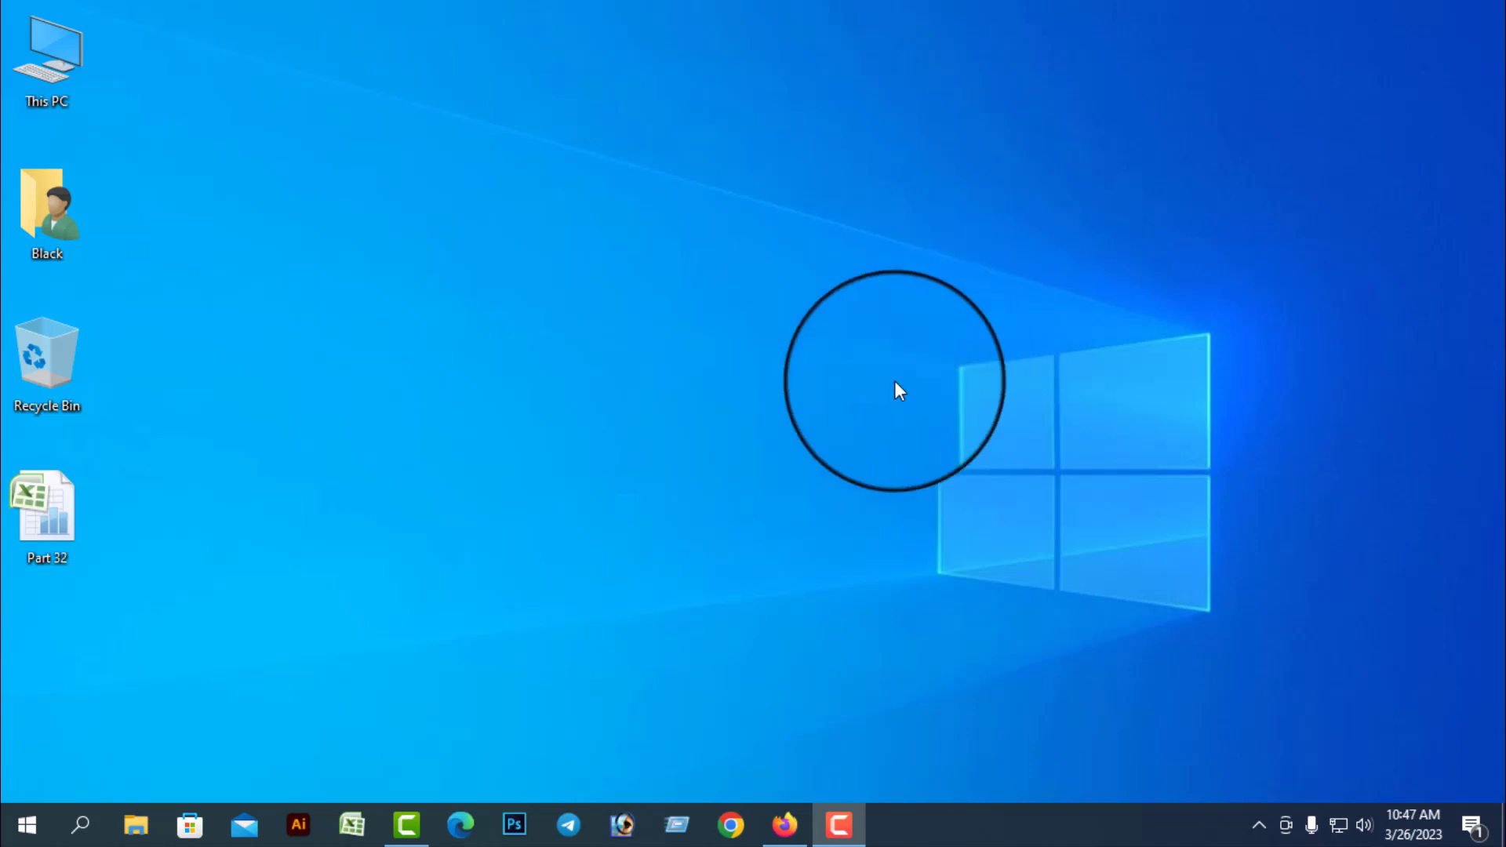
Switch to Firefox, search YouTube for AM Digital Channel, and browse the channel's uploaded videos
left_click(779, 813)
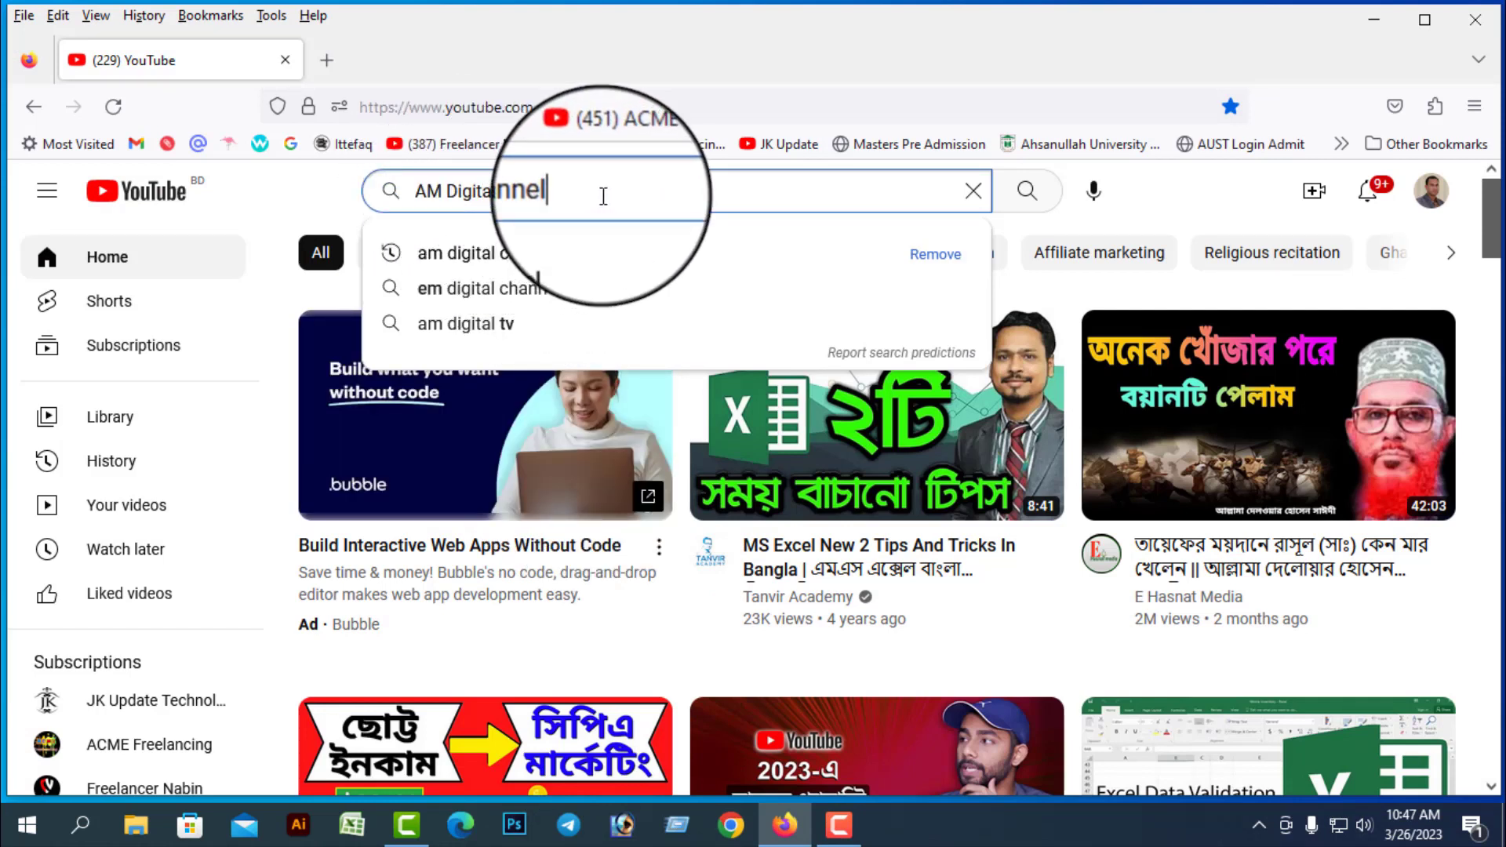
key("Return")
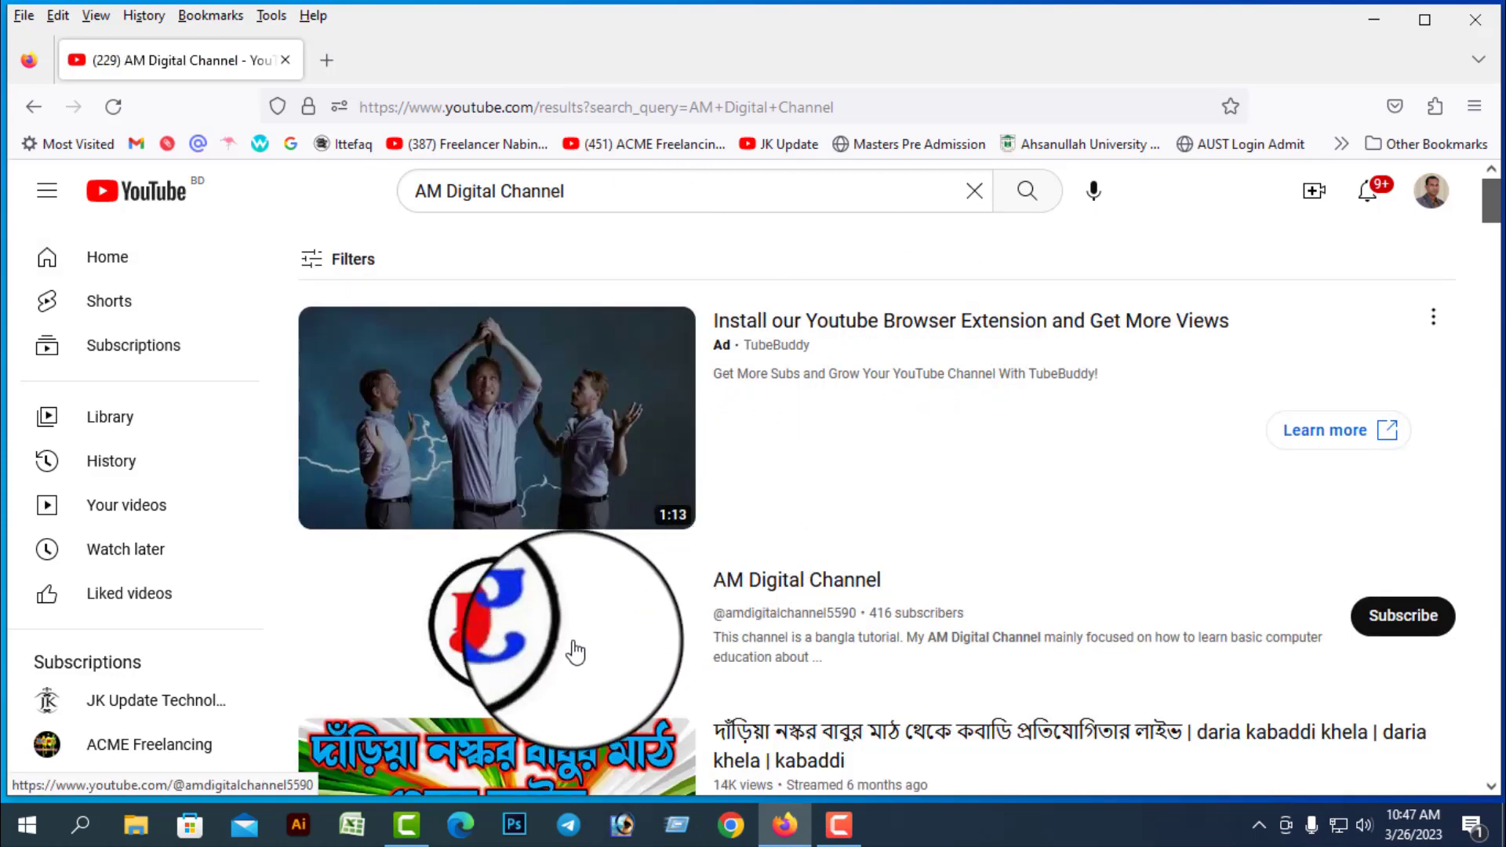
left_click(484, 619)
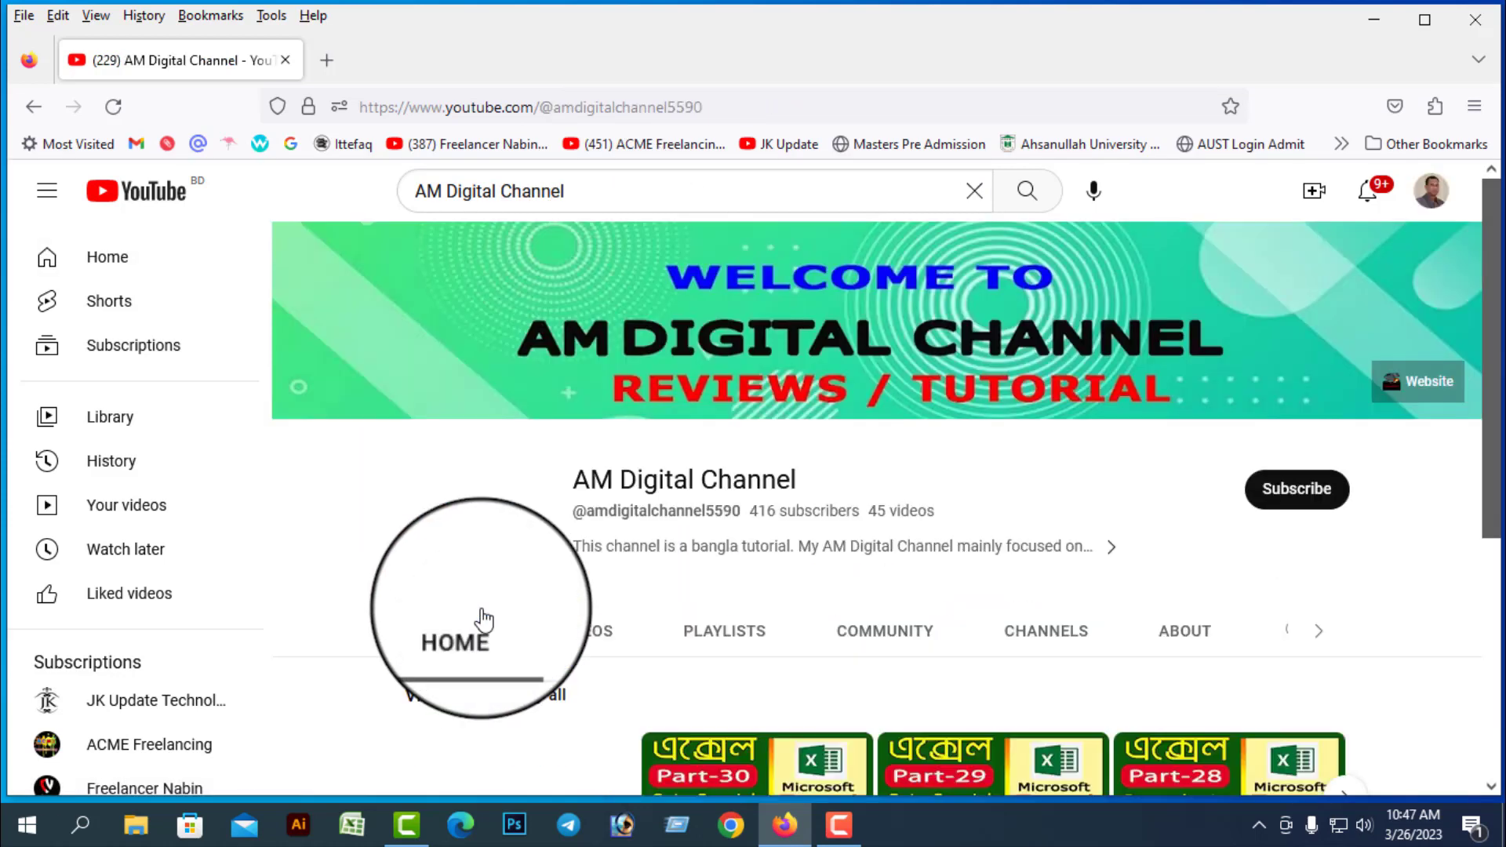
left_click(585, 633)
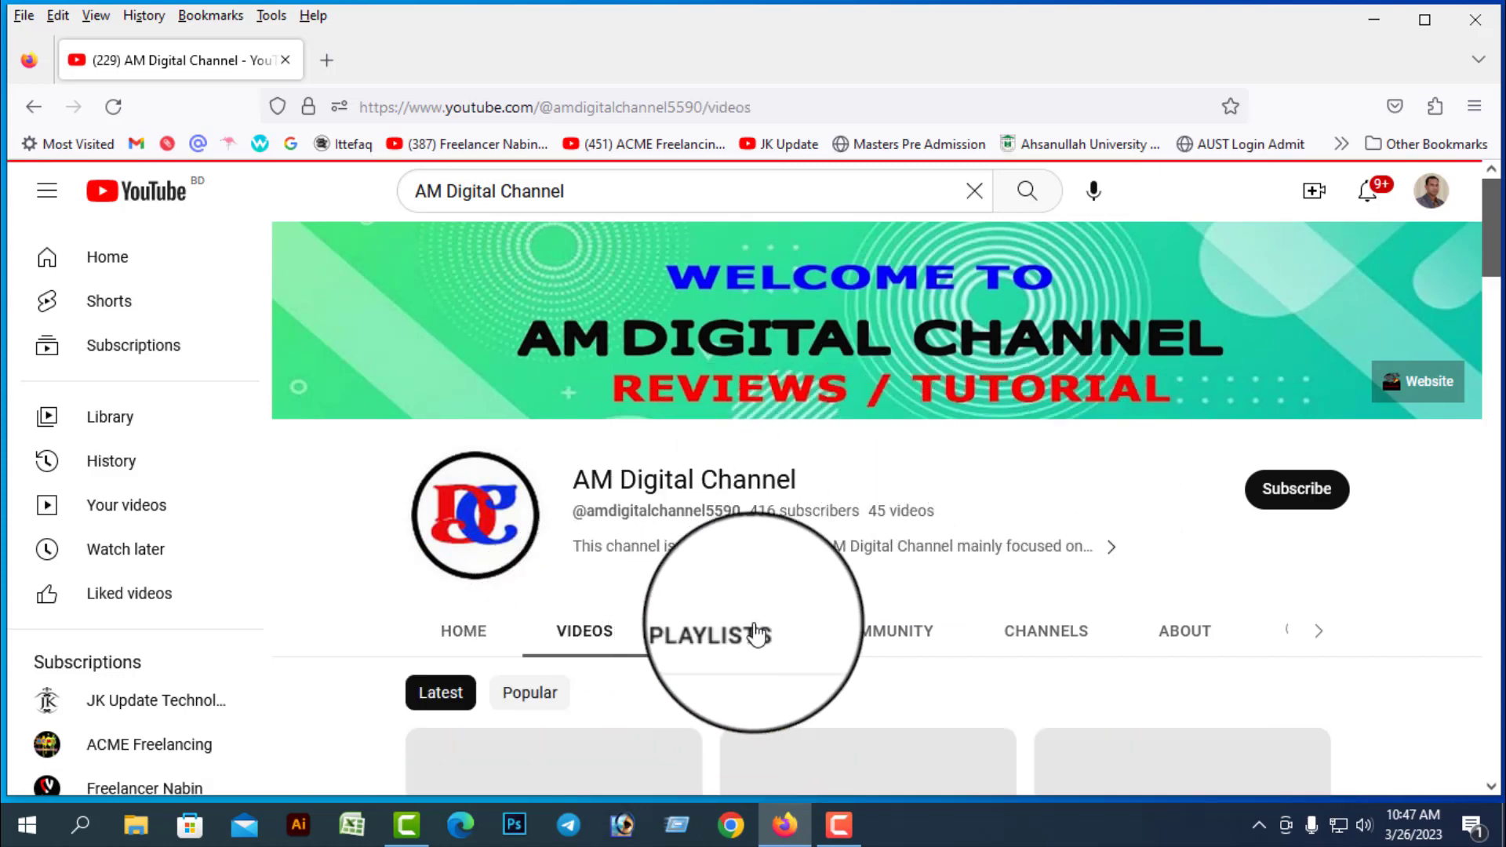
scroll(969, 585, "down", 8)
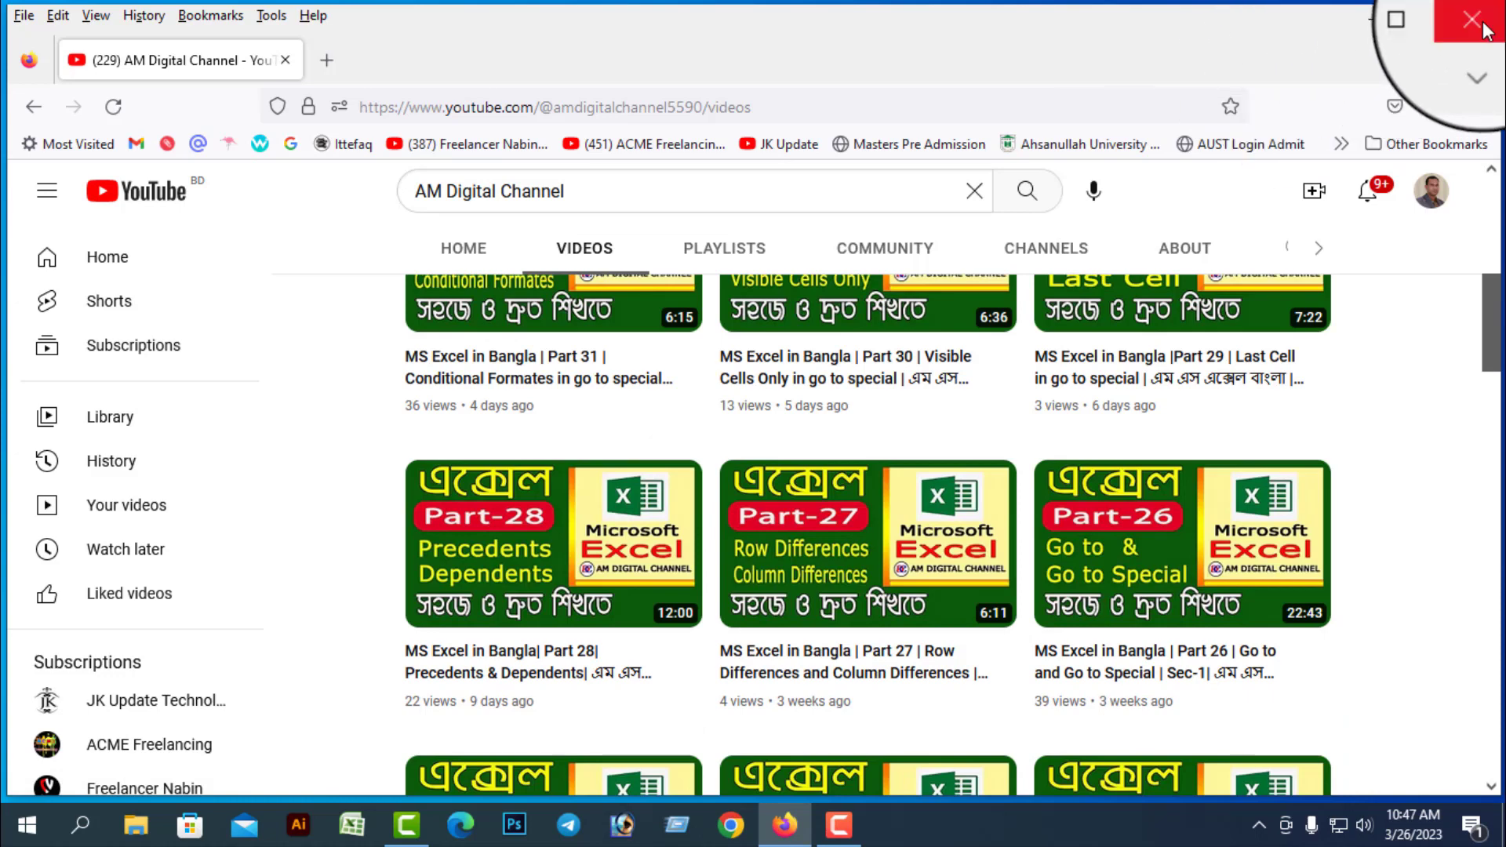
left_click(1362, 17)
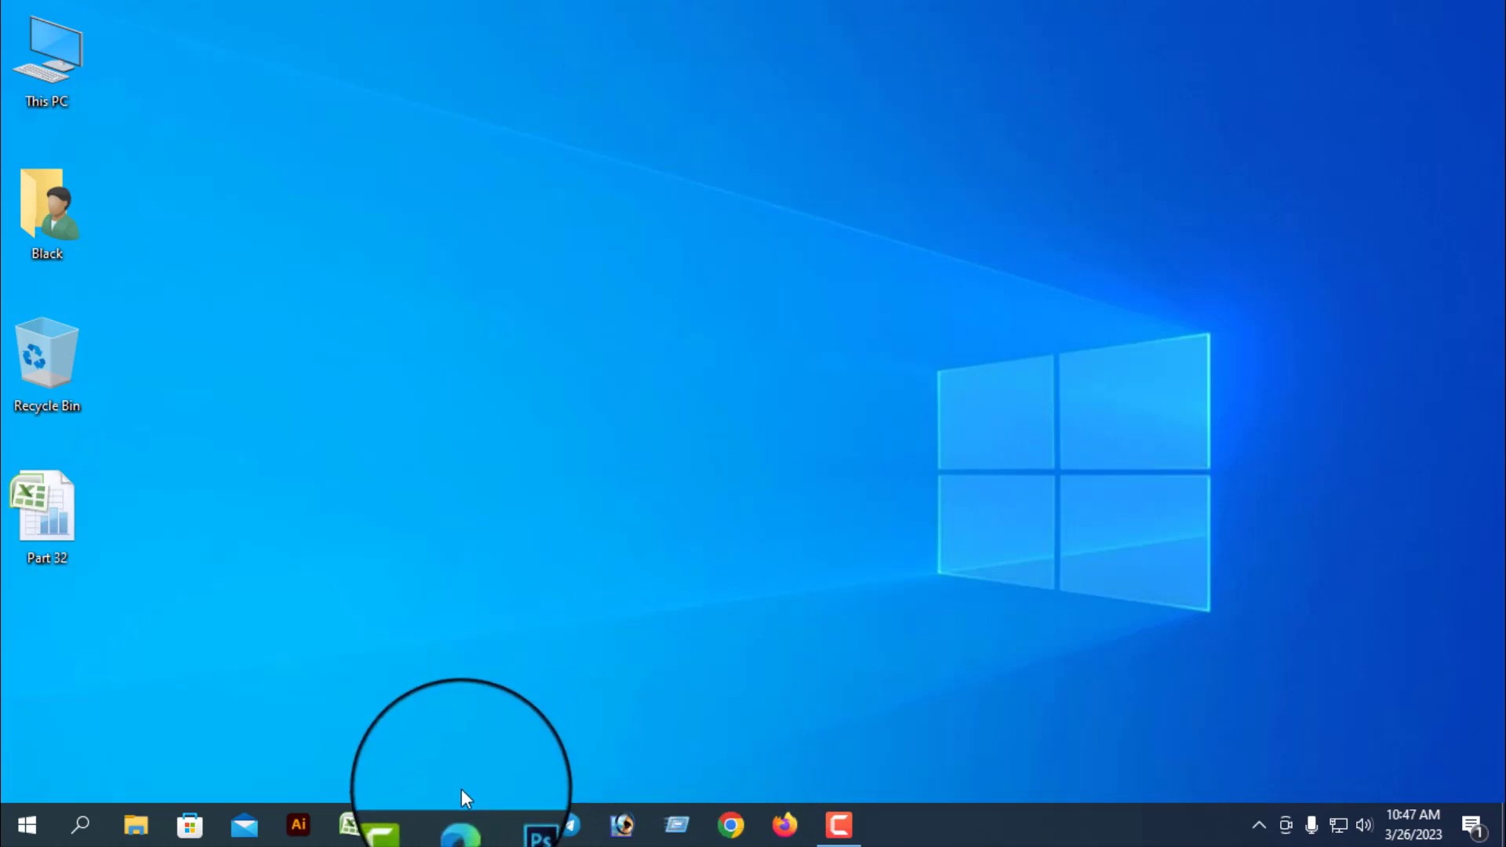
Open the Part 32 workbook from the desktop and review the allowed criteria types in Data Validation
double_click(37, 541)
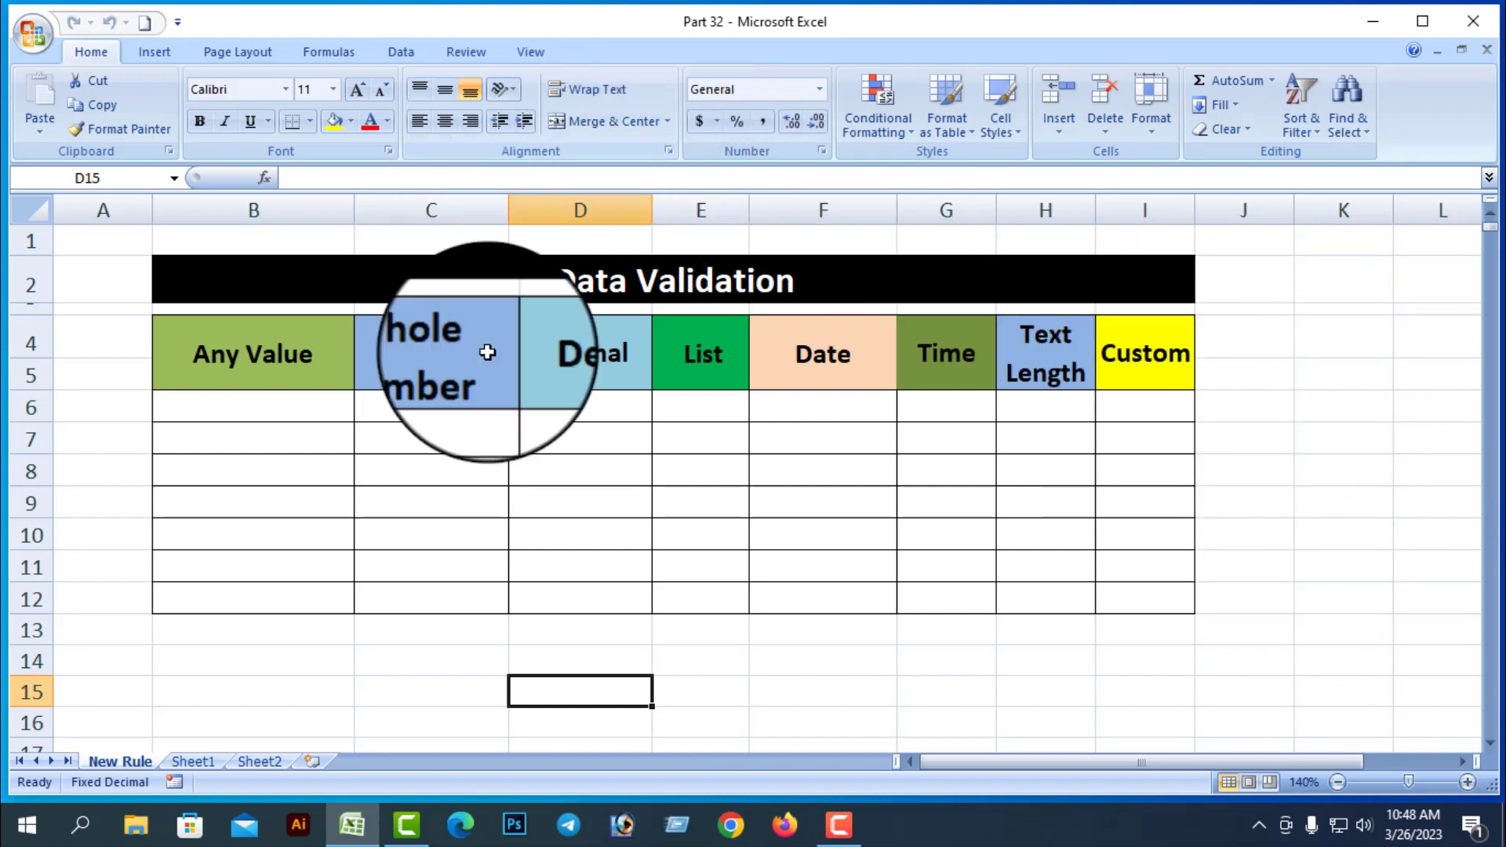
left_click(402, 53)
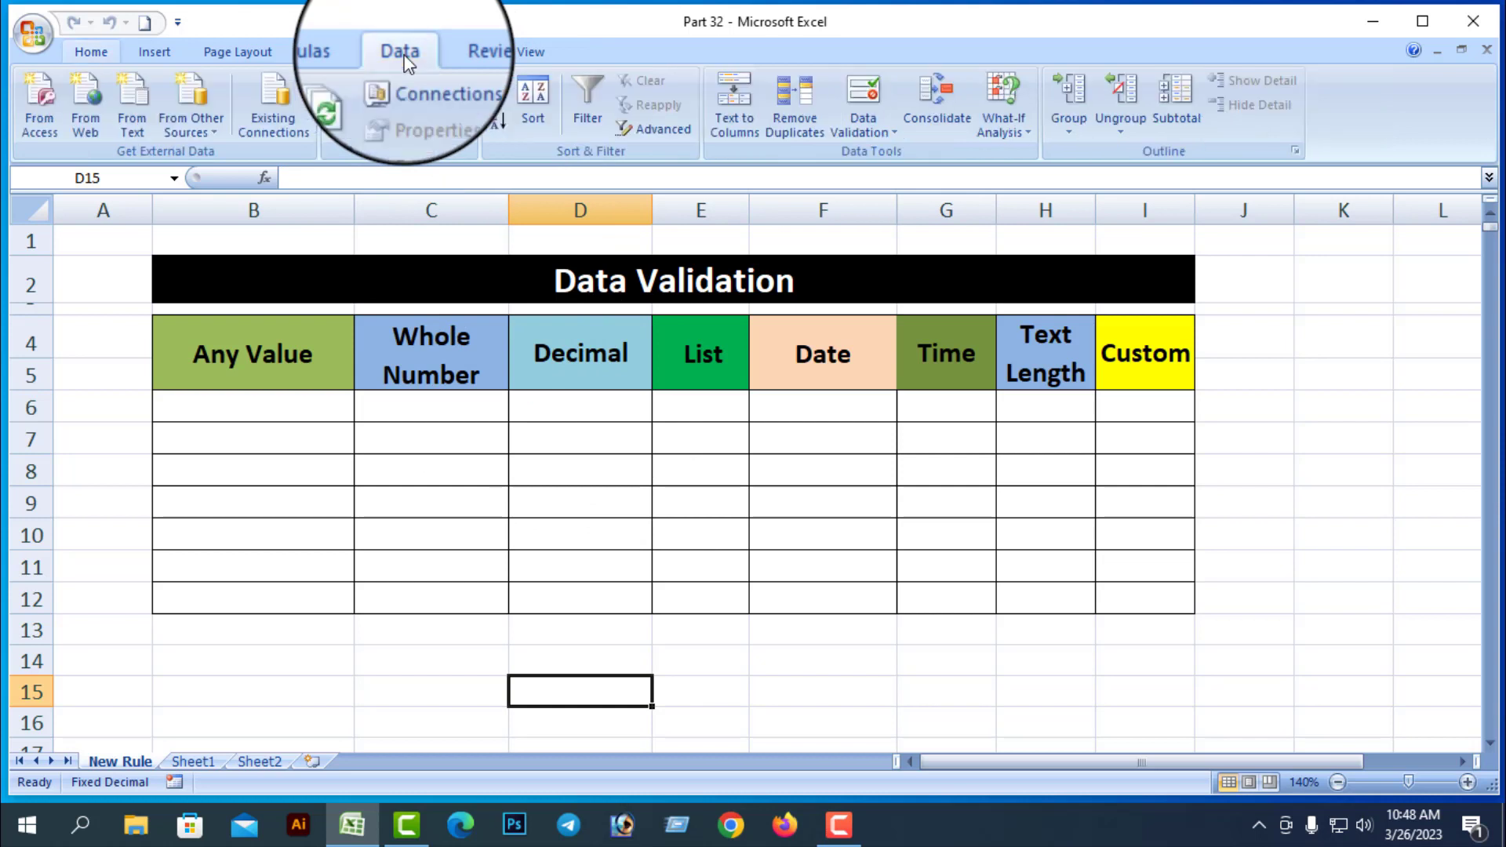
left_click(896, 137)
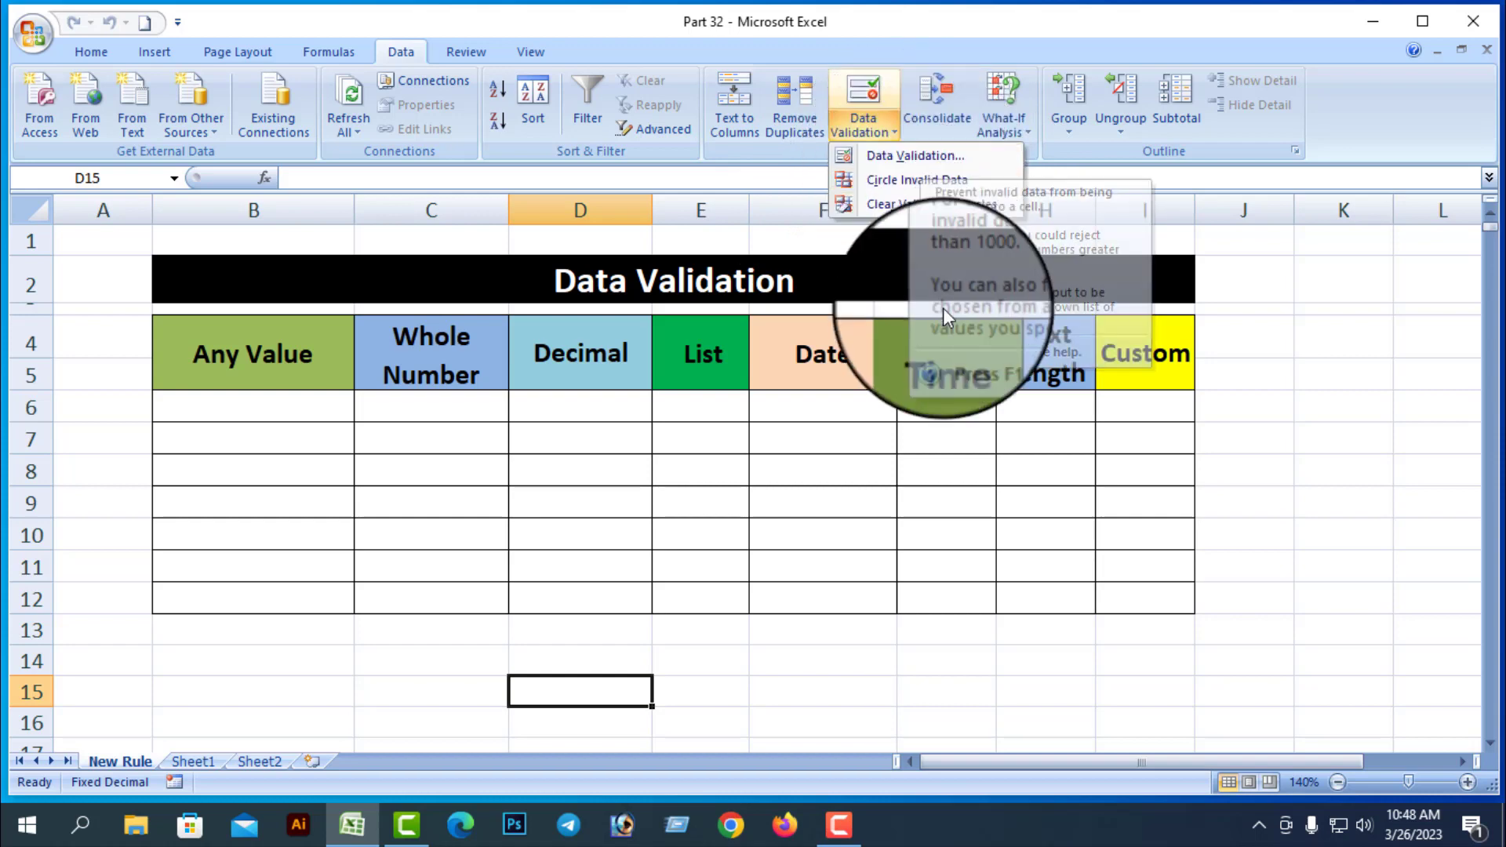
left_click(910, 154)
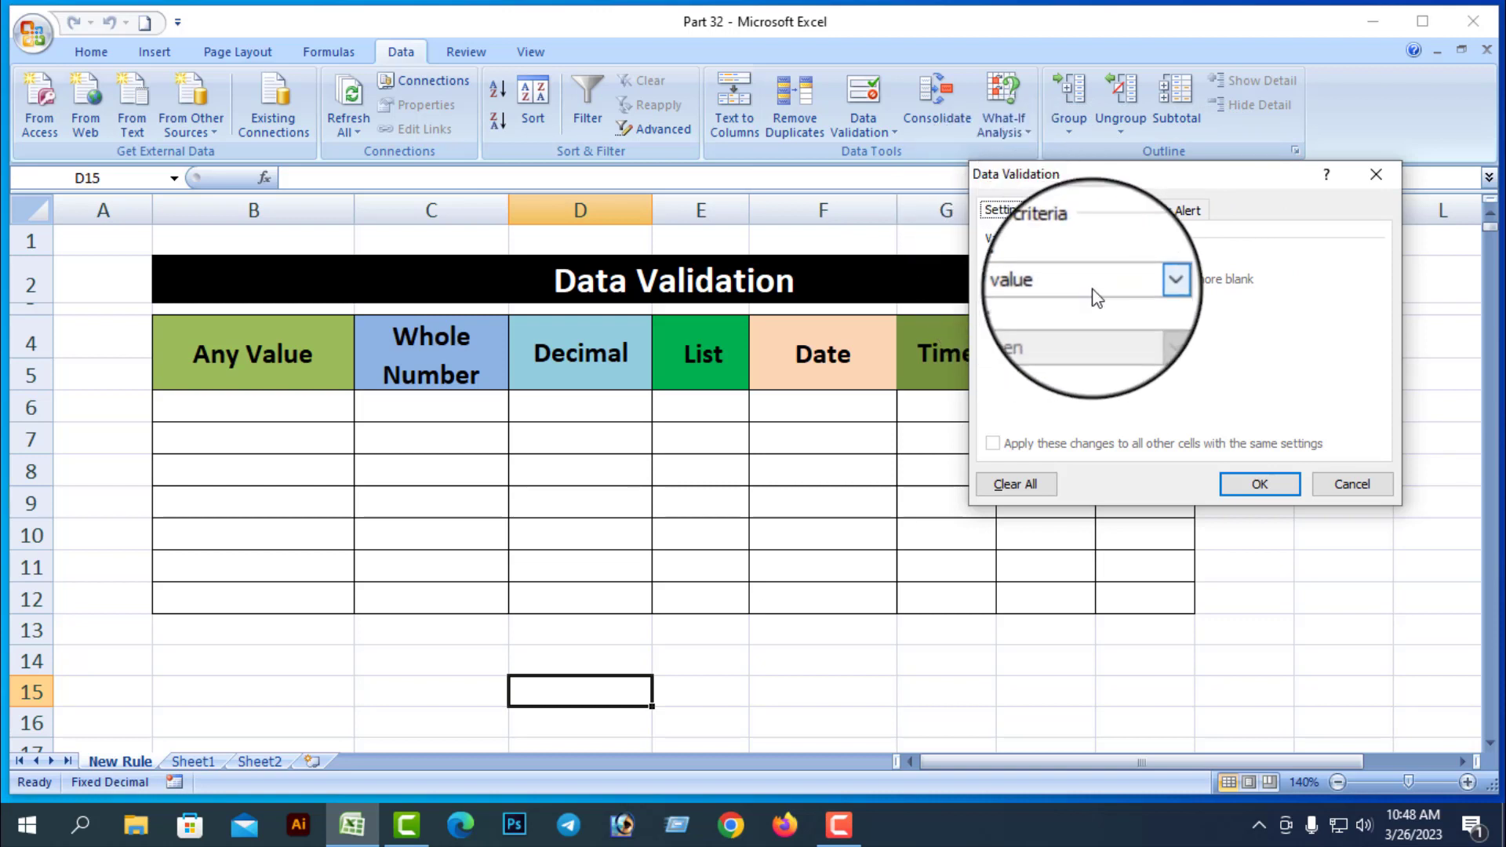
left_click(1029, 289)
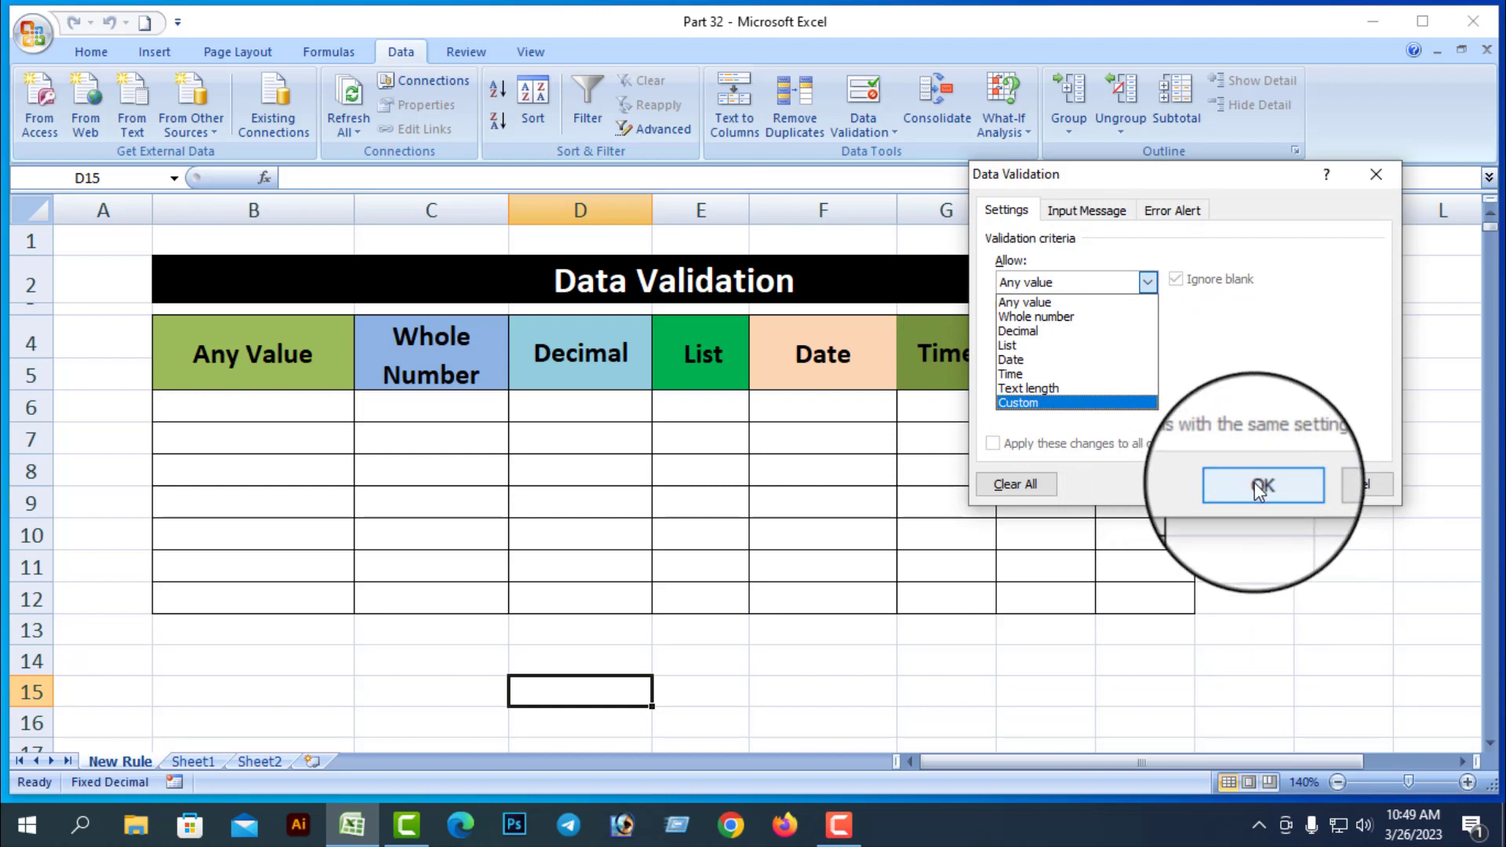
left_click(1259, 488)
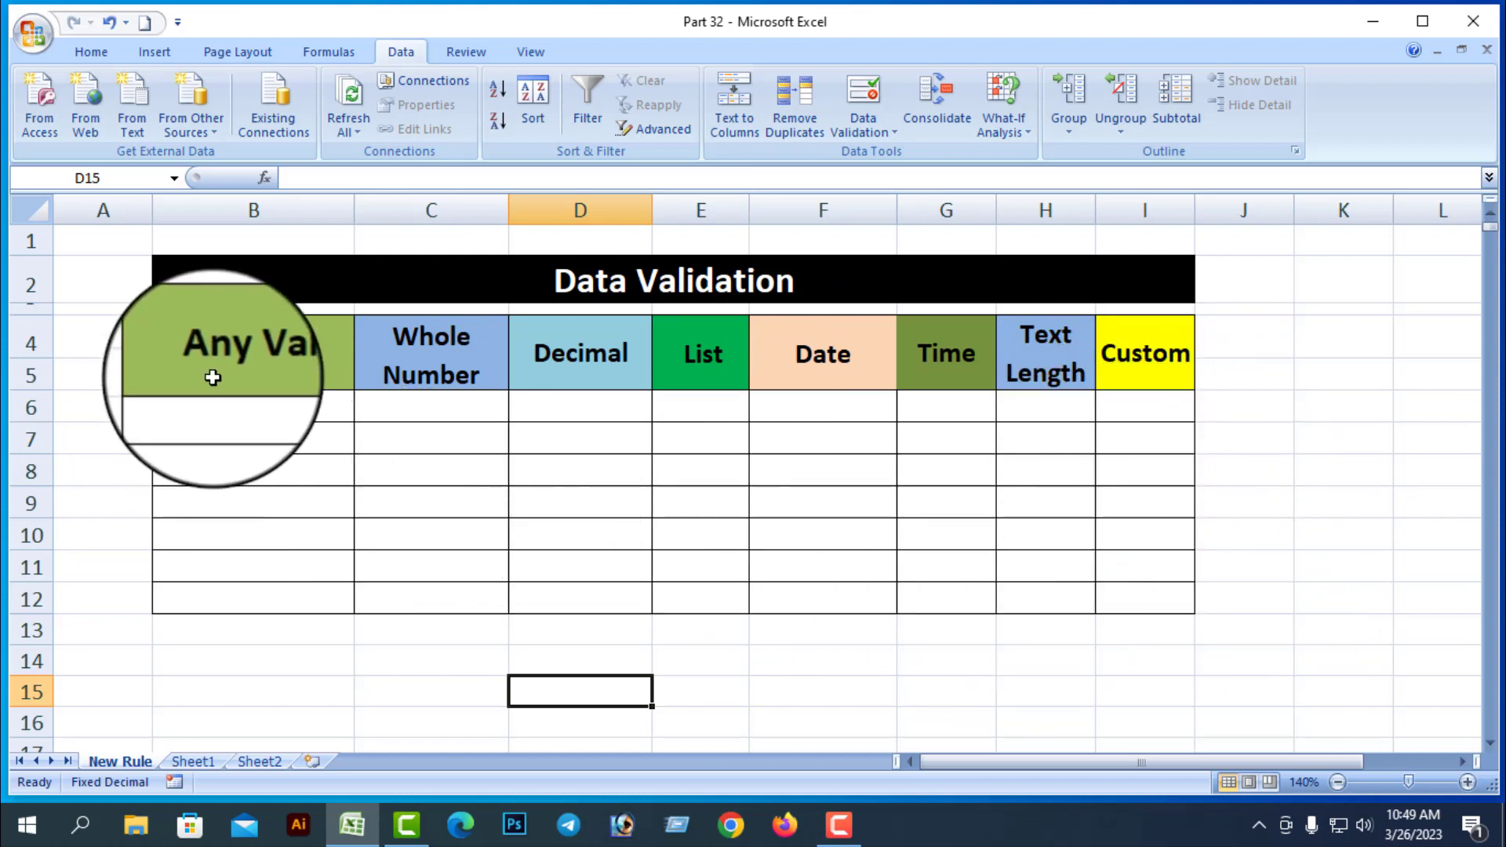
key("Up")
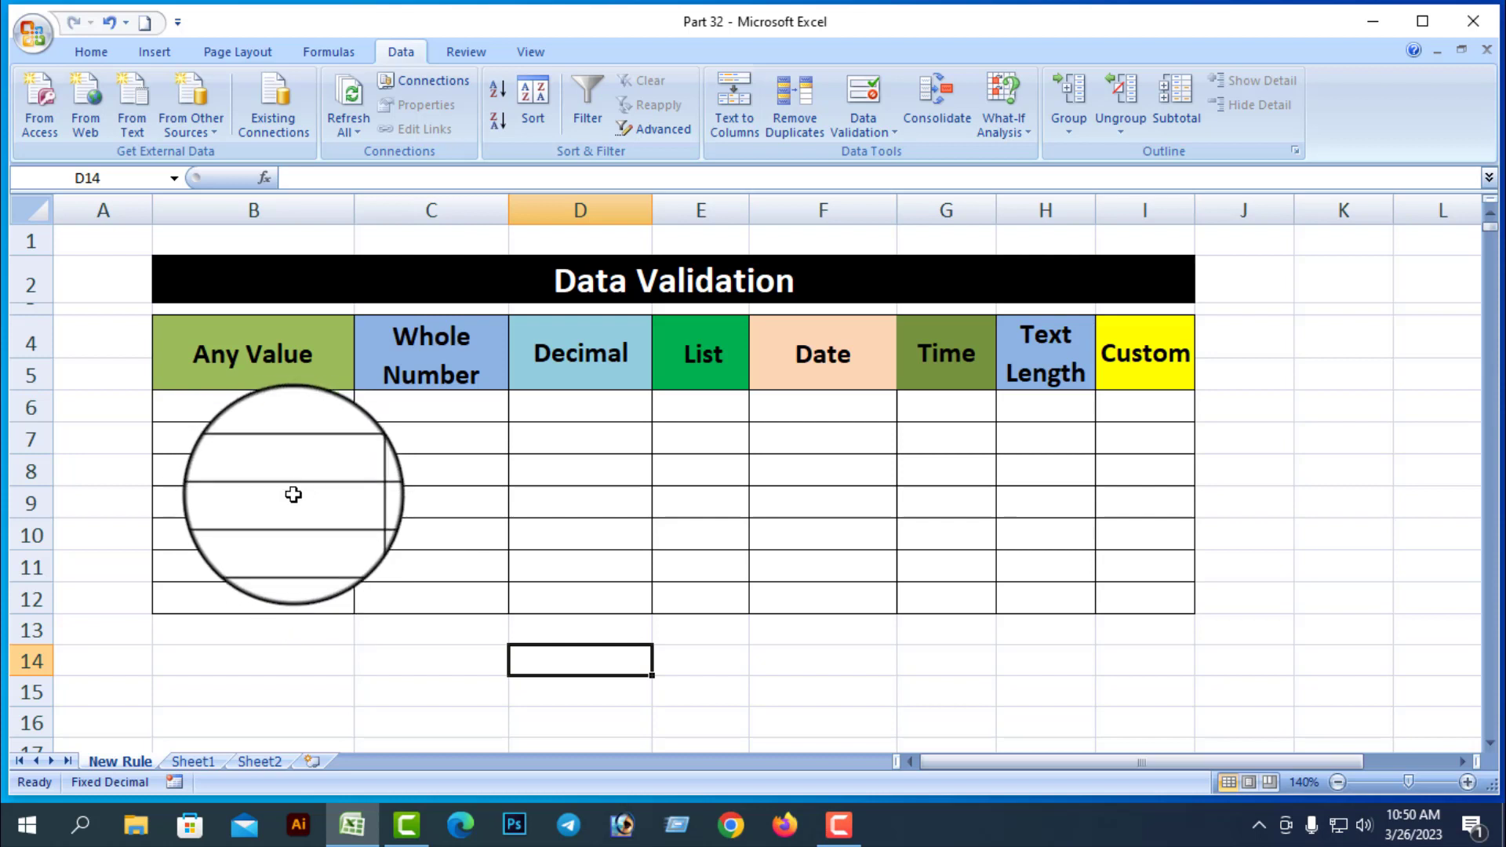
Enter Pen in cell B6, the first cell under the Any Value heading
left_click(308, 403)
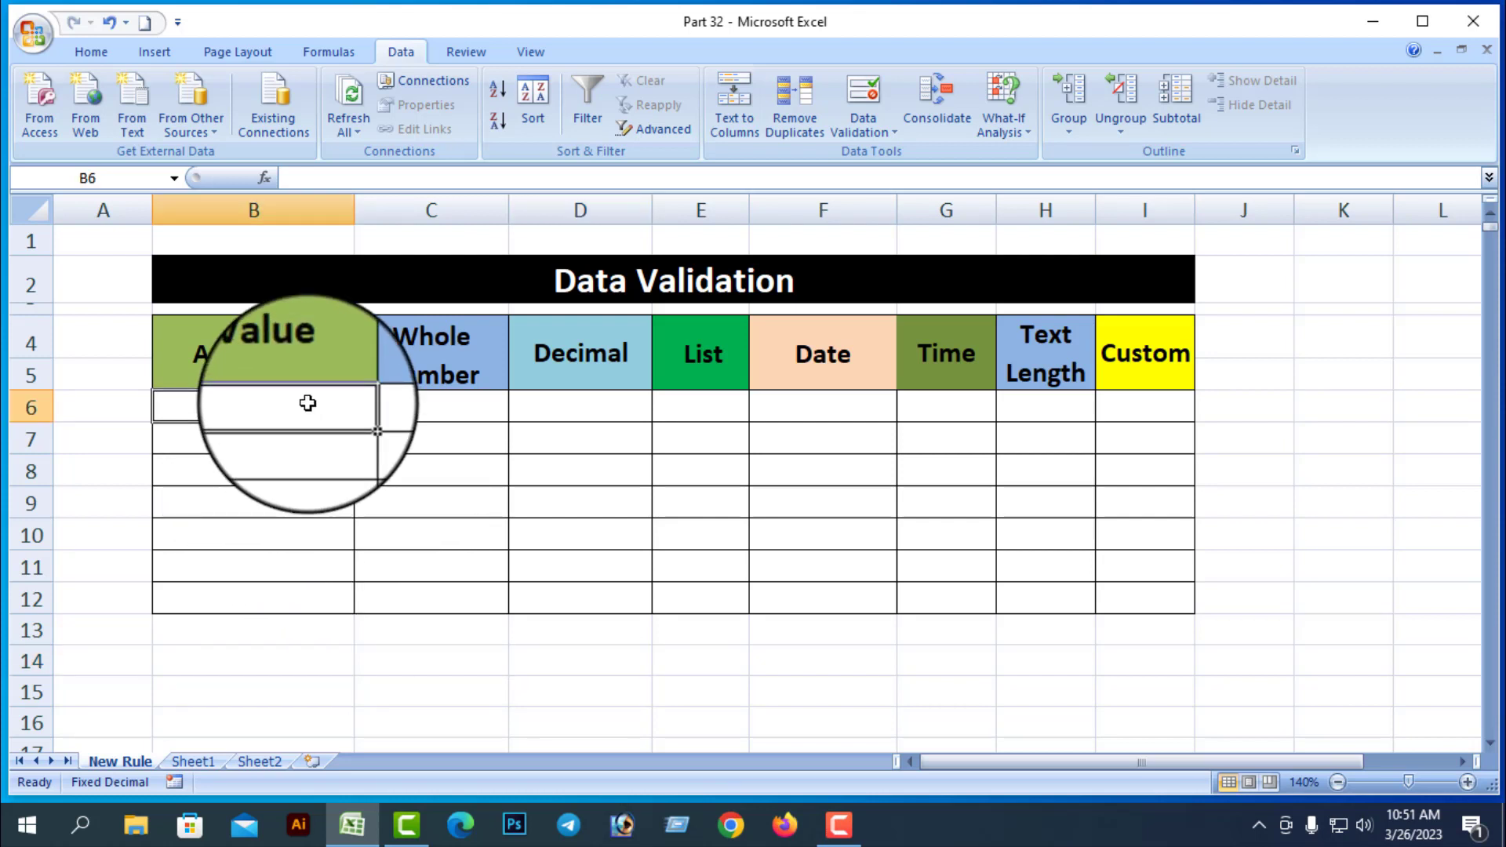
type("Pem")
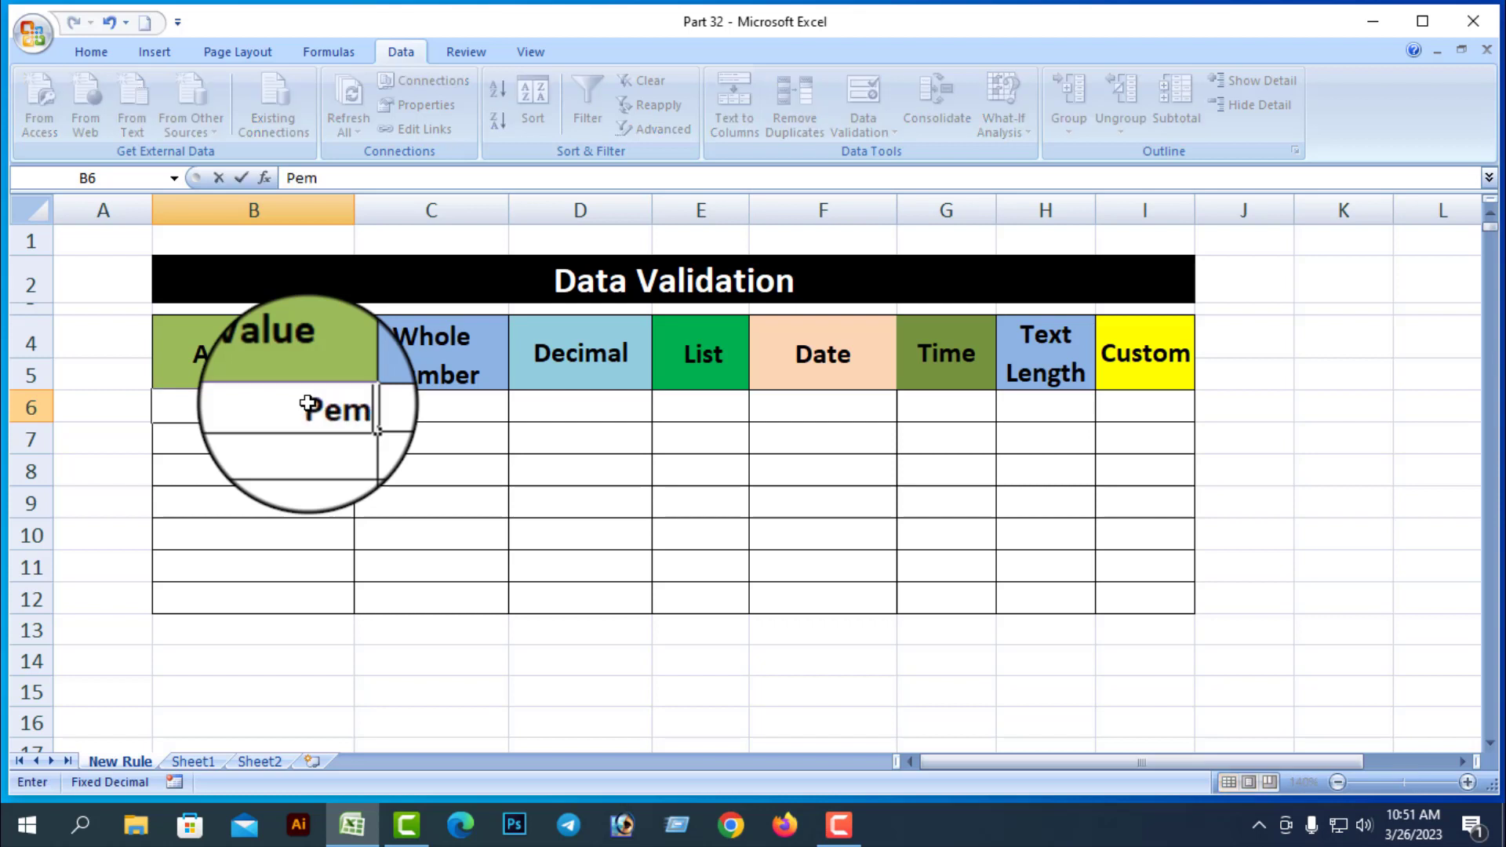
key("BackSpace")
type("n")
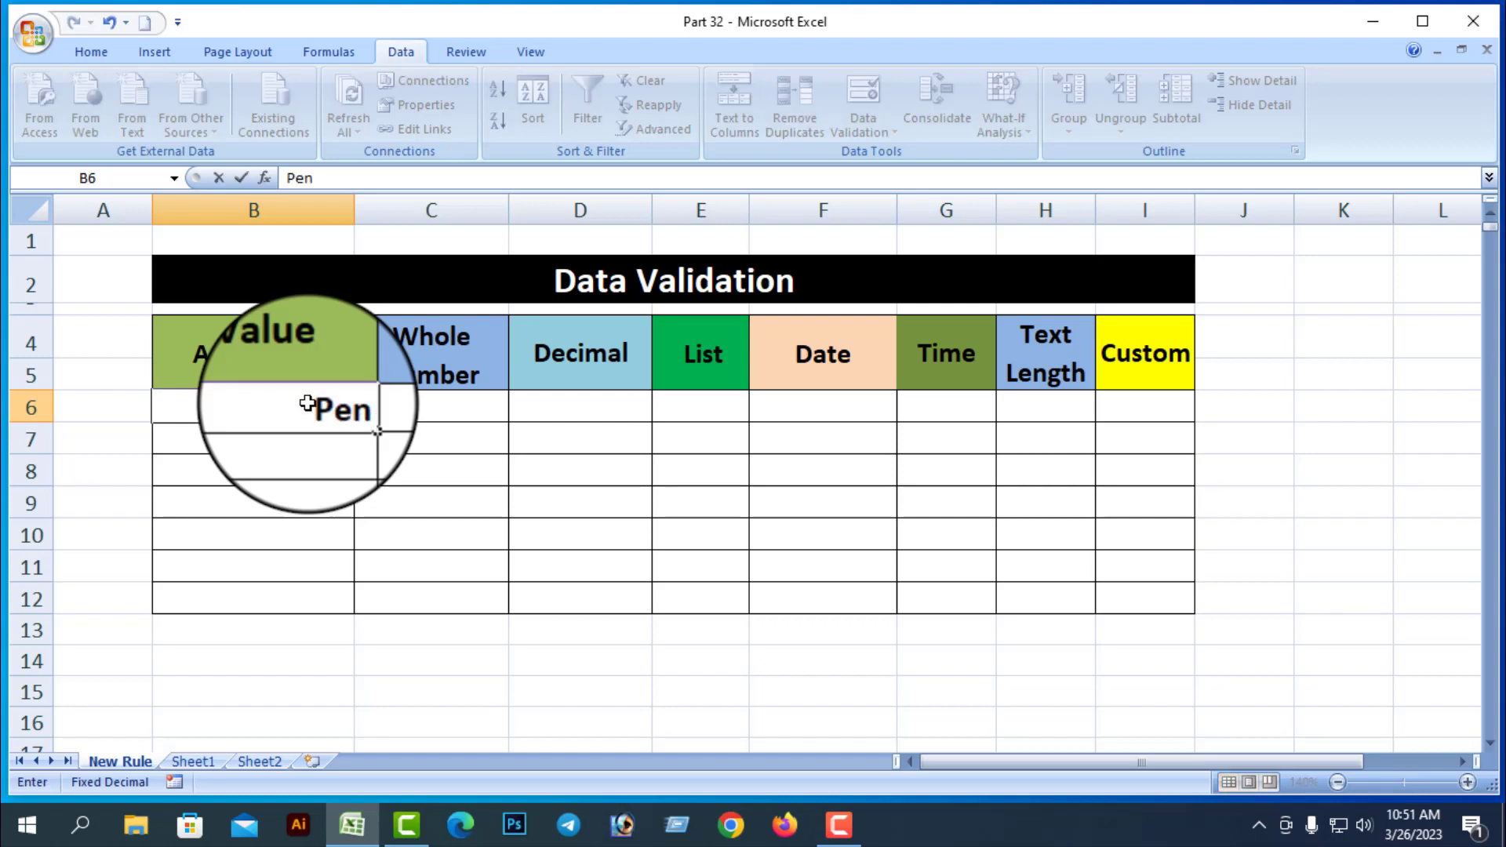
key("Return")
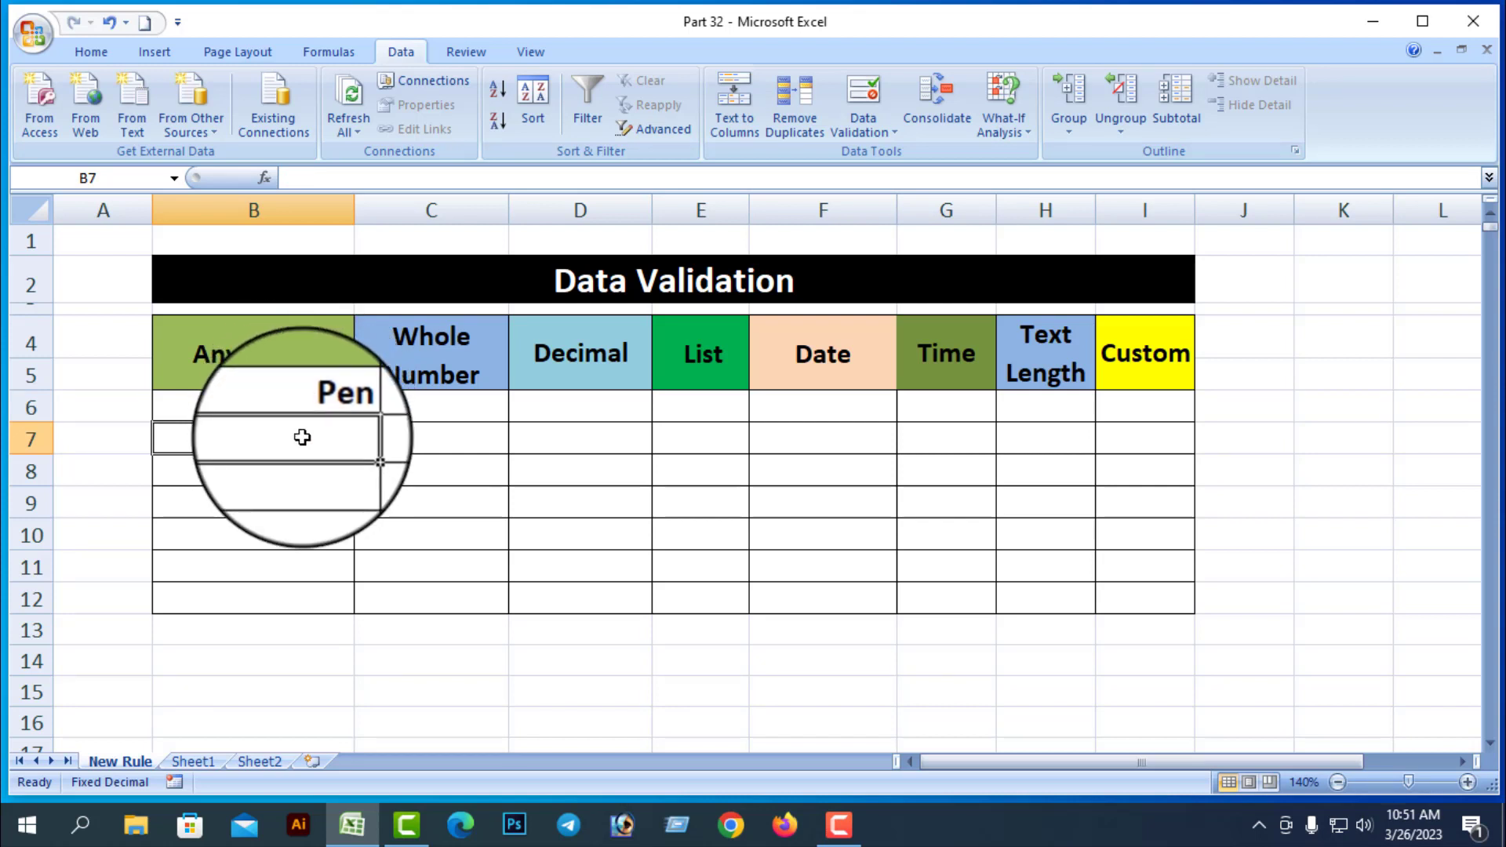
Try entering 001 without a prefix in cell B7 and clear the cell
type("001")
key("Return")
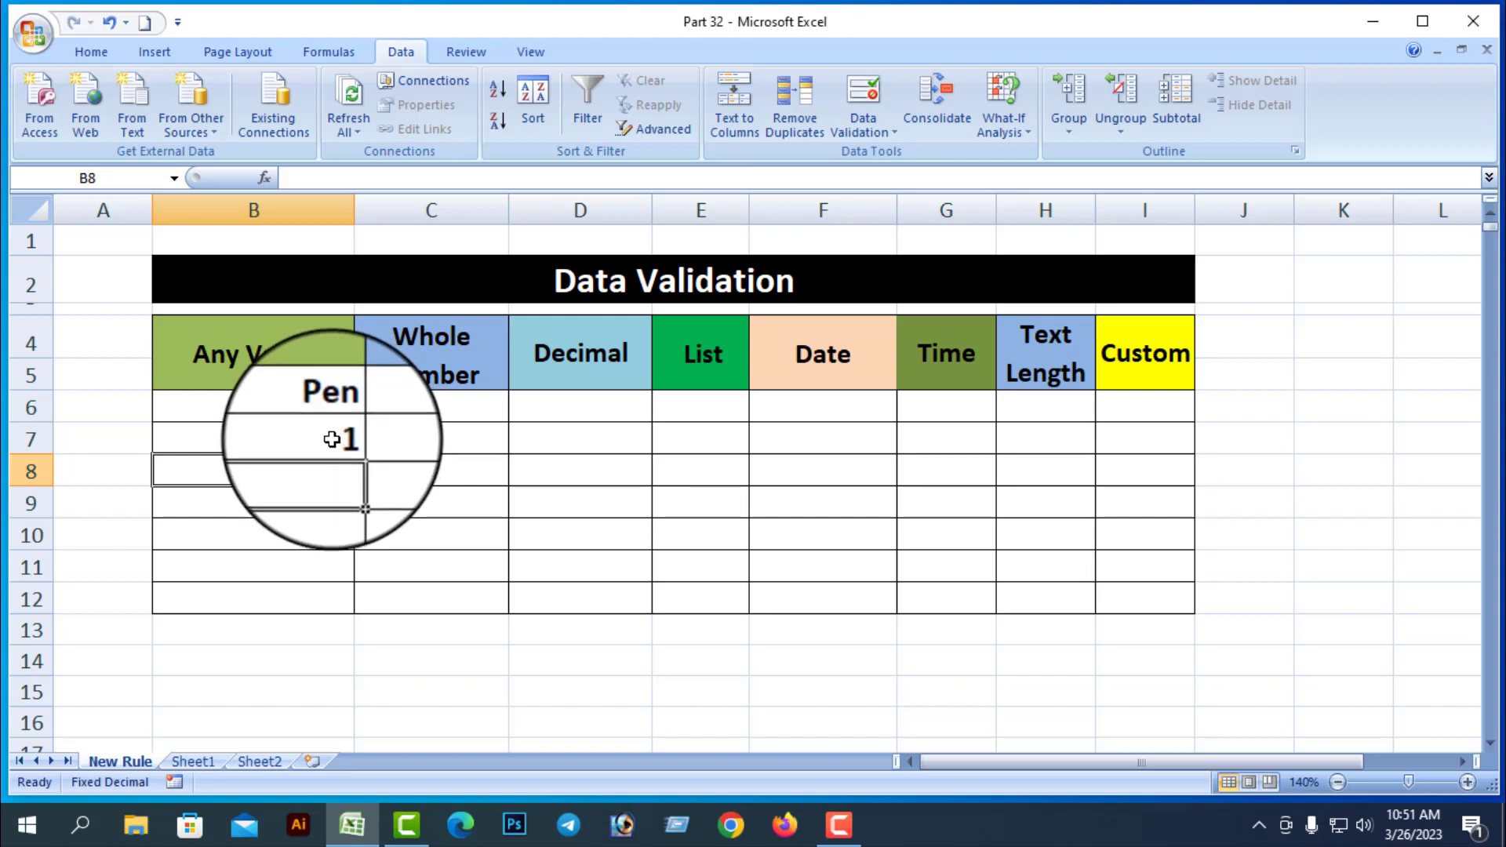
left_click(332, 439)
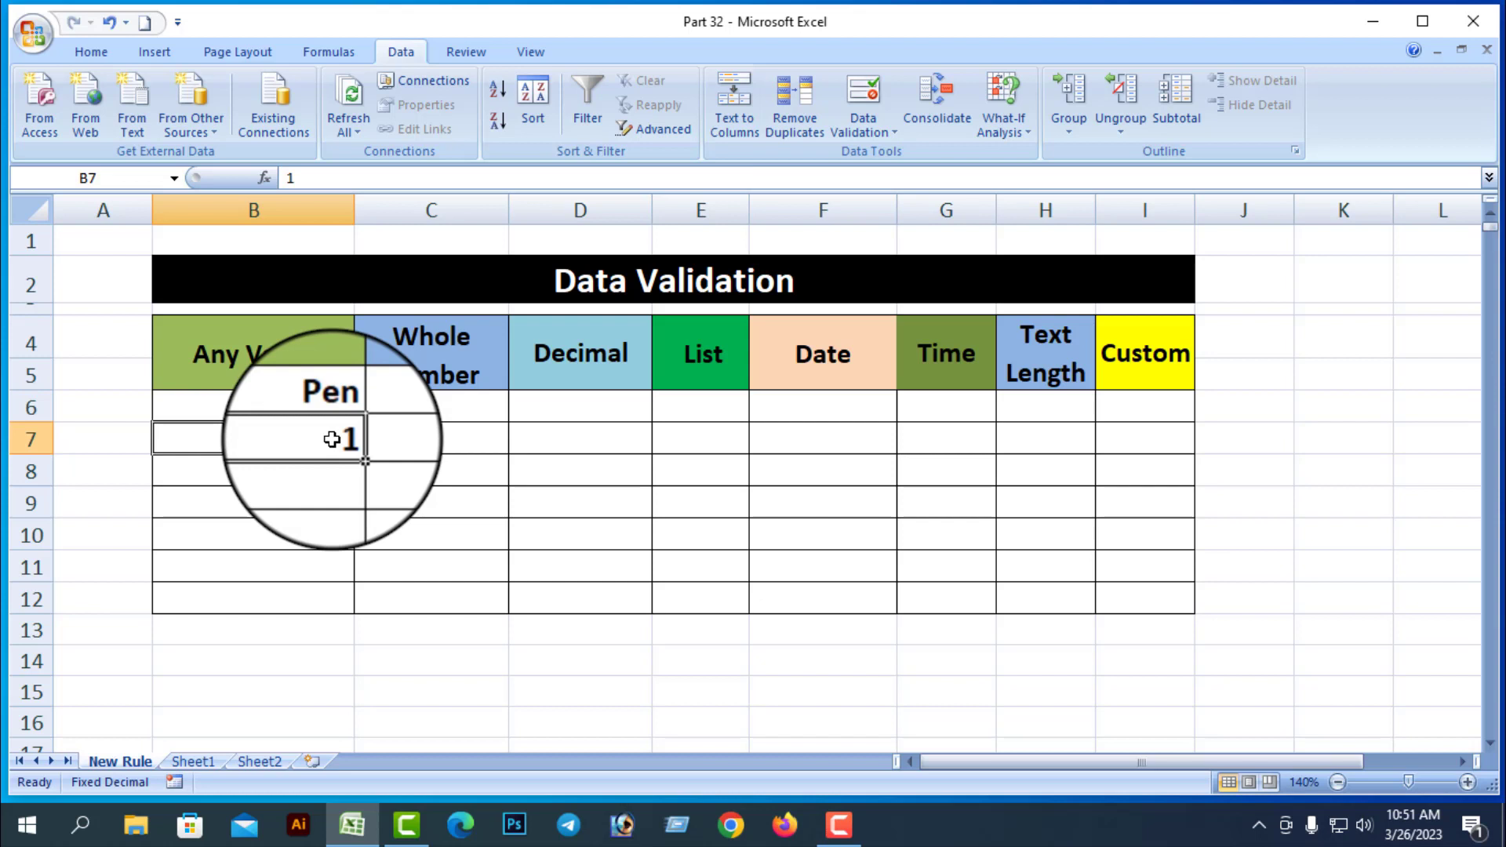
key("Delete")
left_click(430, 694)
Try entering 001 with a leading apostrophe in cell B7 and clear the cell
left_click(306, 439)
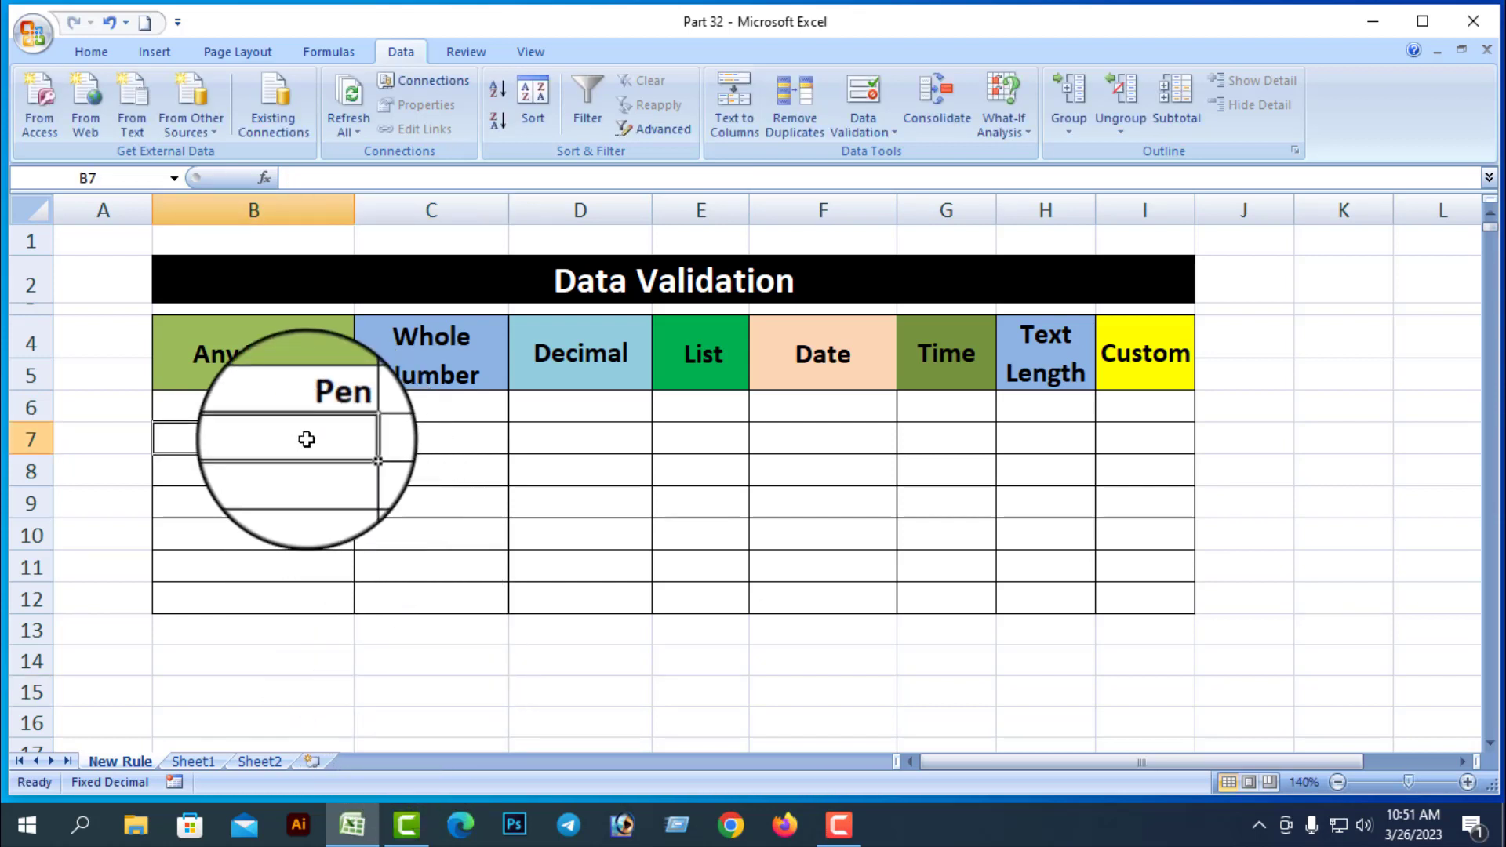
type("'001")
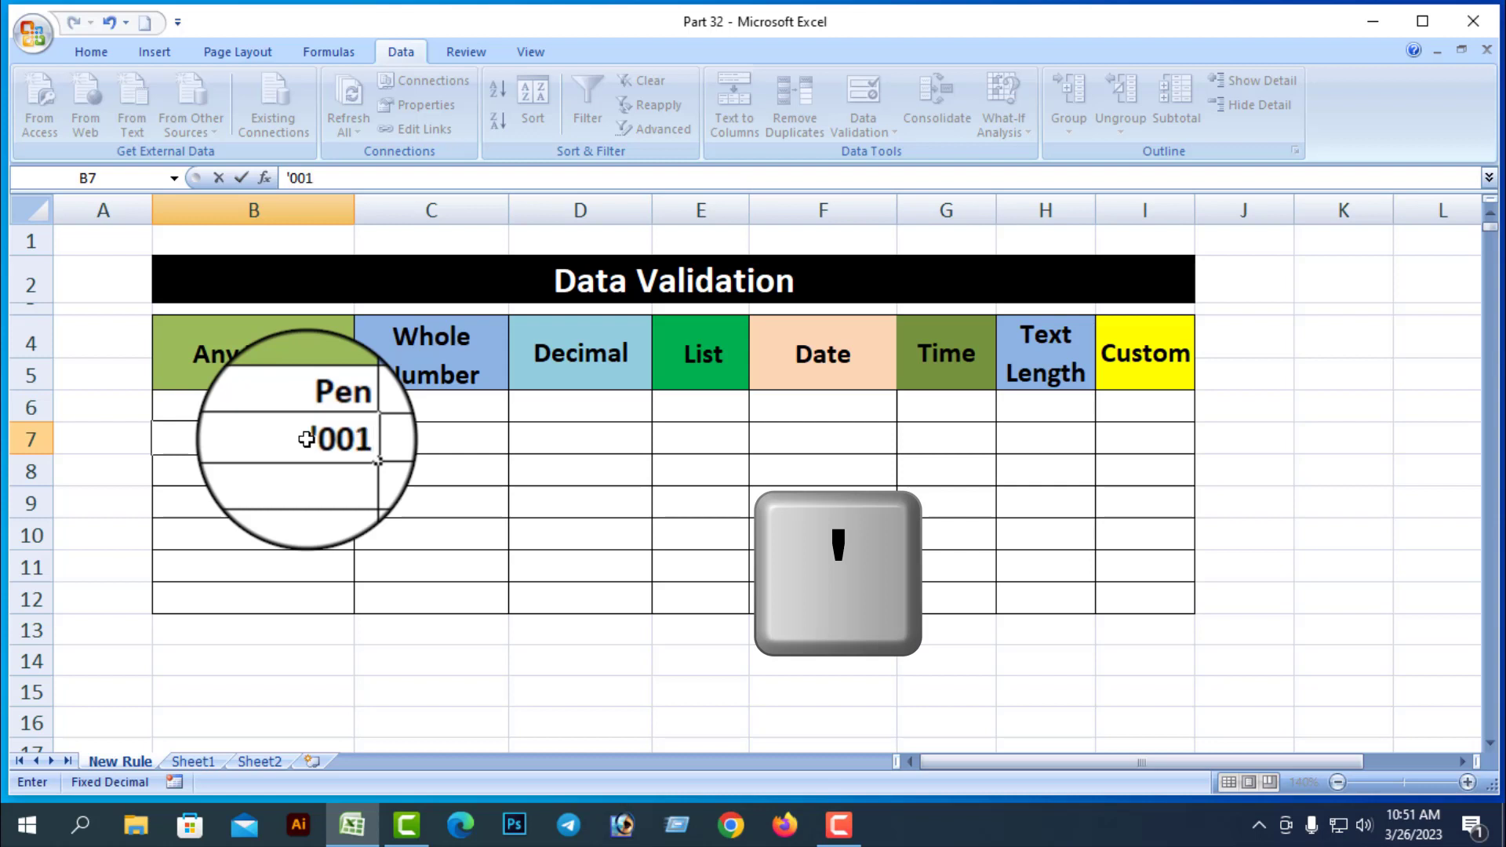
key("Return")
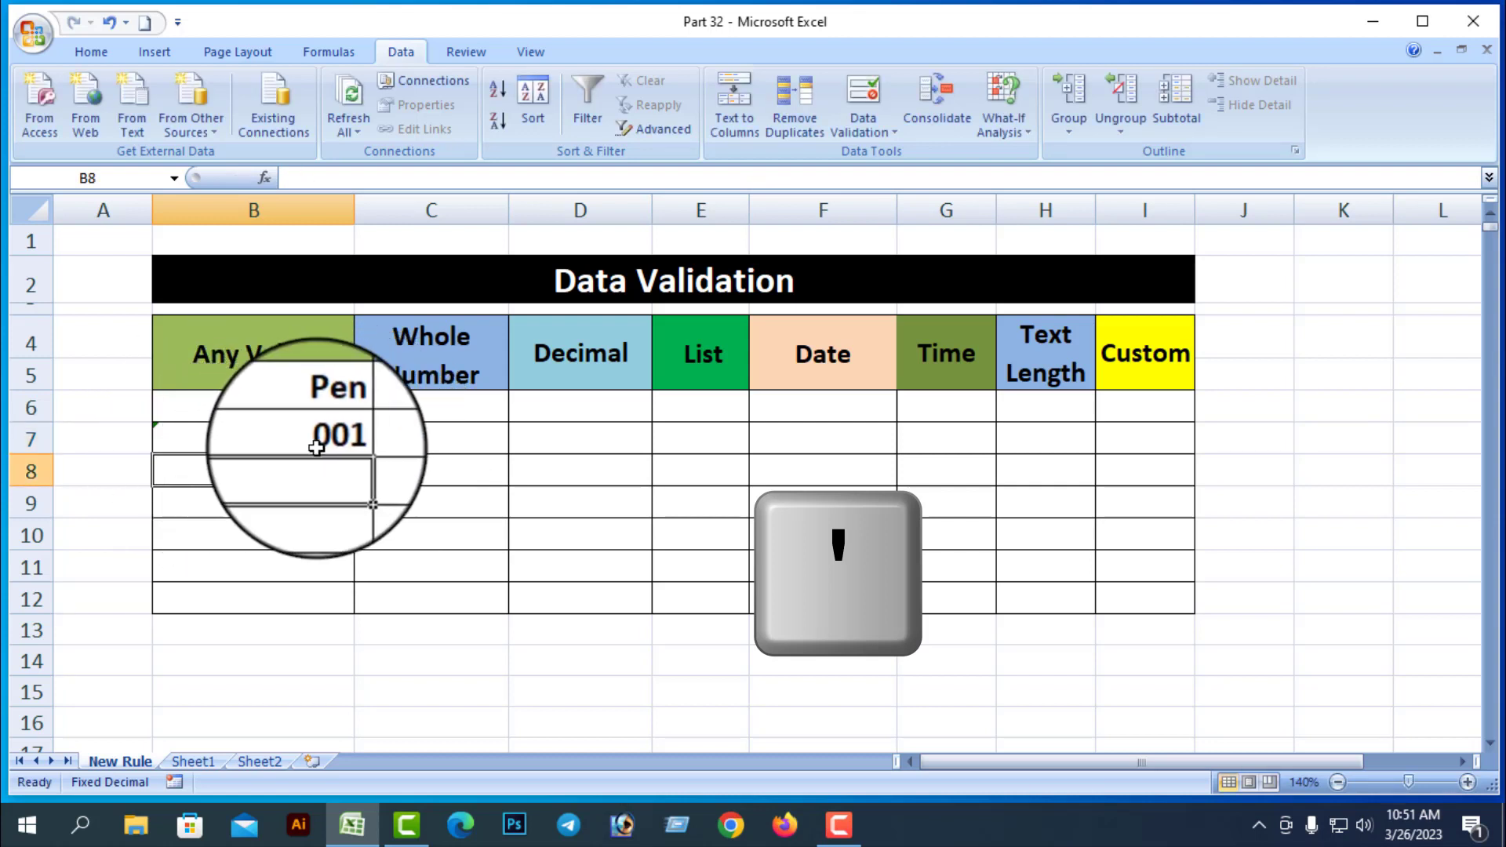
left_click(411, 631)
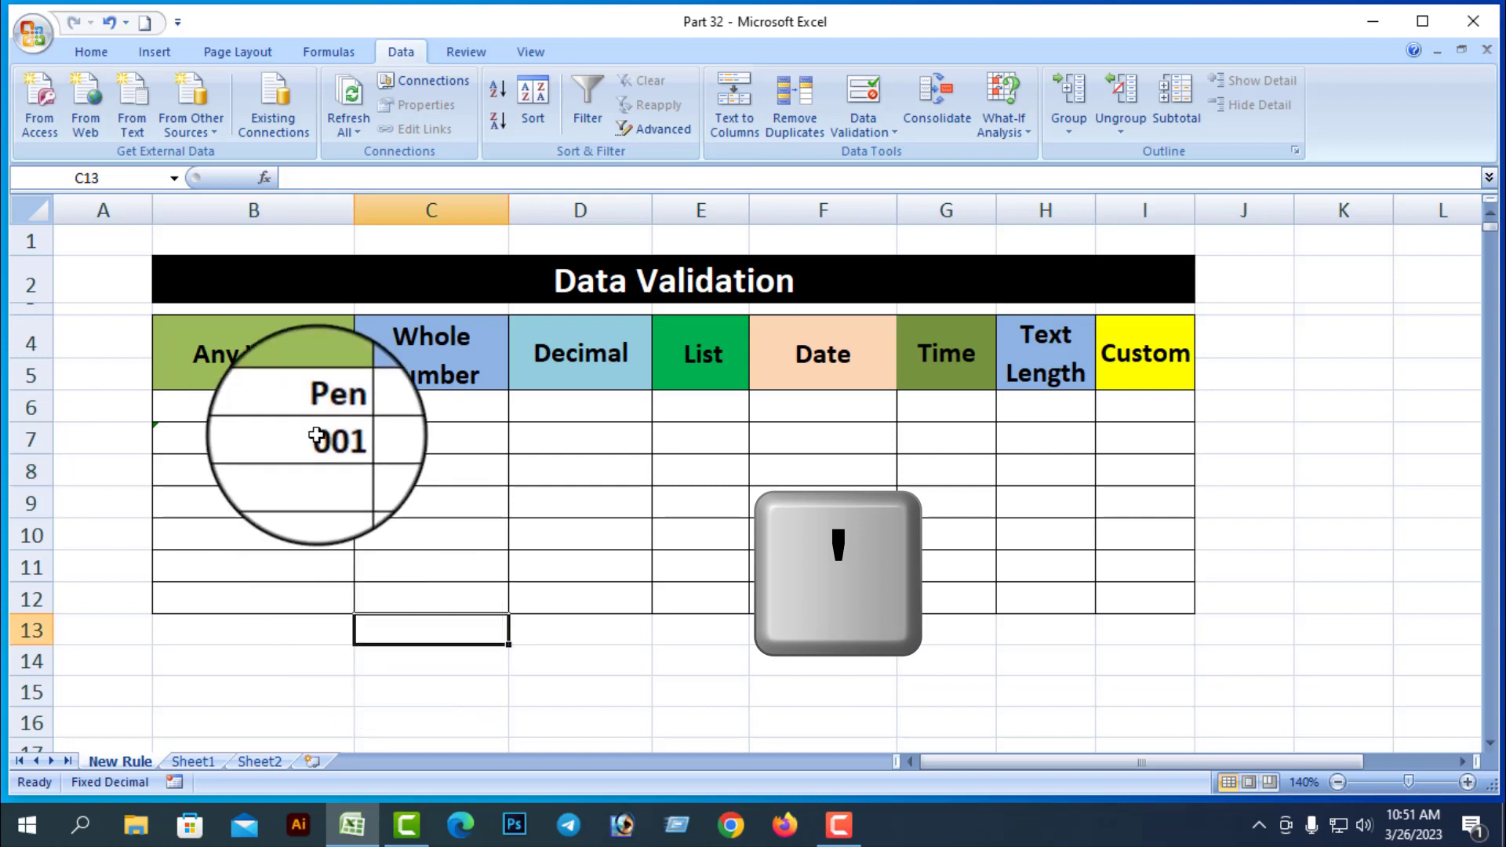
left_click(317, 438)
key("Delete")
left_click(463, 668)
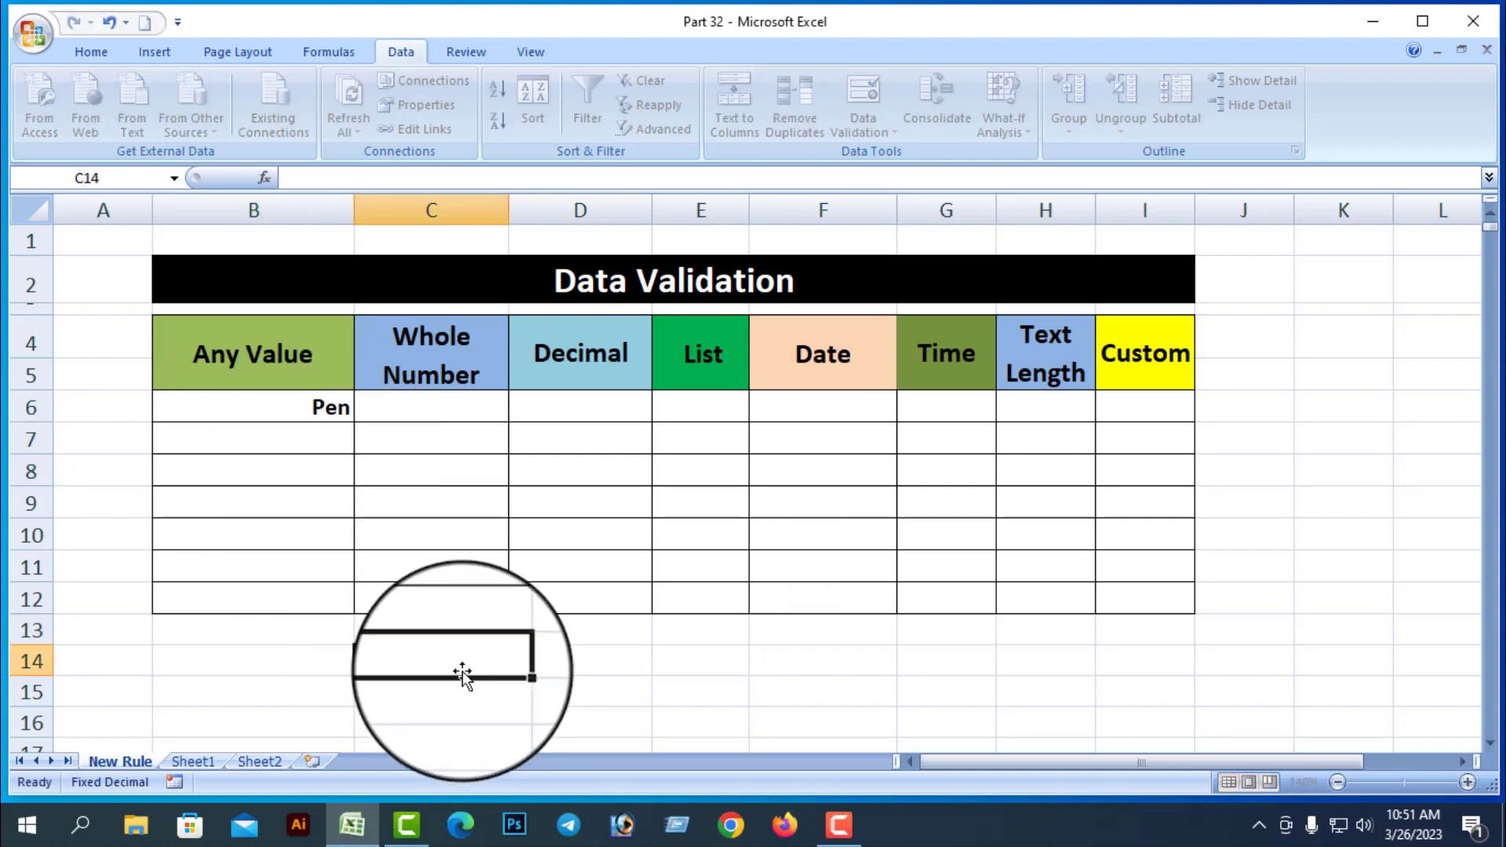
Set the number format of the empty cell B7 to Text
left_click(305, 434)
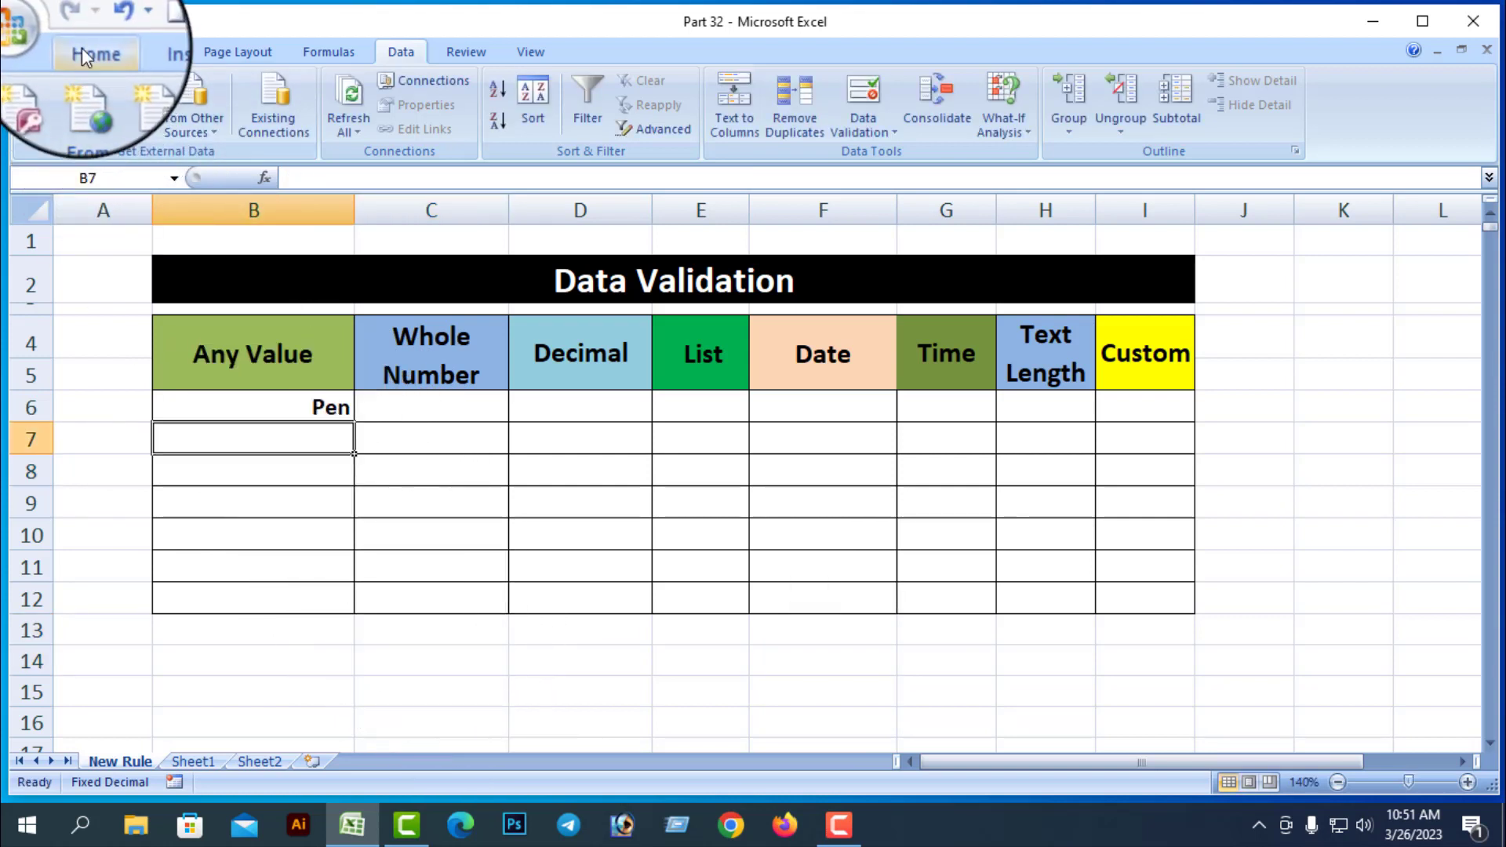
left_click(83, 47)
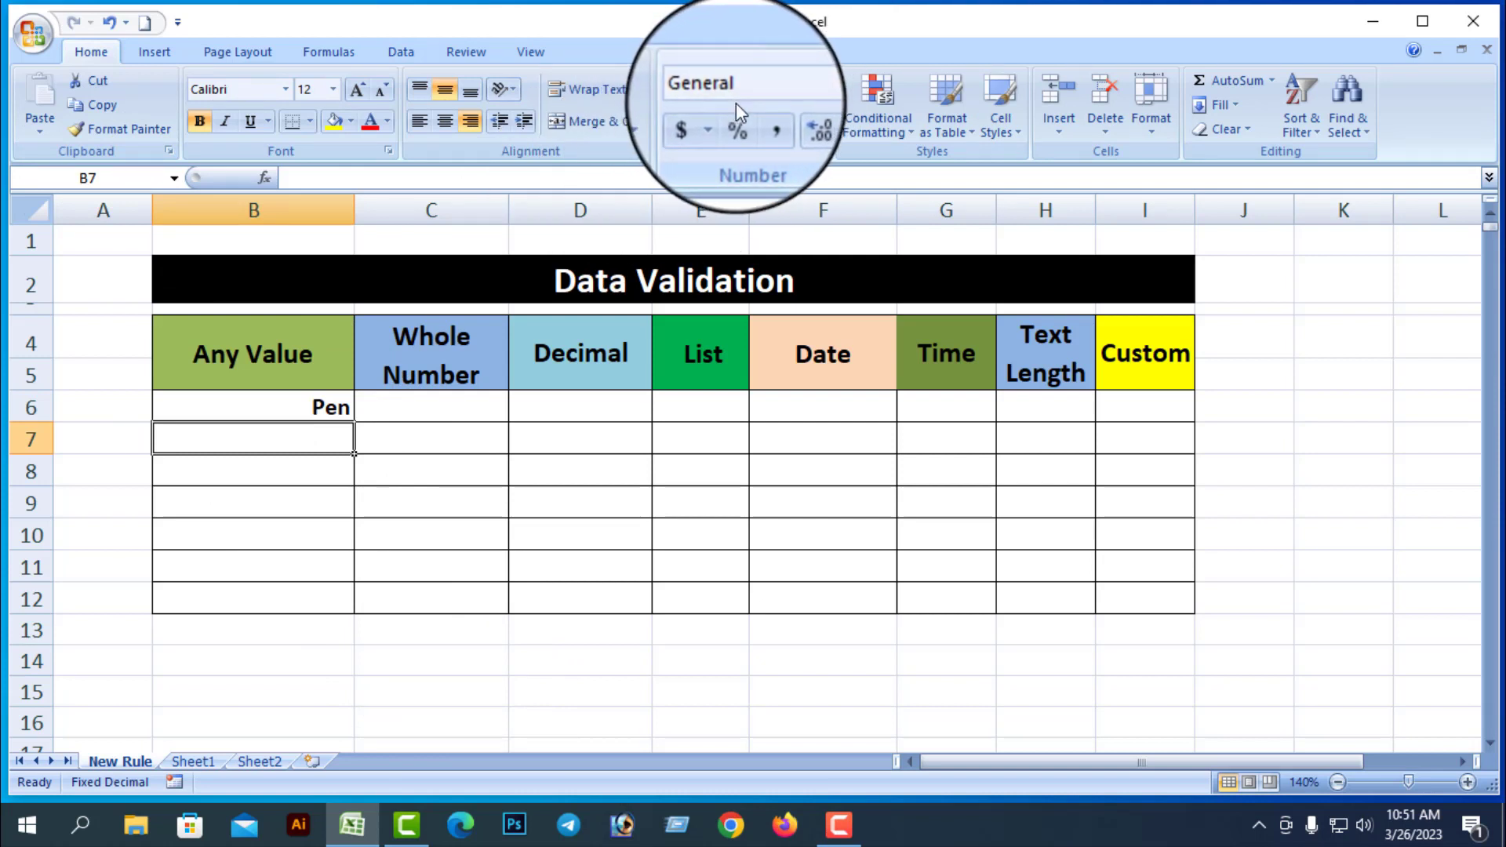
left_click(821, 90)
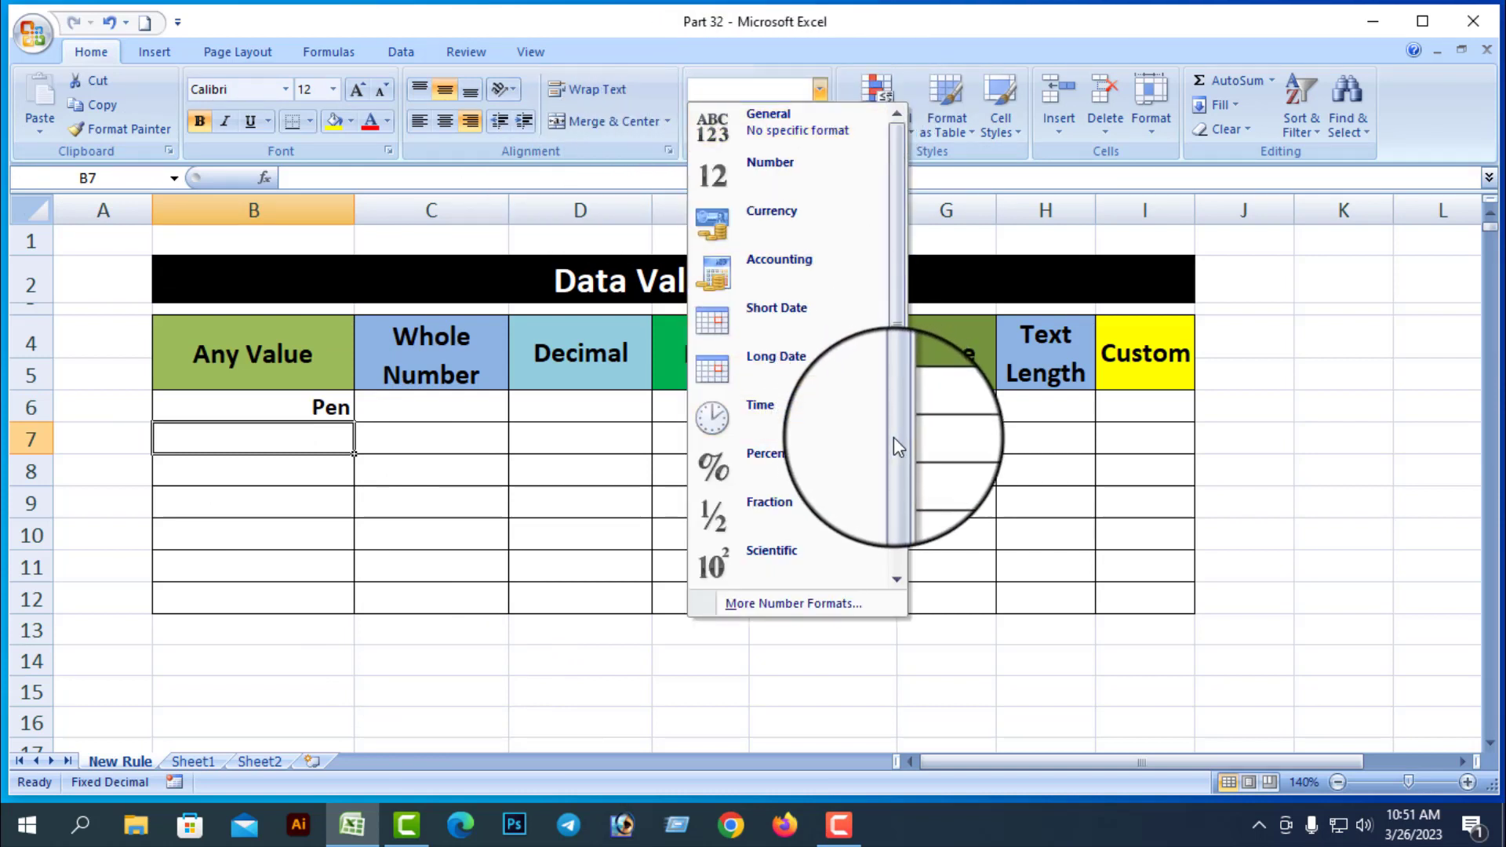
scroll(893, 441, "down", 1)
left_click(759, 555)
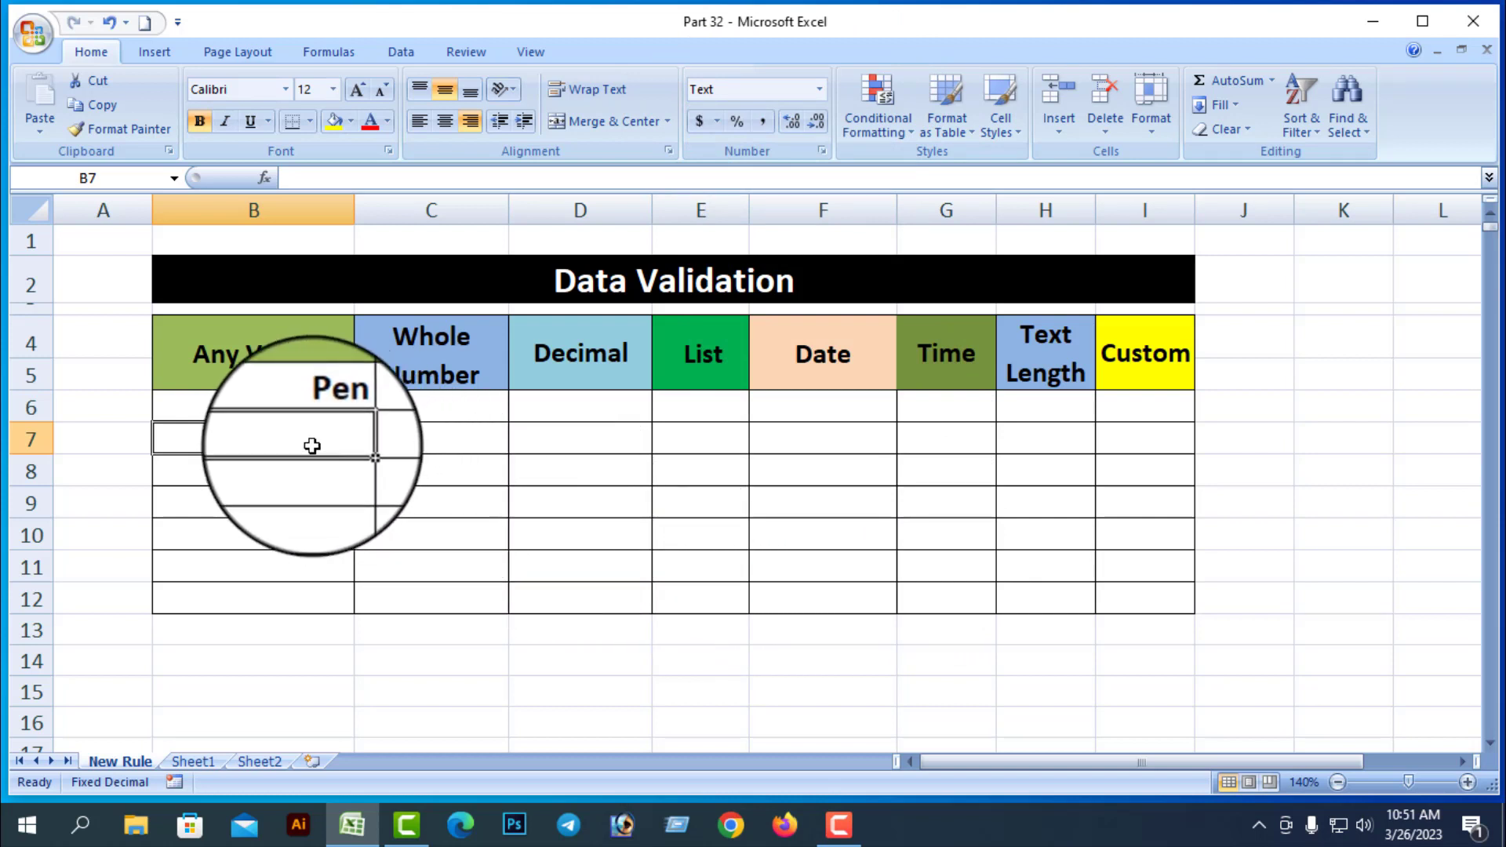
Enter 001 in the Text-formatted cell B7
type("00")
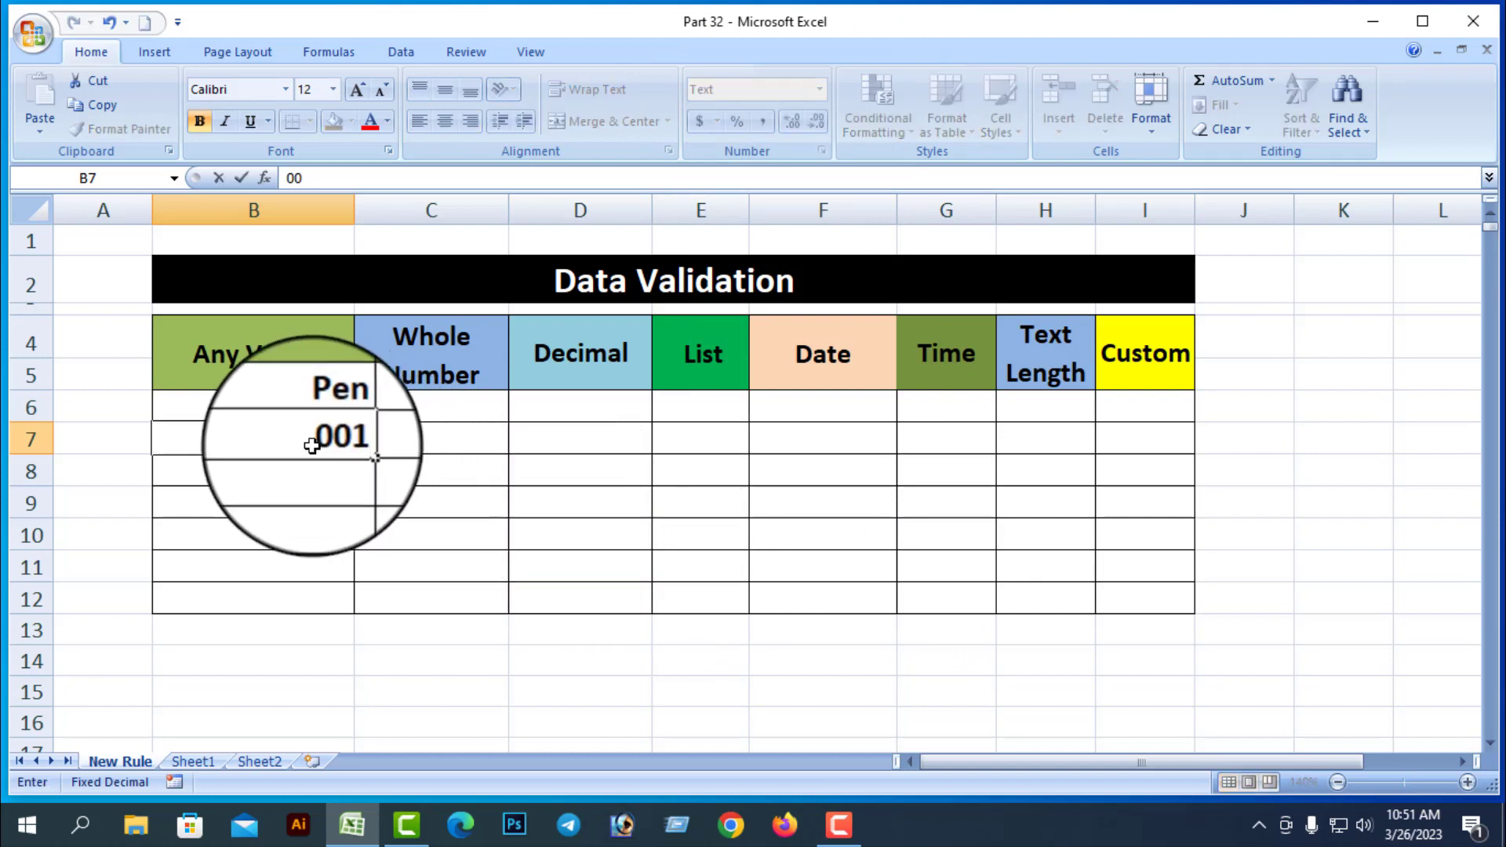
type("1")
key("Return")
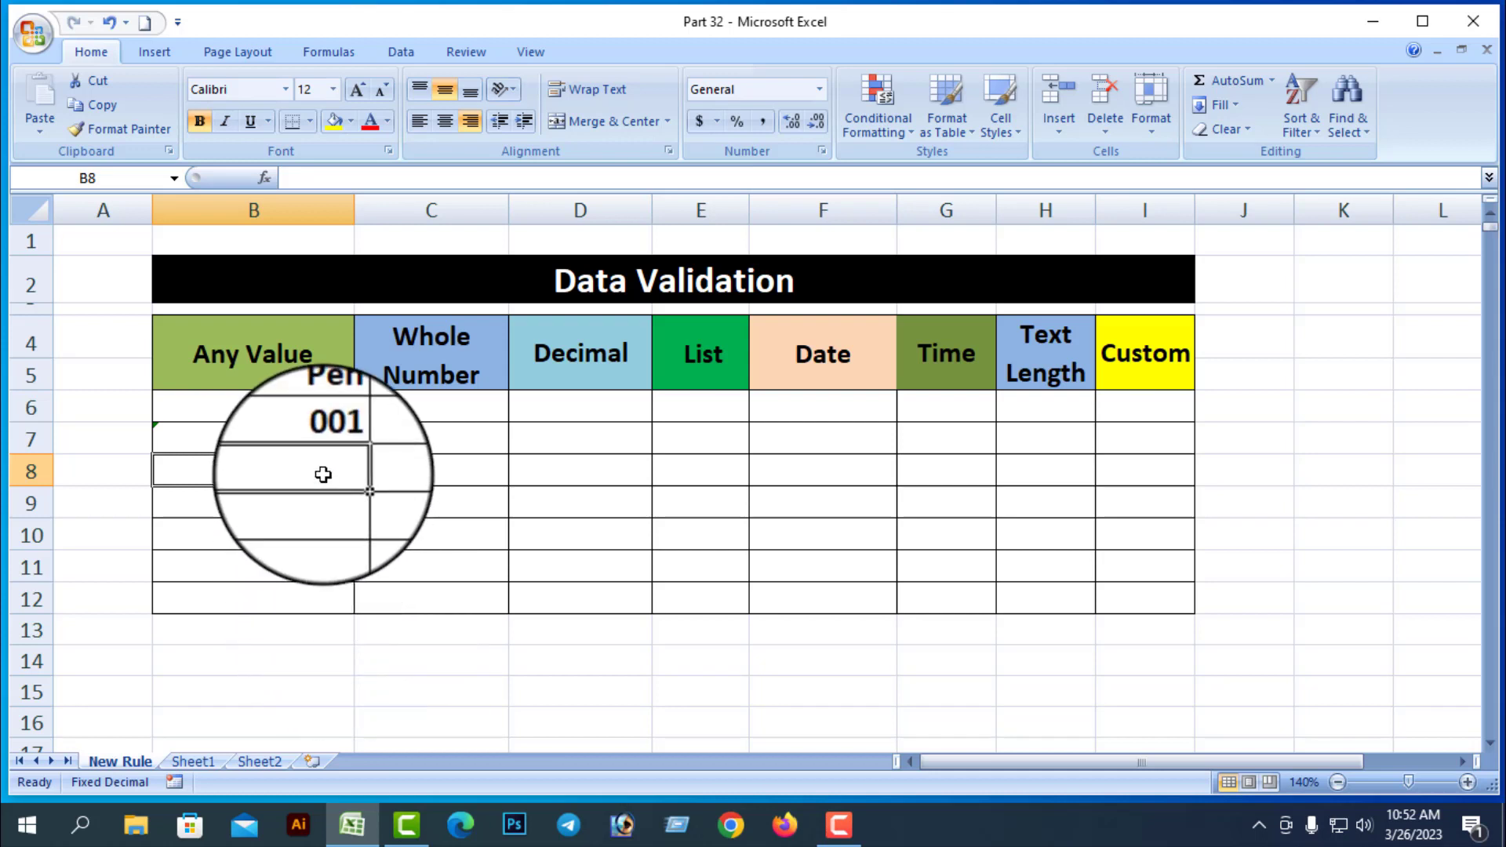
left_click(471, 690)
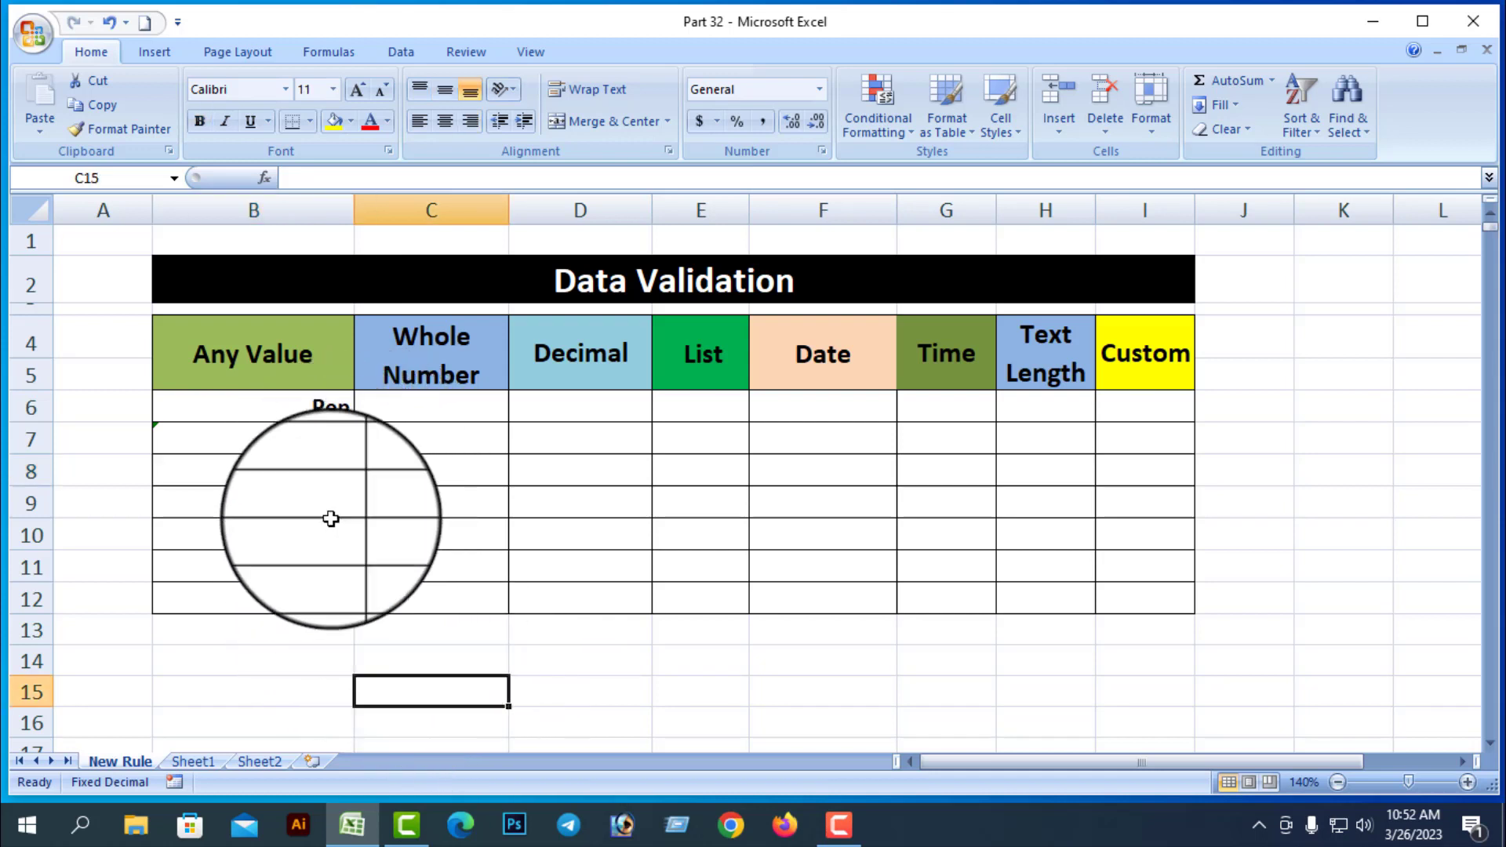
Enter the date 3/26/2023 in cell B8 and the time 10:52AM in cell B9
left_click(306, 469)
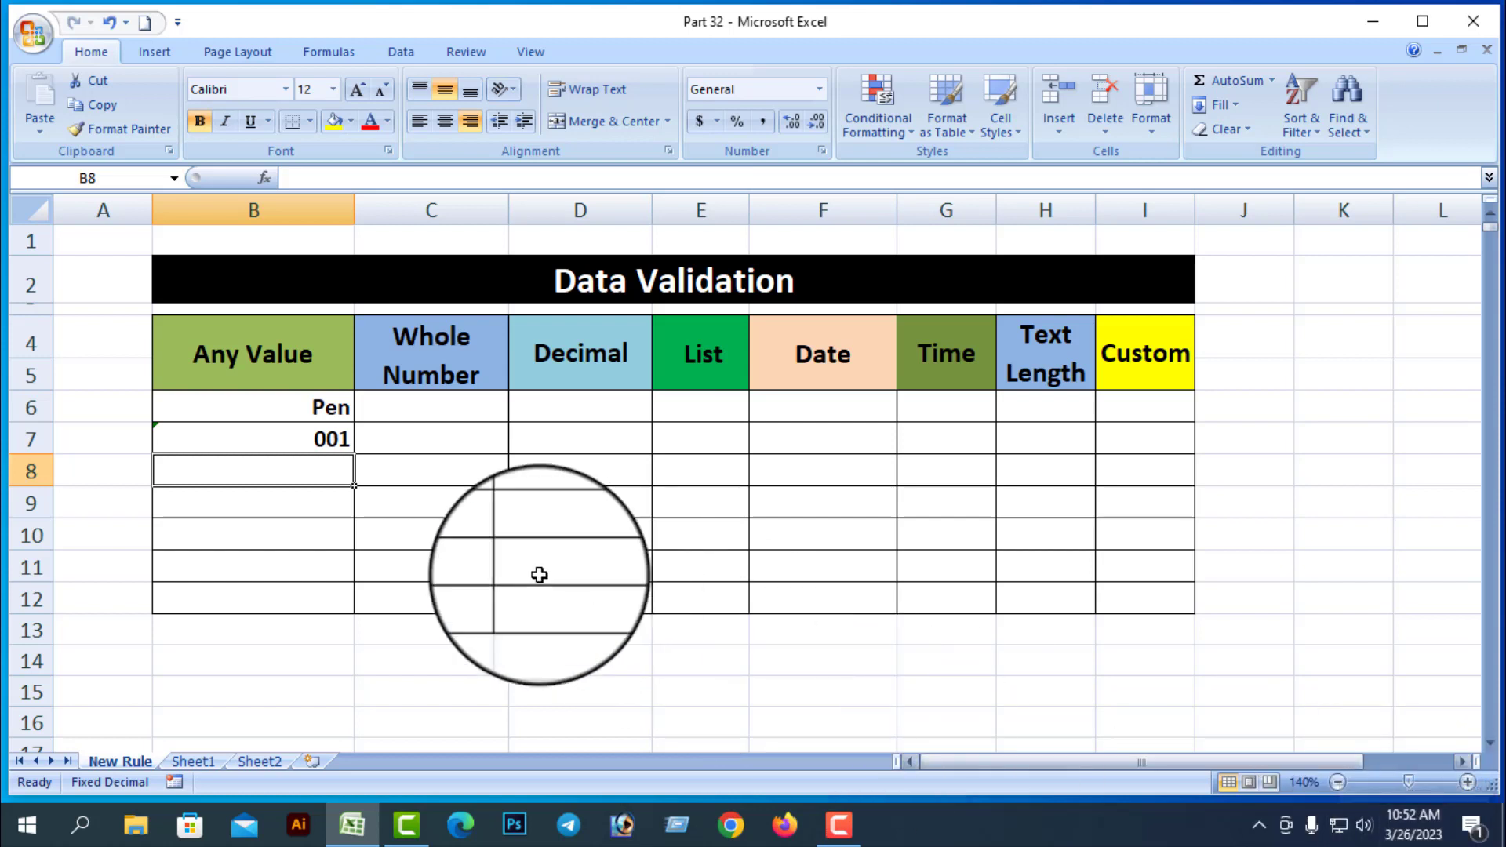
type("3/26/2023")
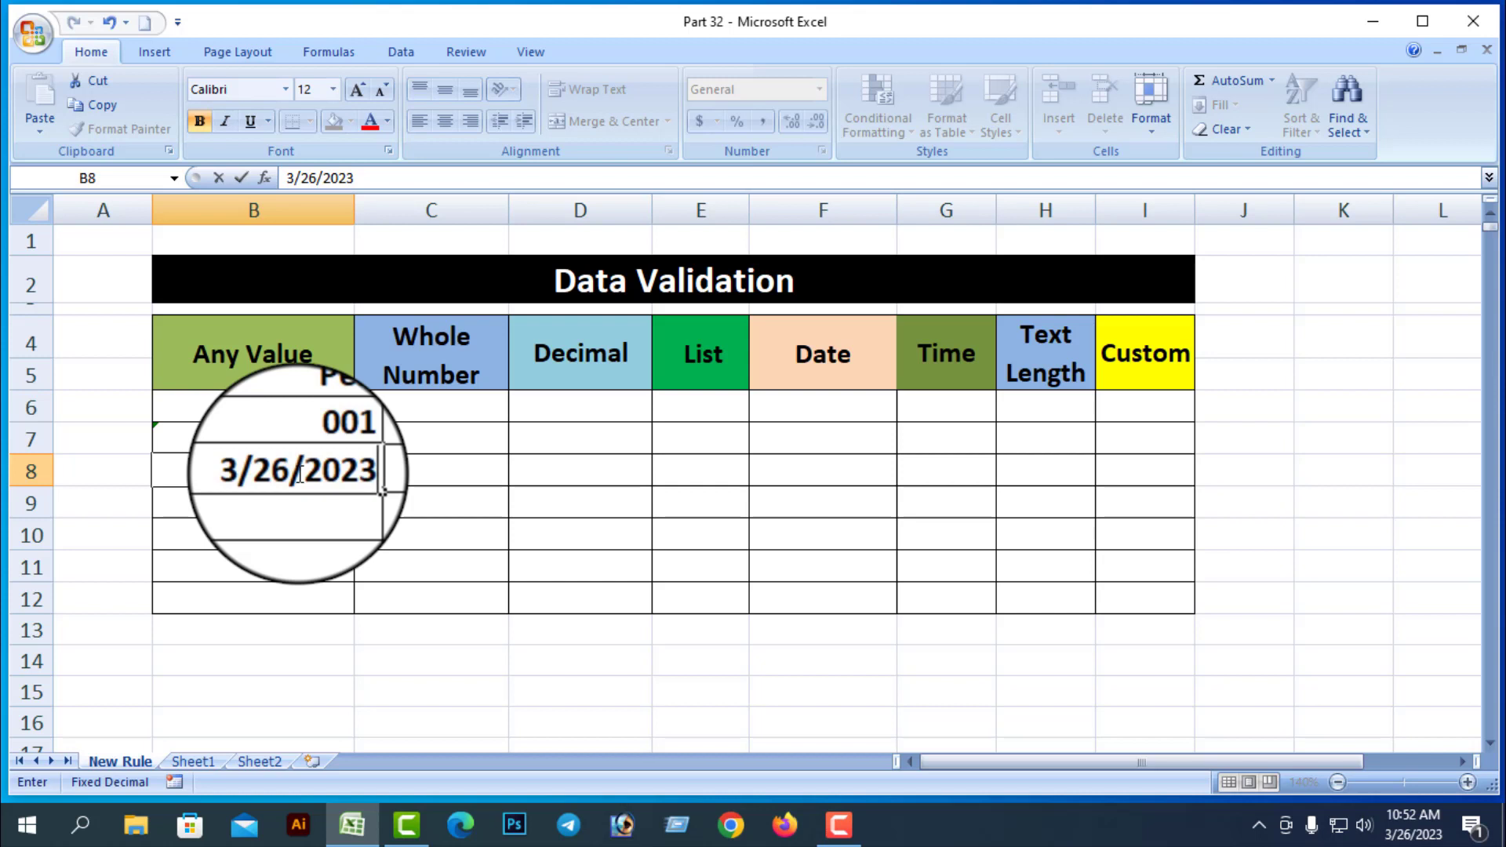
key("Return")
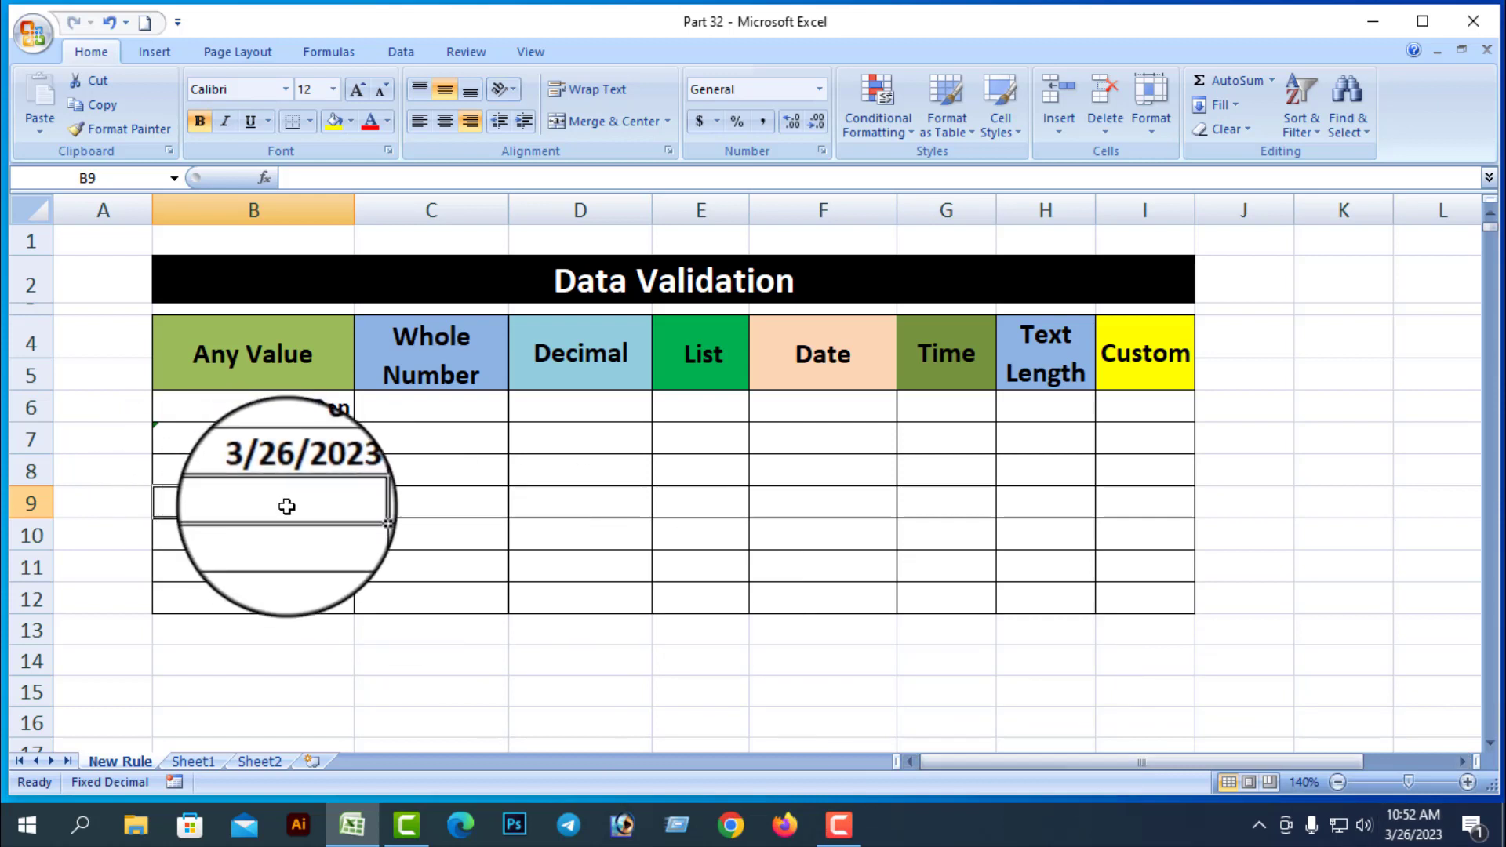
type("10:52AM")
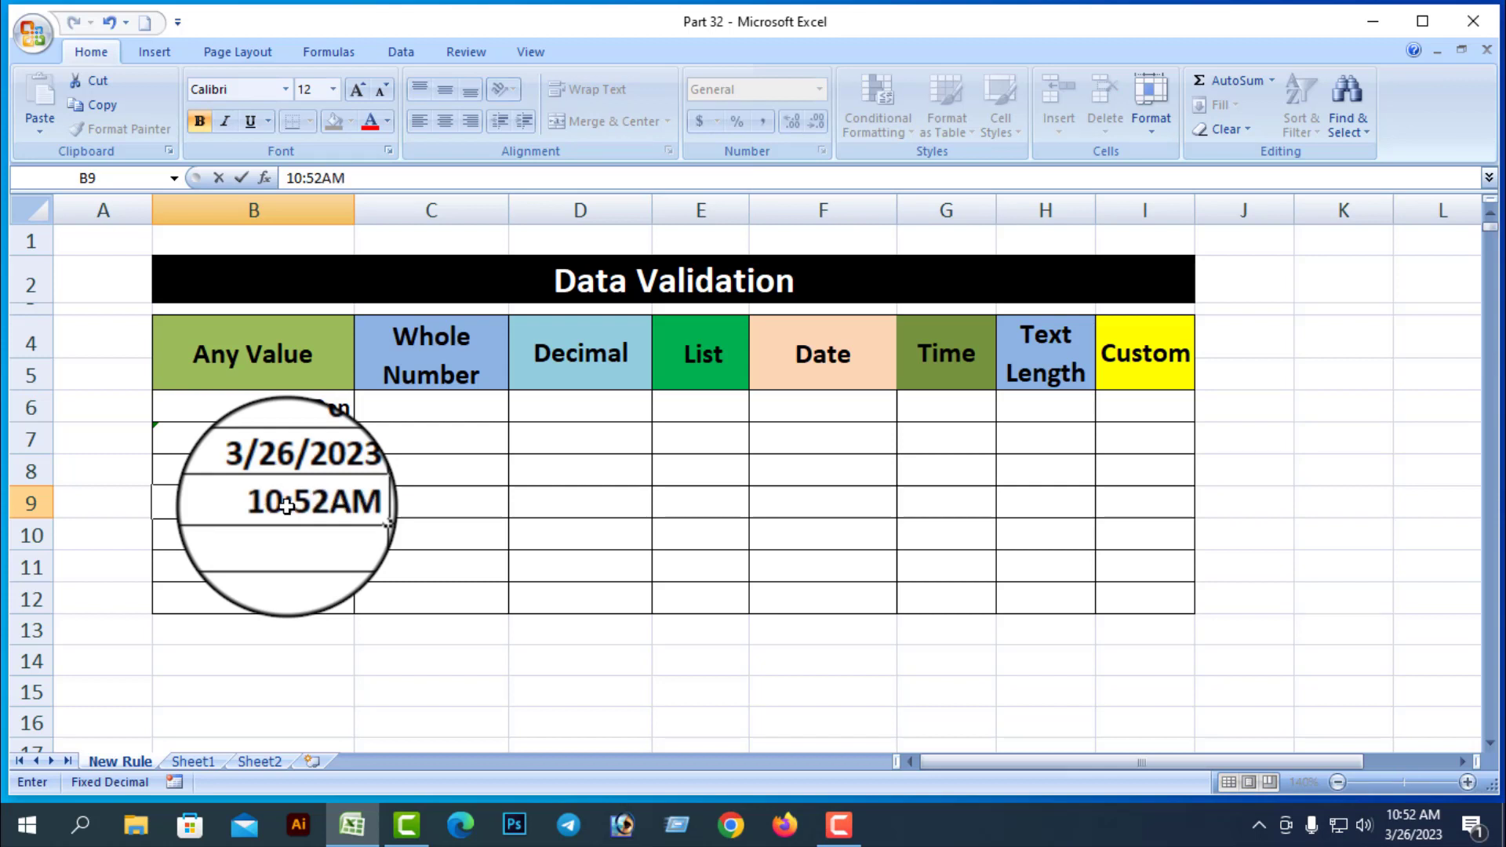
key("Return")
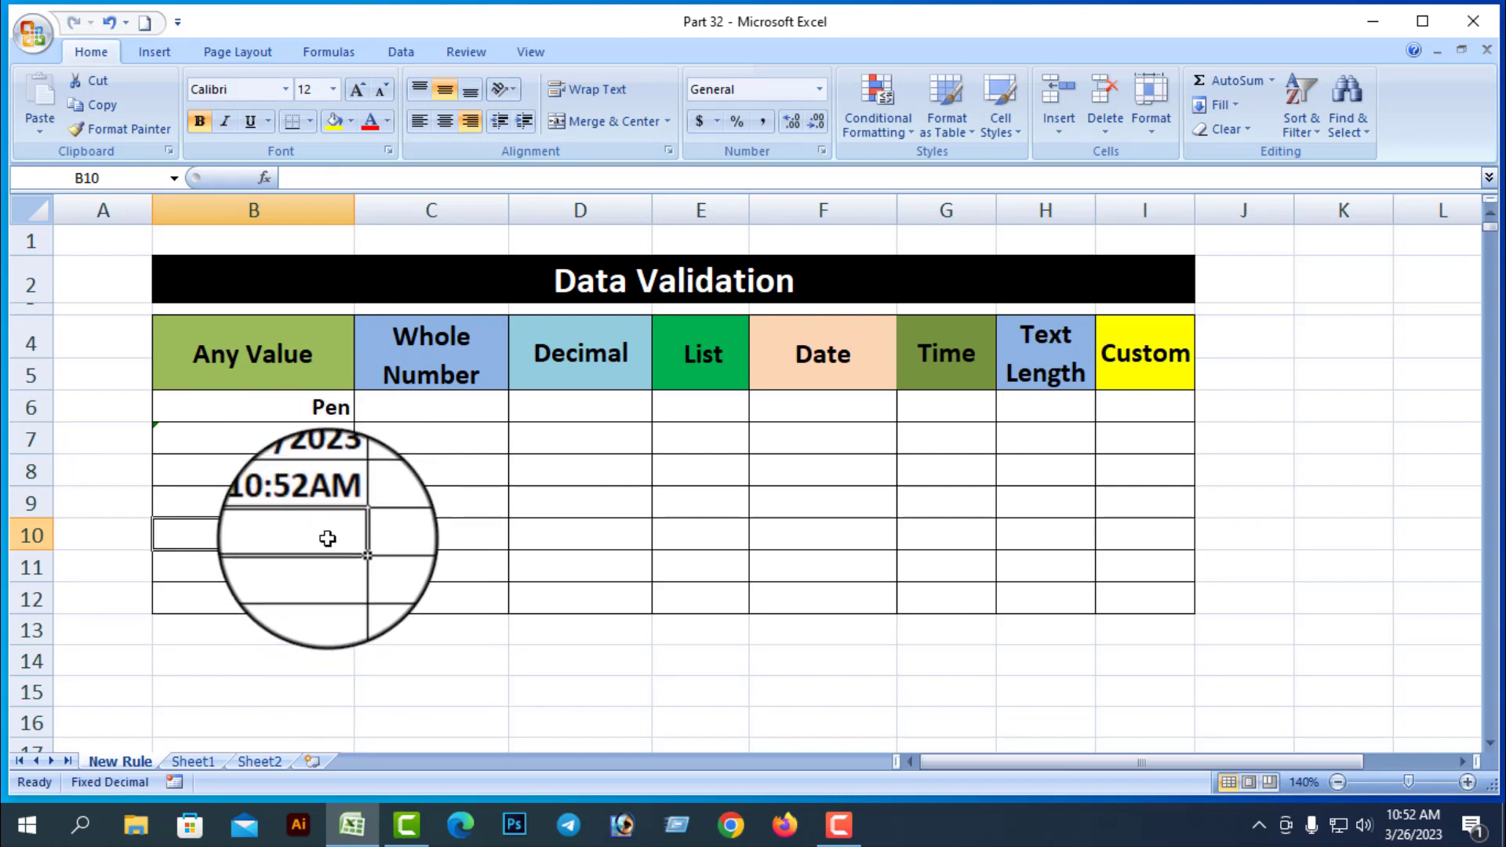
Enter 100 in cell B10 and 200 in cell B11 of the Any Value column
type("10")
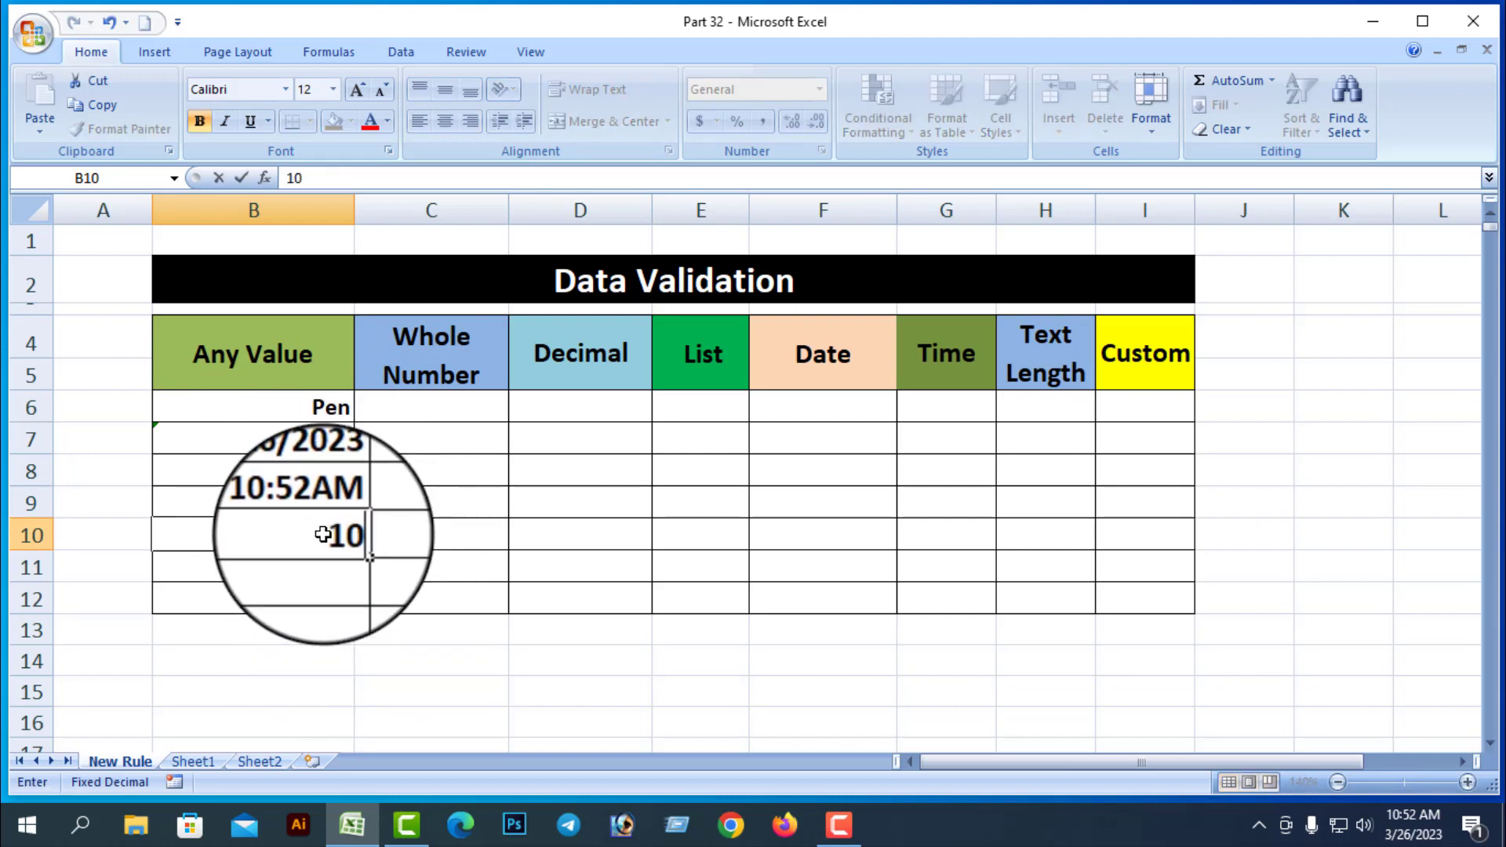
type("0")
key("Return")
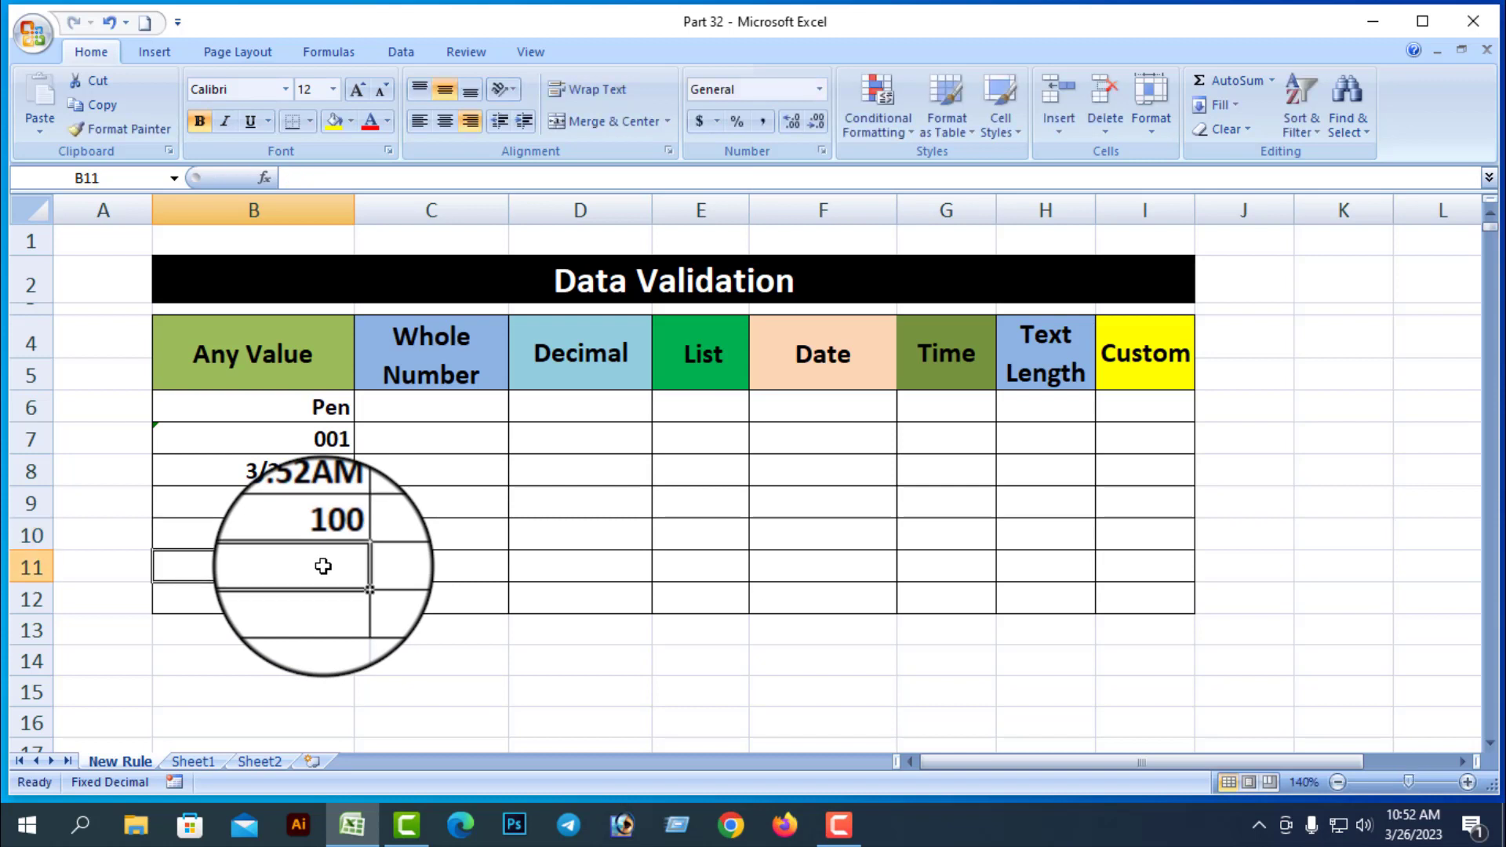
type("200")
key("Return")
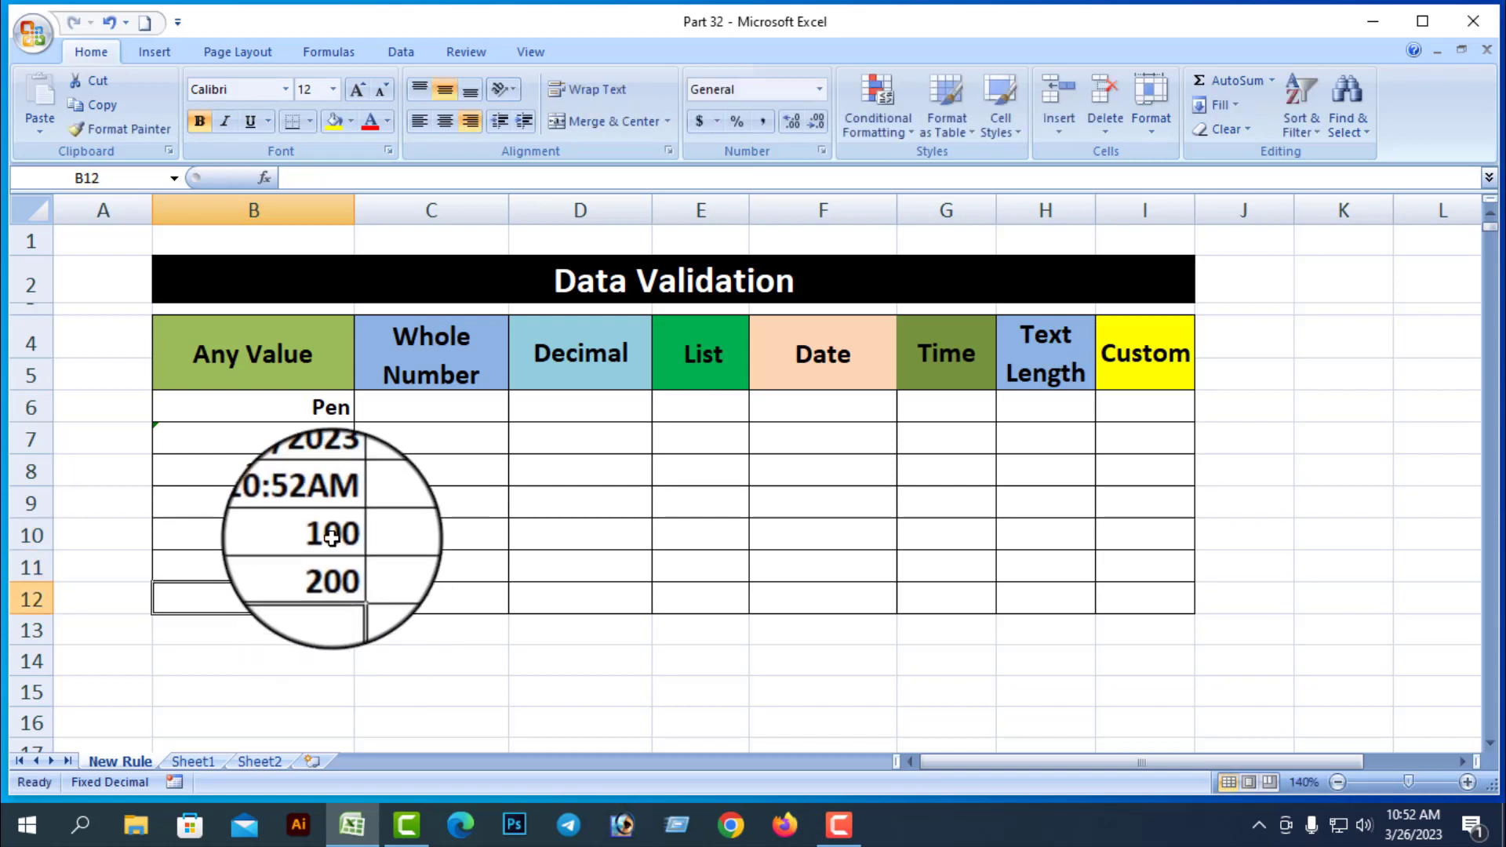
Add up B10:B11 in cell B12 with AutoSum and check the resulting formula
left_click_drag(329, 533, 336, 601)
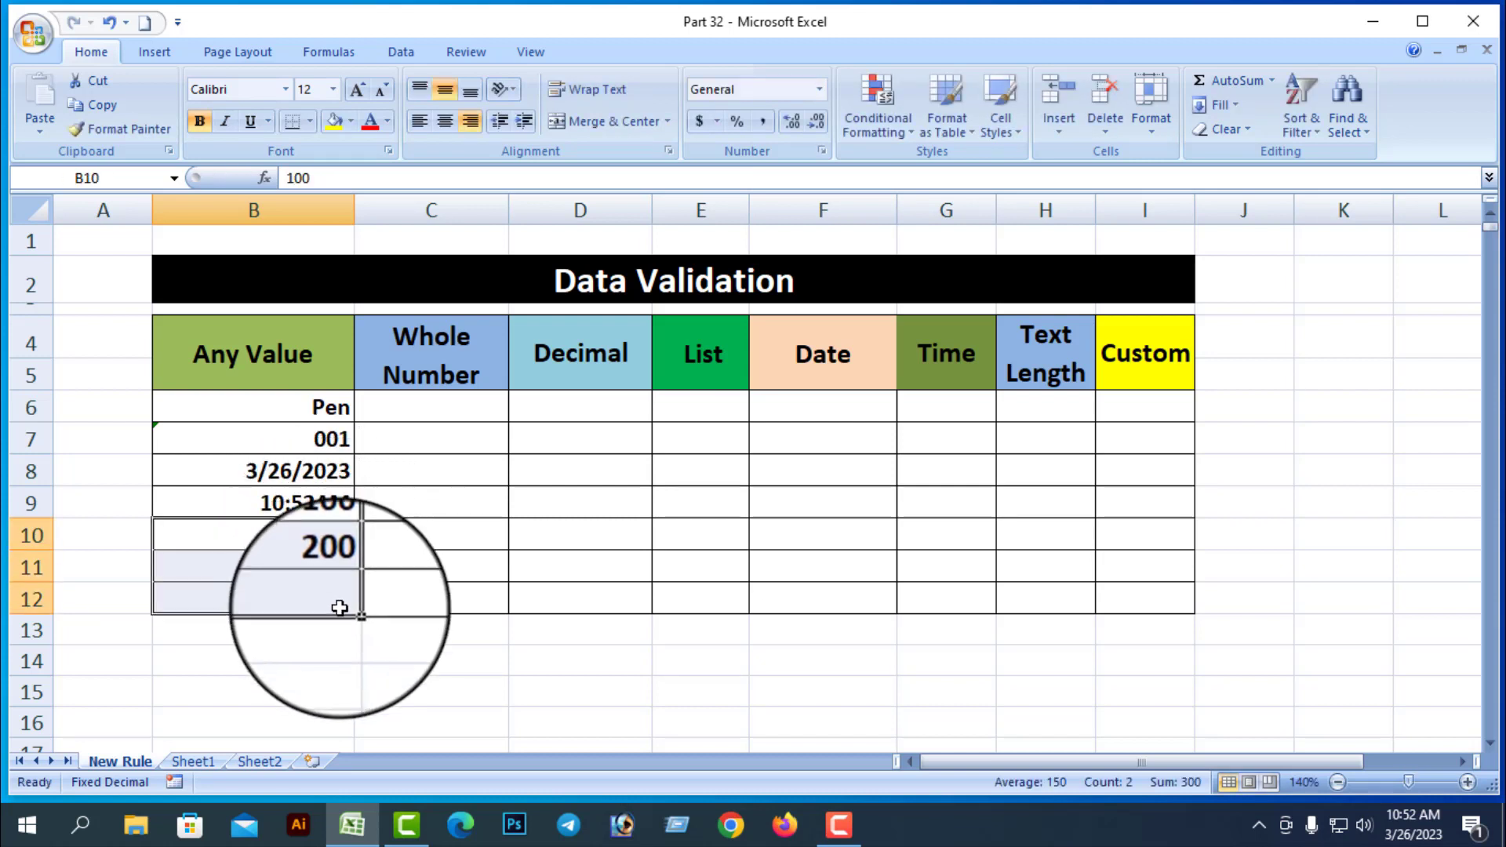
left_click(1271, 80)
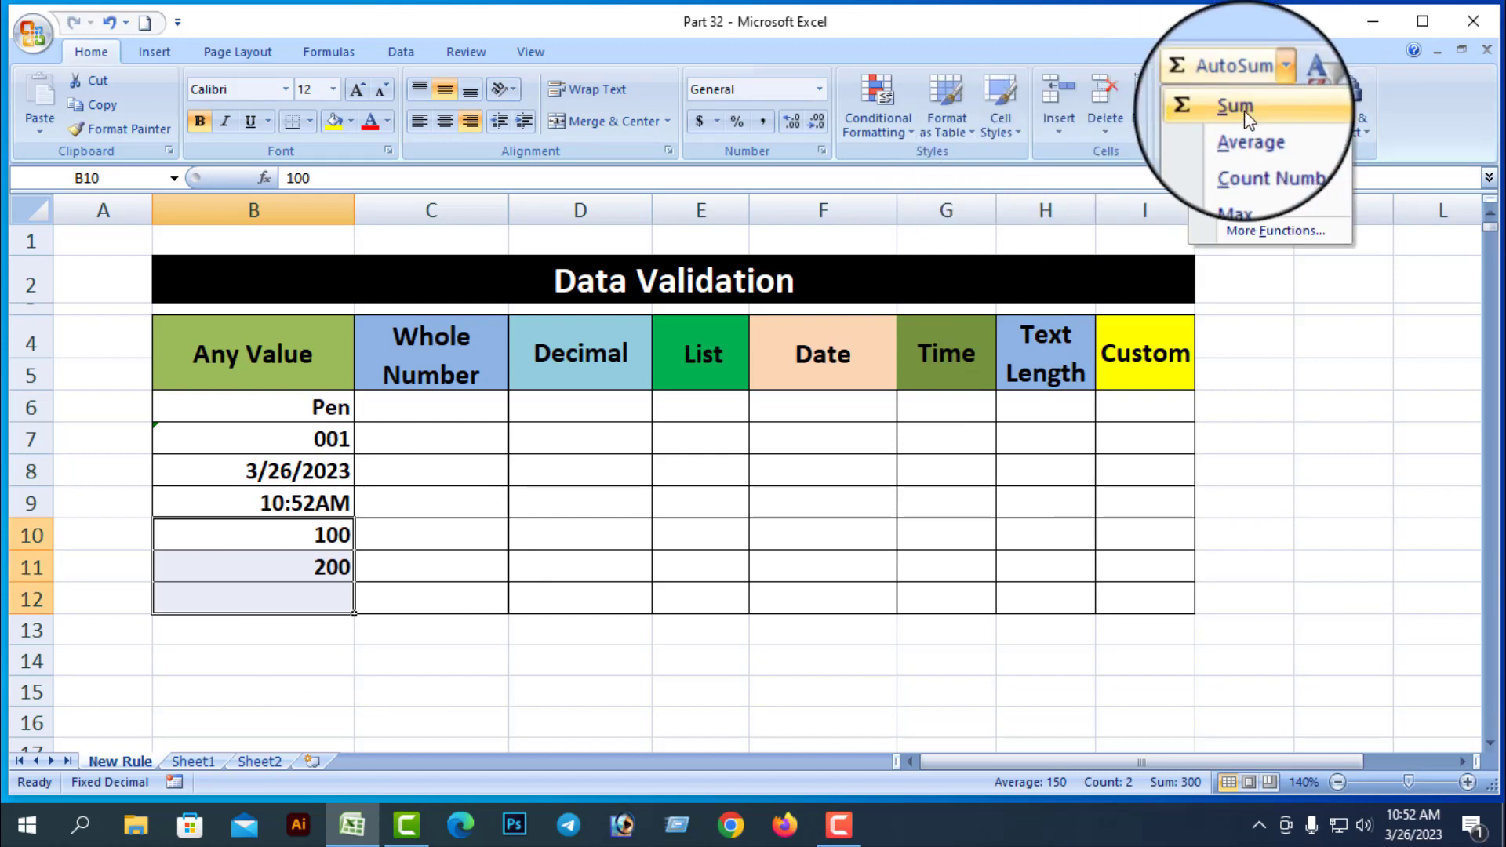
left_click(1213, 100)
left_click(314, 602)
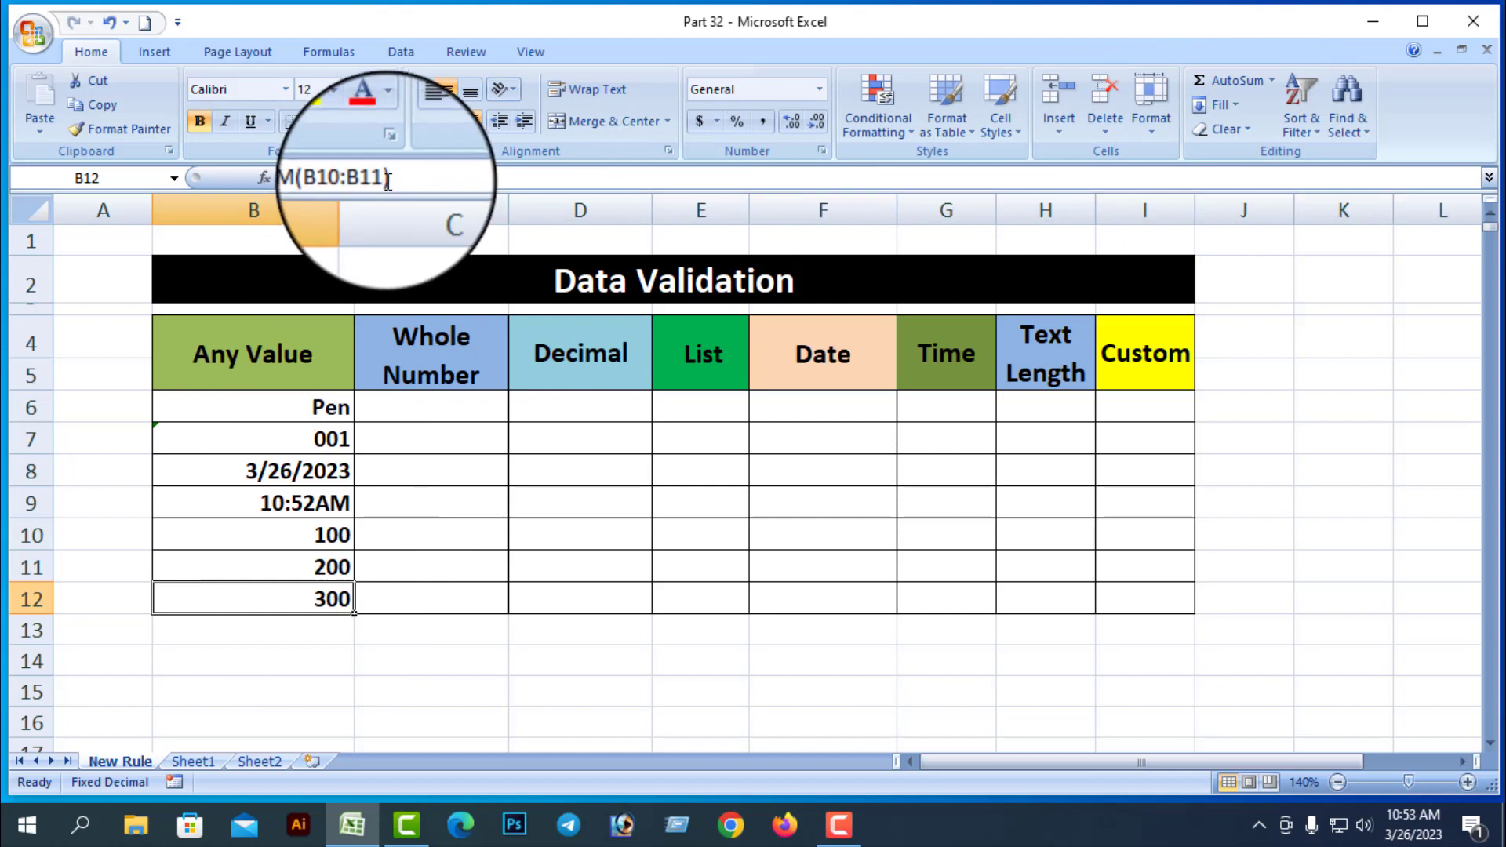
left_click(435, 665)
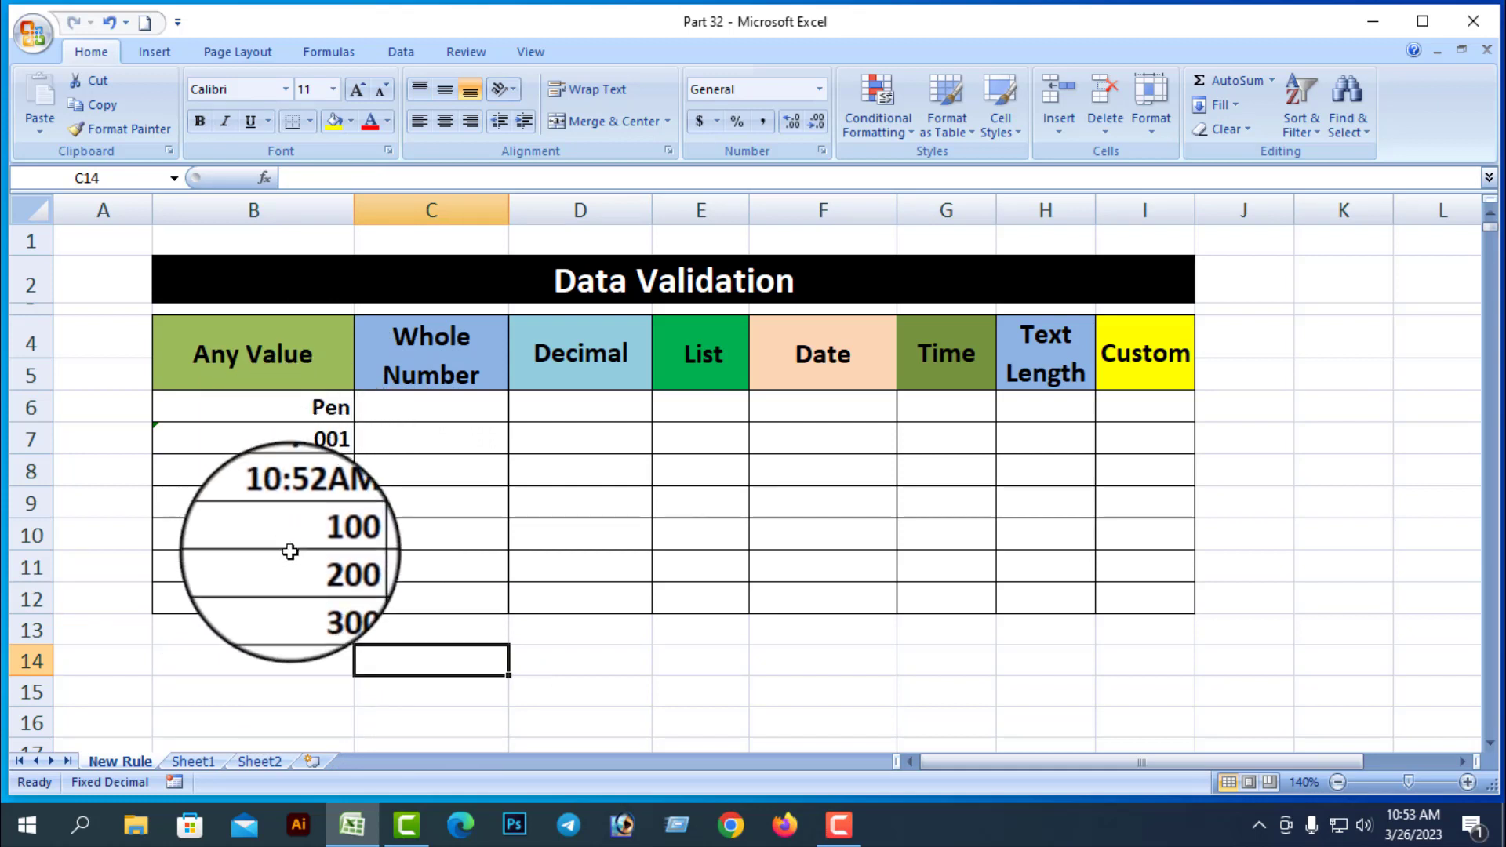
Search the whole table for cells with data validation using Go To Special with the All option
left_click(192, 271)
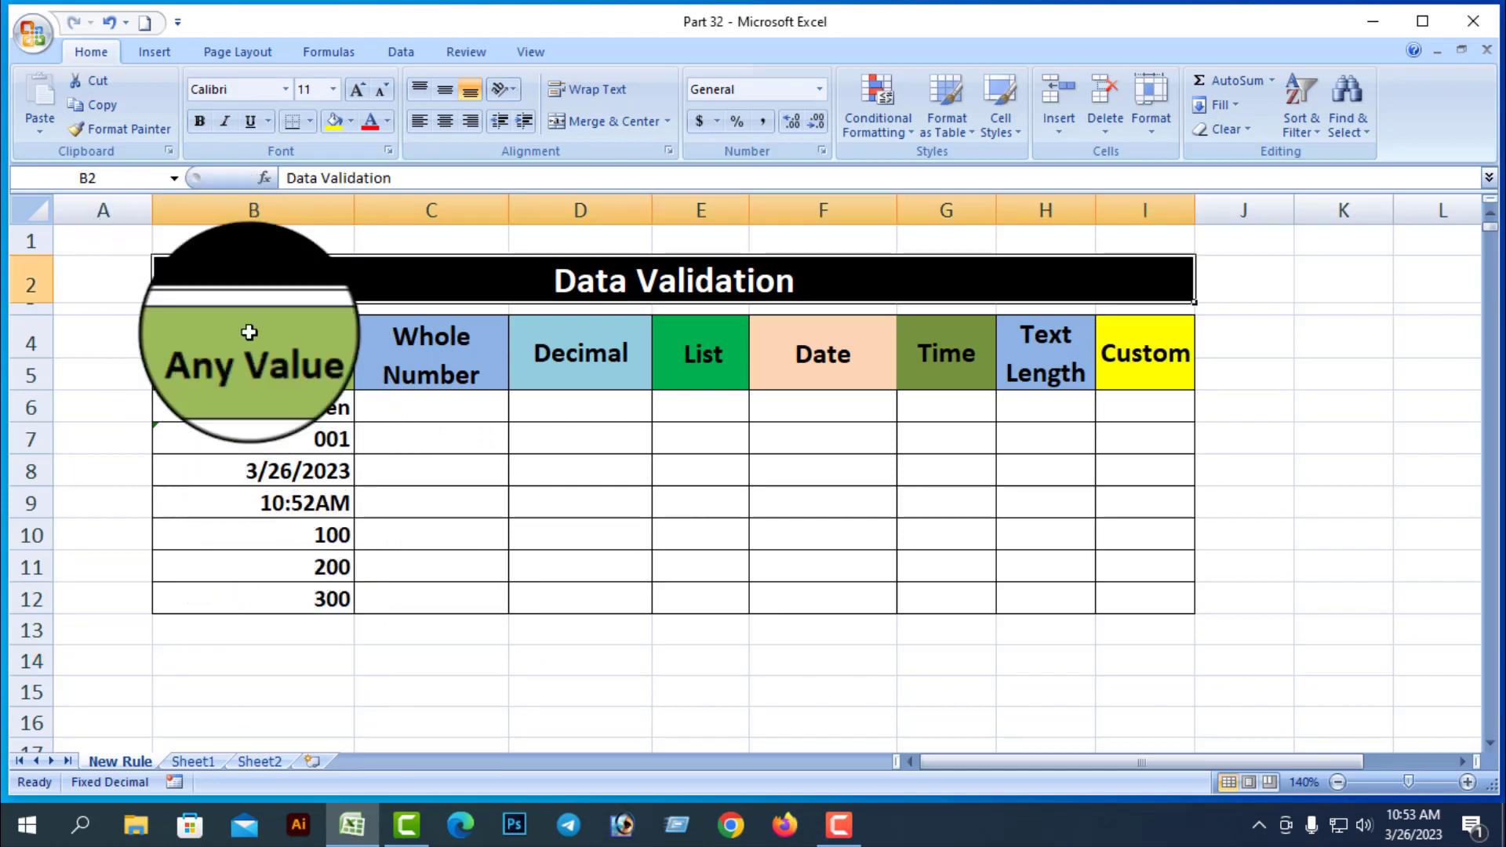
key("ctrl+a")
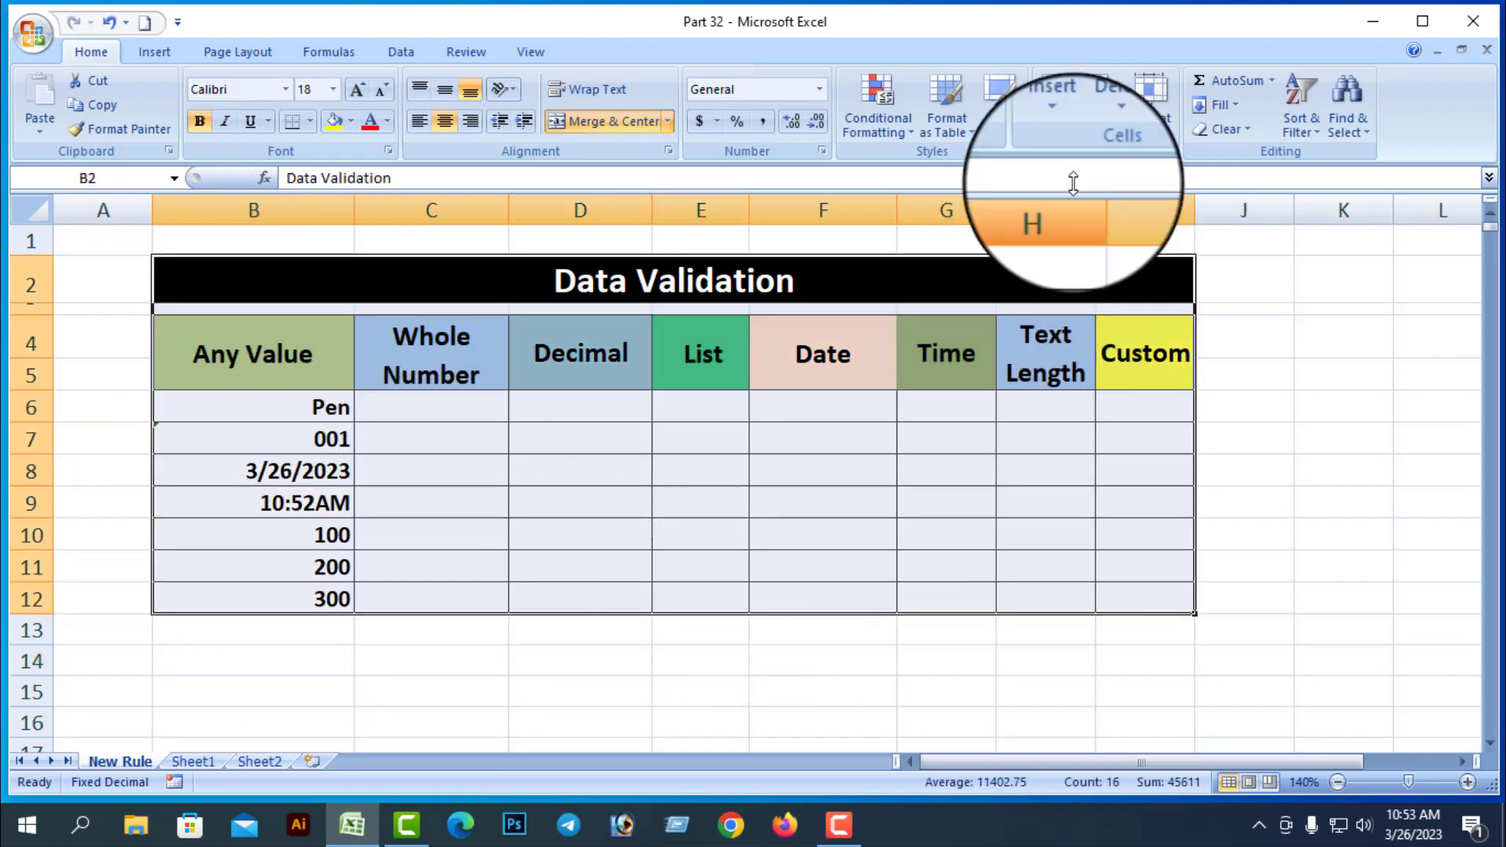
left_click(1352, 122)
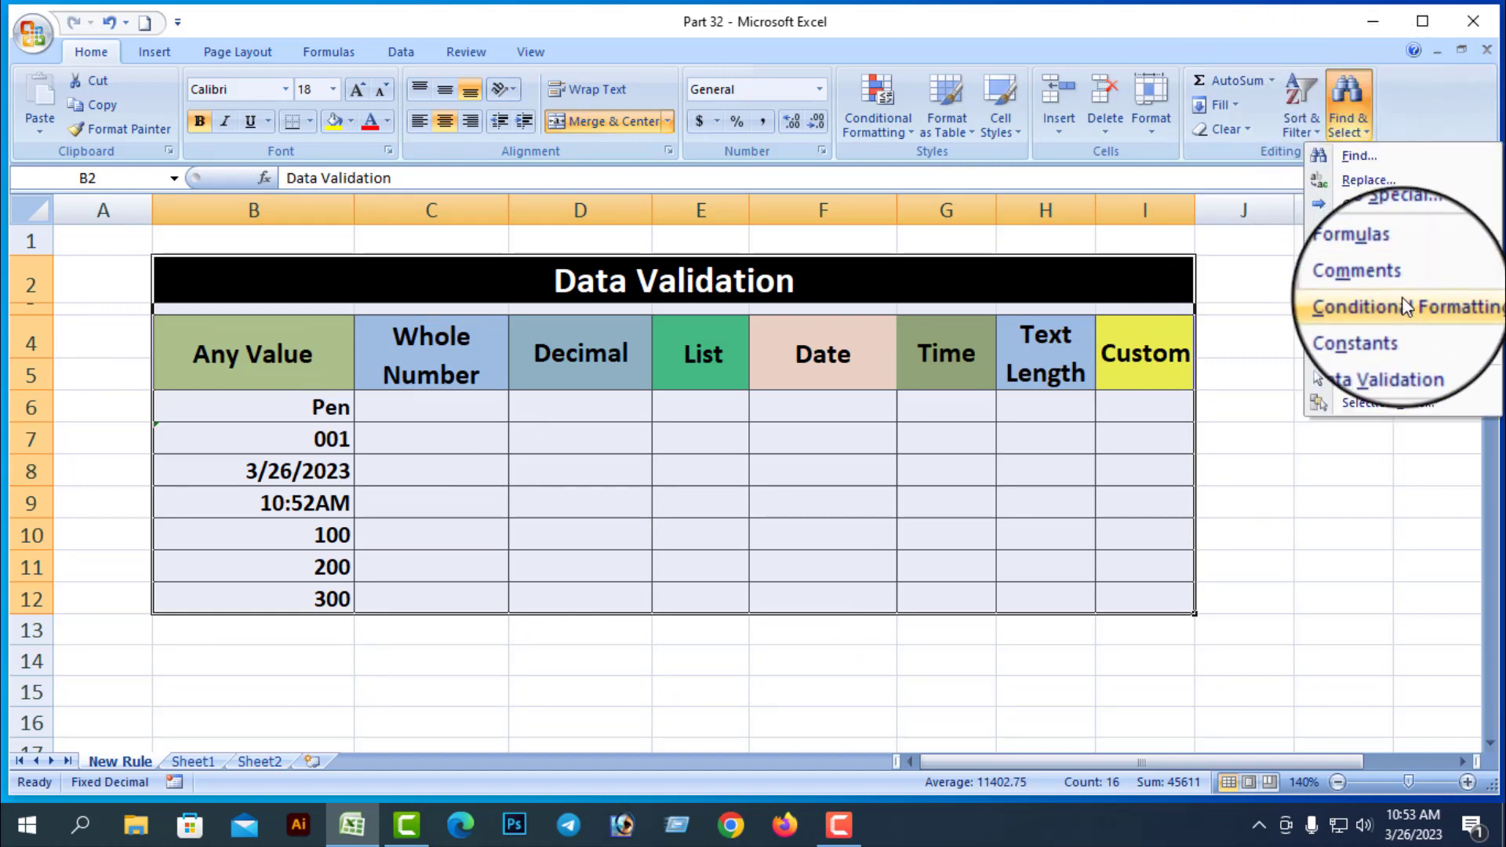
left_click(1385, 227)
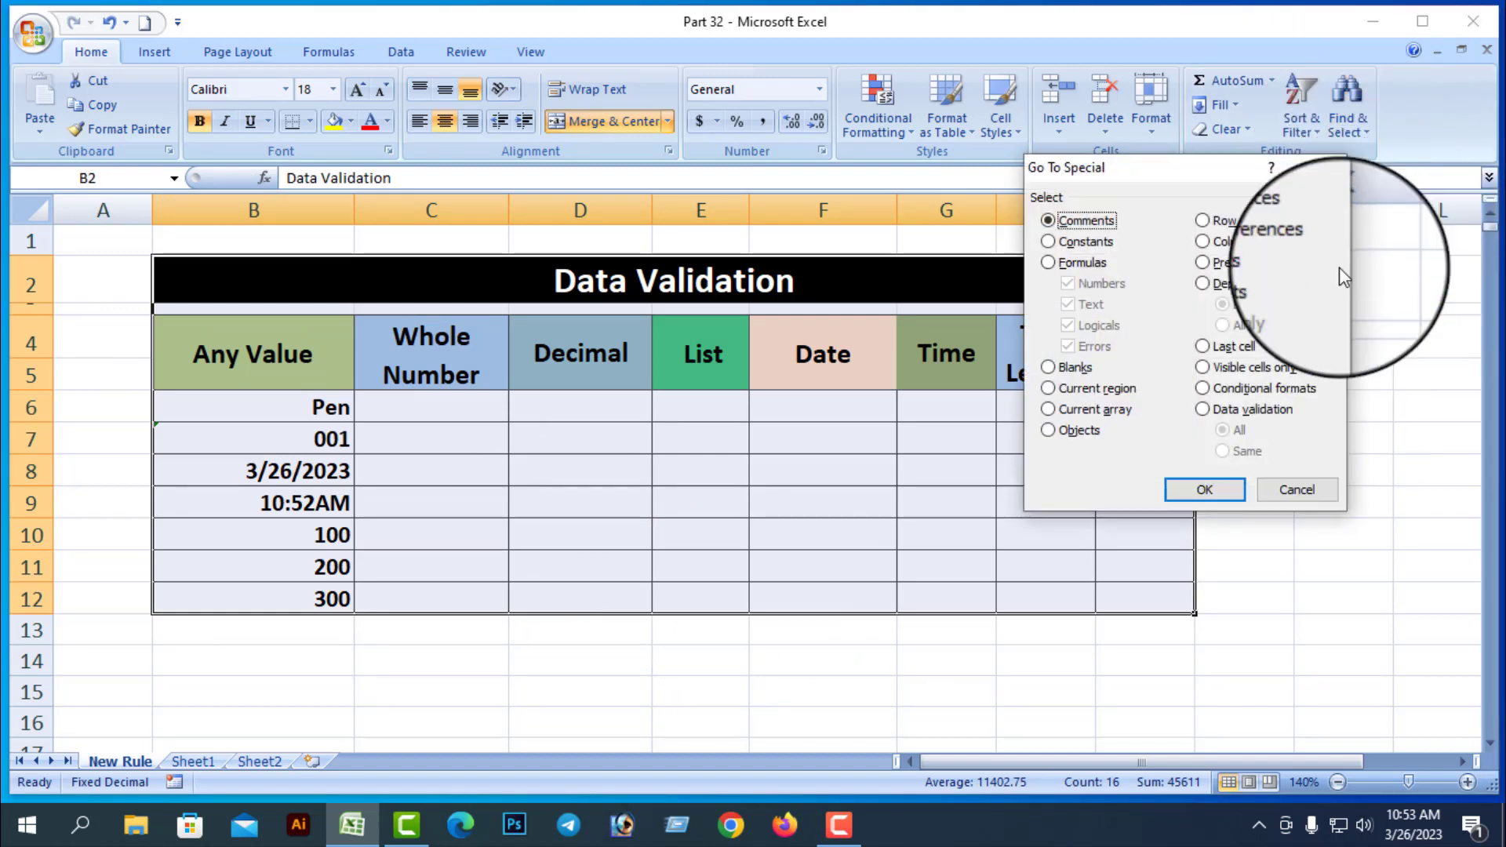
left_click(1208, 412)
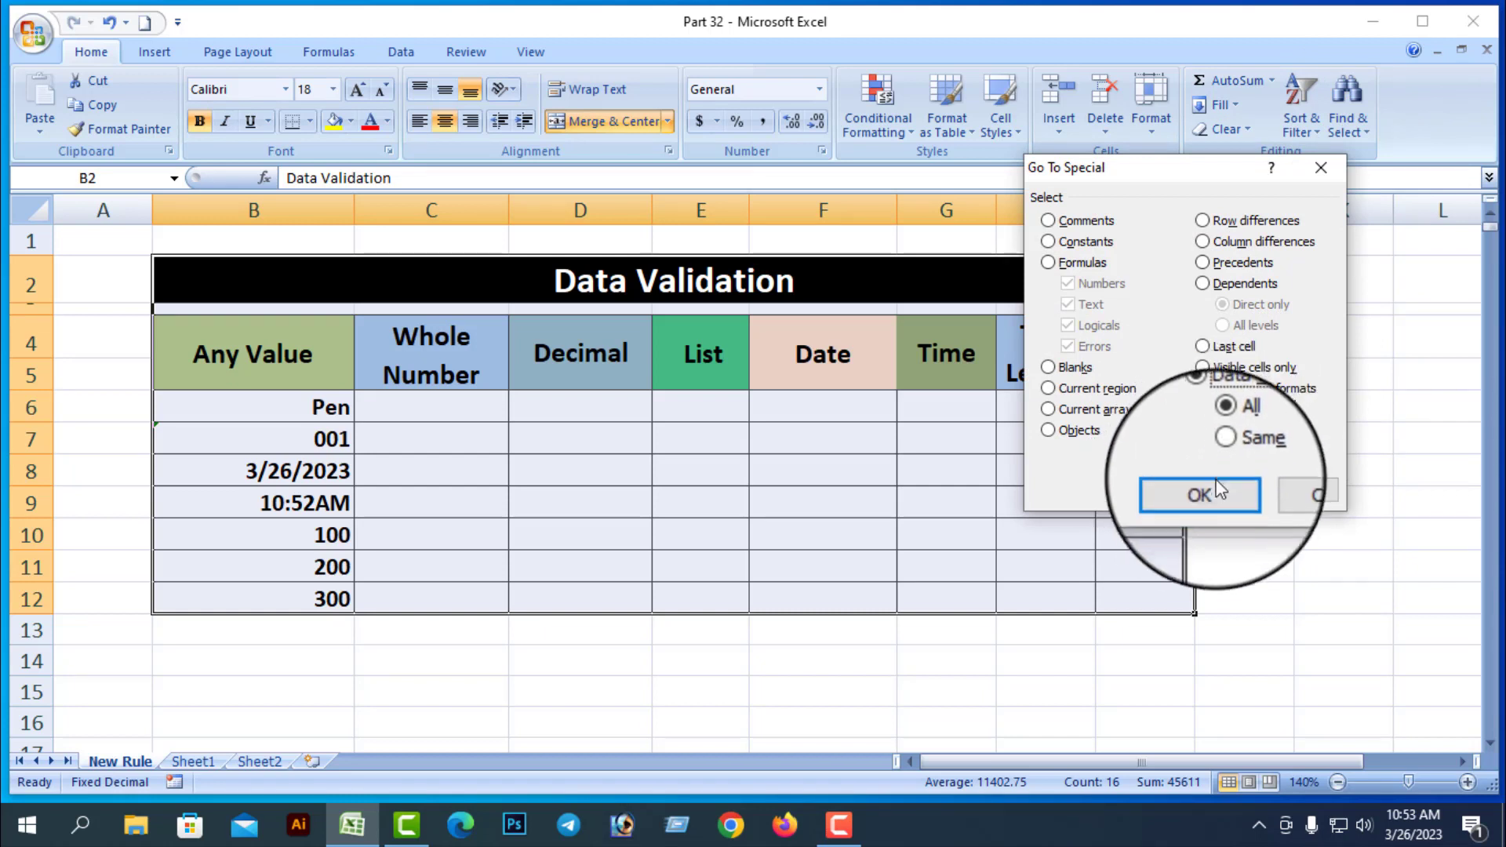
left_click(1217, 493)
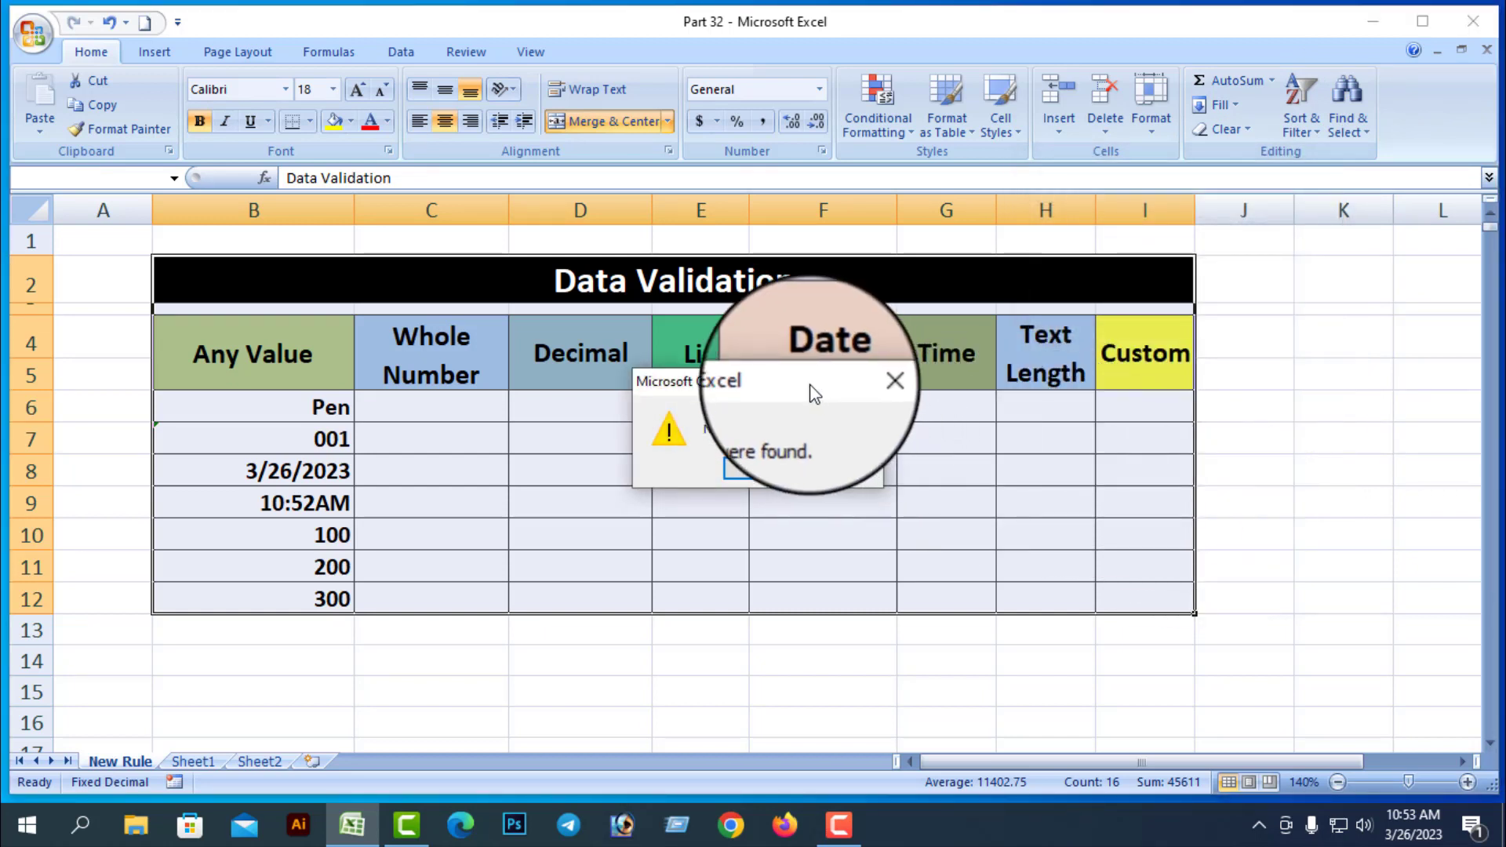
left_click_drag(946, 416, 914, 615)
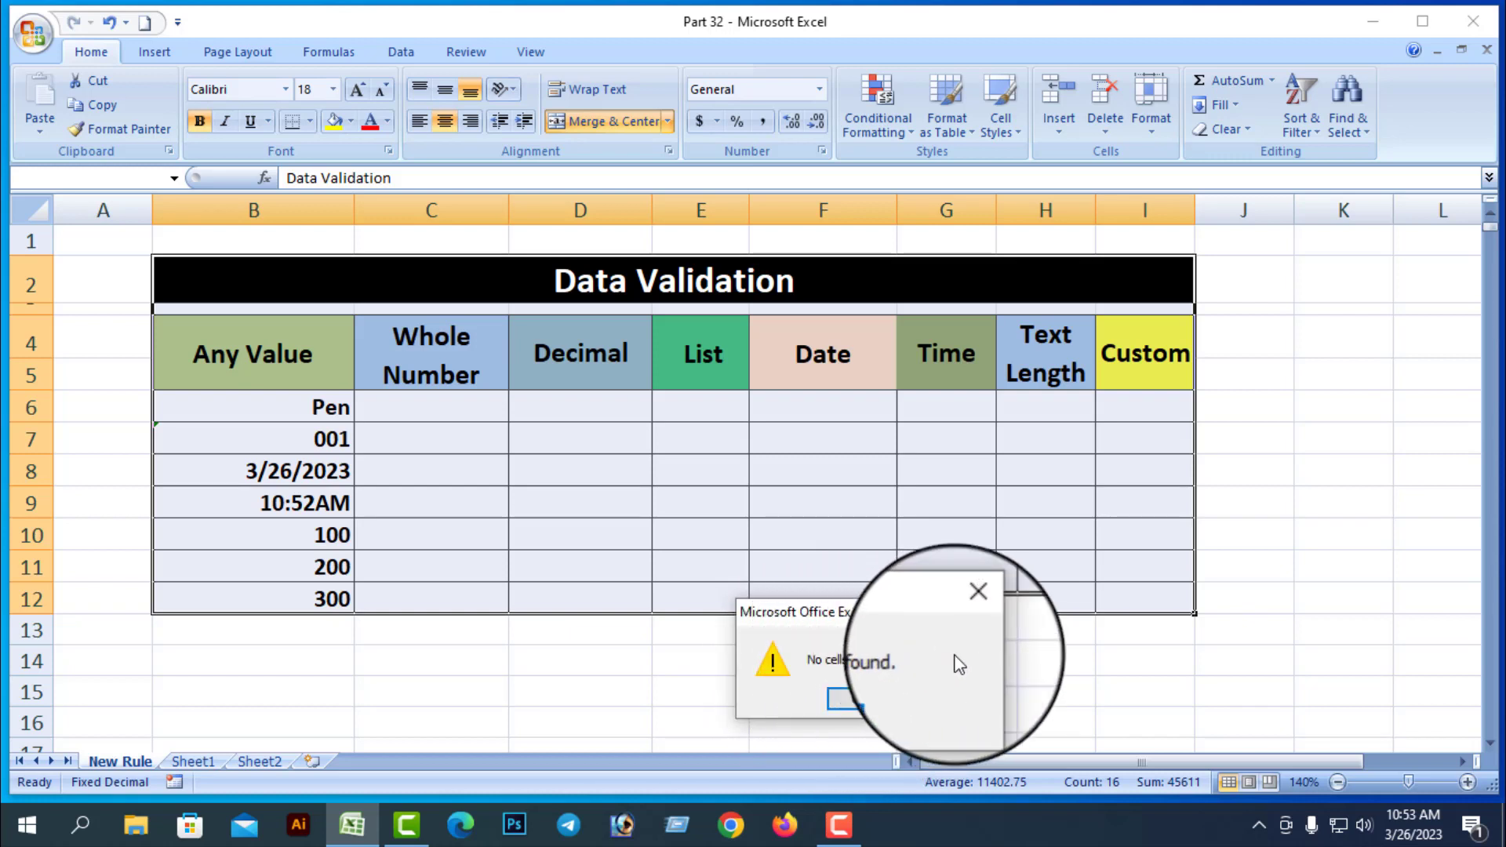
left_click(864, 699)
left_click(1363, 599)
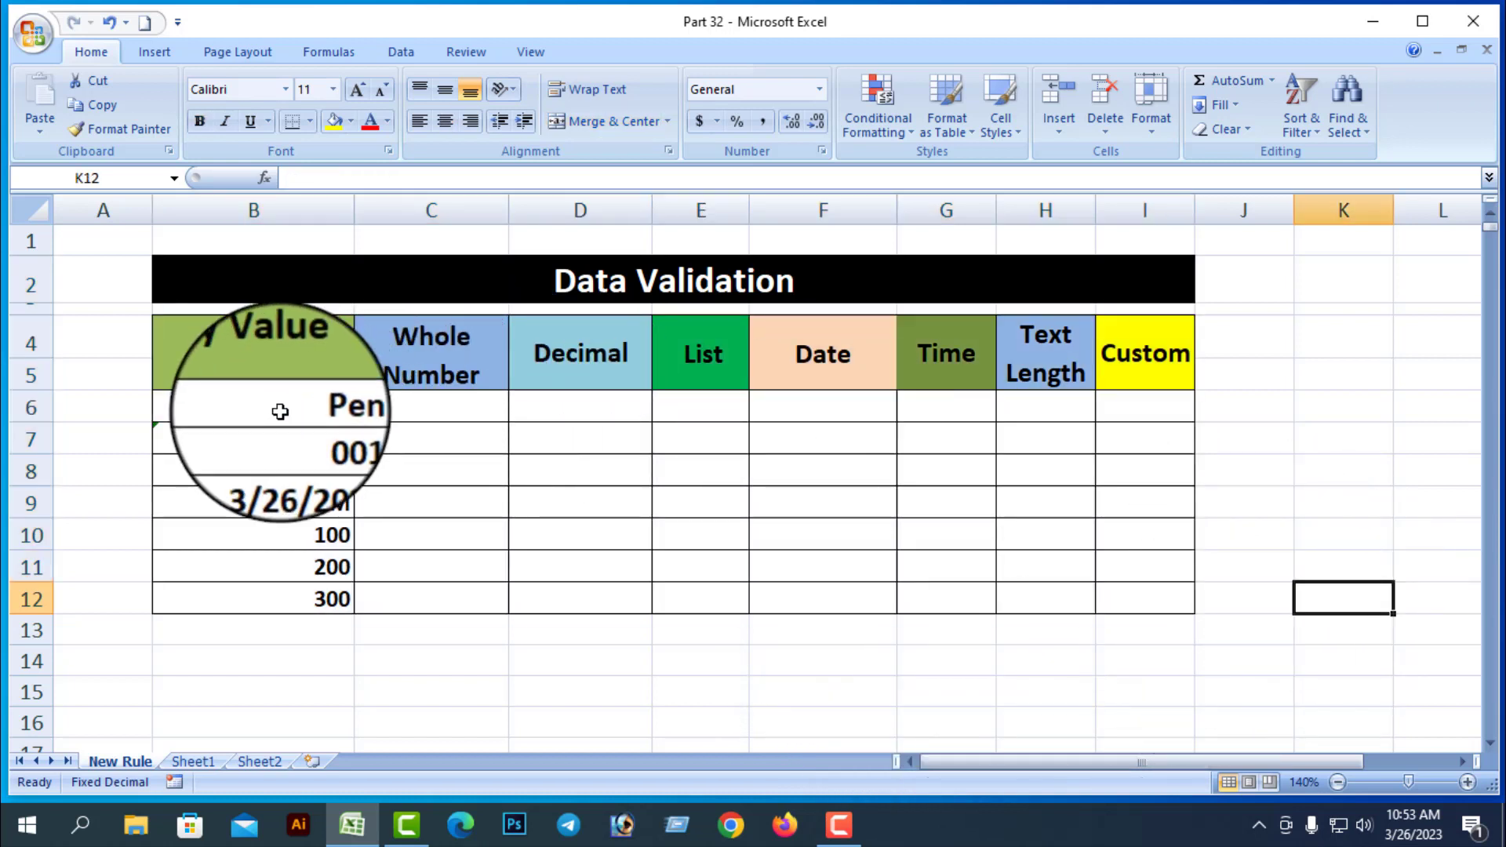
Open the Data Validation settings for the Any Value entries B6:B12
left_click_drag(279, 409, 286, 597)
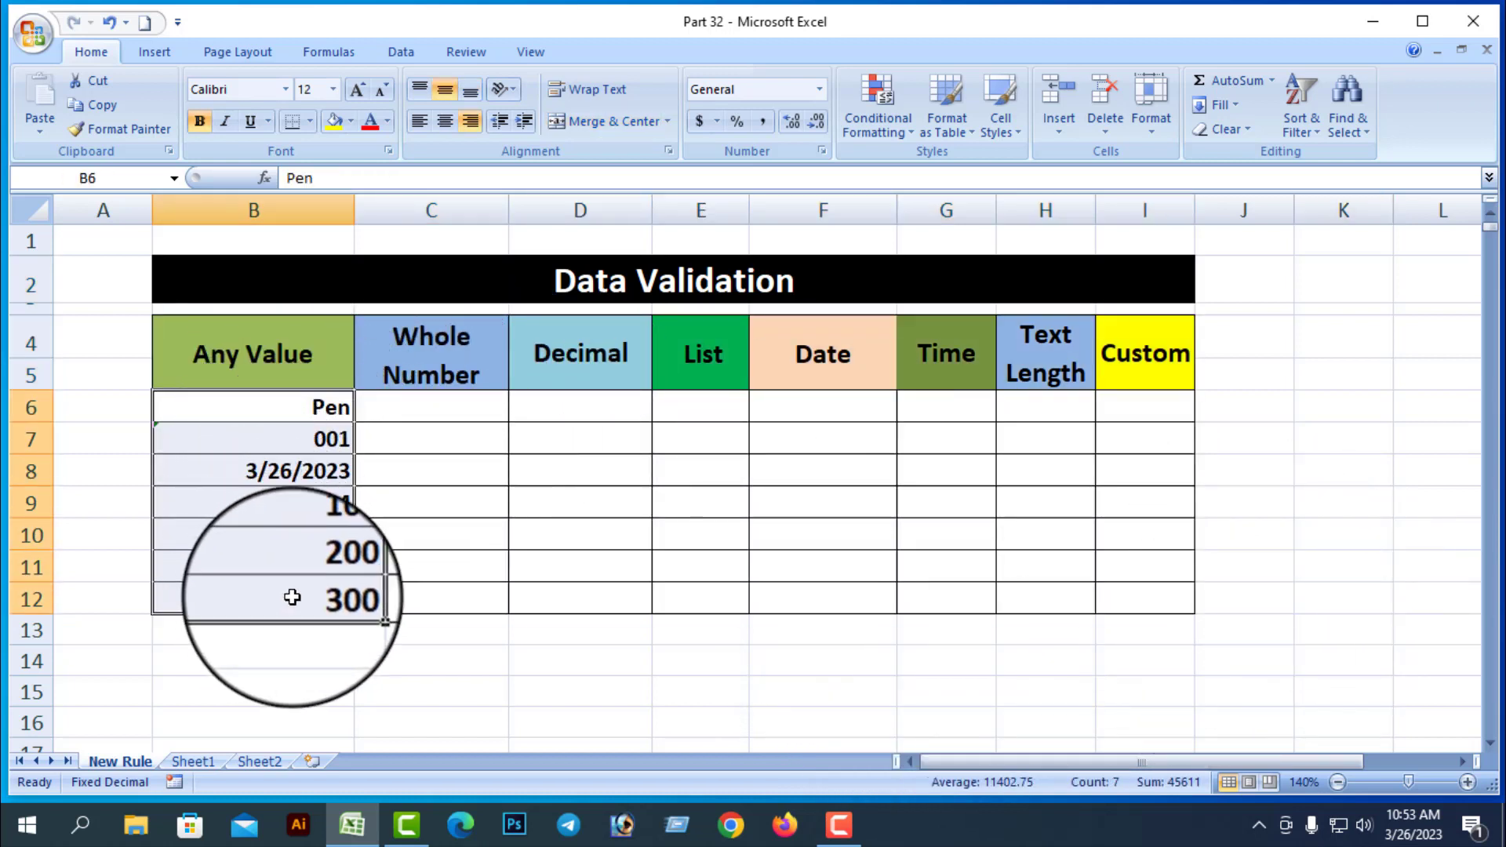
left_click(401, 52)
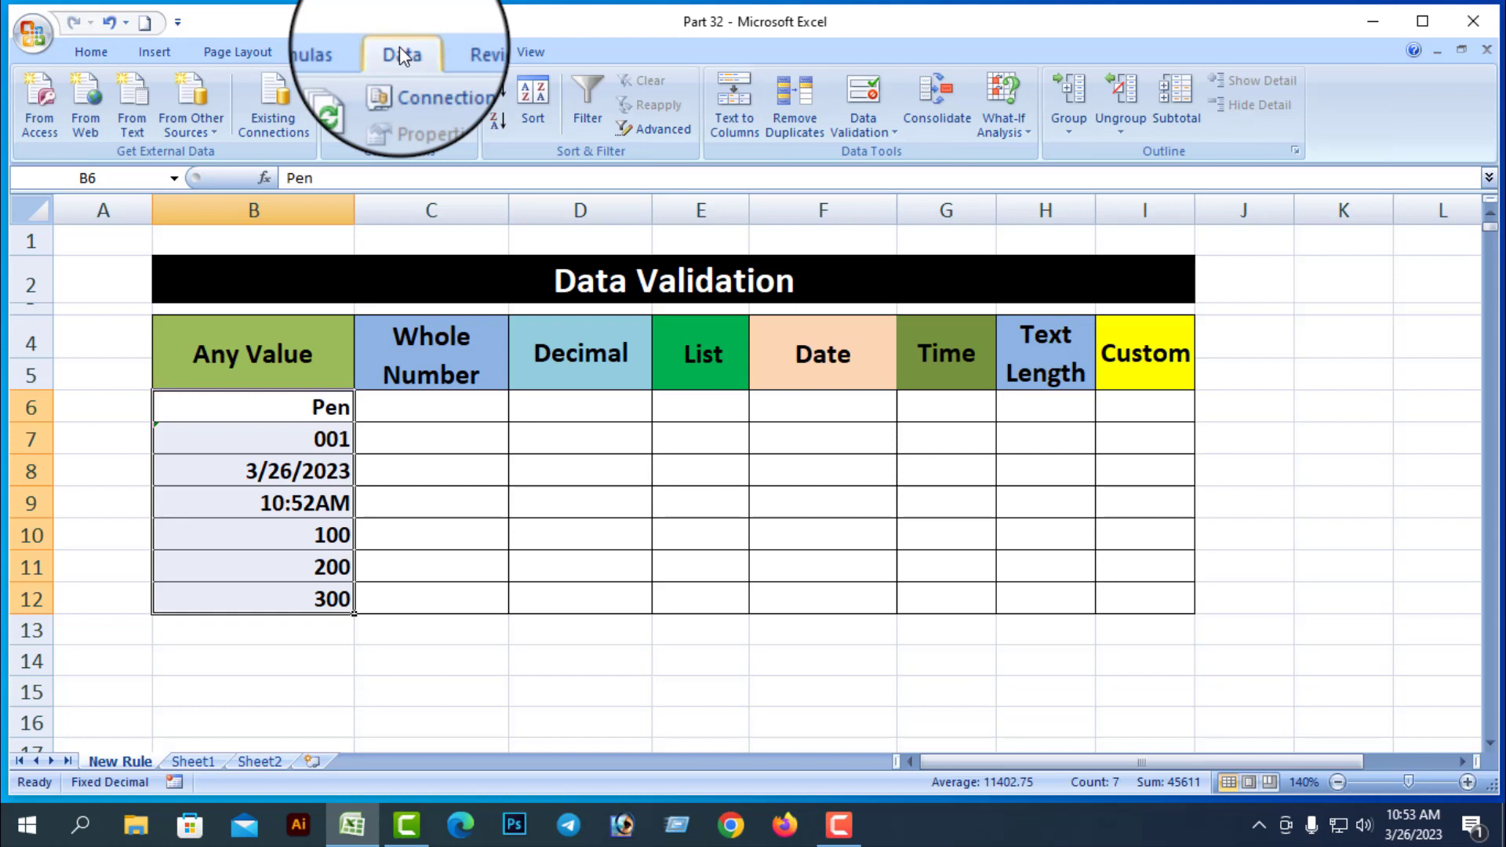
left_click(893, 132)
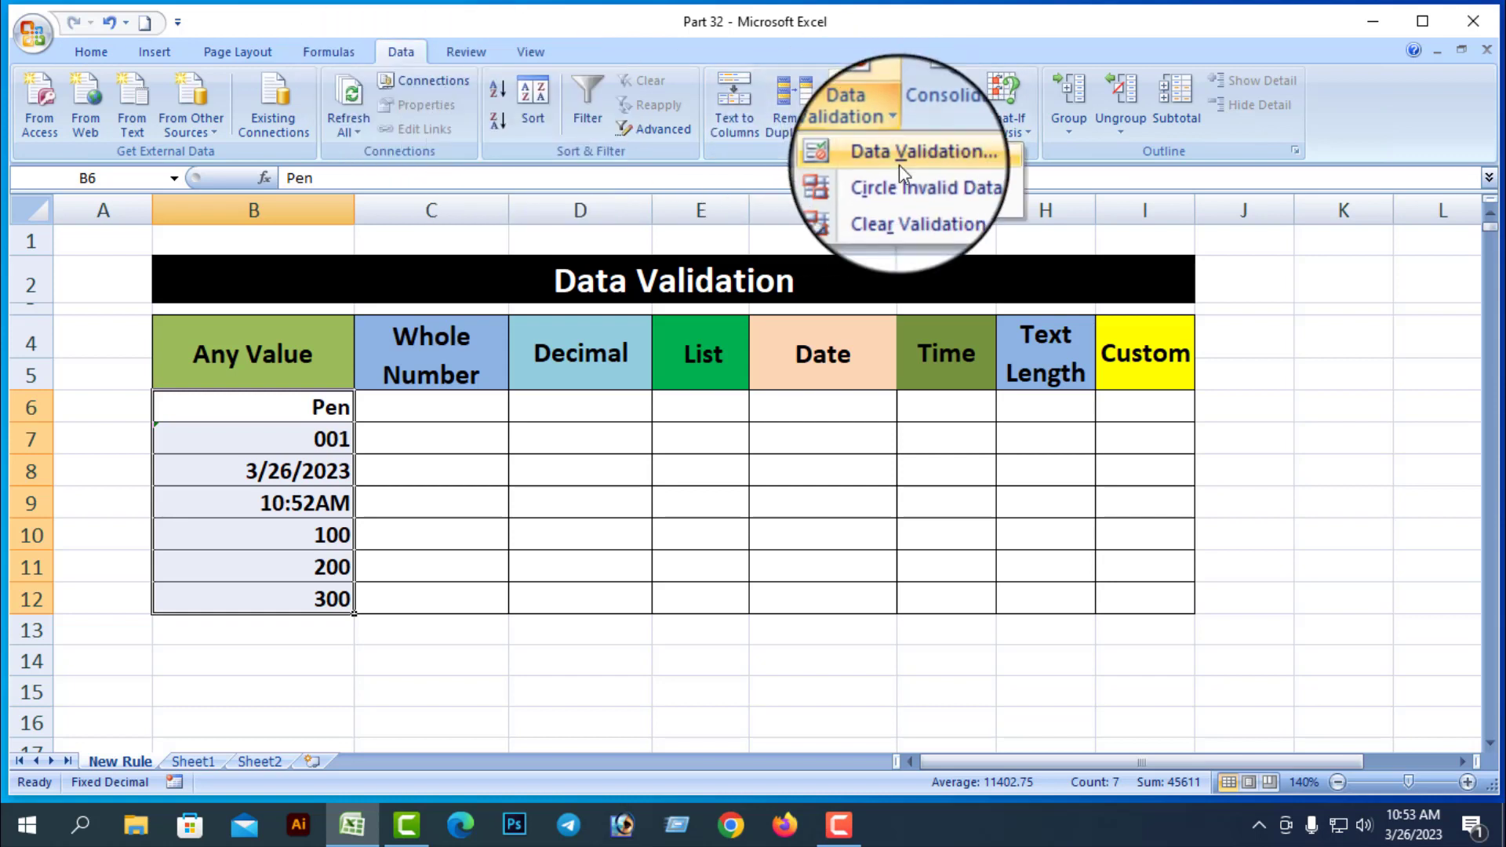
left_click(900, 165)
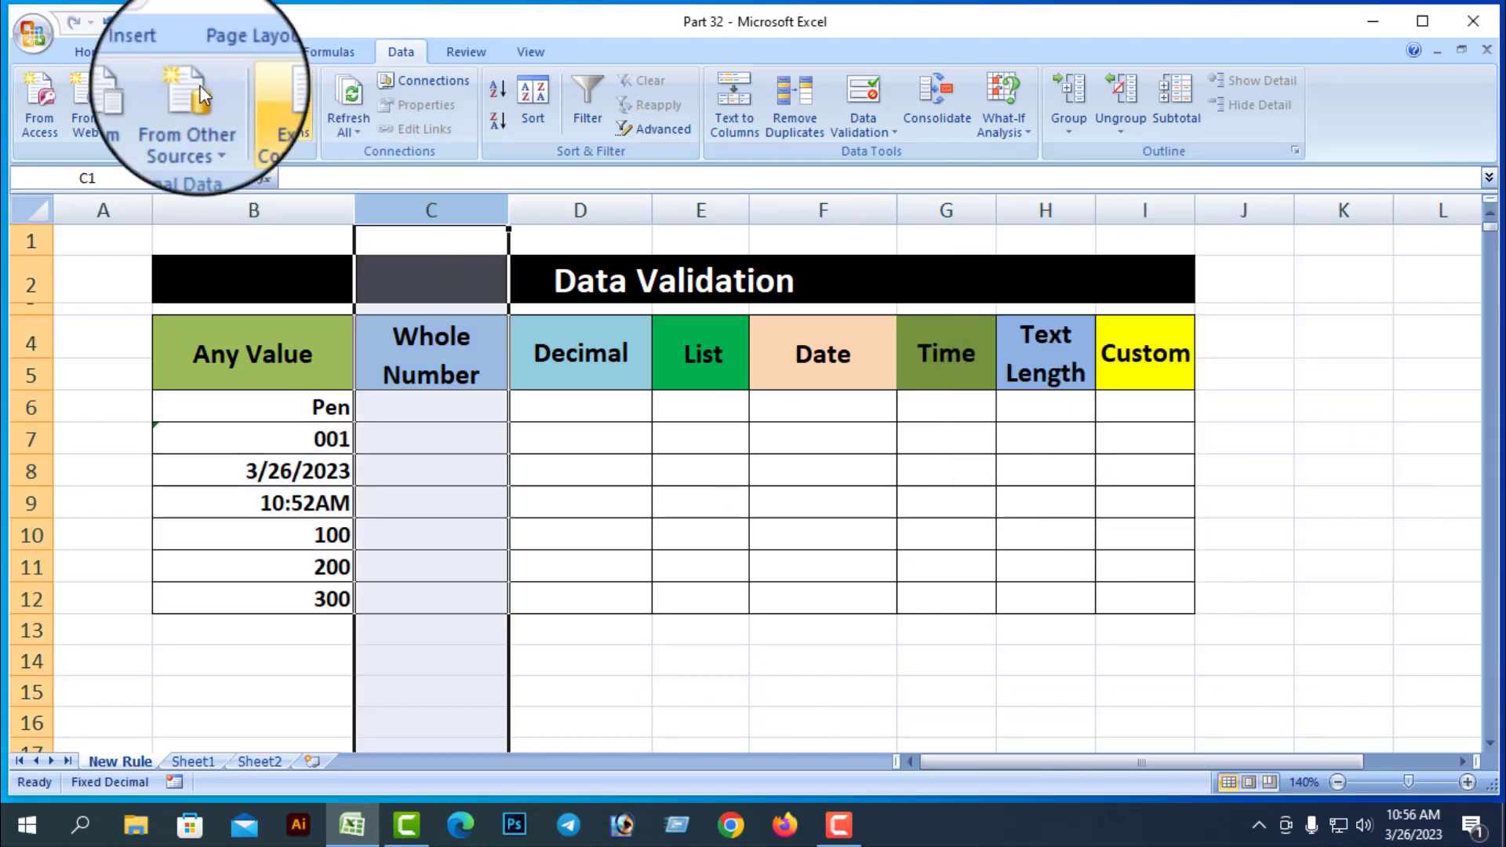
left_click(91, 51)
left_click(994, 664)
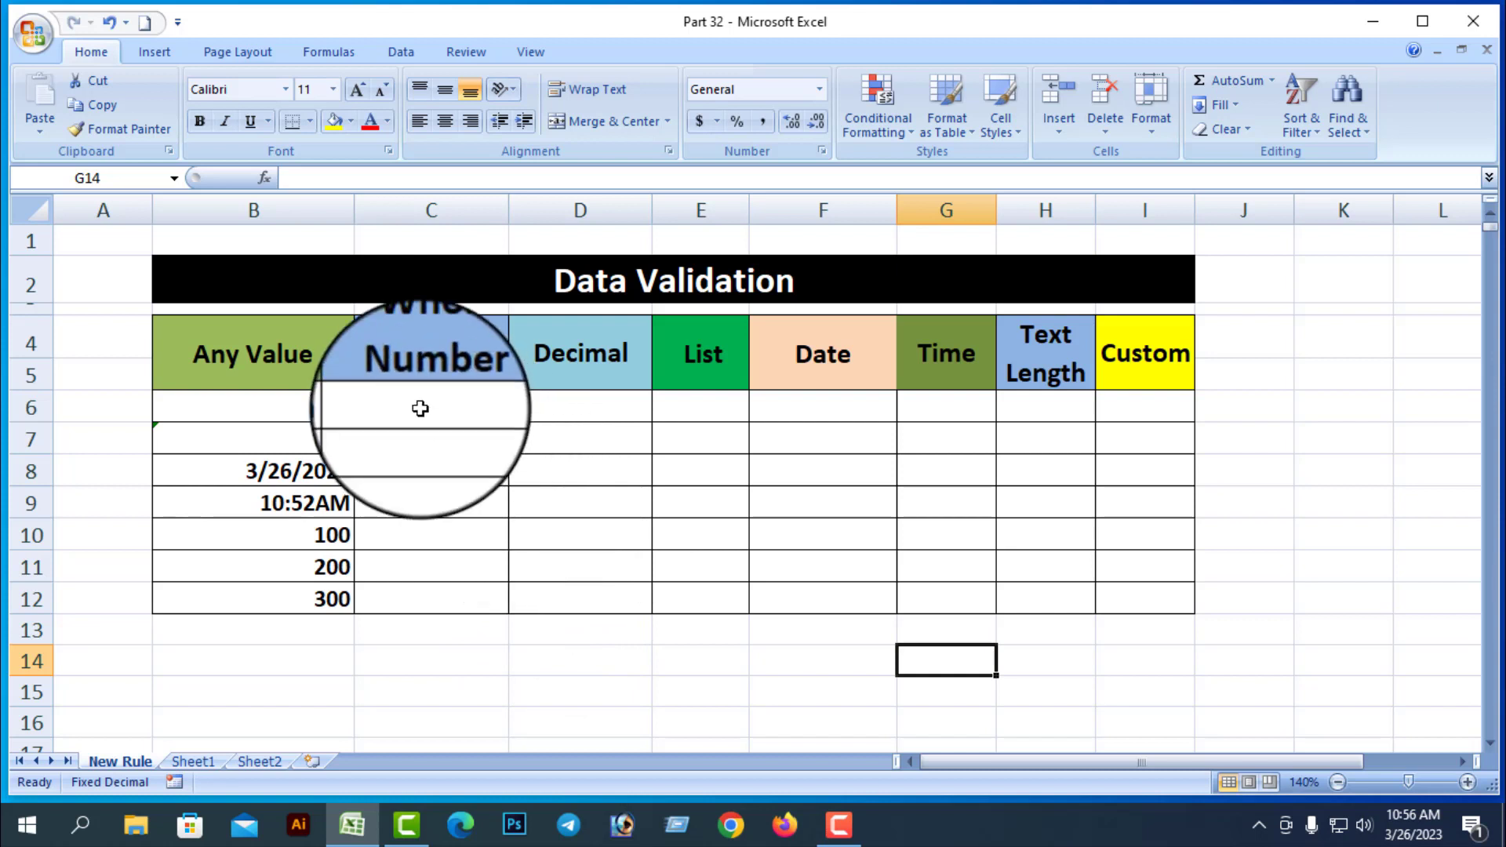
Apply data validation to the Whole Number cells C6:C12, allowing whole numbers between 10000 and 50000
left_click_drag(421, 404, 428, 598)
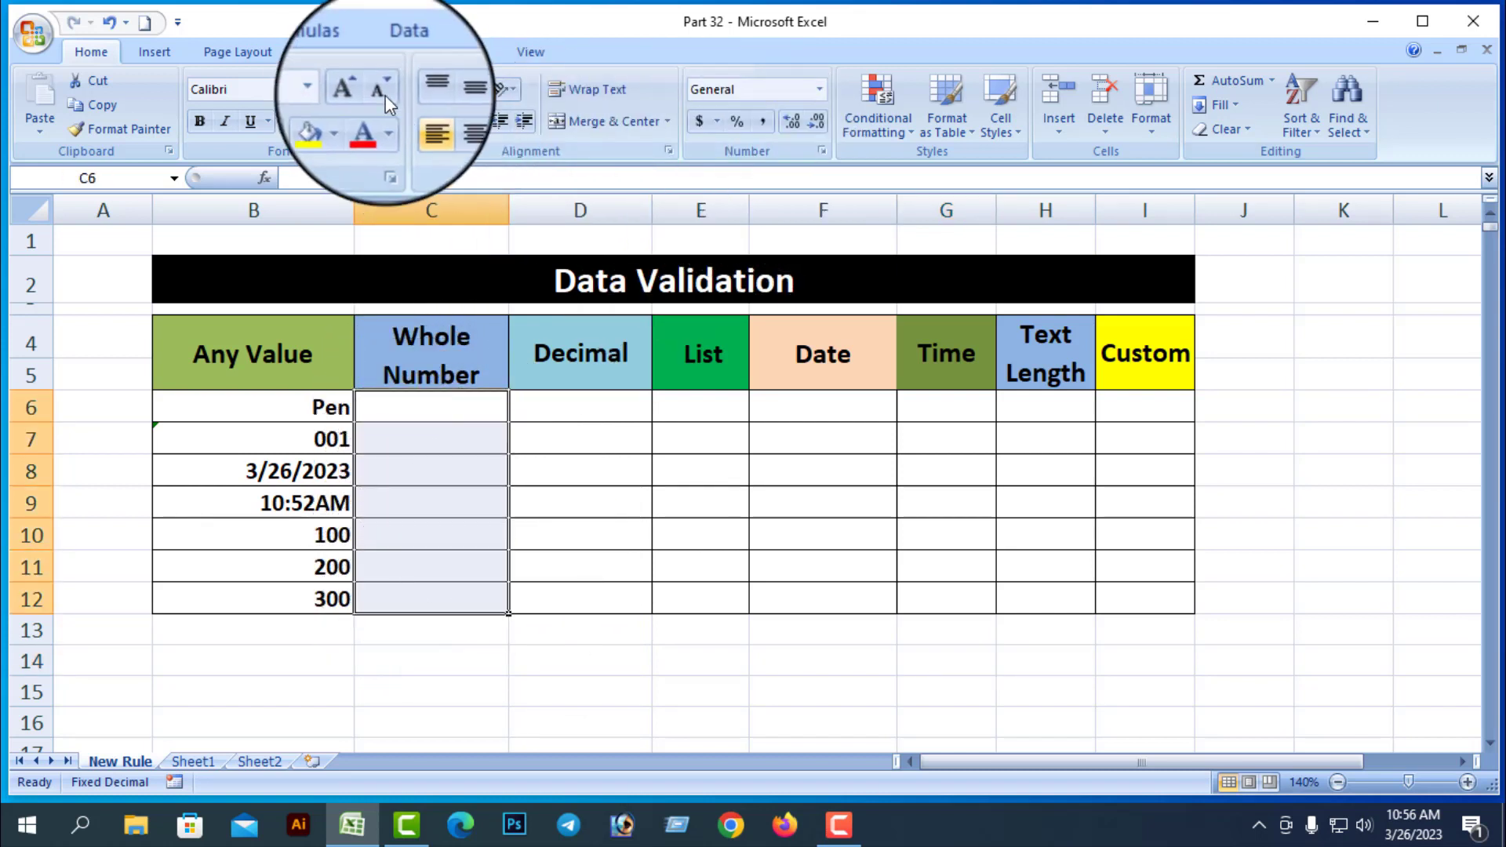
left_click(403, 51)
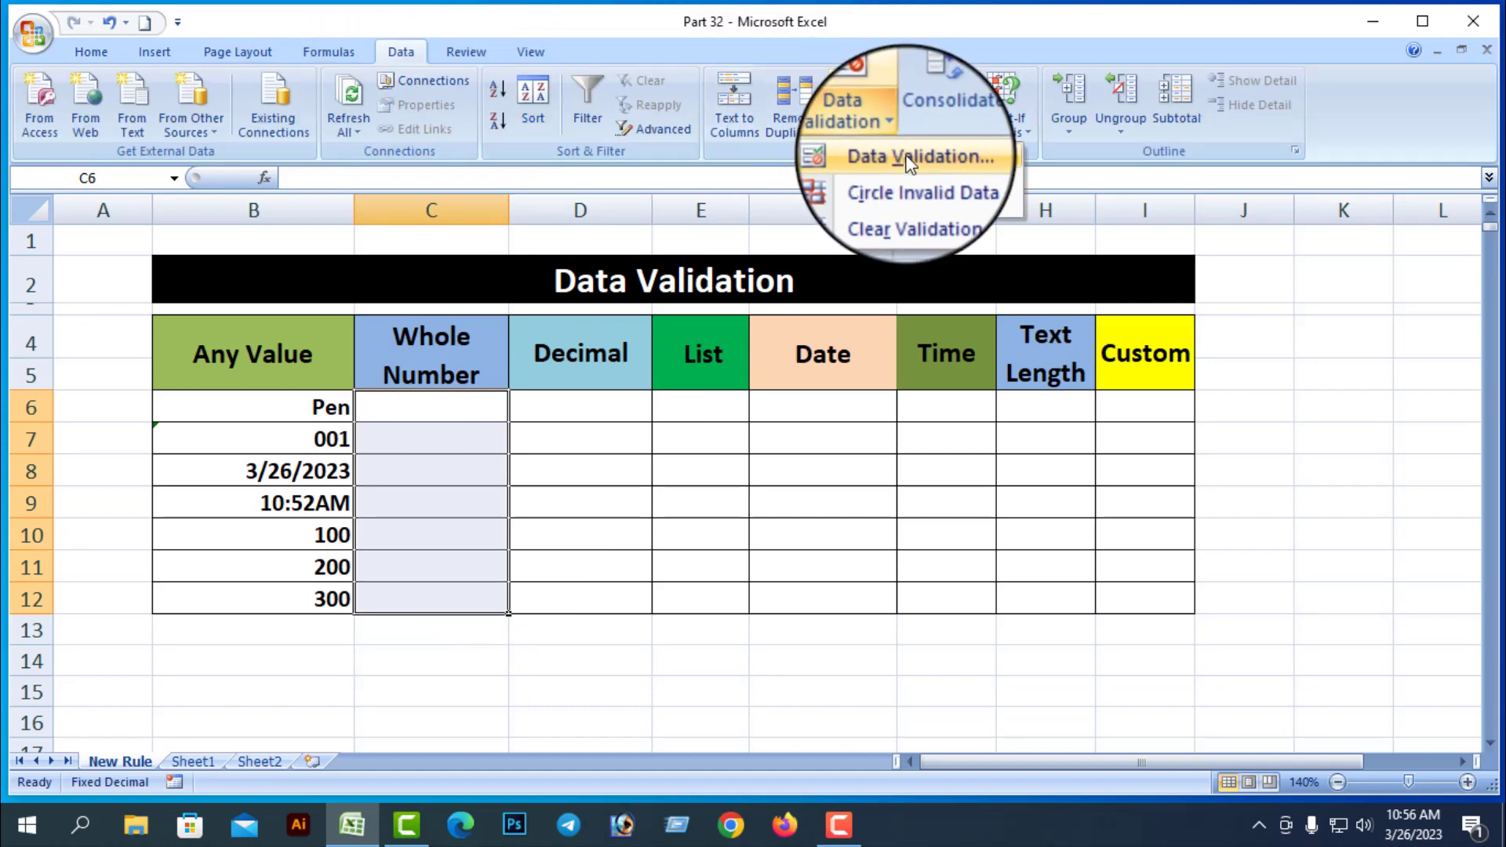
left_click(903, 157)
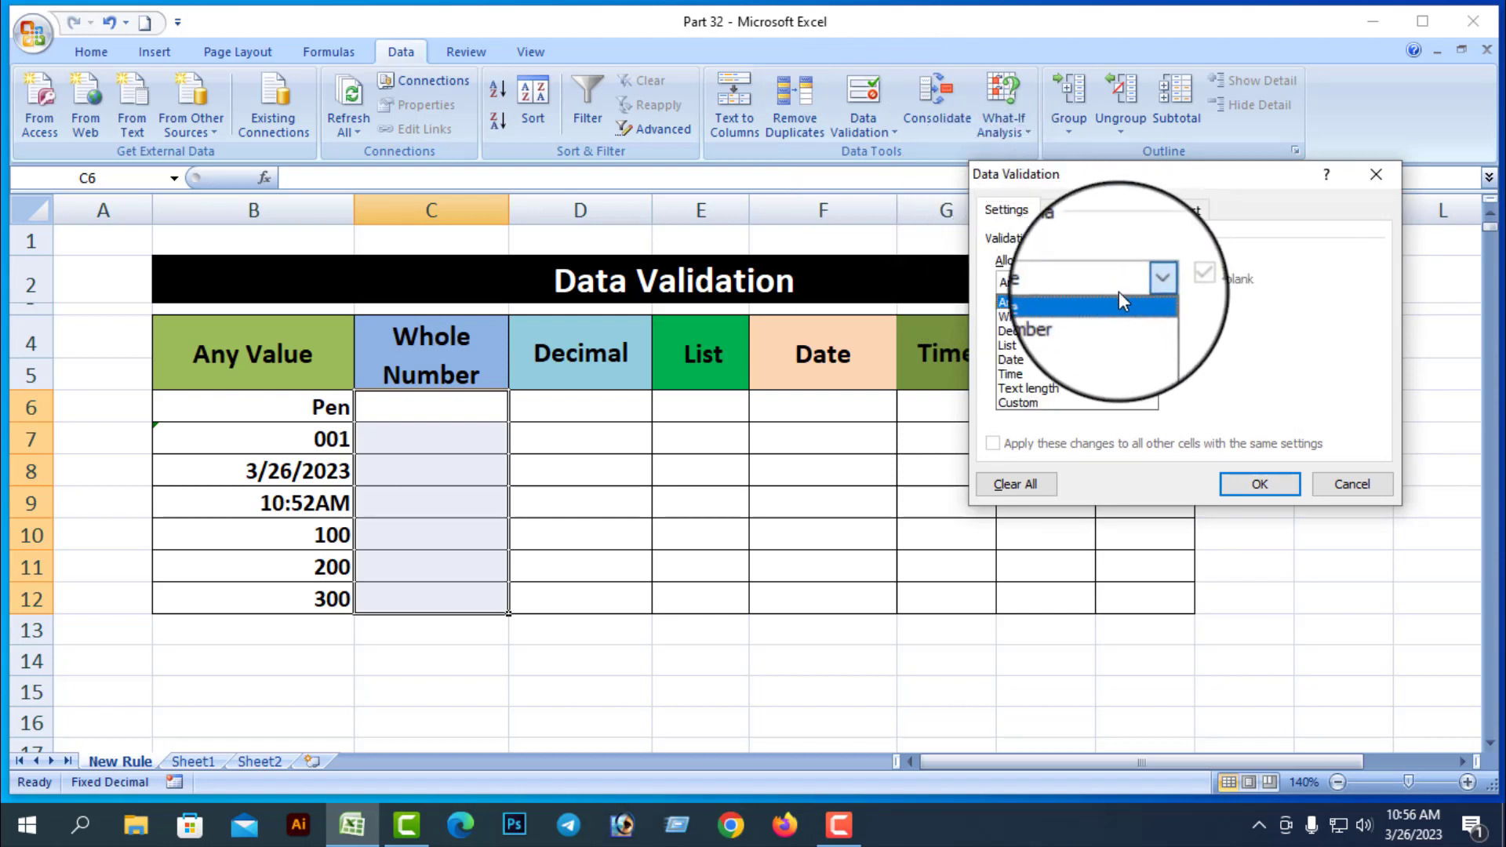
left_click(1075, 317)
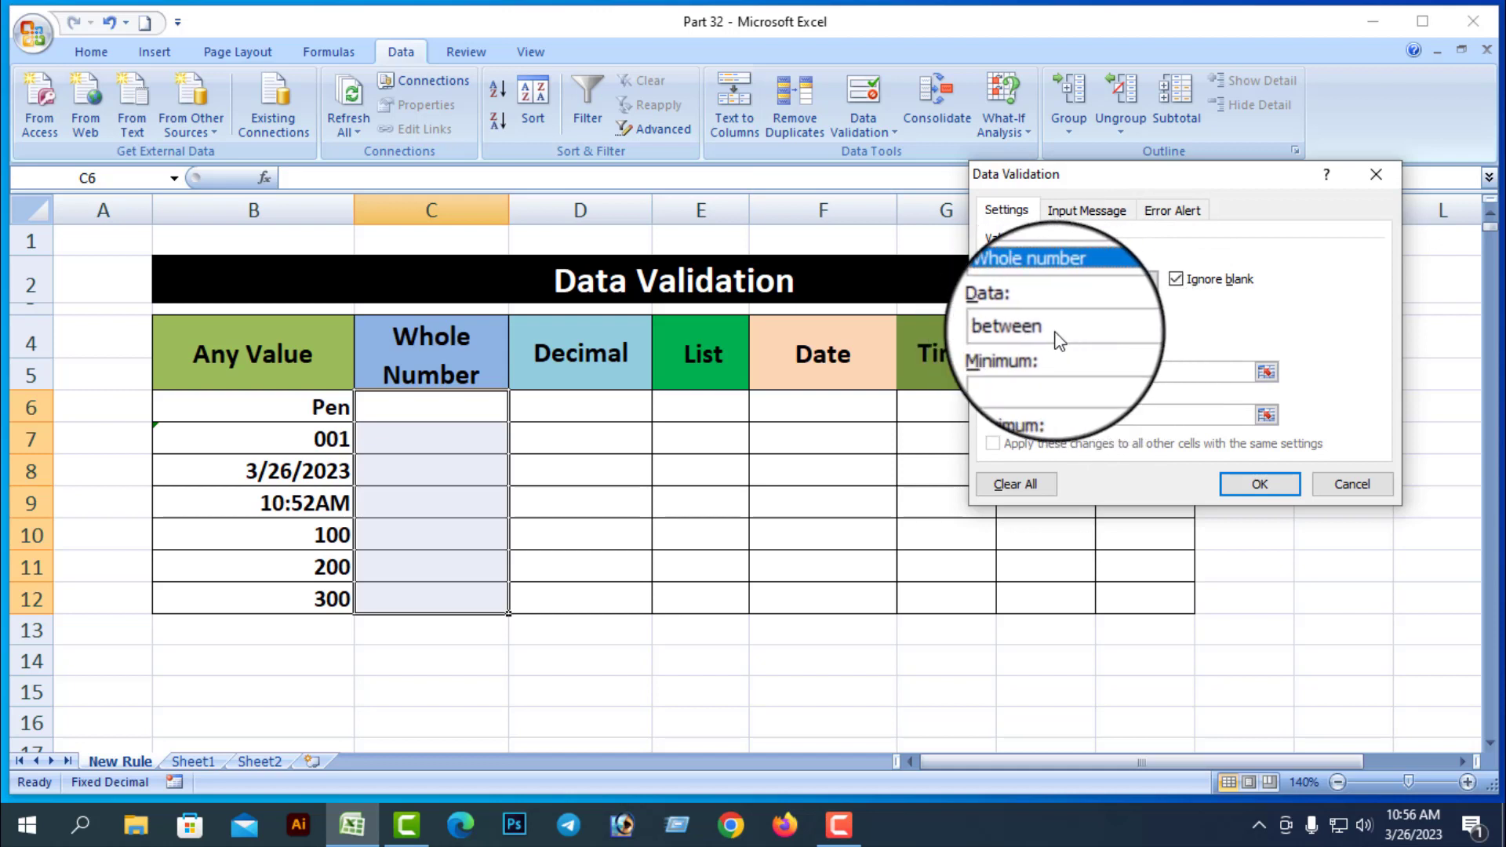
left_click(1030, 372)
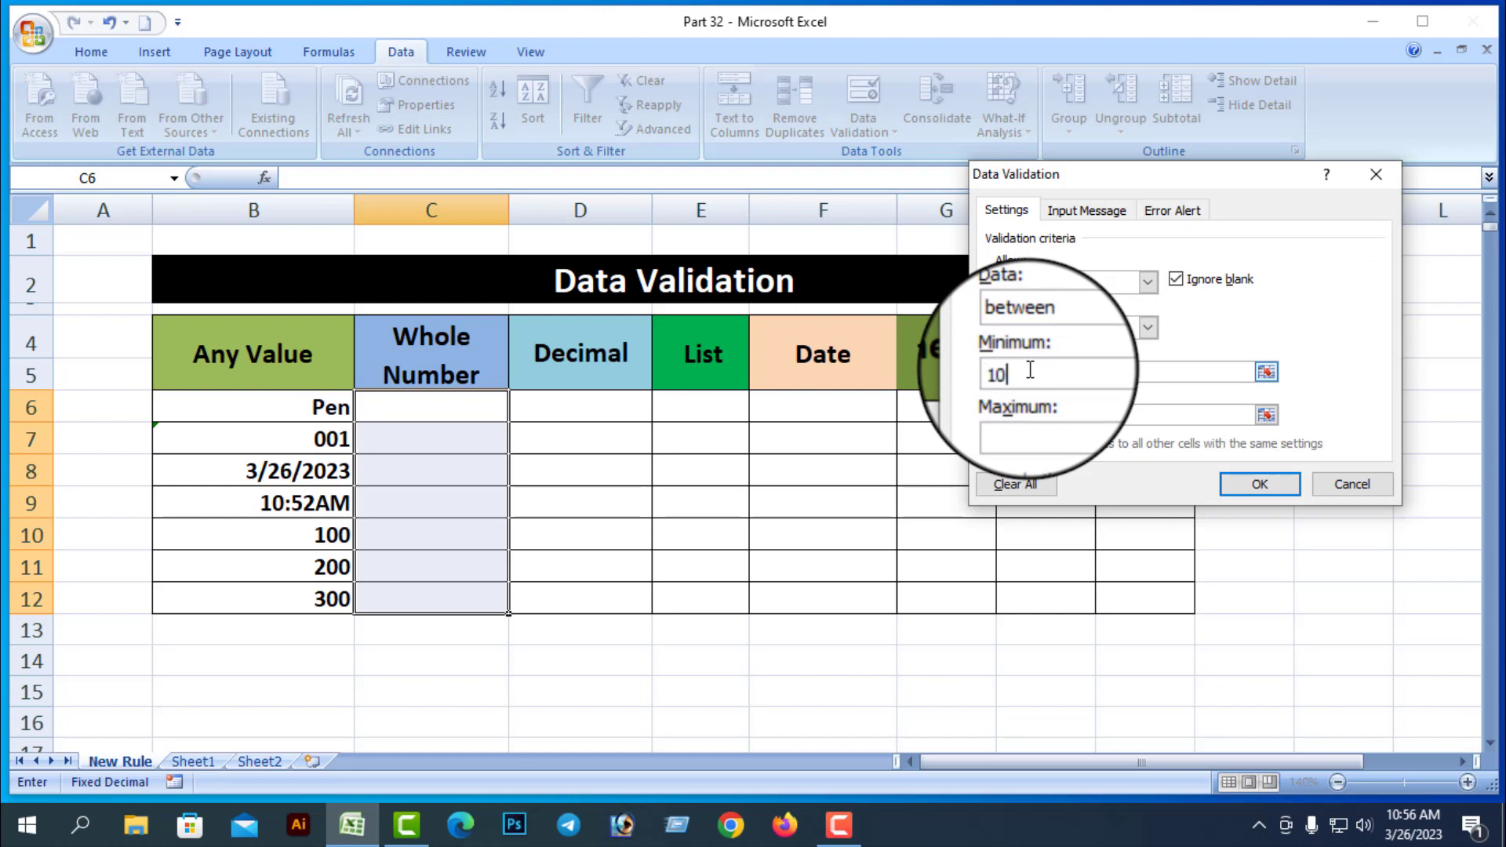
type("10000")
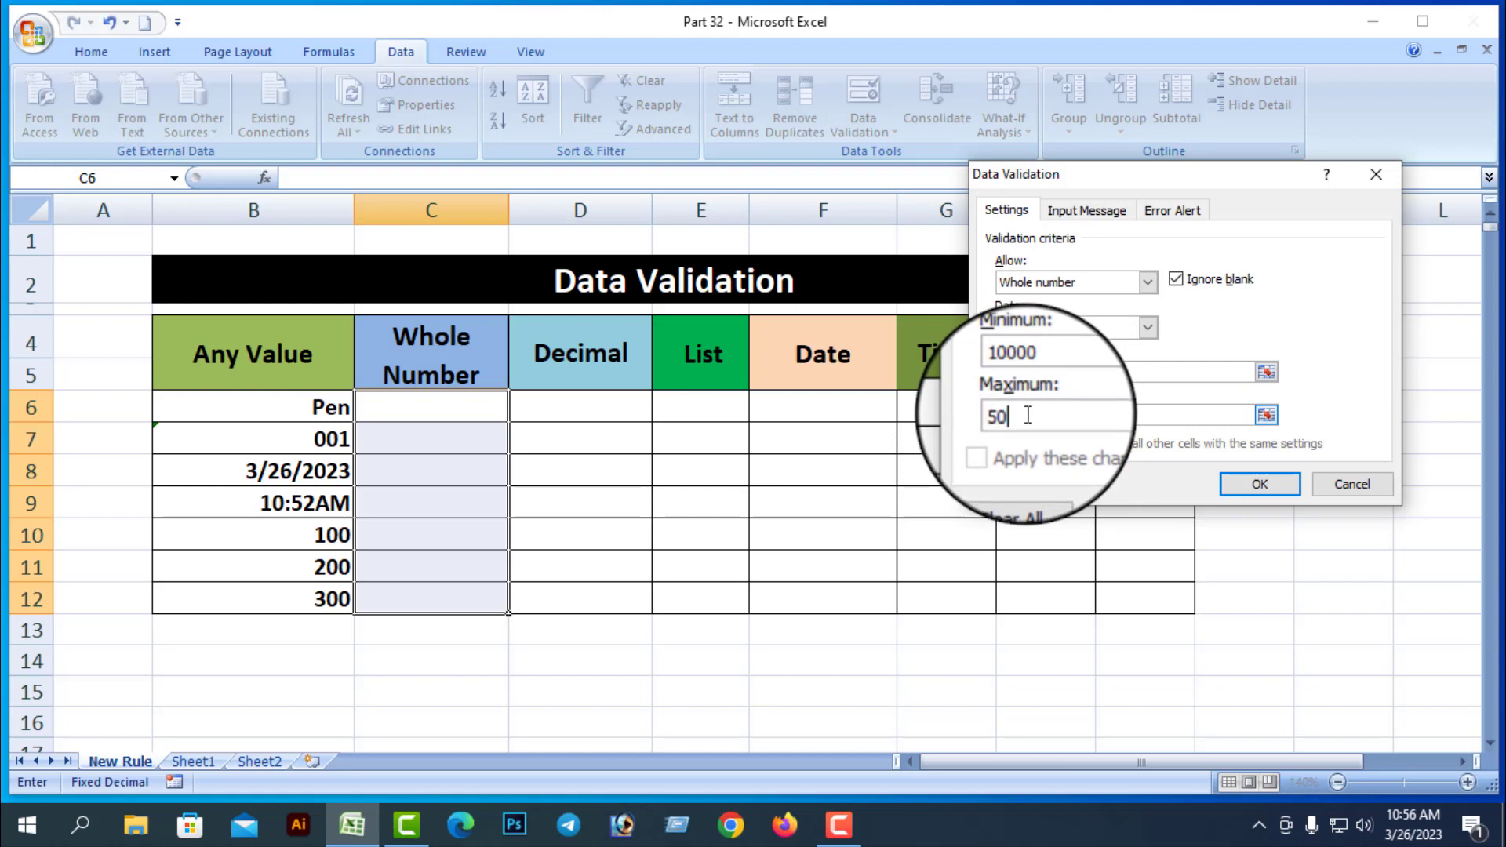
left_click(1028, 416)
type("50000")
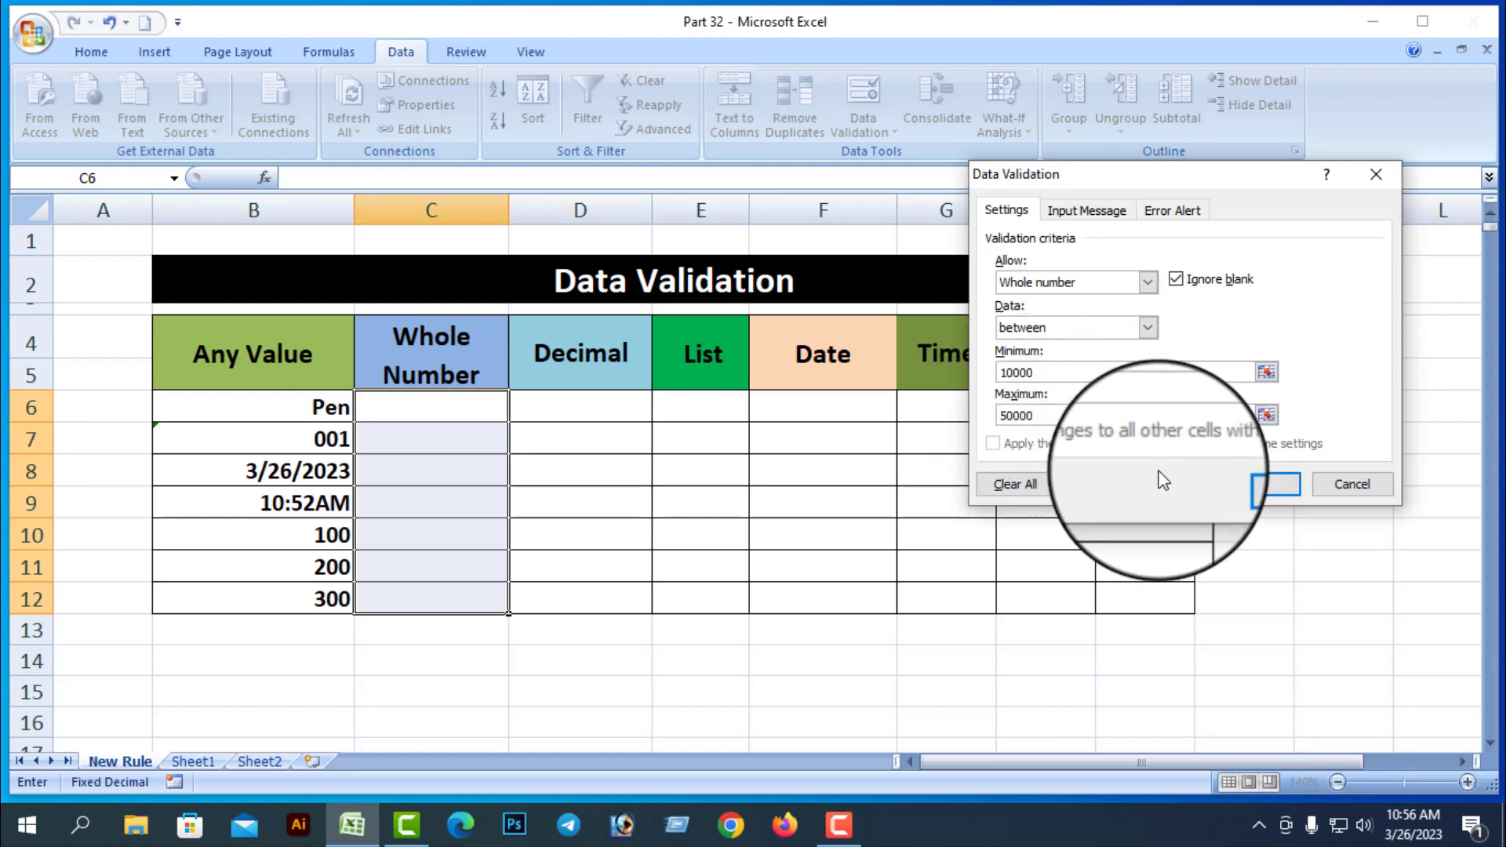
left_click(1255, 484)
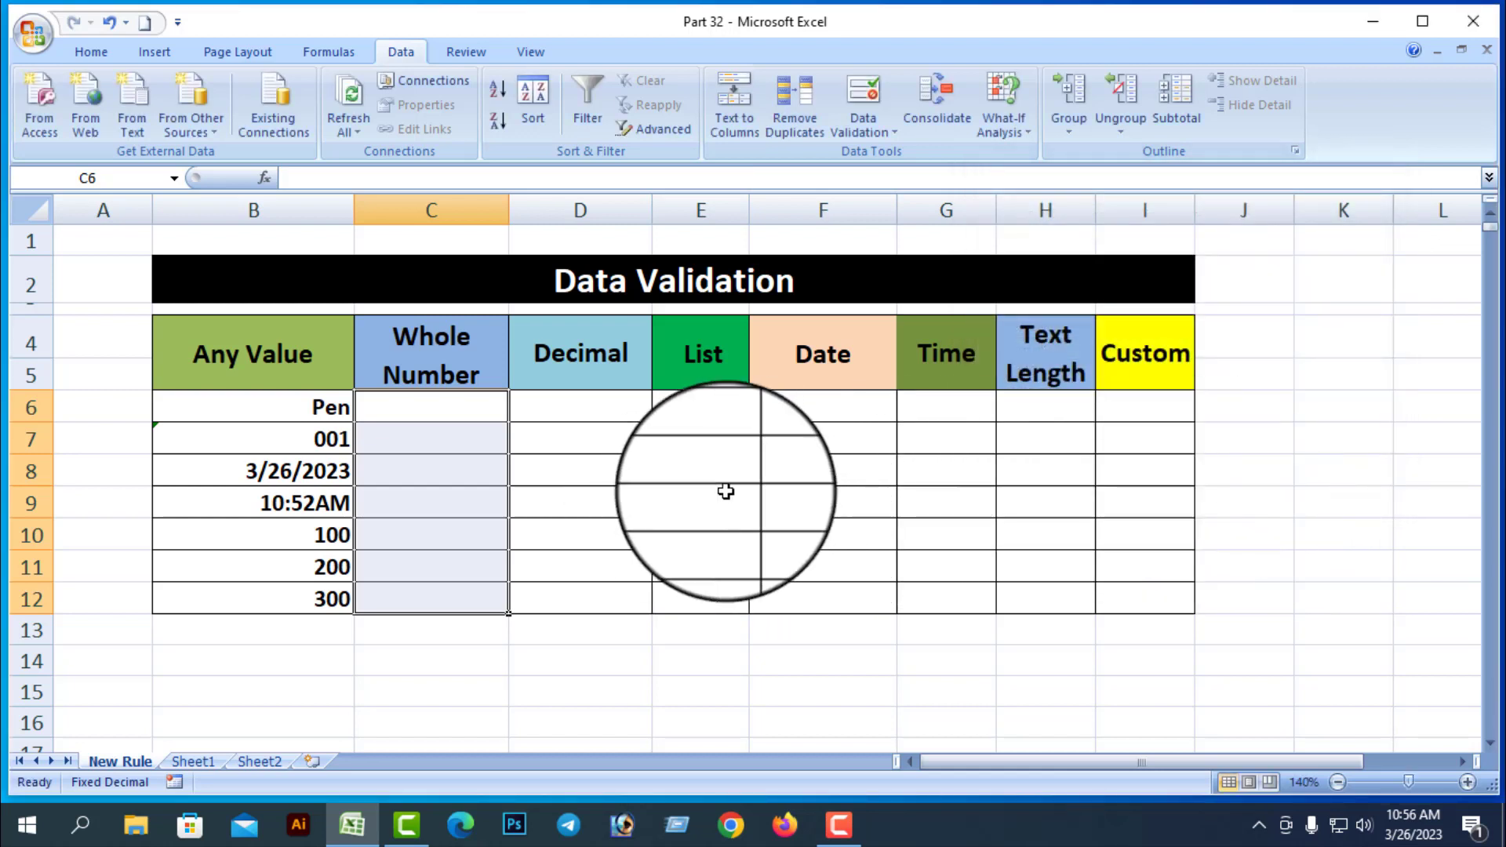
Enter the boundary values 10000 in C6 and 50000 in C7 of the Whole Number column
left_click(459, 413)
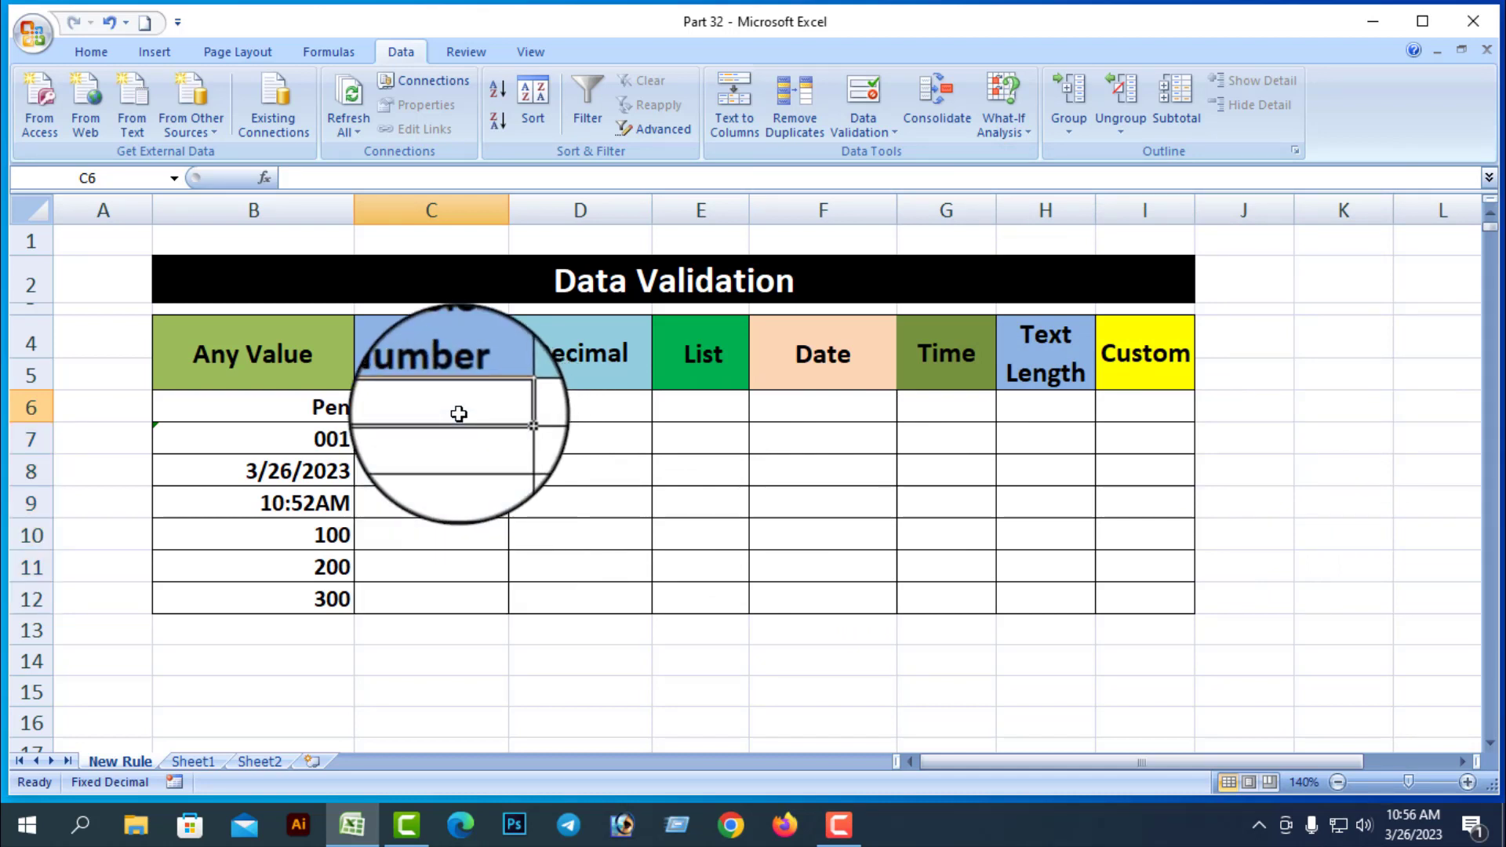
type("10000")
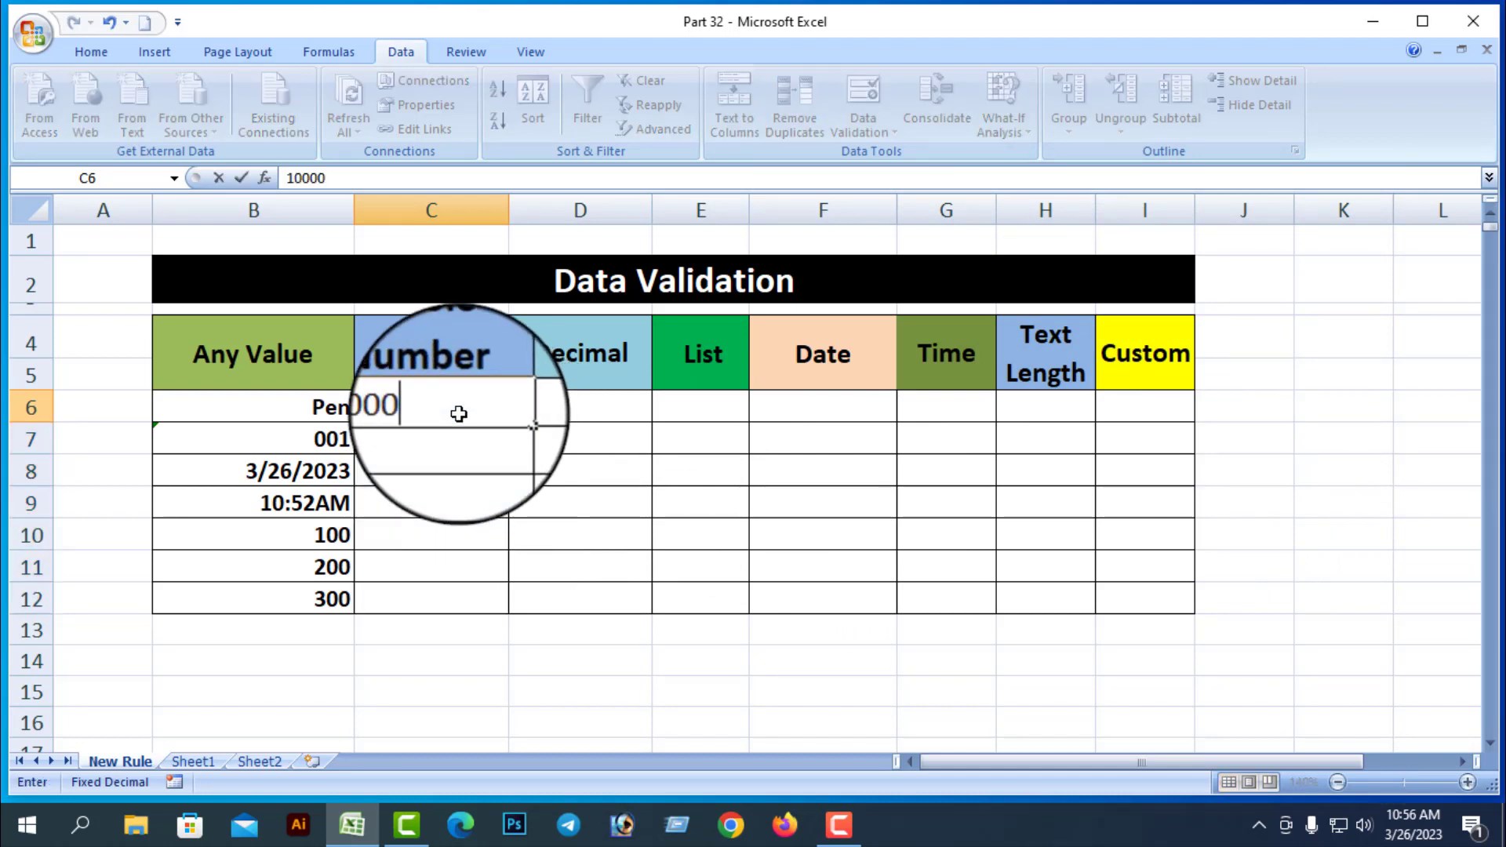
key("Return")
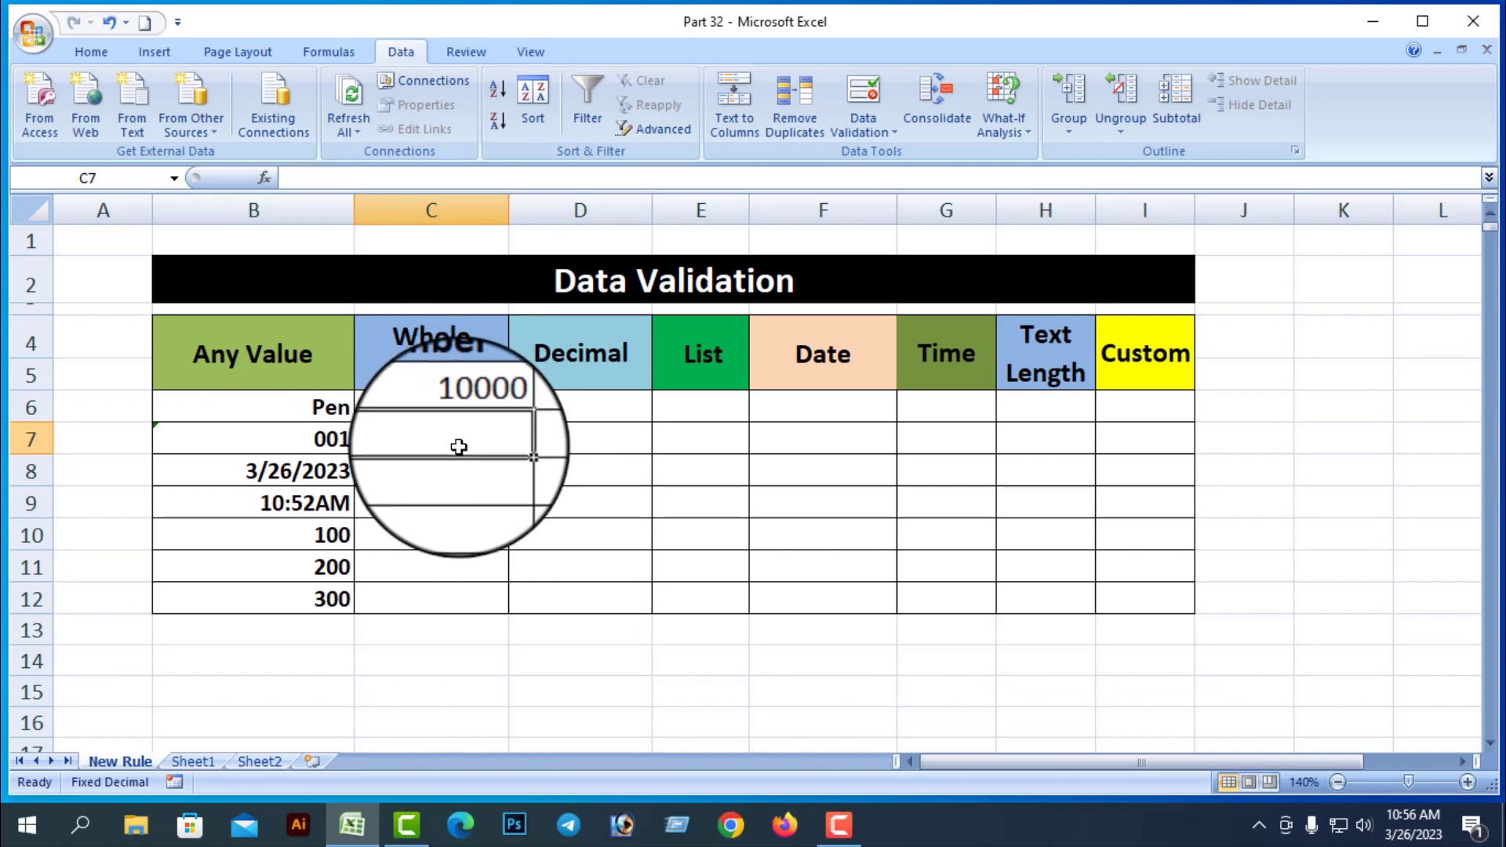
type("50000")
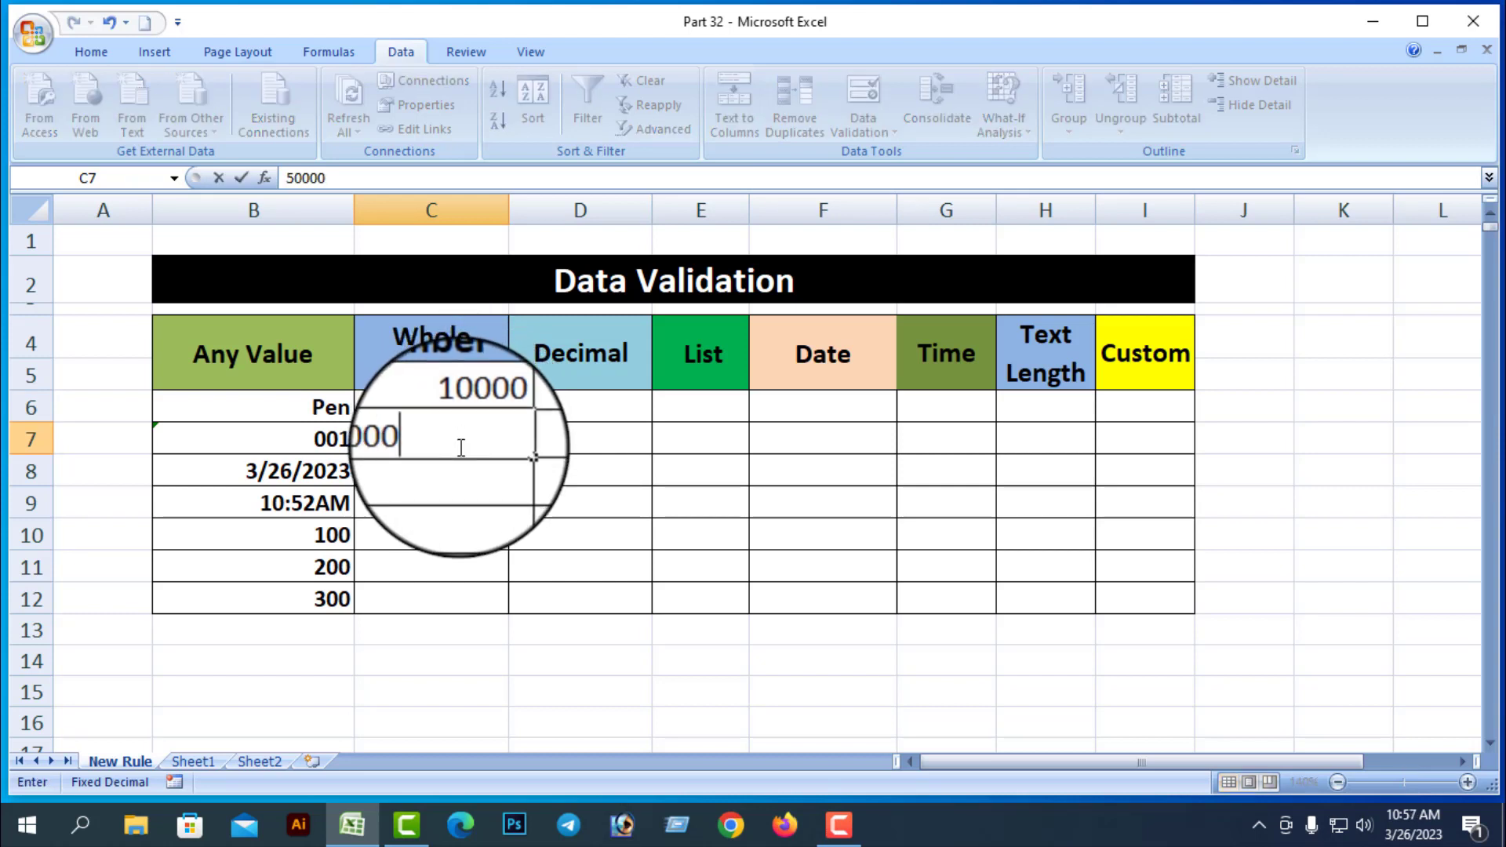
key("Return")
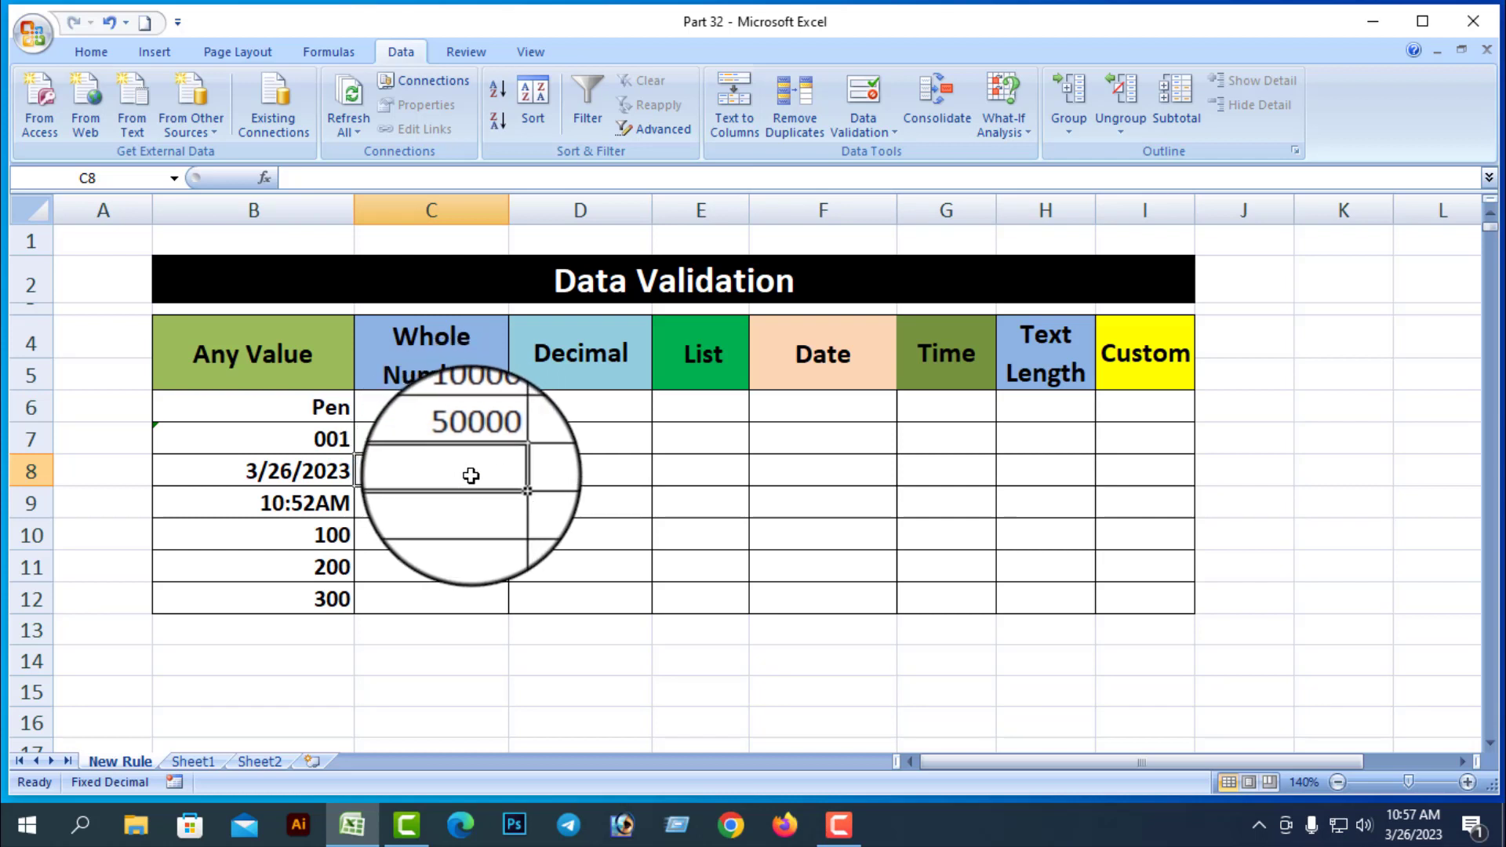
Test the validation in C8 by trying 60000, and retry the entry with 20000
type("60000")
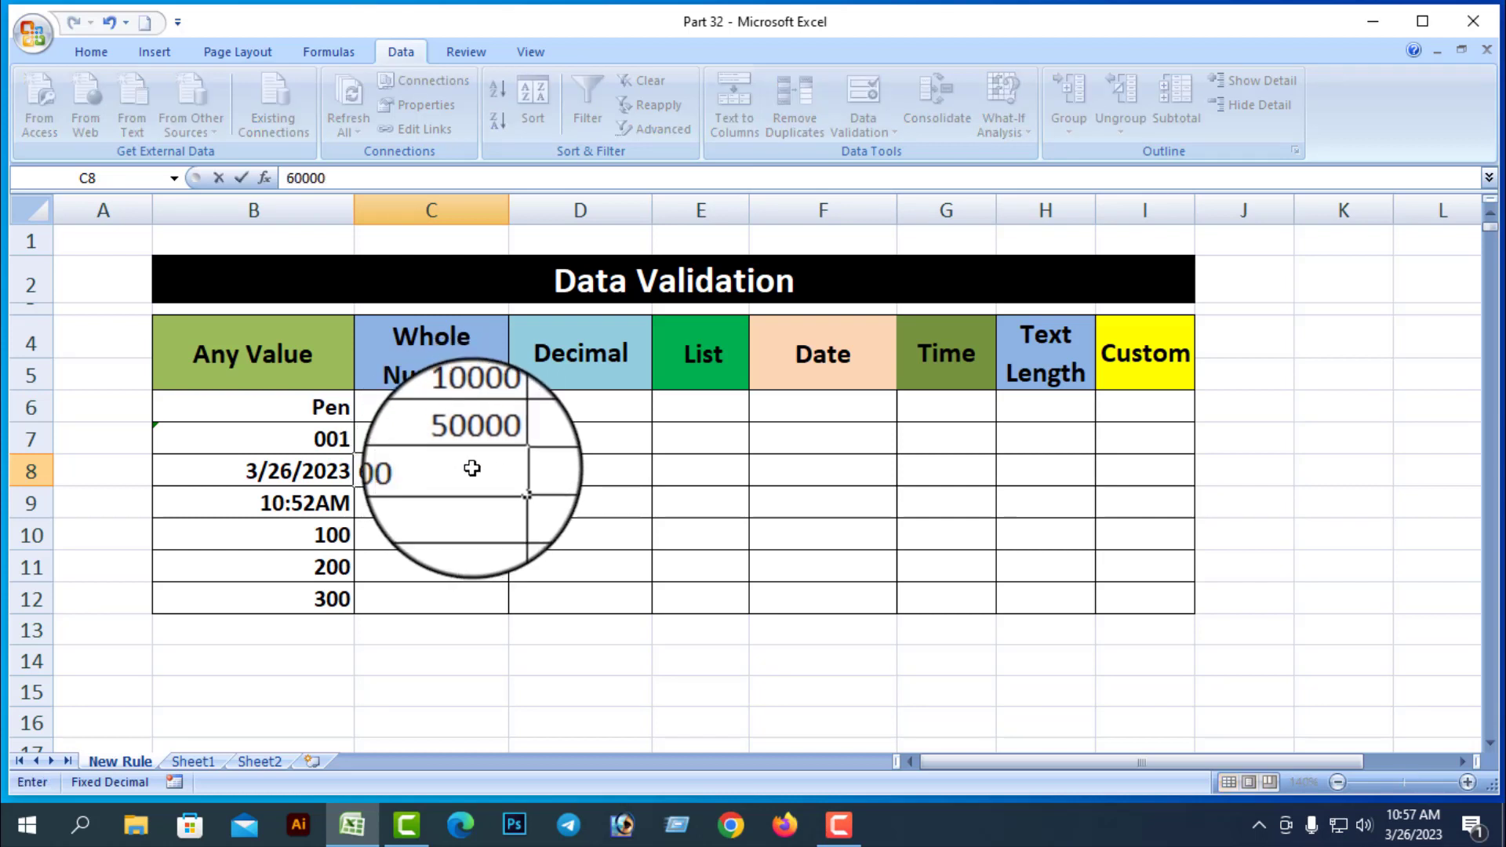
key("Return")
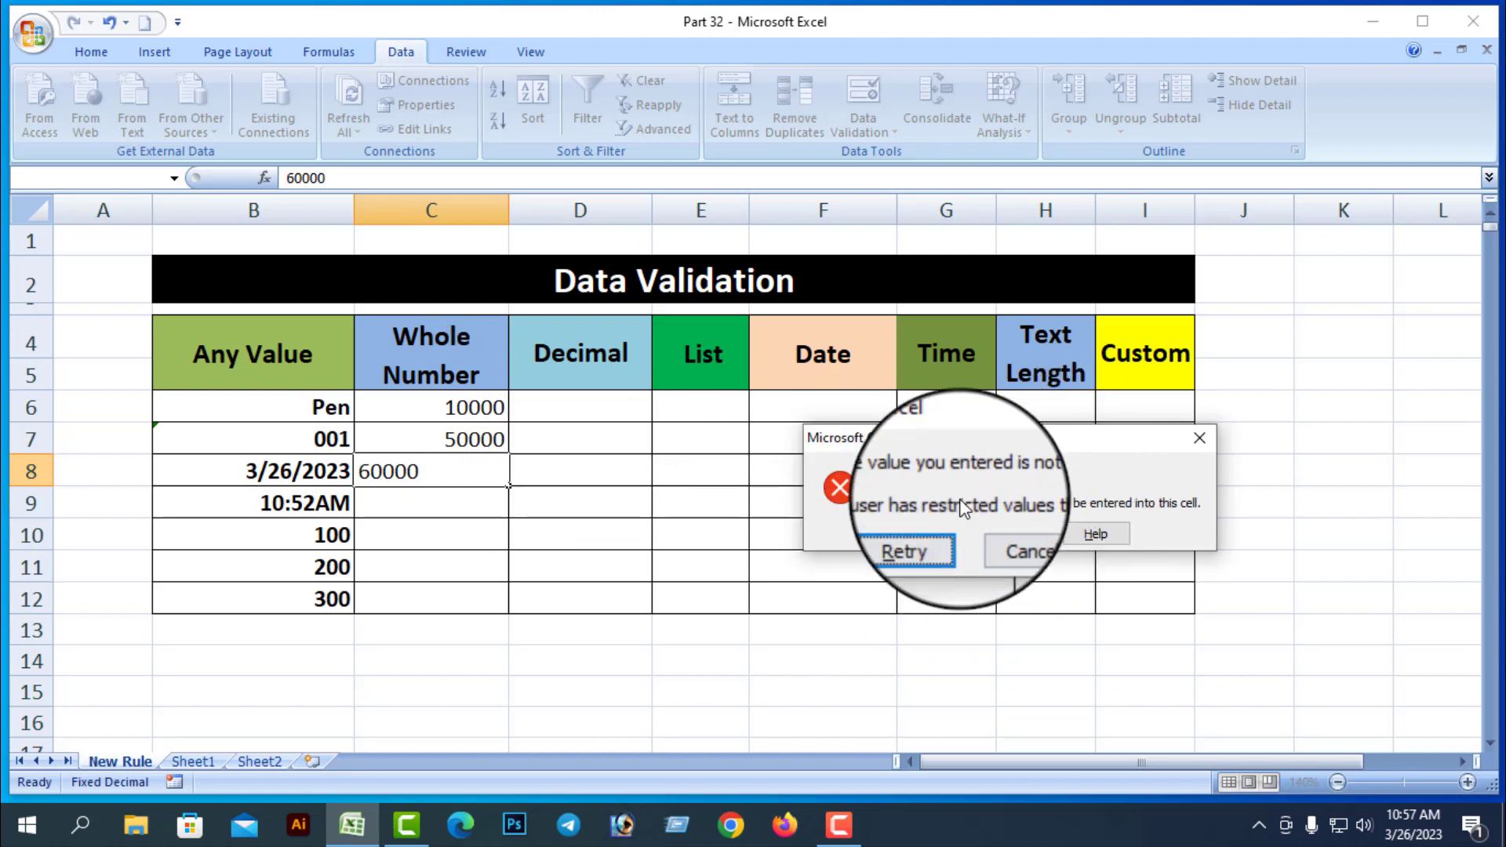
left_click(921, 534)
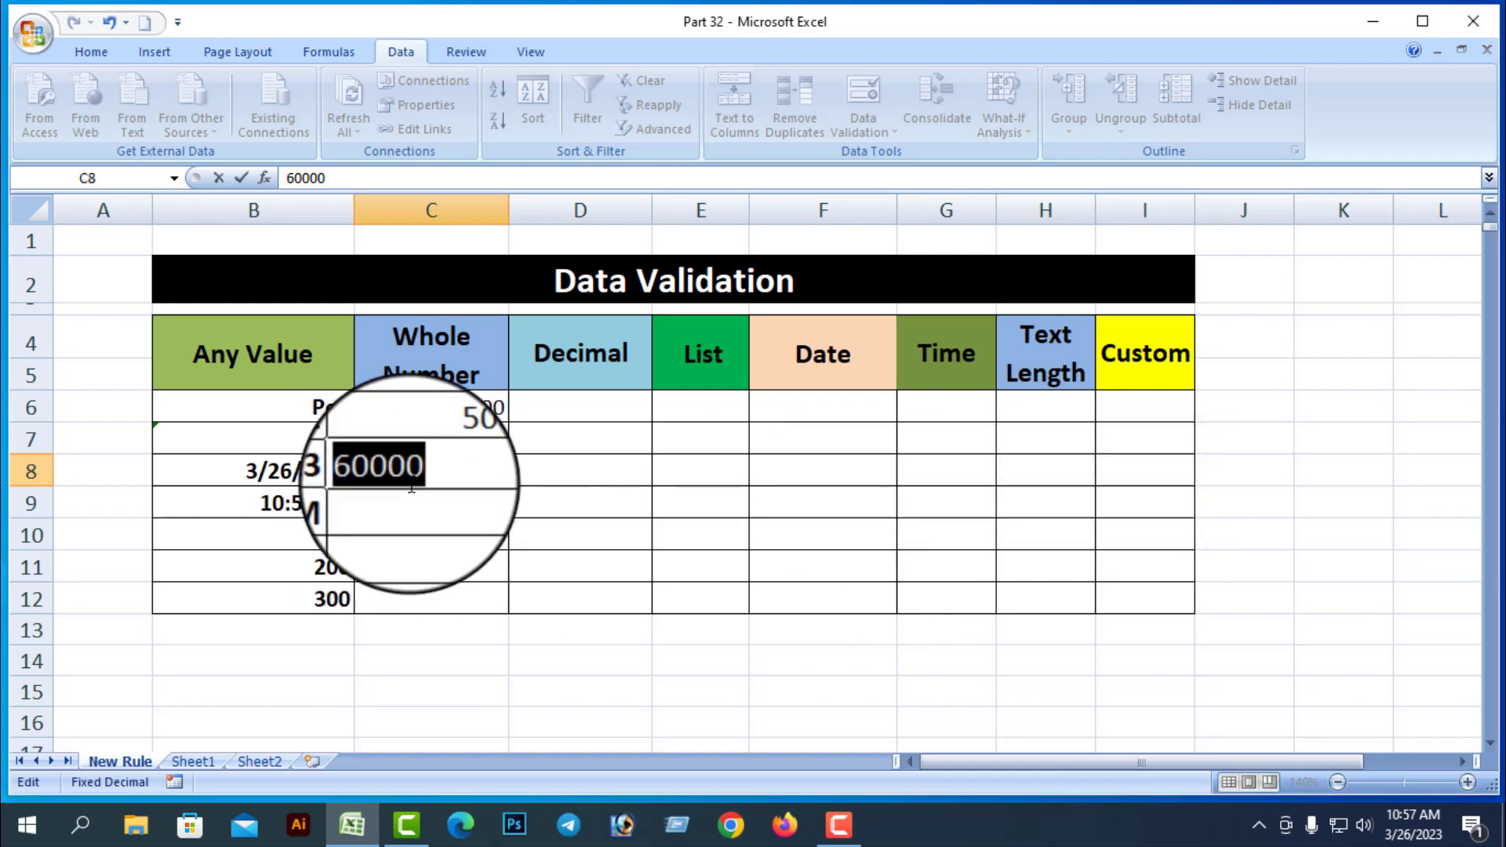
type("20")
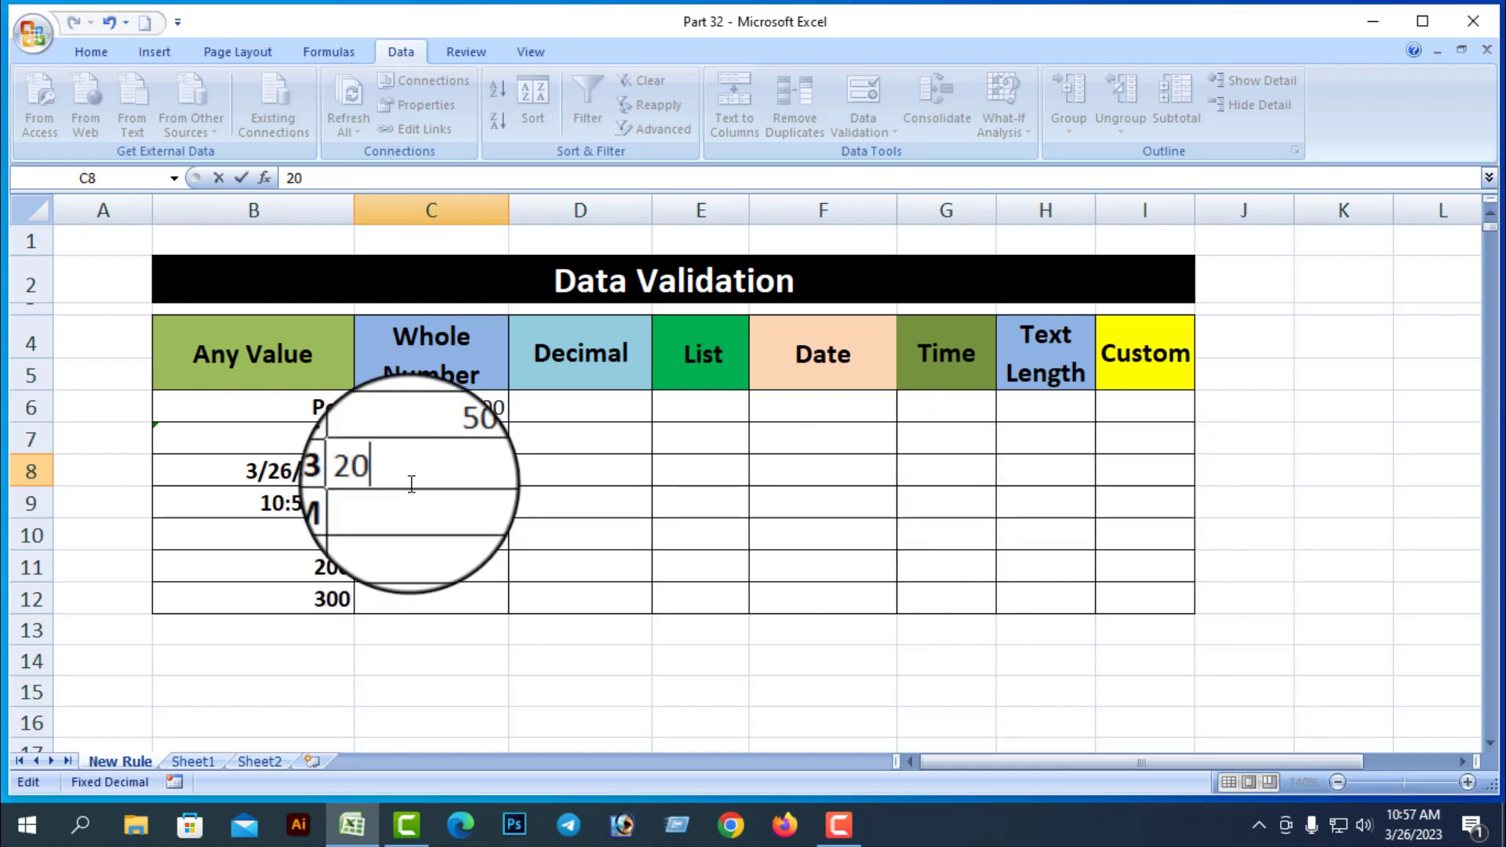
type("000")
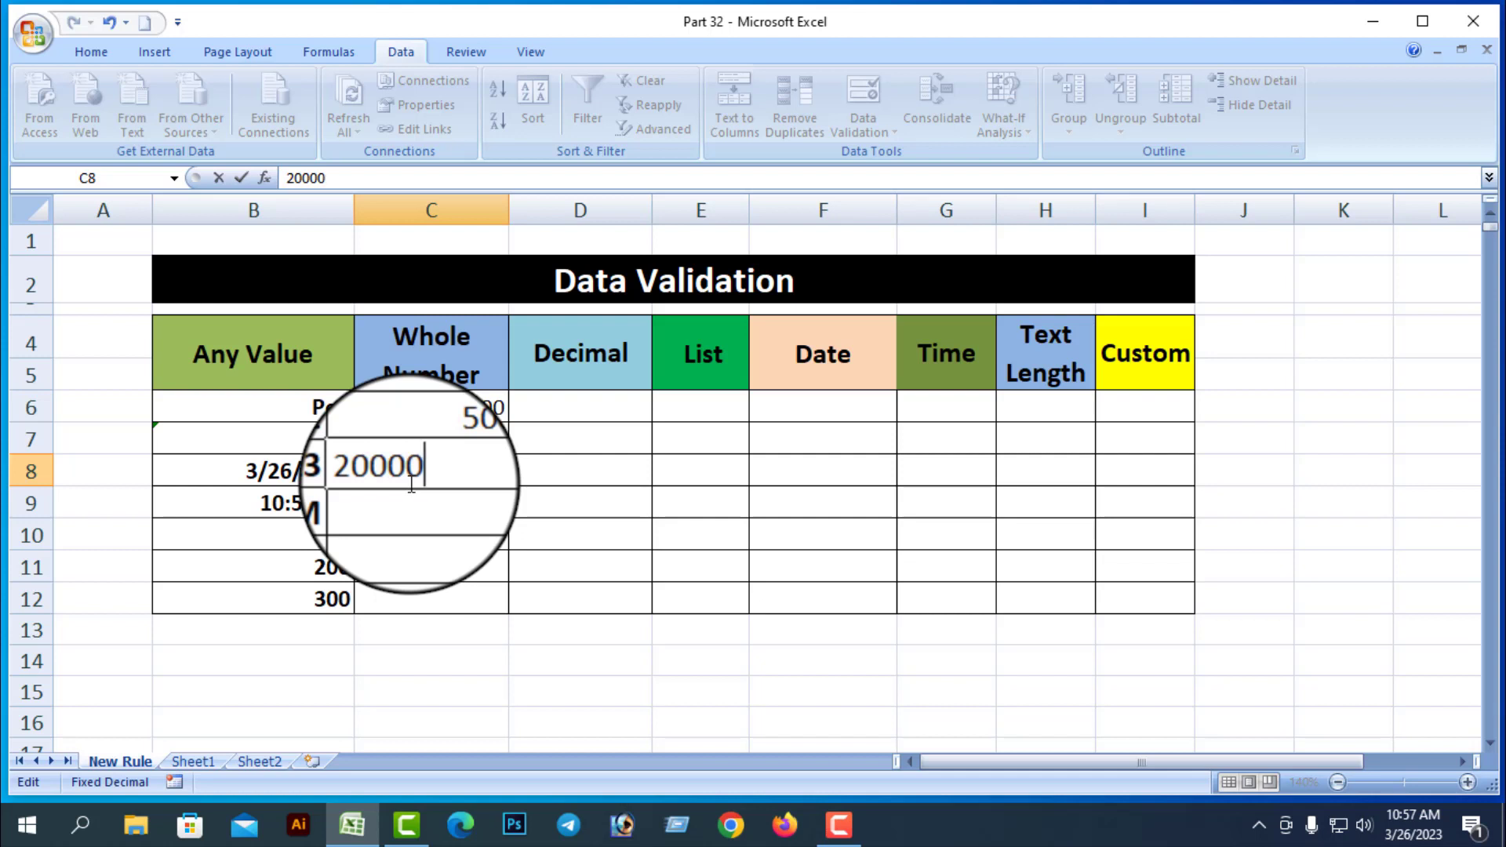
key("Return")
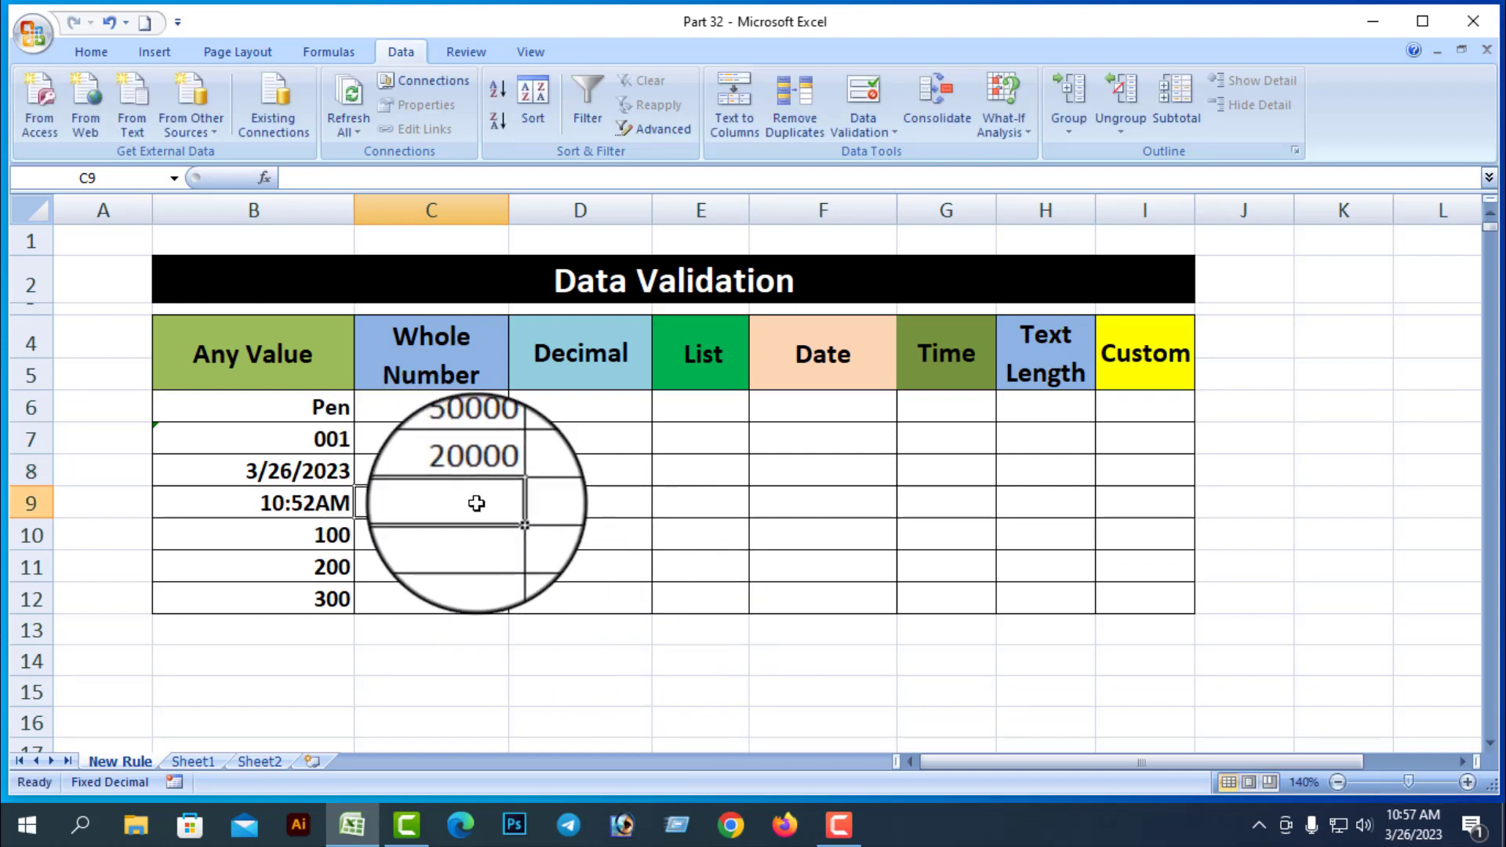
Try to enter 5000 in C9, open the alert's help briefly, and cancel the entry
type("5000")
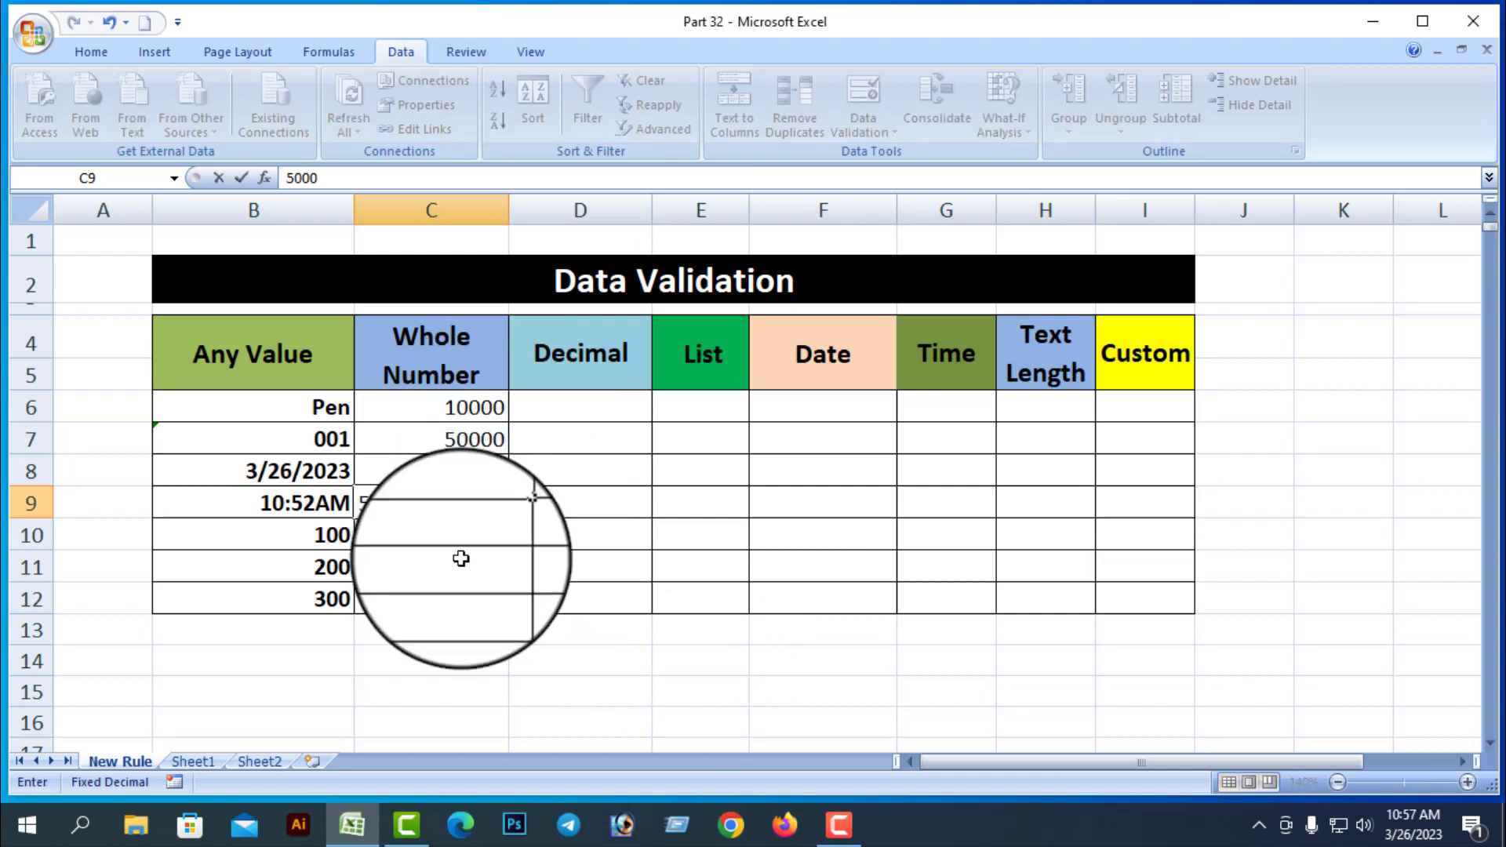
key("Return")
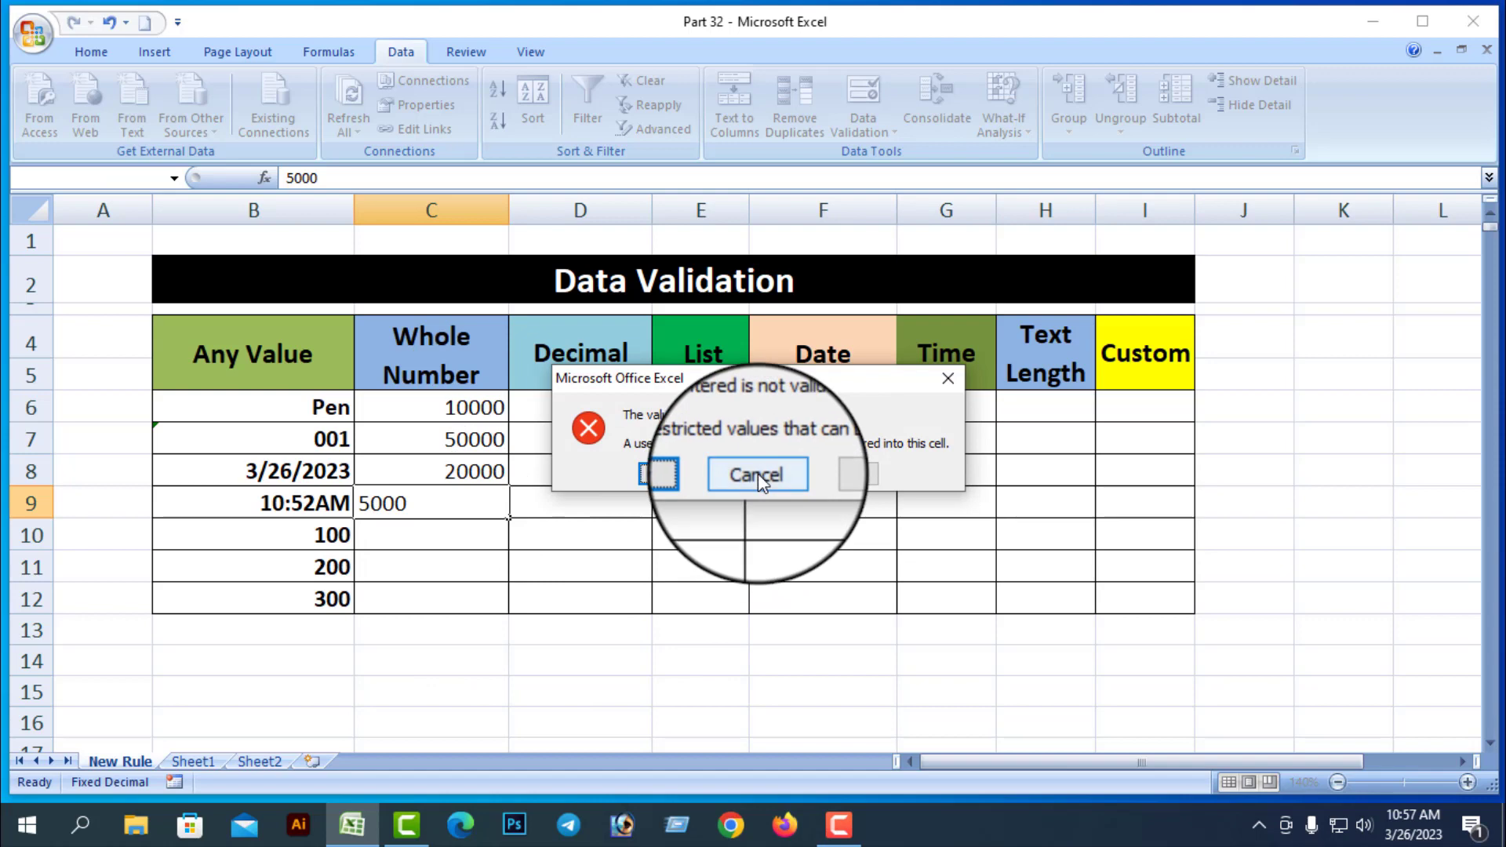
left_click(849, 475)
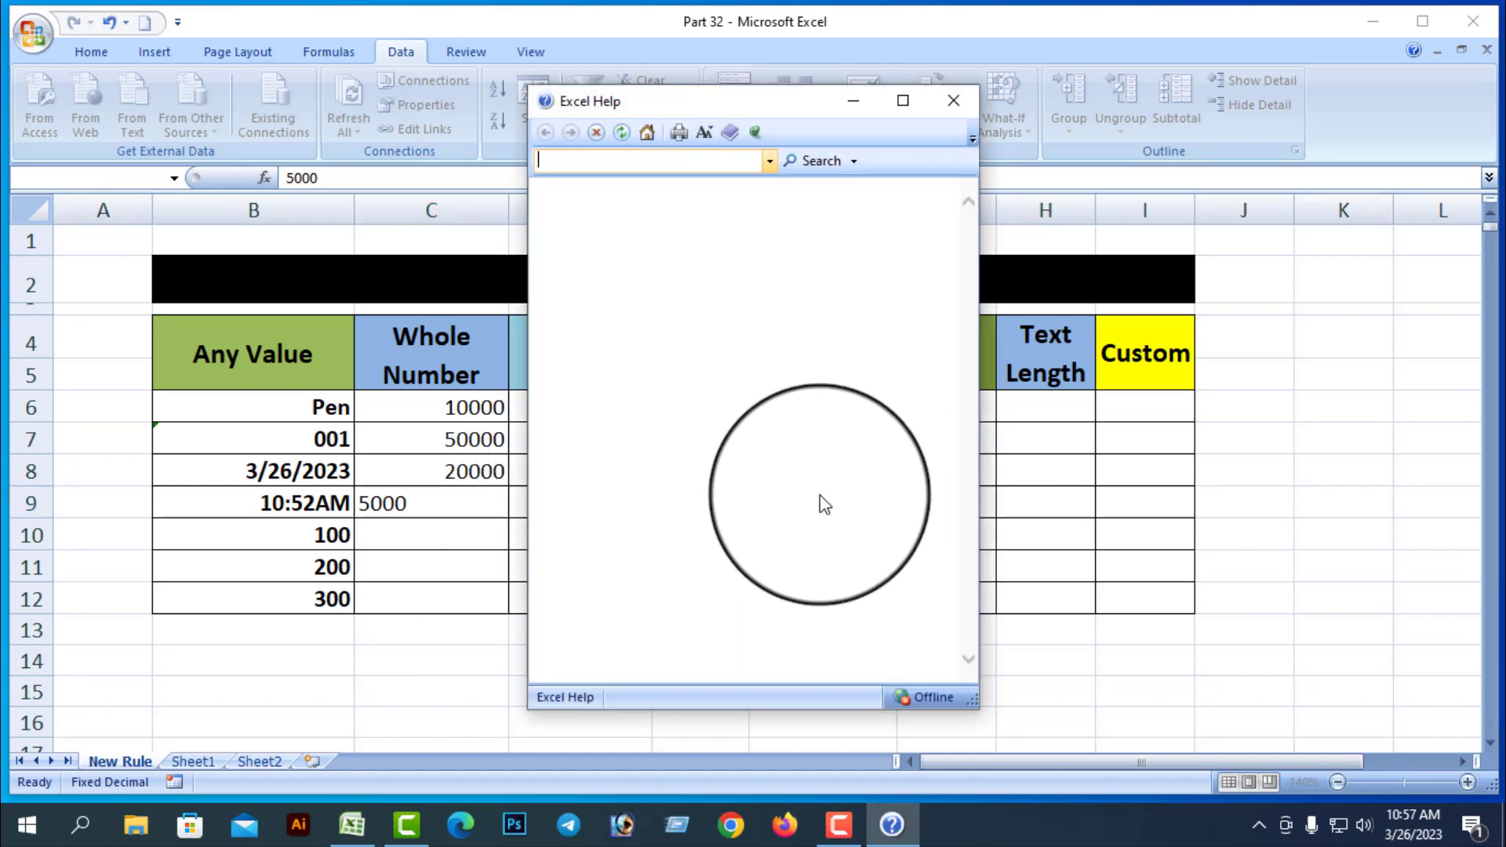
left_click(953, 101)
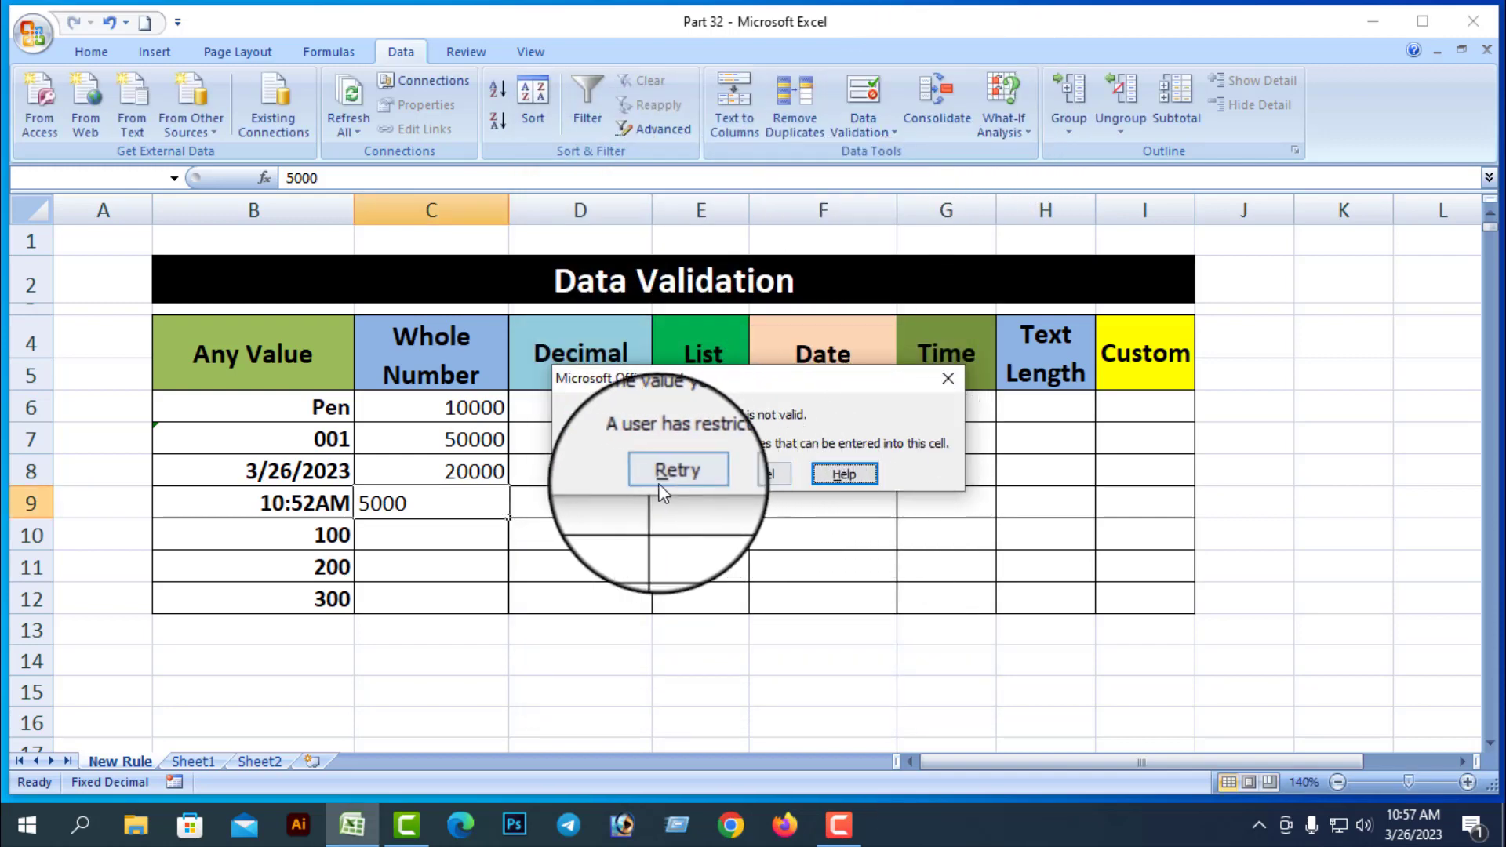
left_click(766, 477)
left_click(1198, 690)
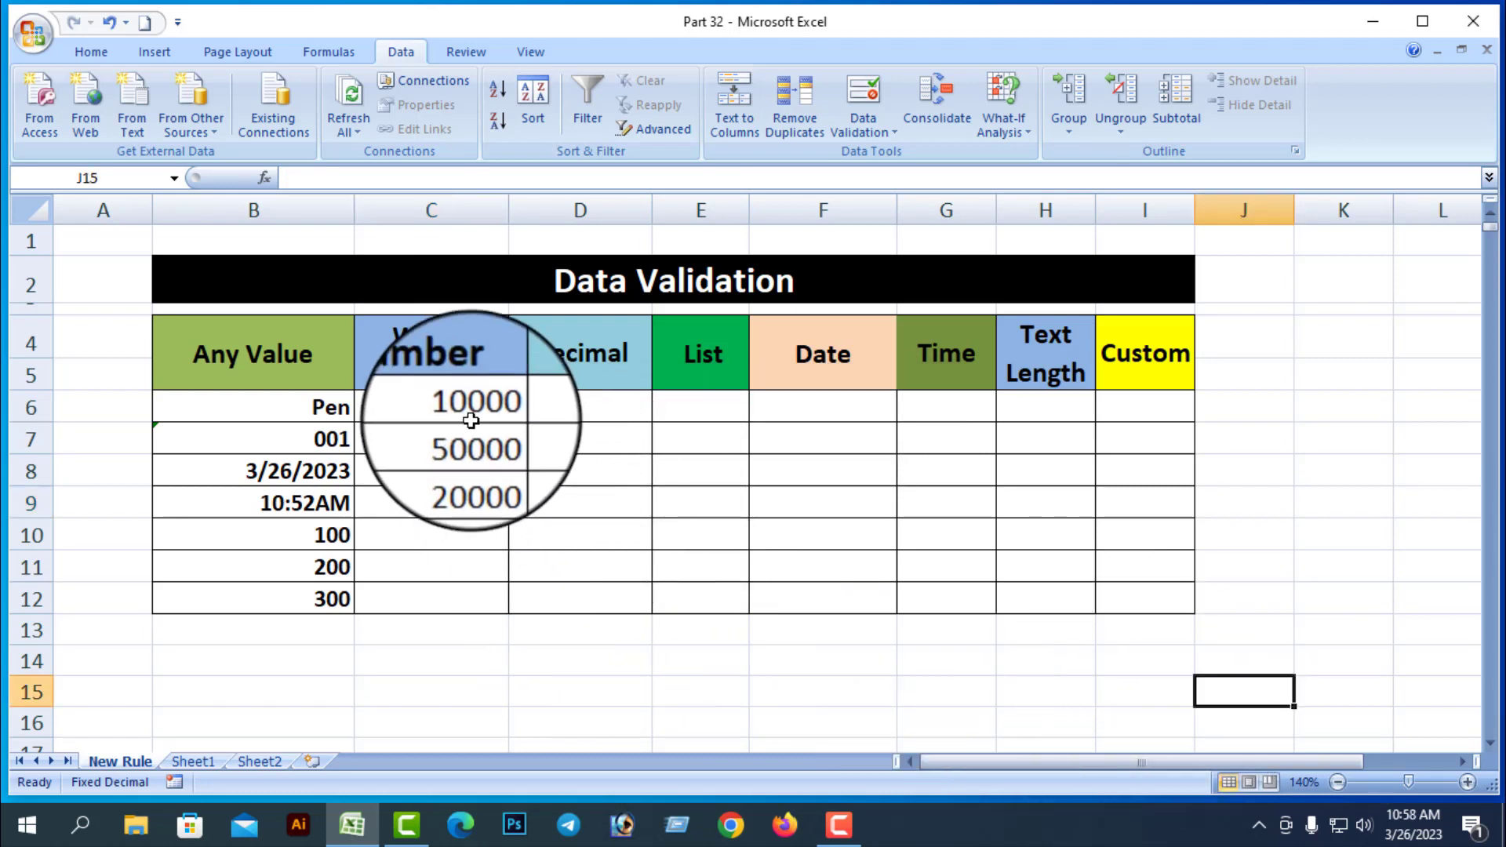
Clear the test entries from the Whole Number cells C6:C12
left_click_drag(459, 407, 470, 588)
key("Delete")
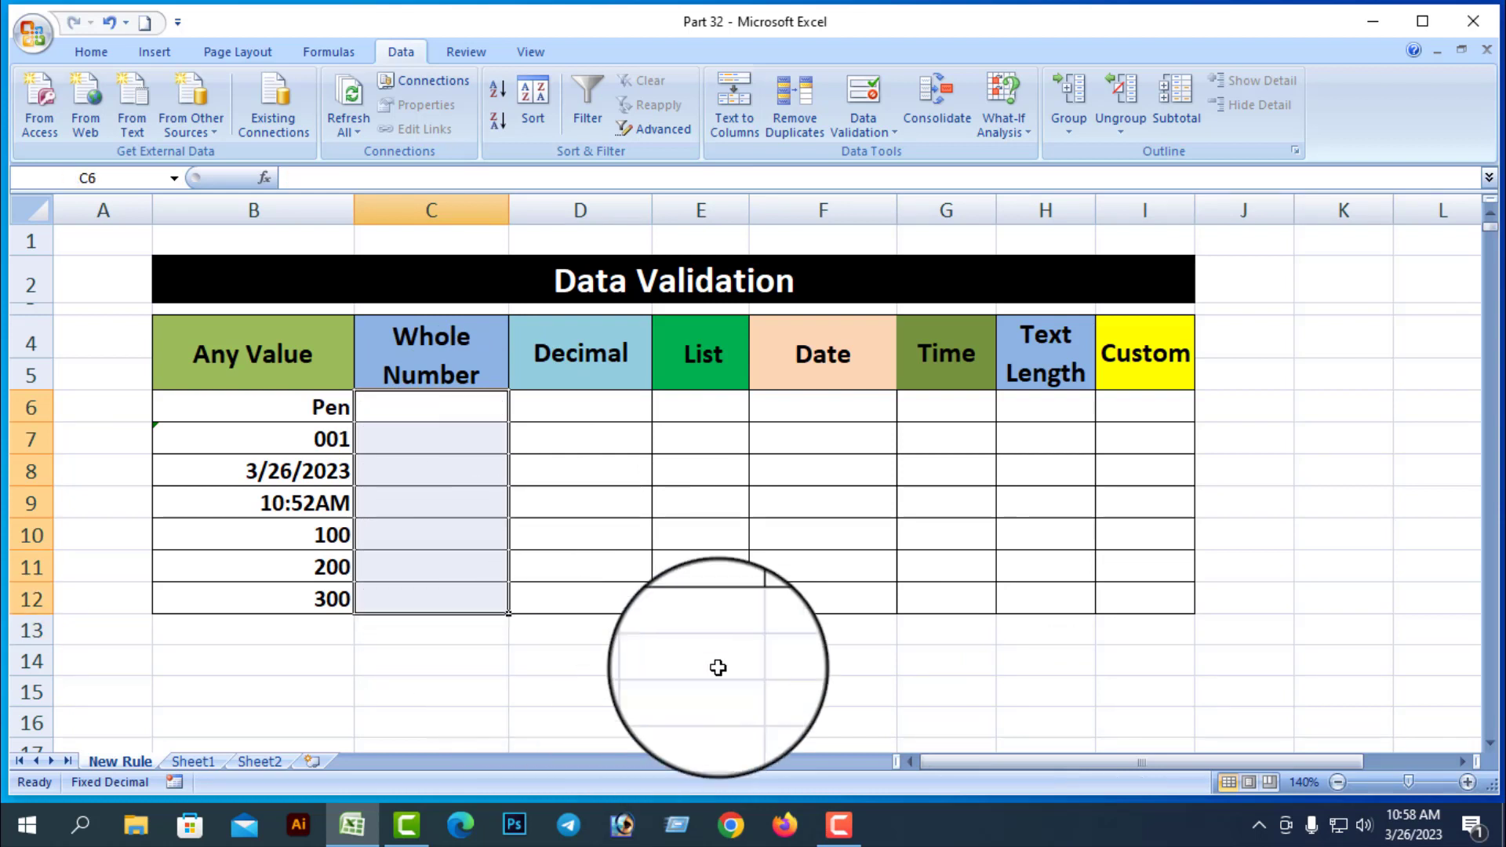
left_click(752, 662)
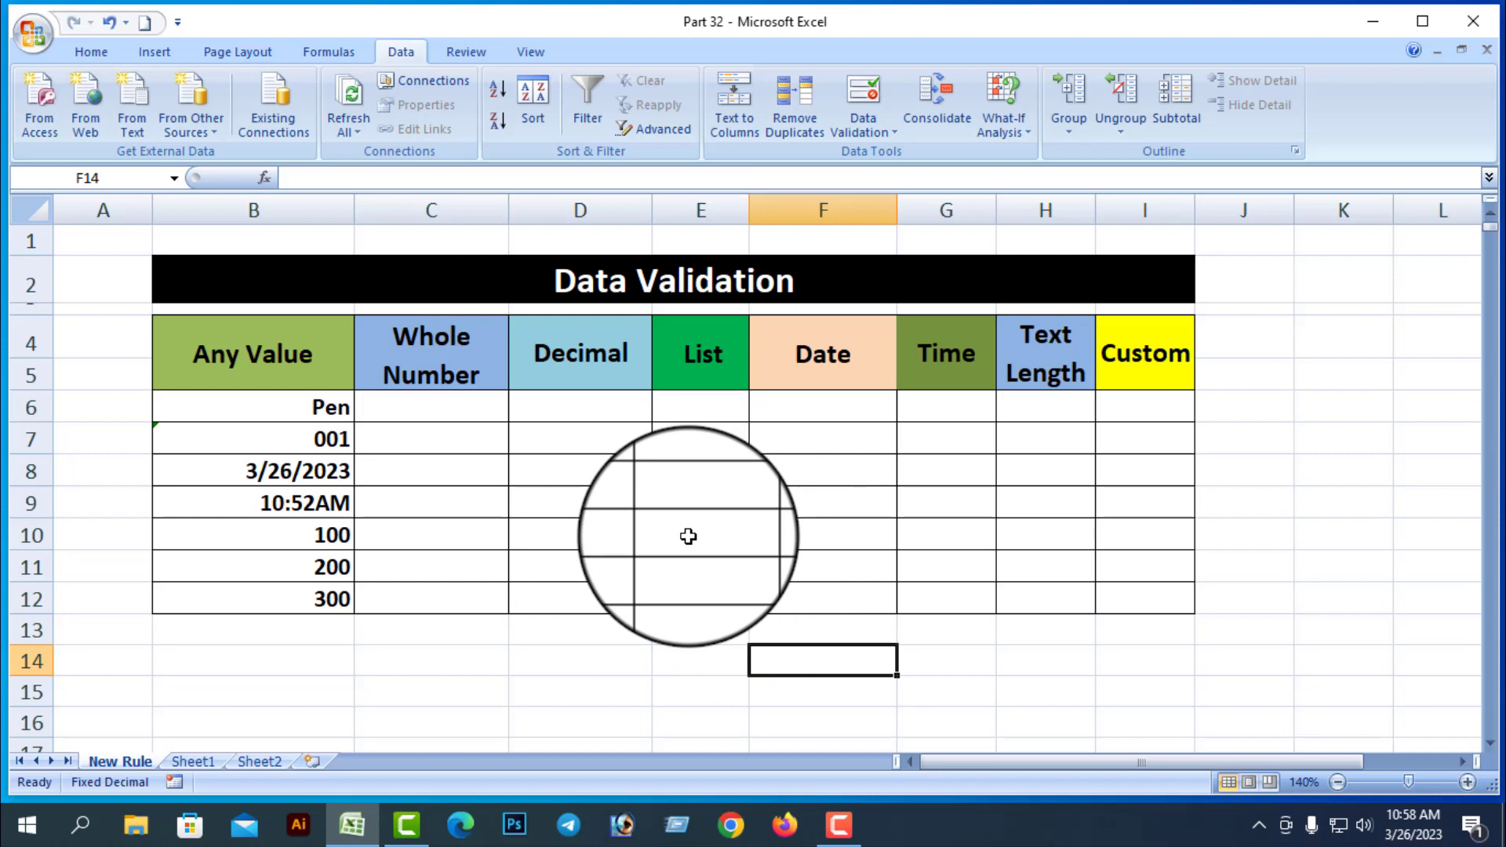
left_click(422, 402)
left_click_drag(422, 402, 430, 596)
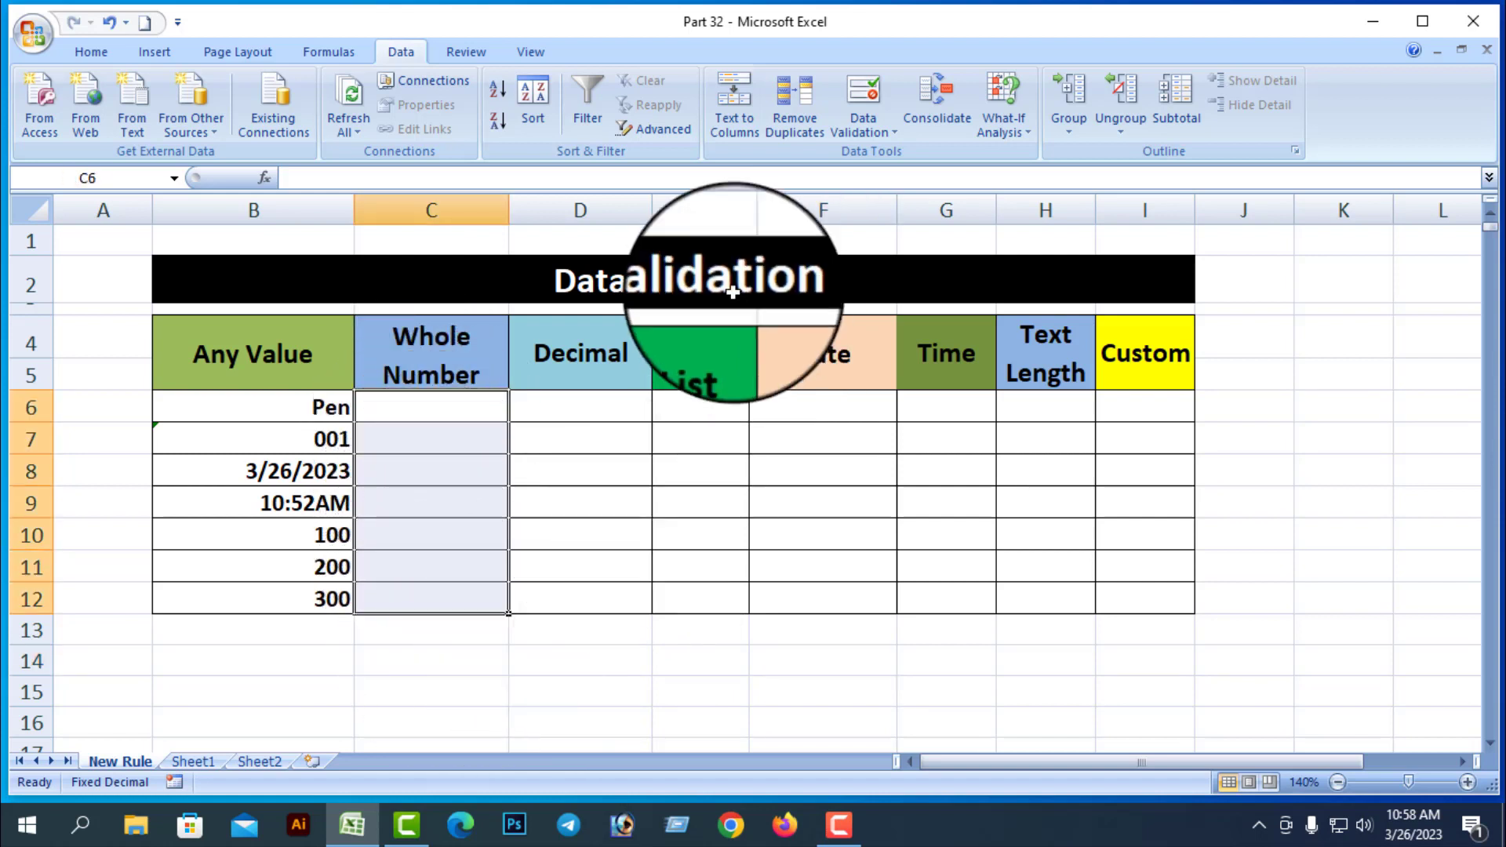
left_click(889, 132)
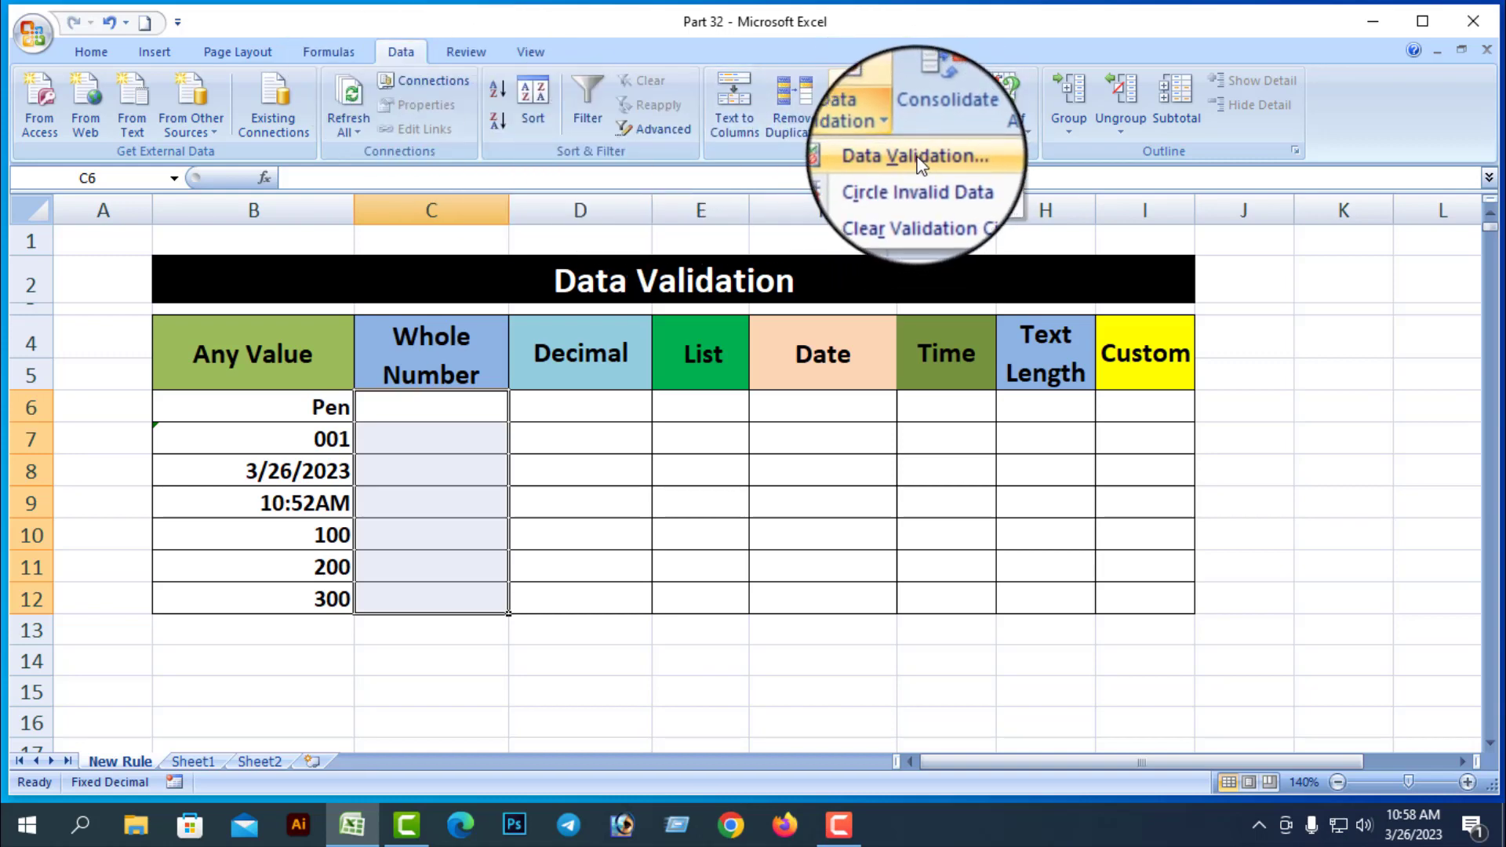
left_click(921, 157)
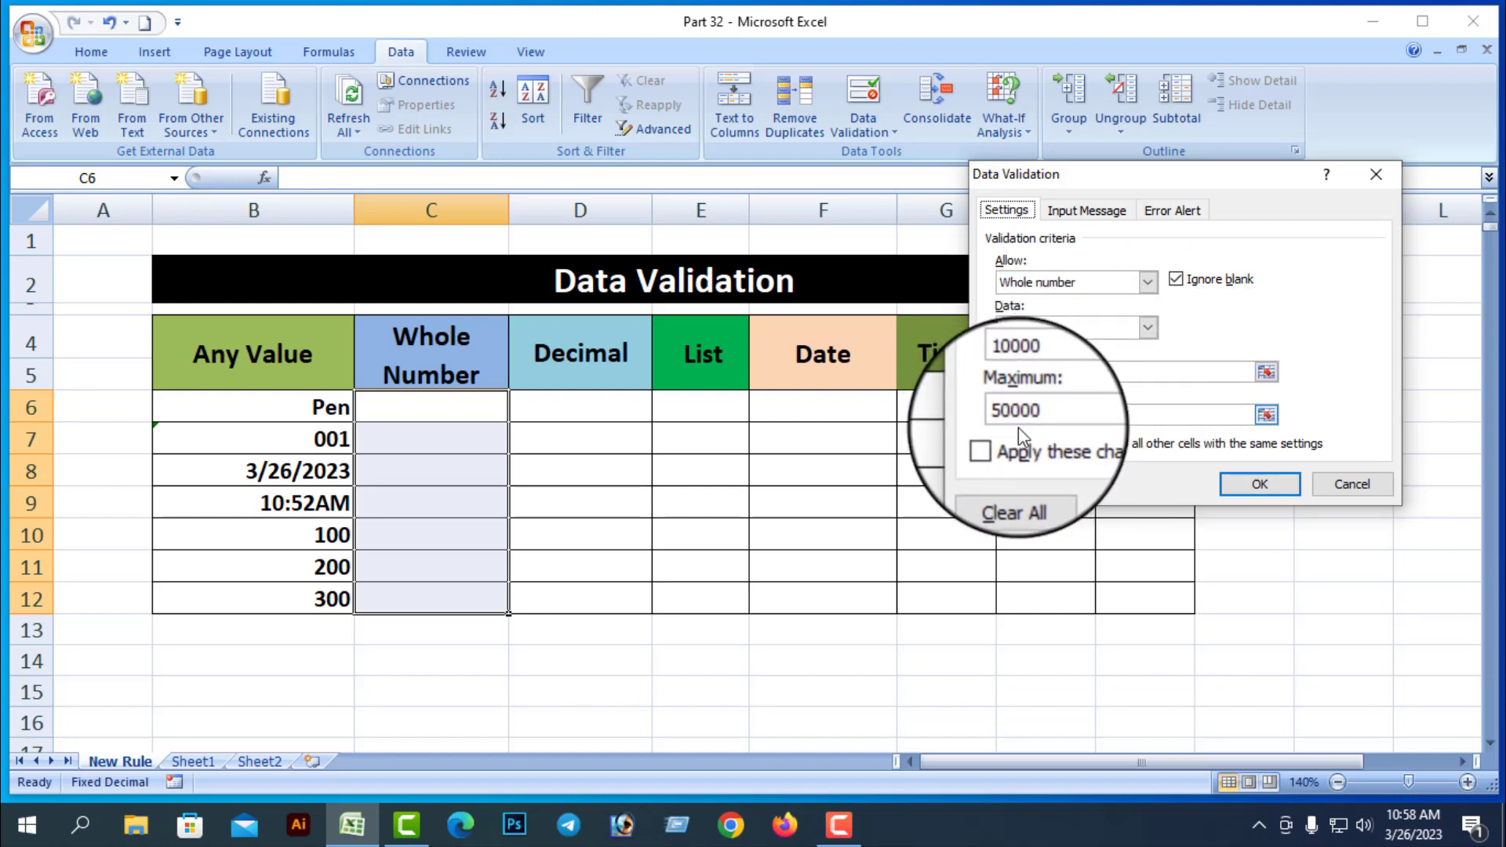
left_click(1077, 213)
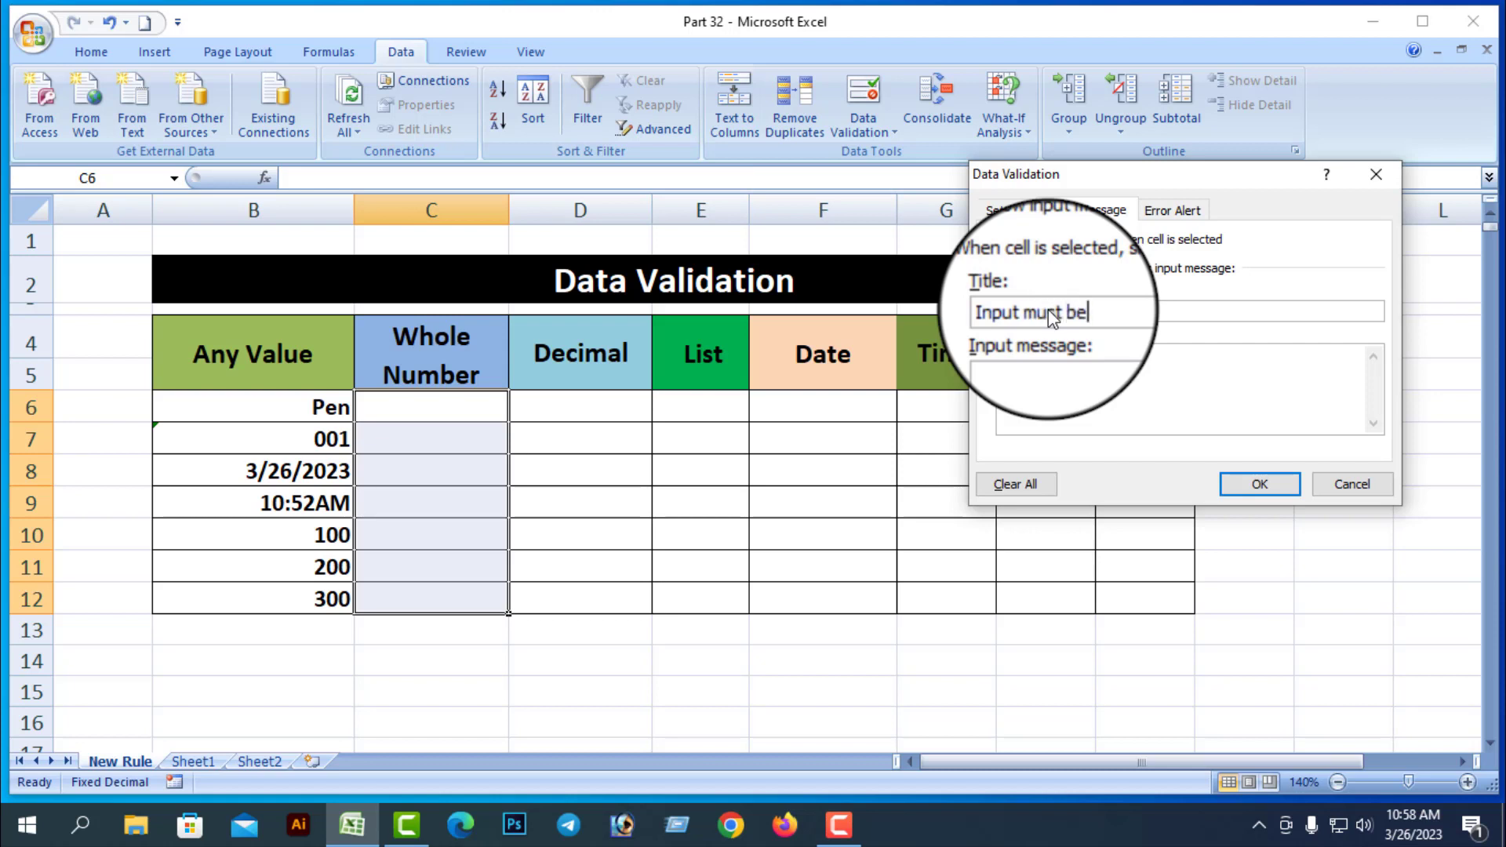
left_click(1028, 376)
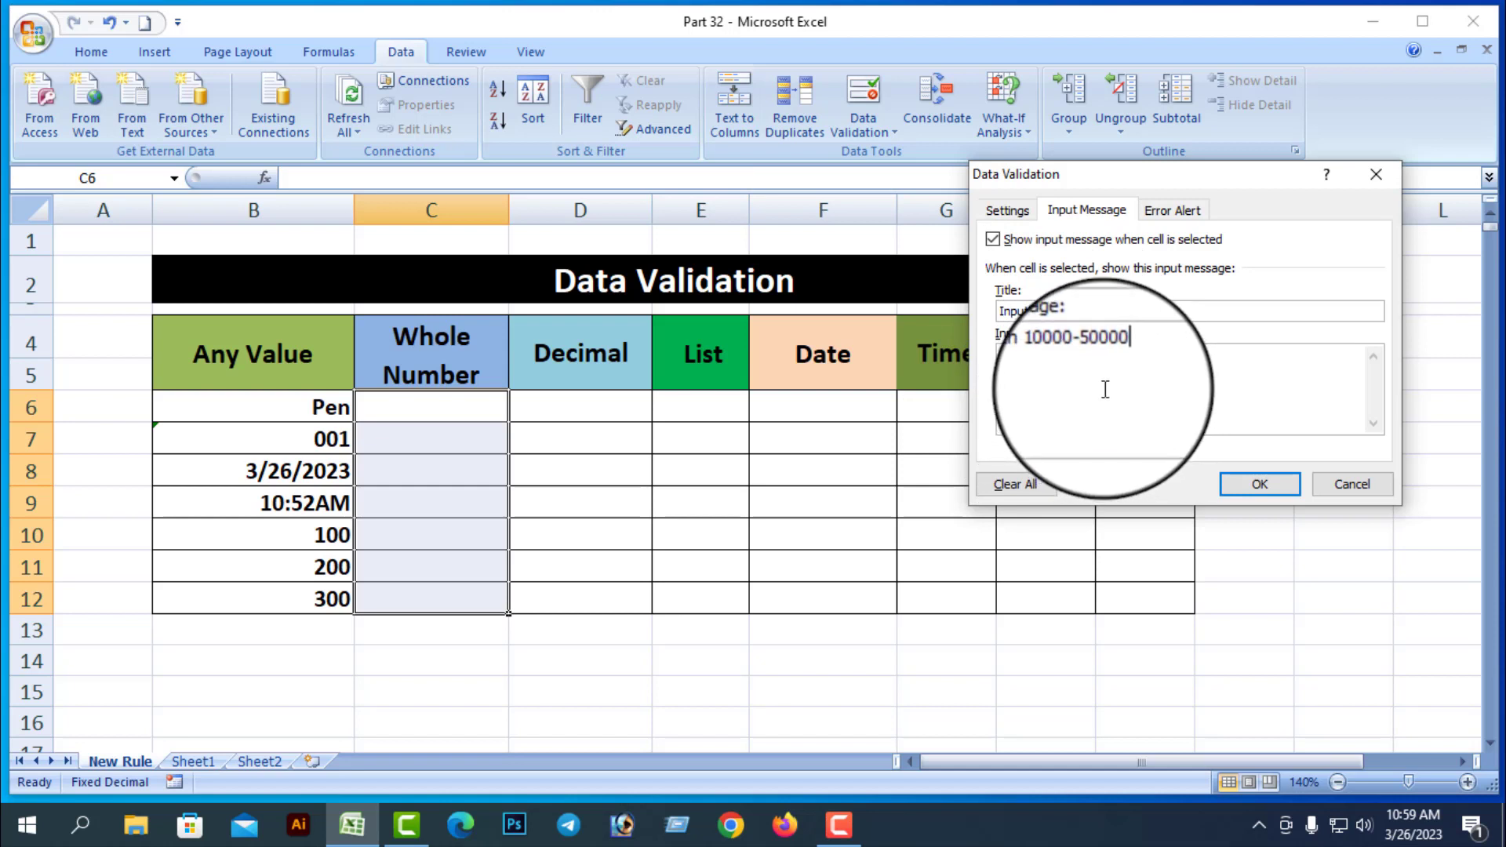
Set the error alert to Warning style with the title "Wrong" and a message beginning "Please Input", and apply the validation changes
left_click(1177, 213)
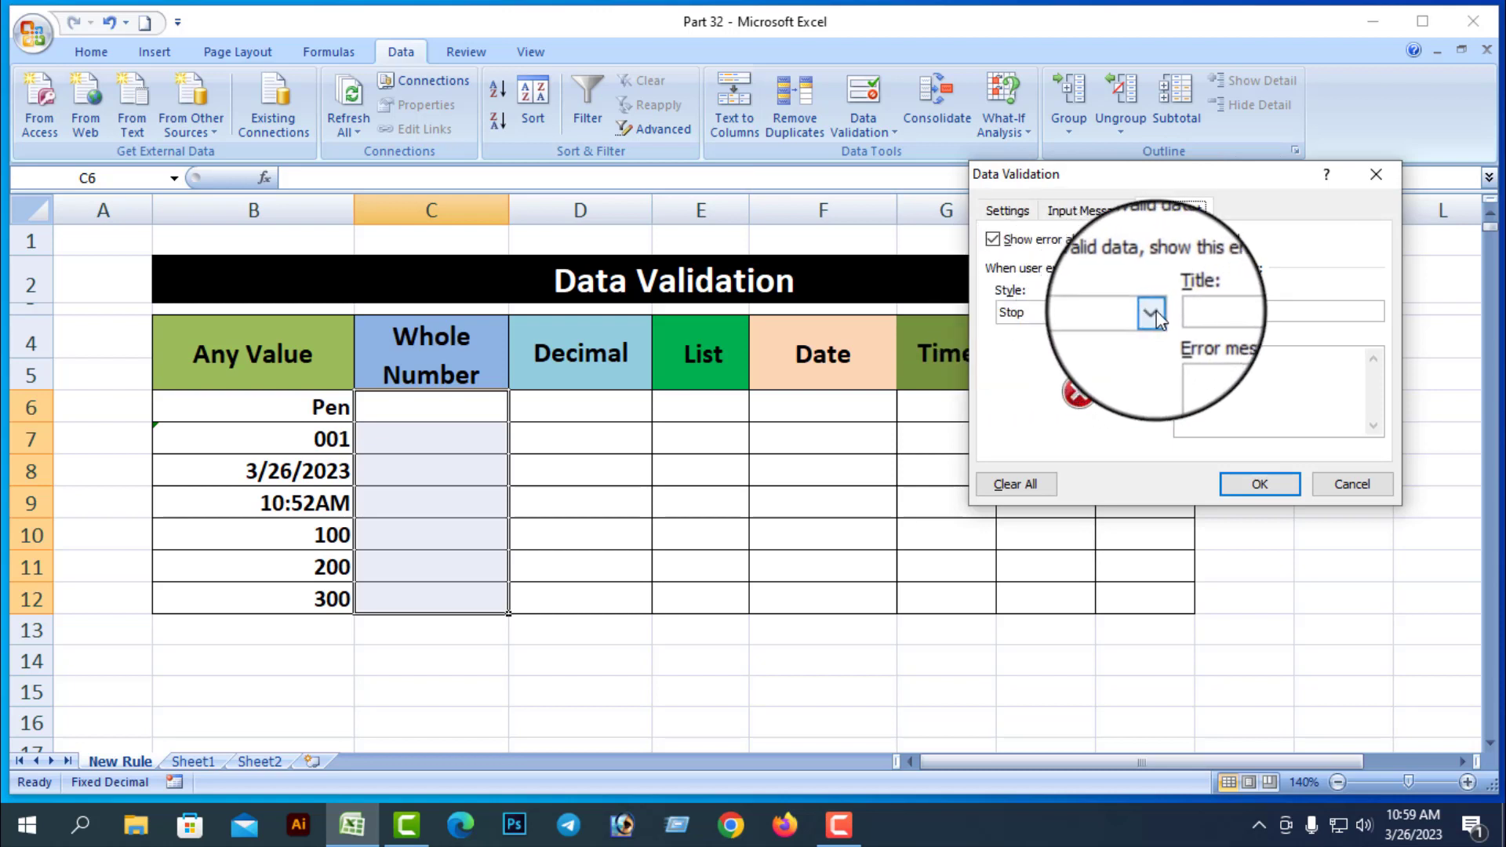
left_click(1151, 311)
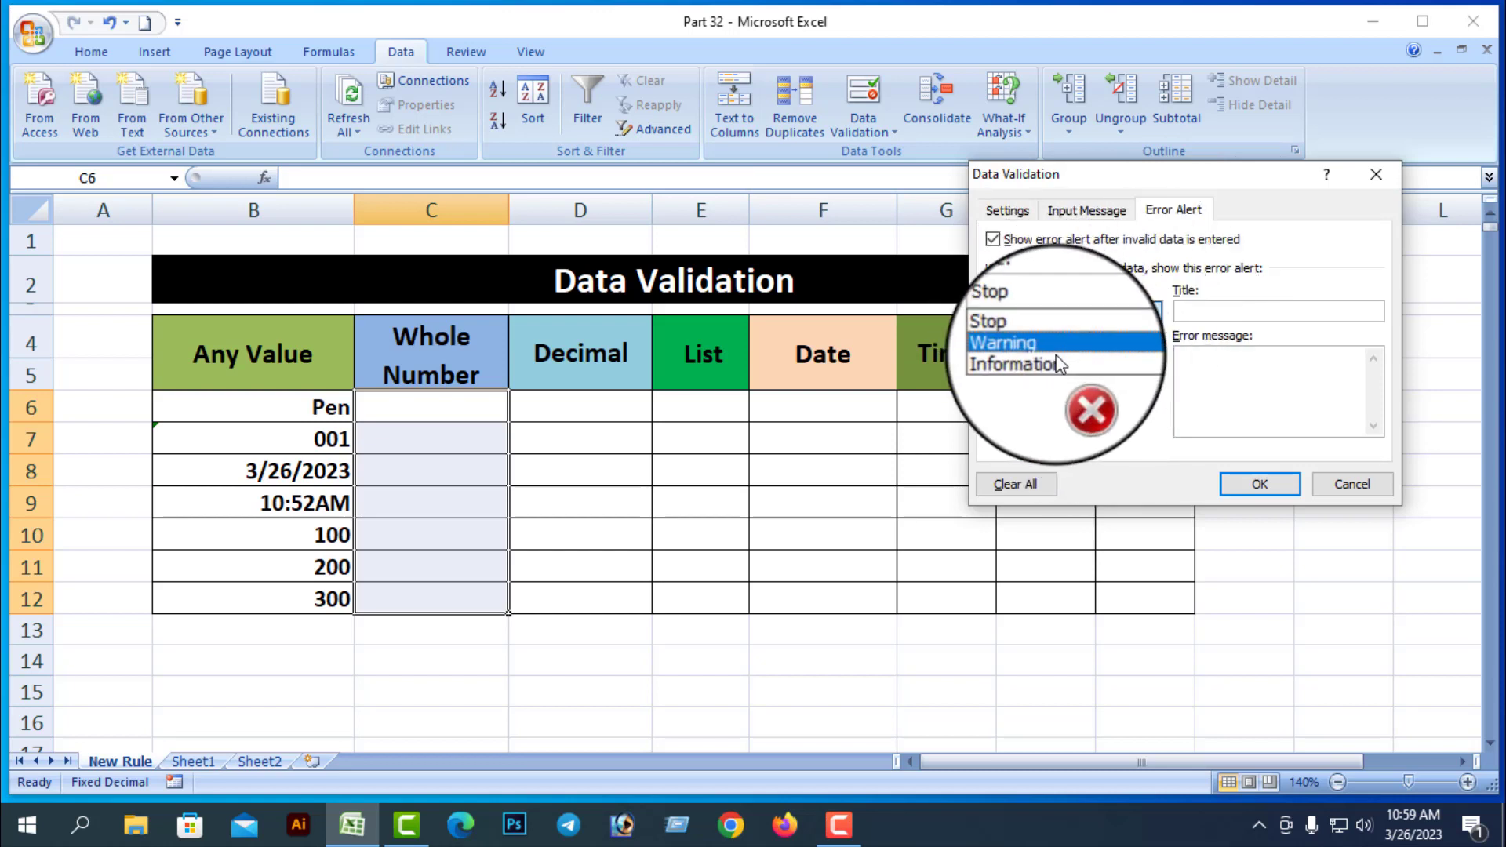
left_click(1043, 345)
left_click(1151, 310)
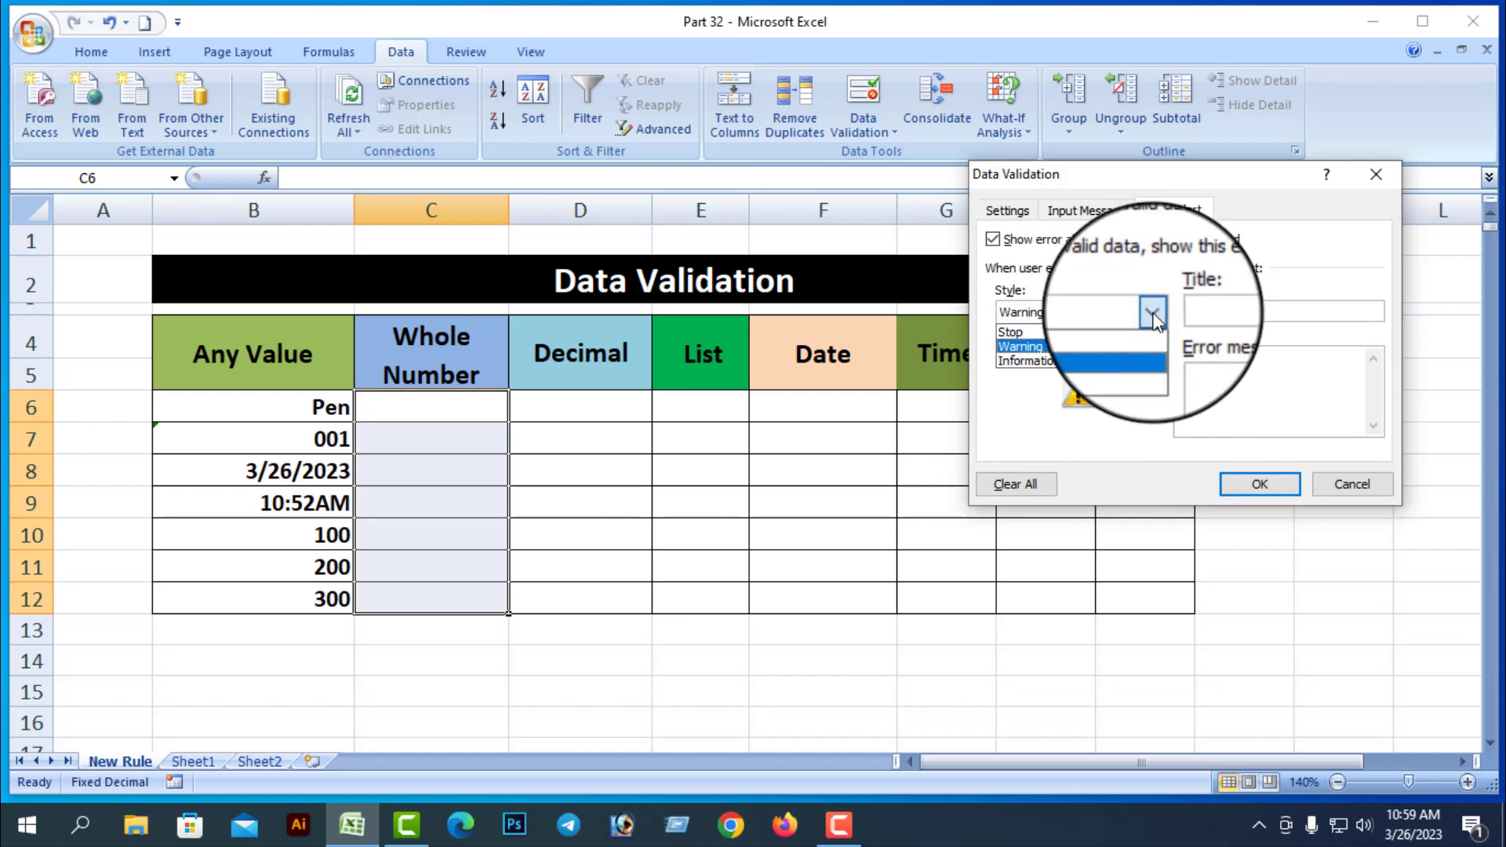
left_click(1043, 361)
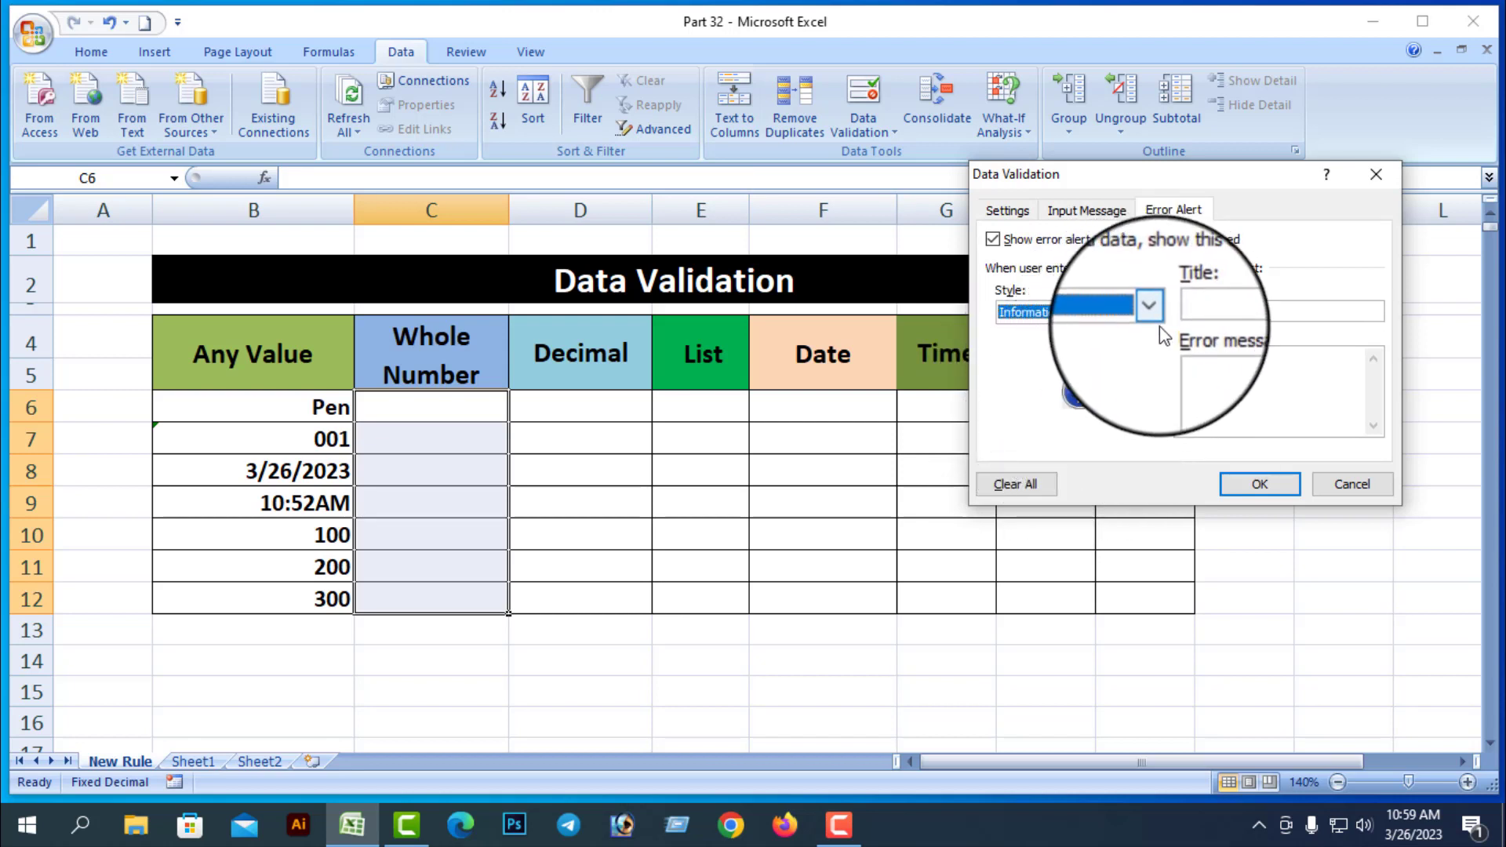
left_click(1151, 311)
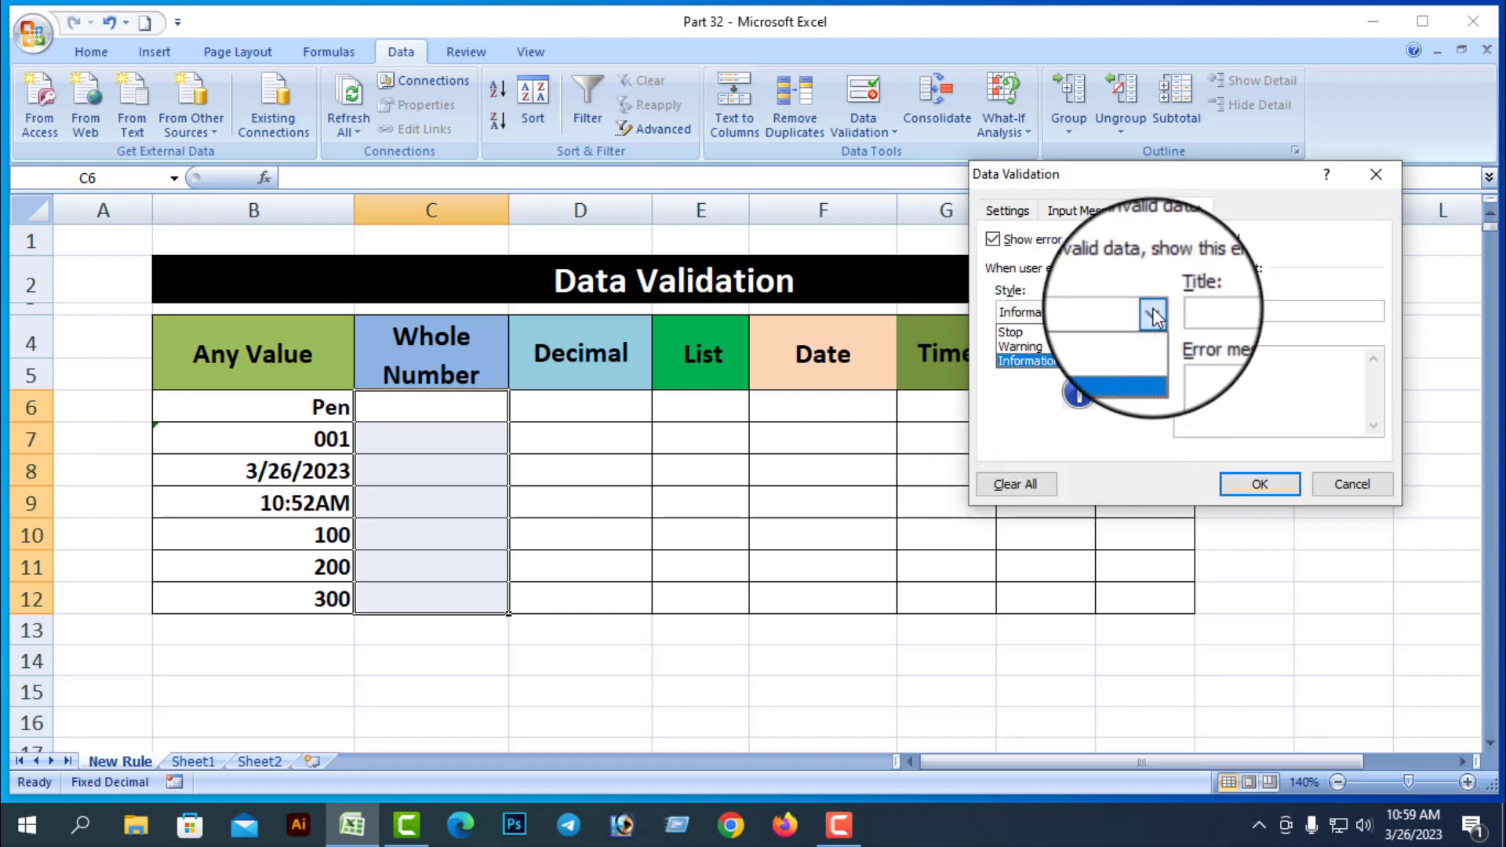
left_click(1021, 346)
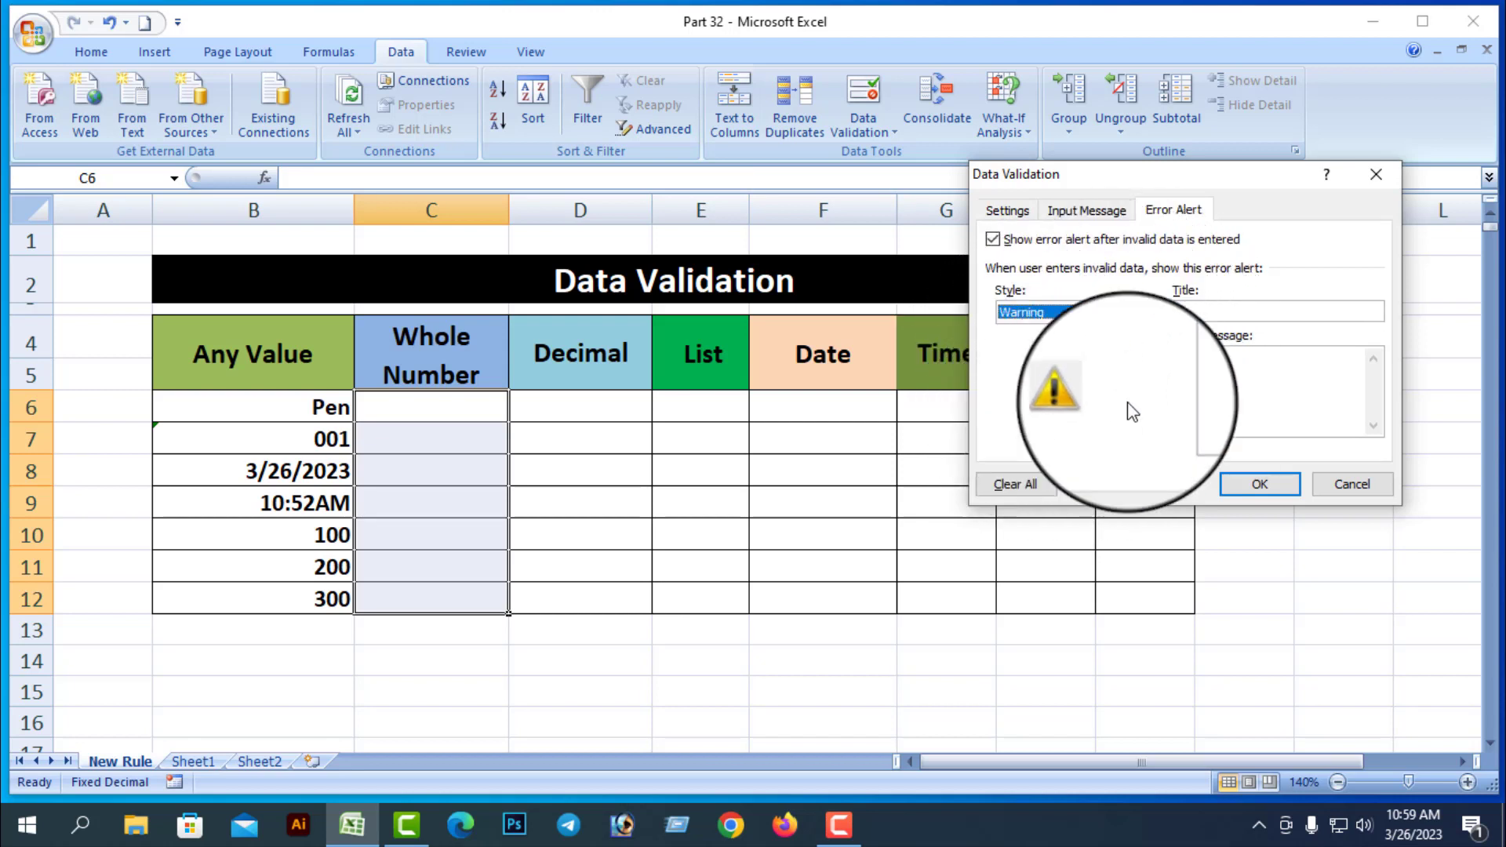
left_click(1206, 310)
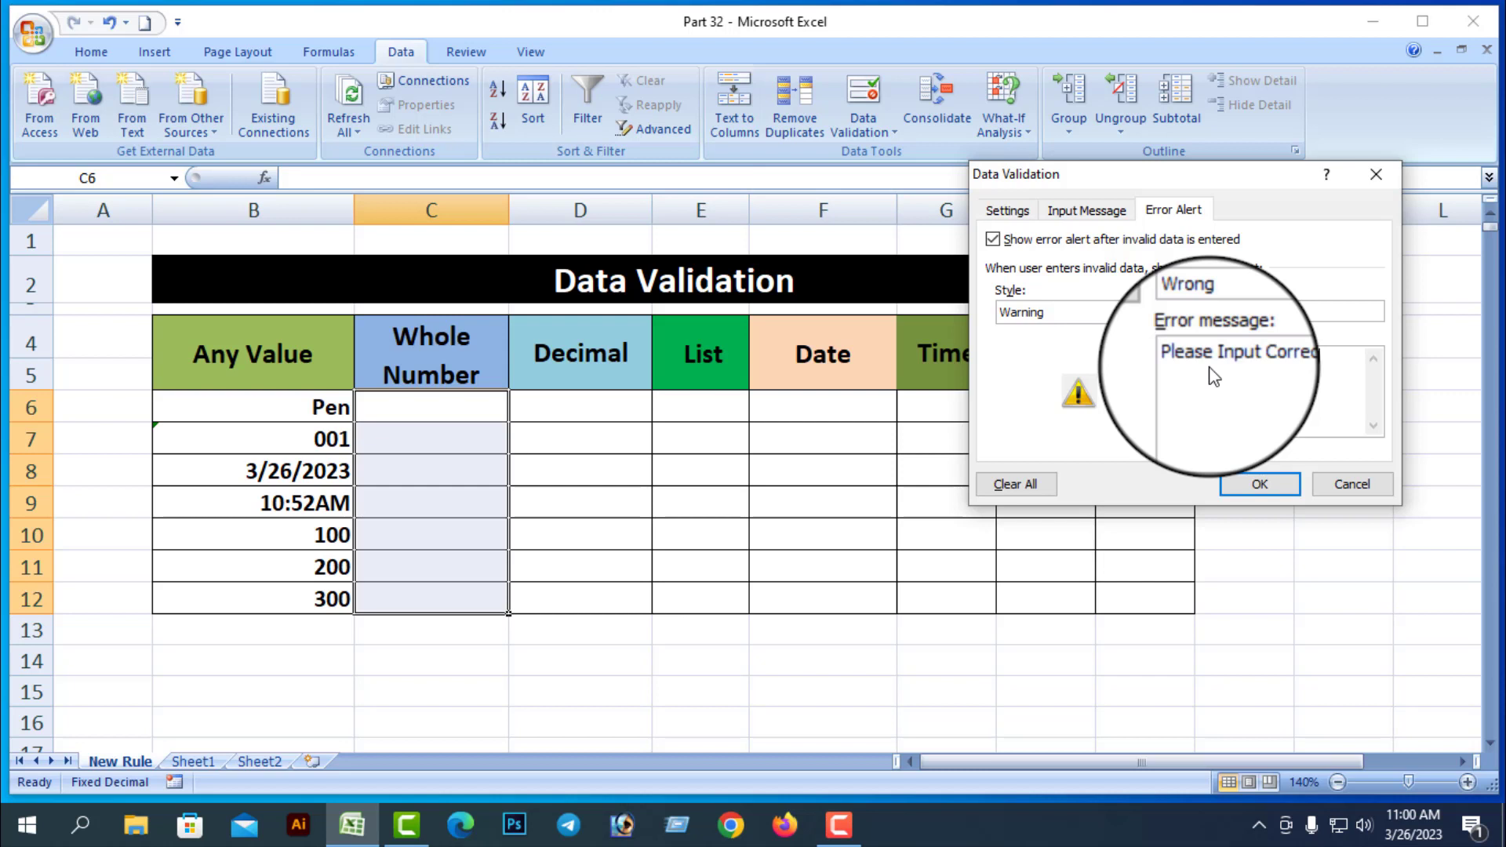
left_click(1259, 484)
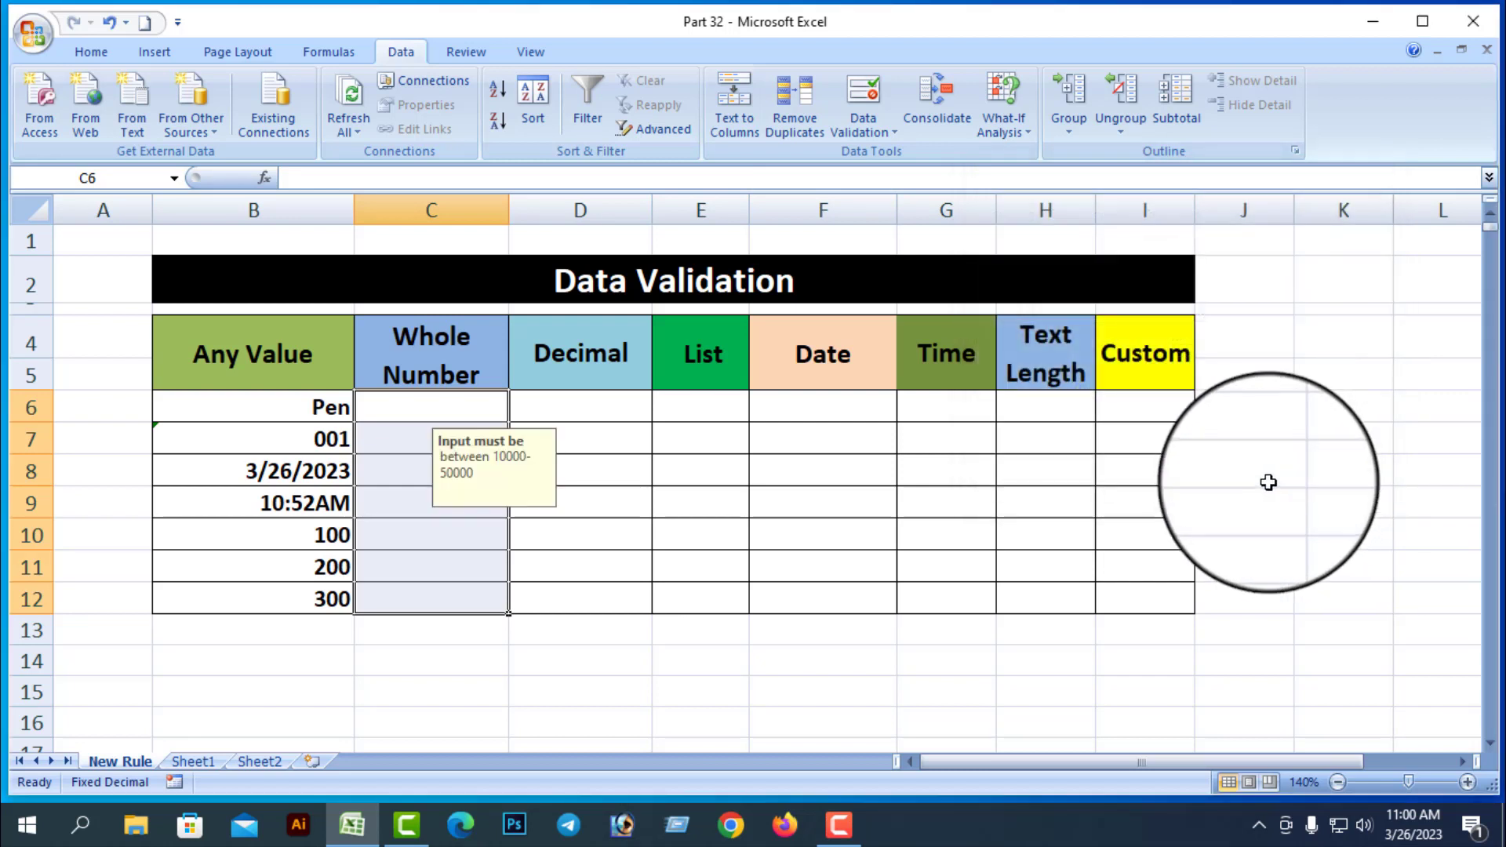
Check the input message on cell C7 and enter 10000 in C6
left_click(816, 656)
left_click(481, 445)
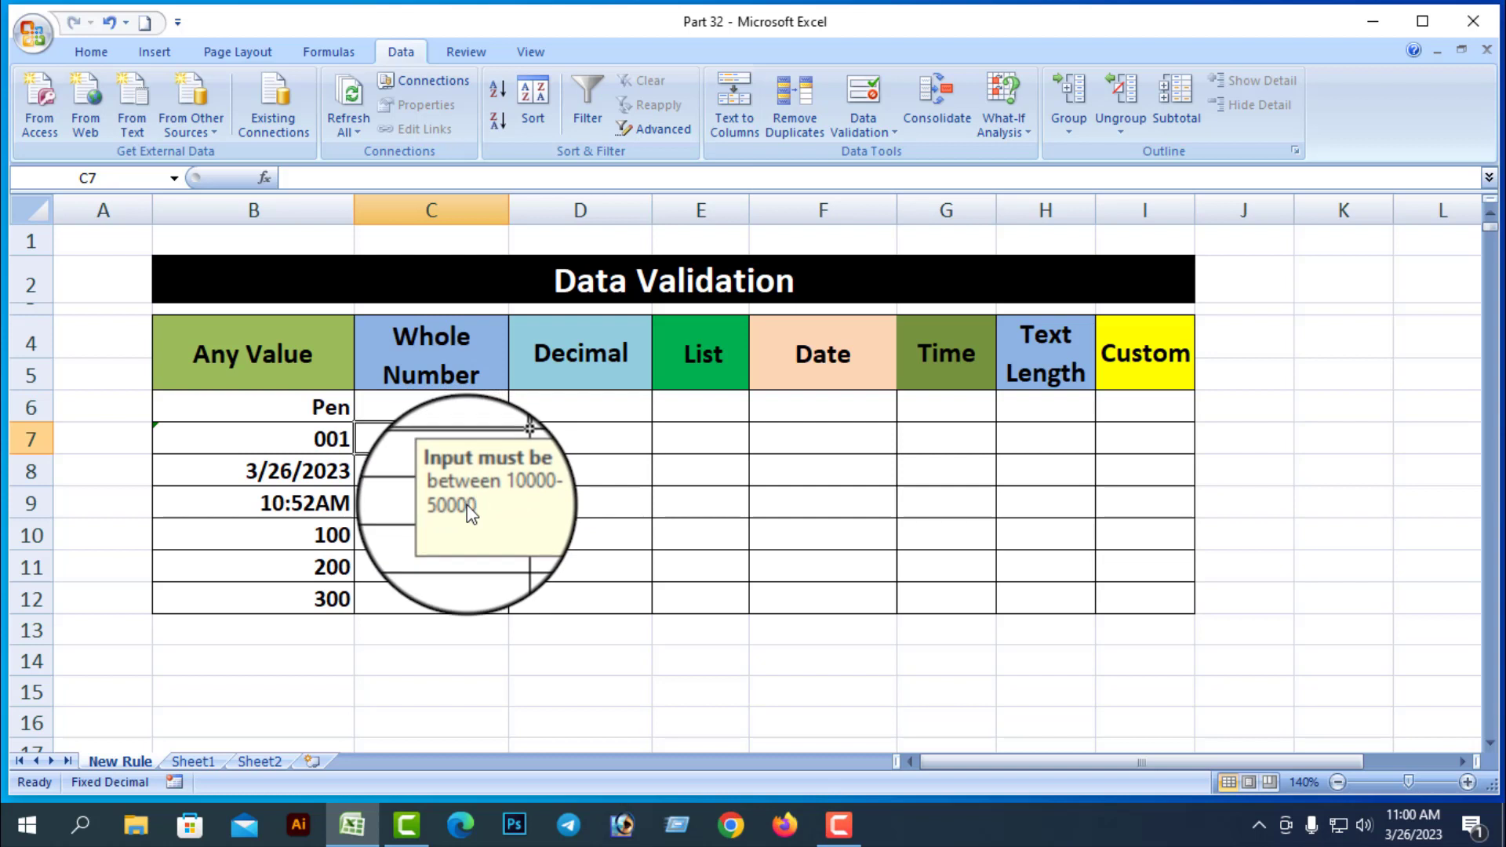
left_click(426, 407)
type("1")
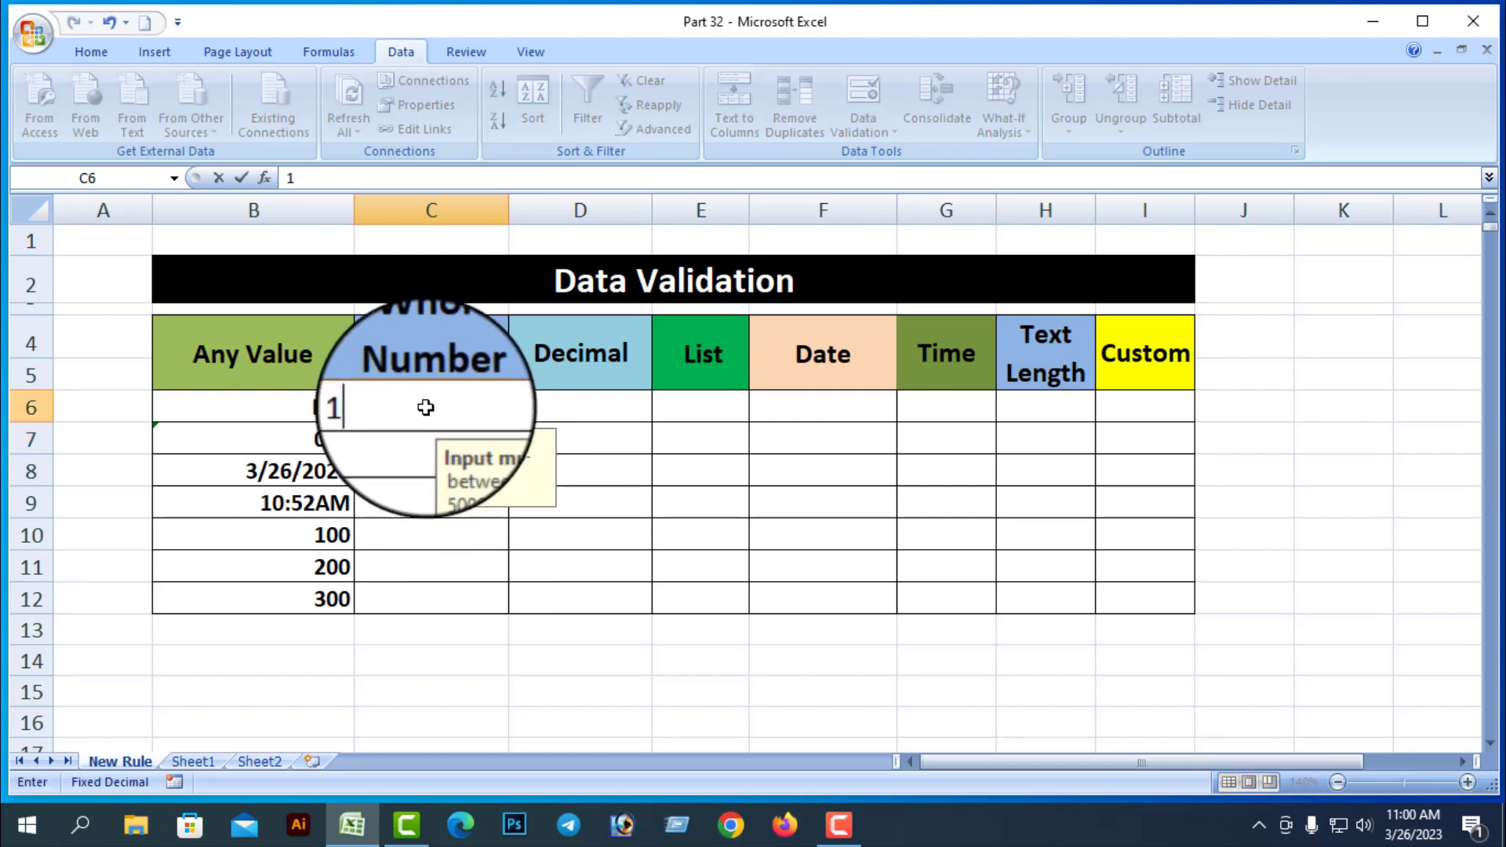
type("0000")
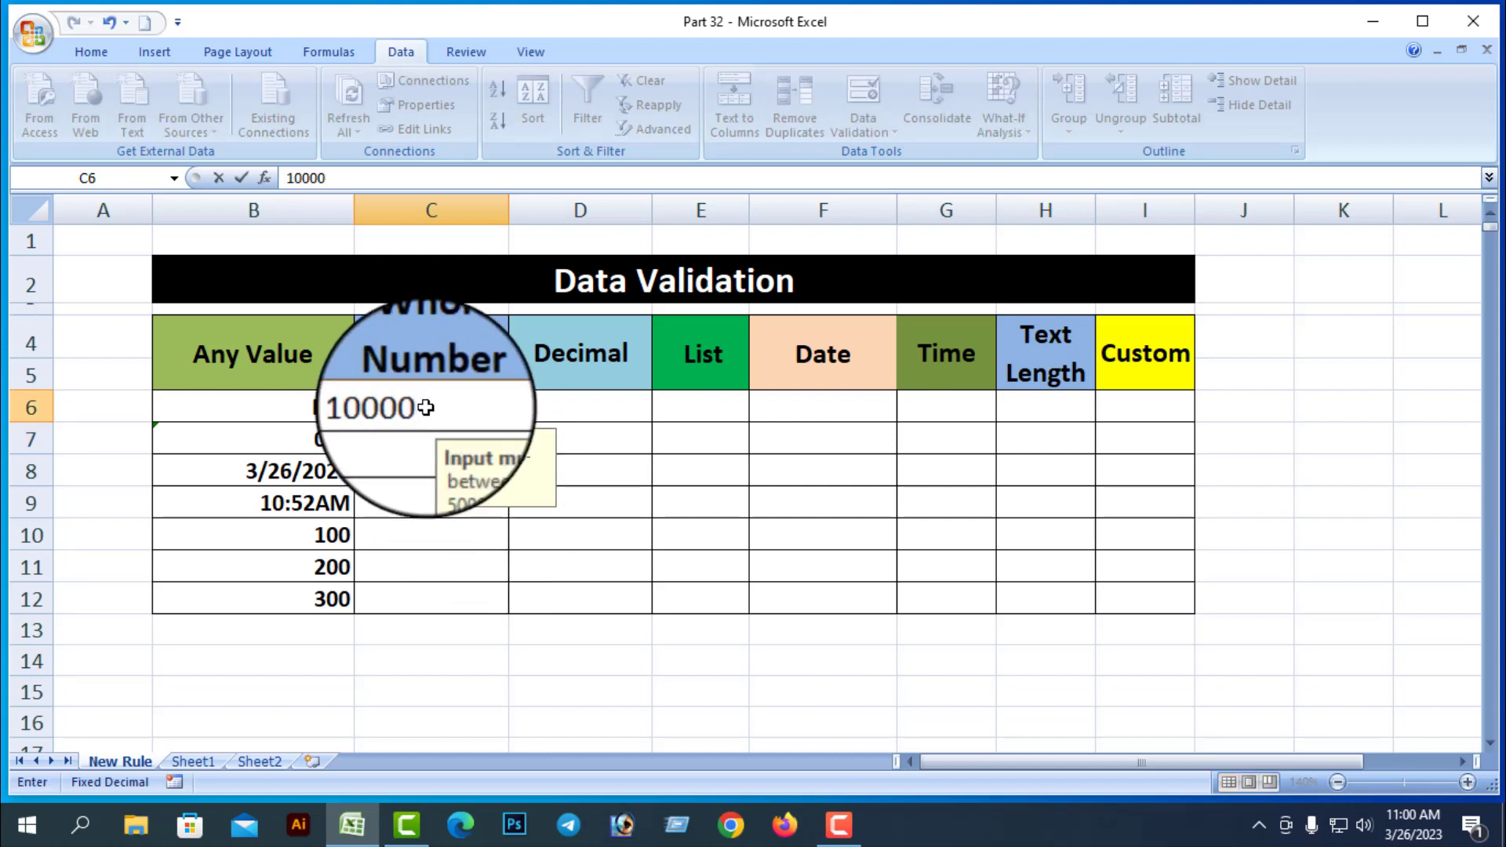
key("Return")
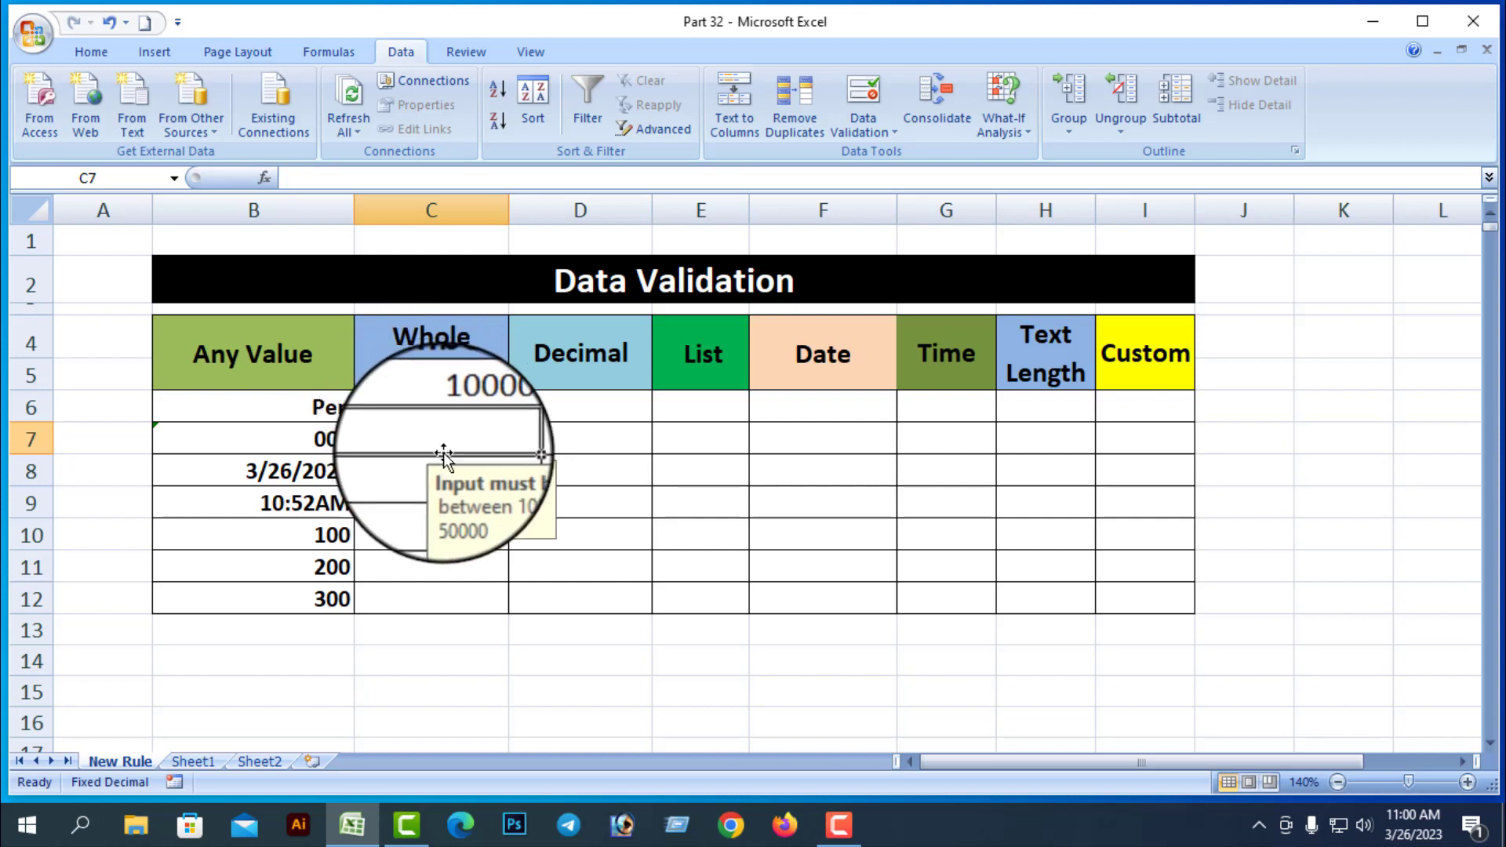
Enter 50000 in C7, then test the warning alert with 1000 in C8 and replace that entry with 20000
type("50000")
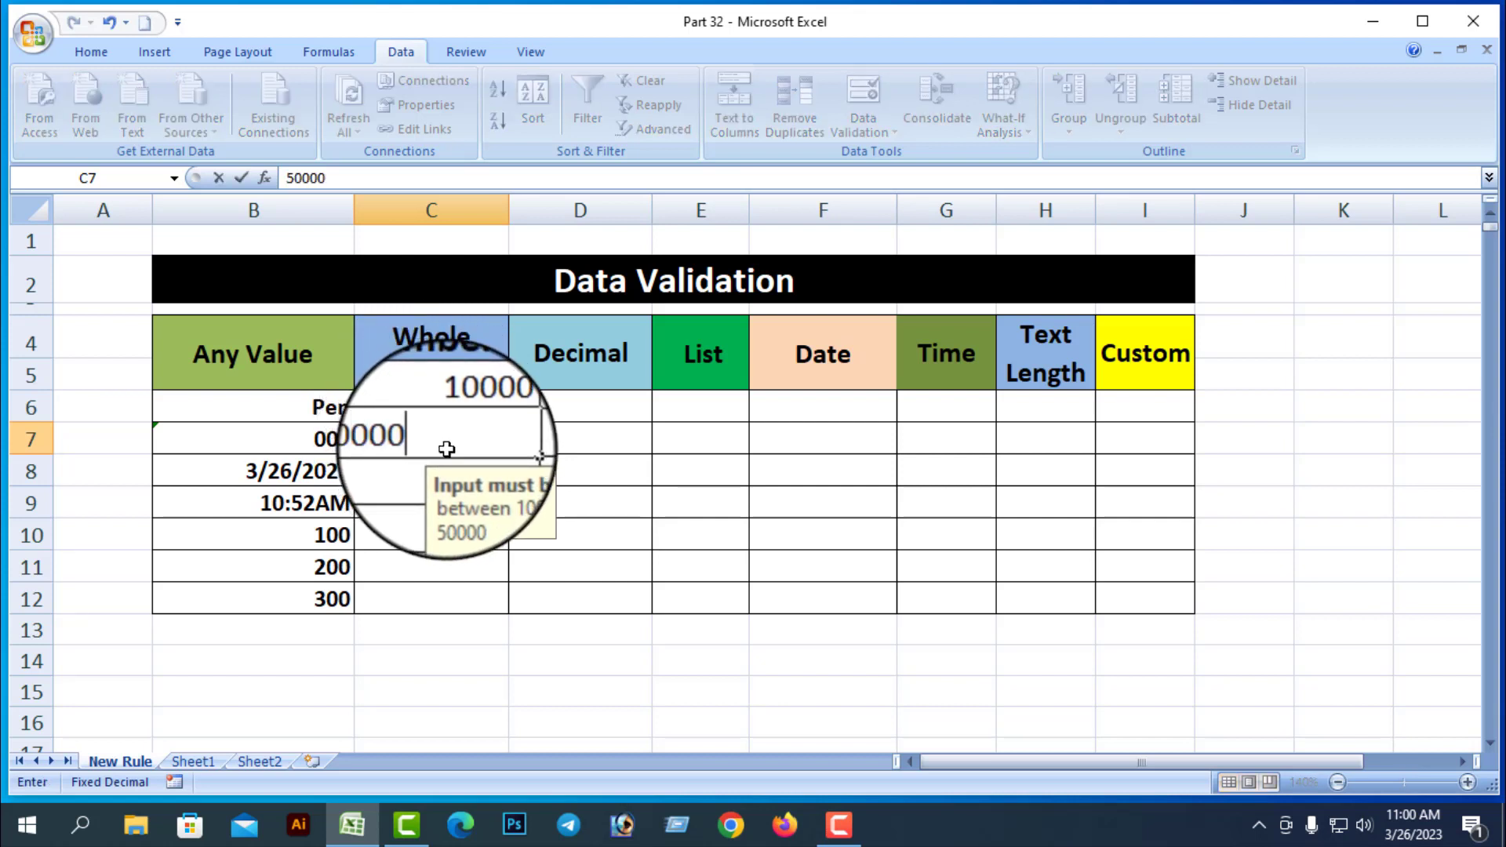
key("Return")
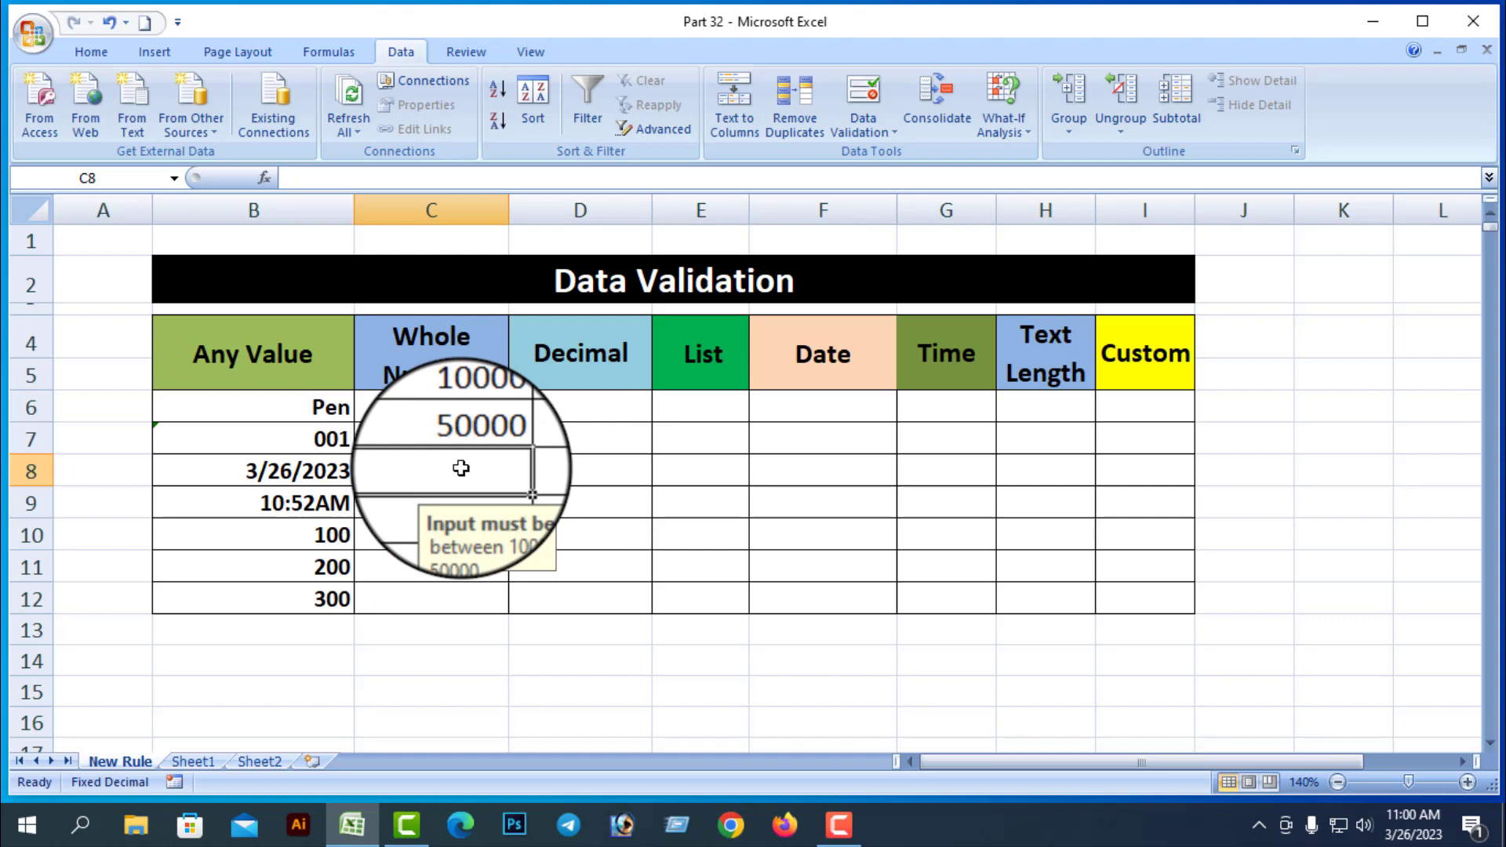
type("1000")
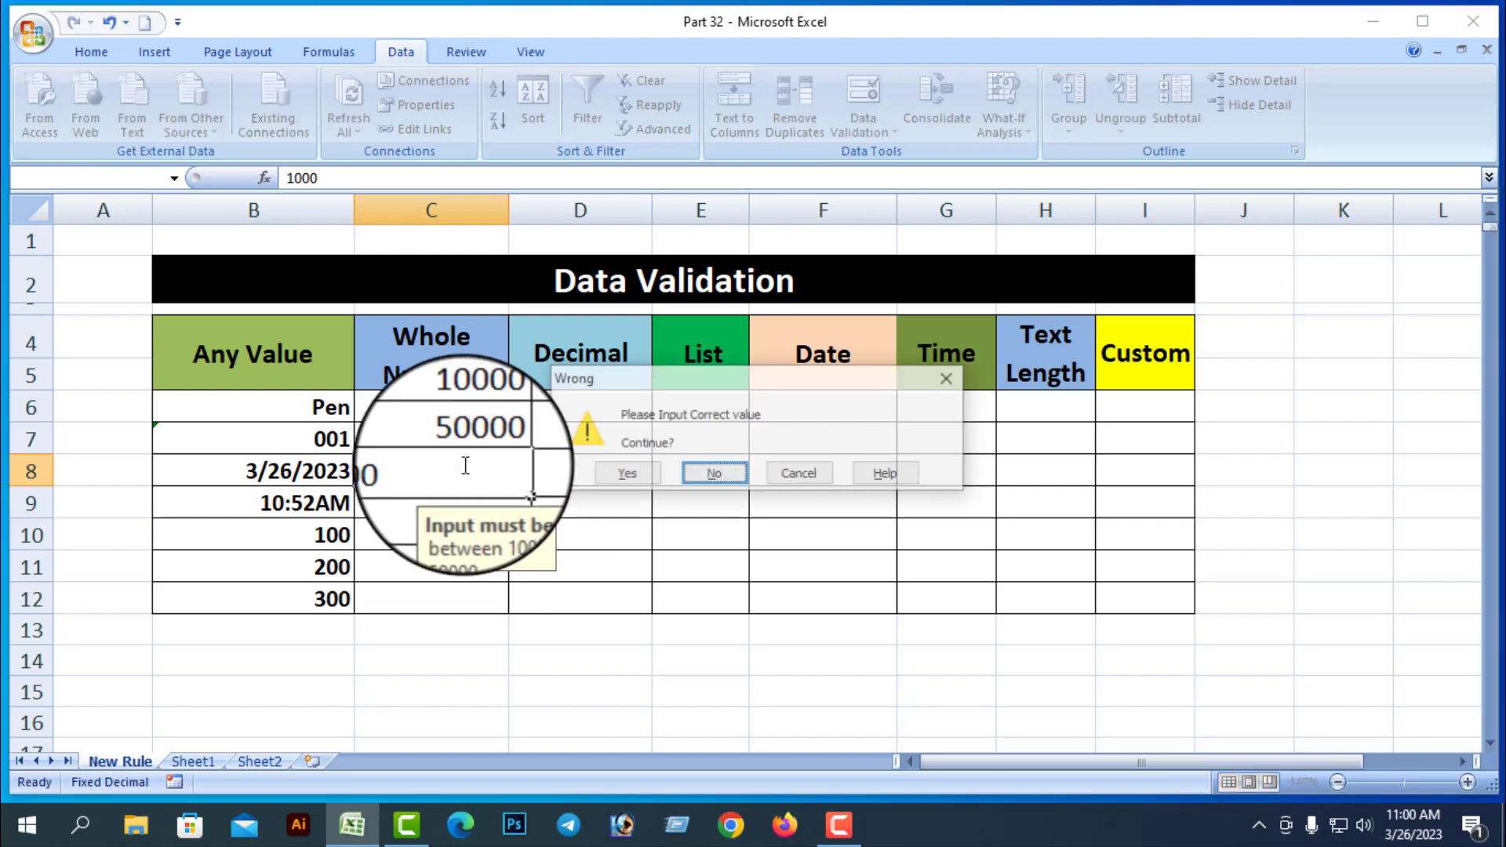
key("Return")
left_click_drag(732, 388, 950, 441)
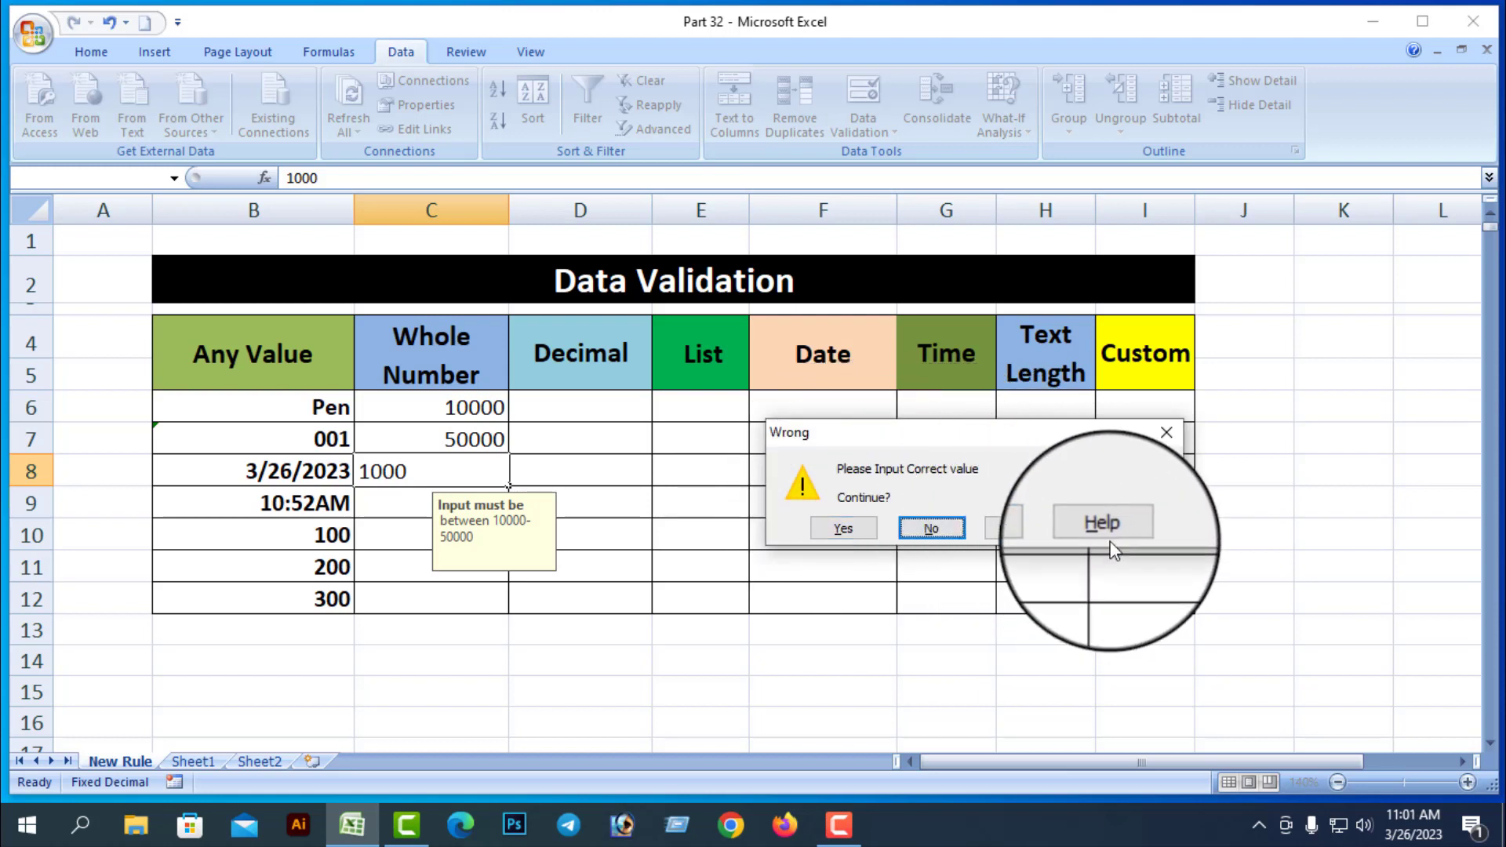
left_click(932, 528)
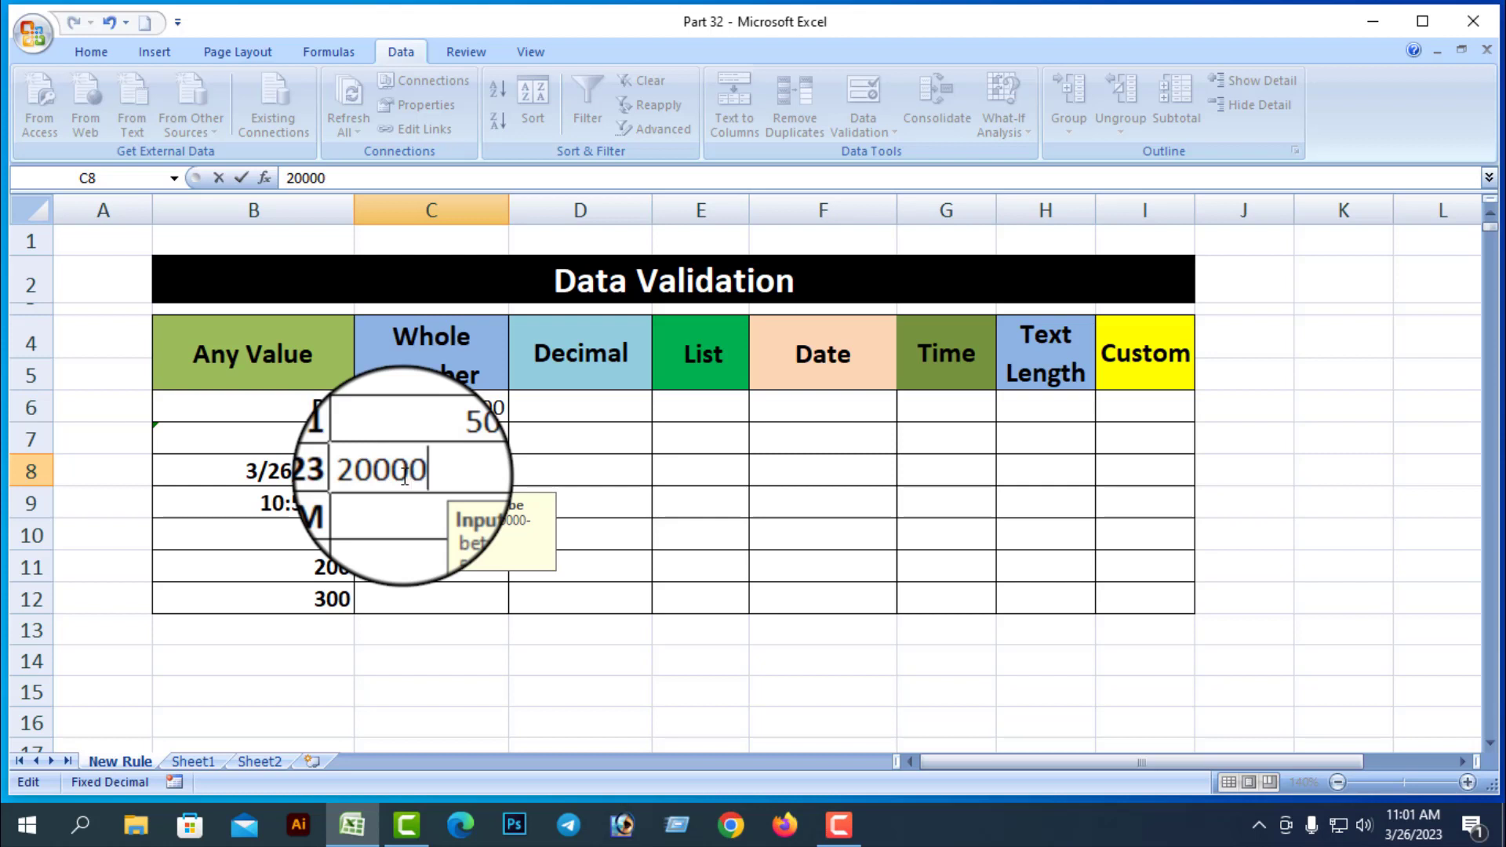
type("20000")
key("Return")
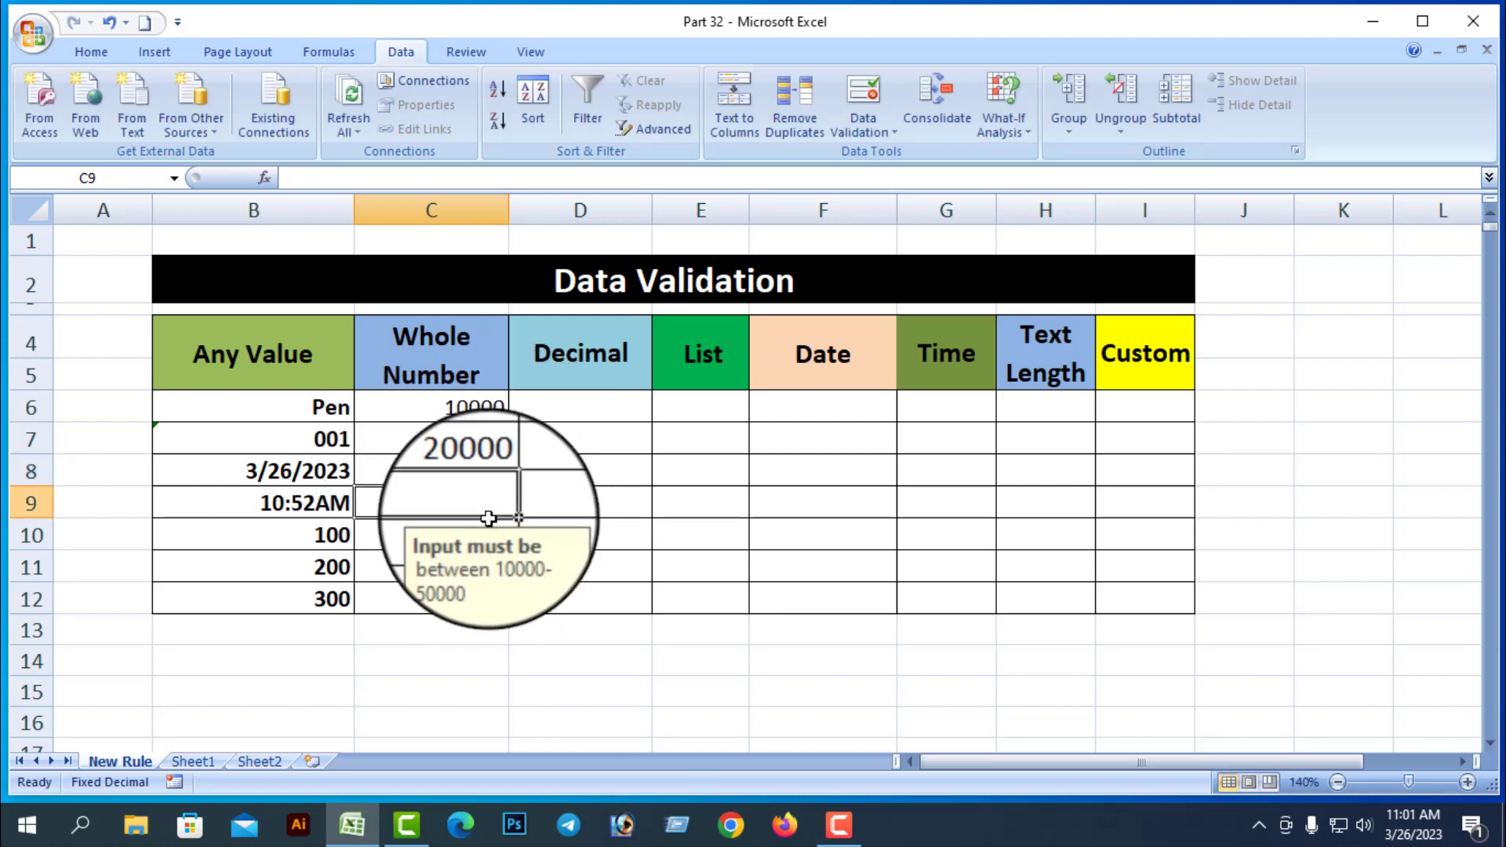
Enter 60000 in C9 and 70000 in C10, choosing to continue past the warning alert for both
type("60000")
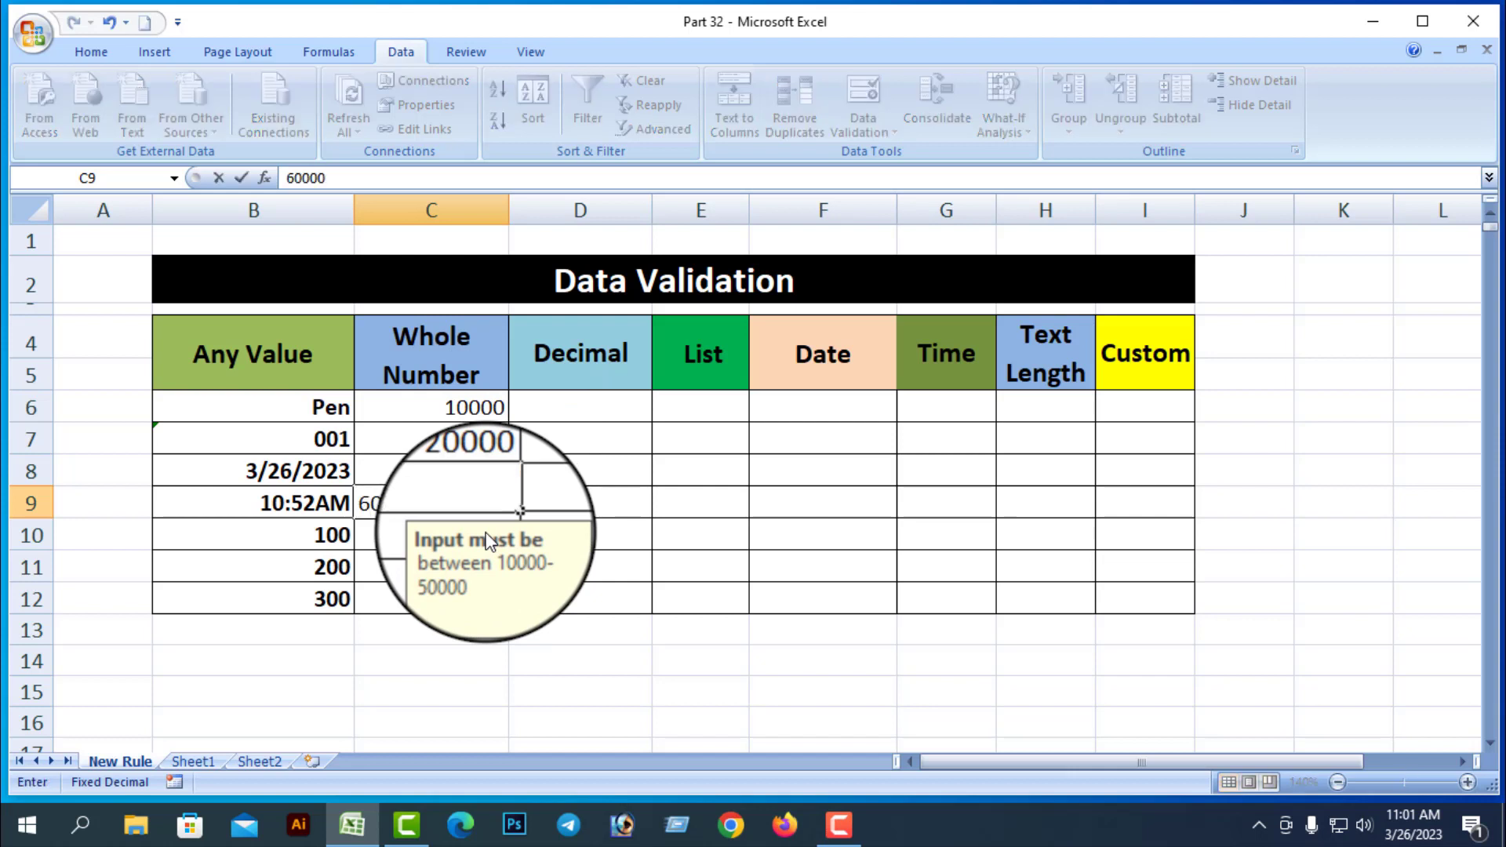
key("Return")
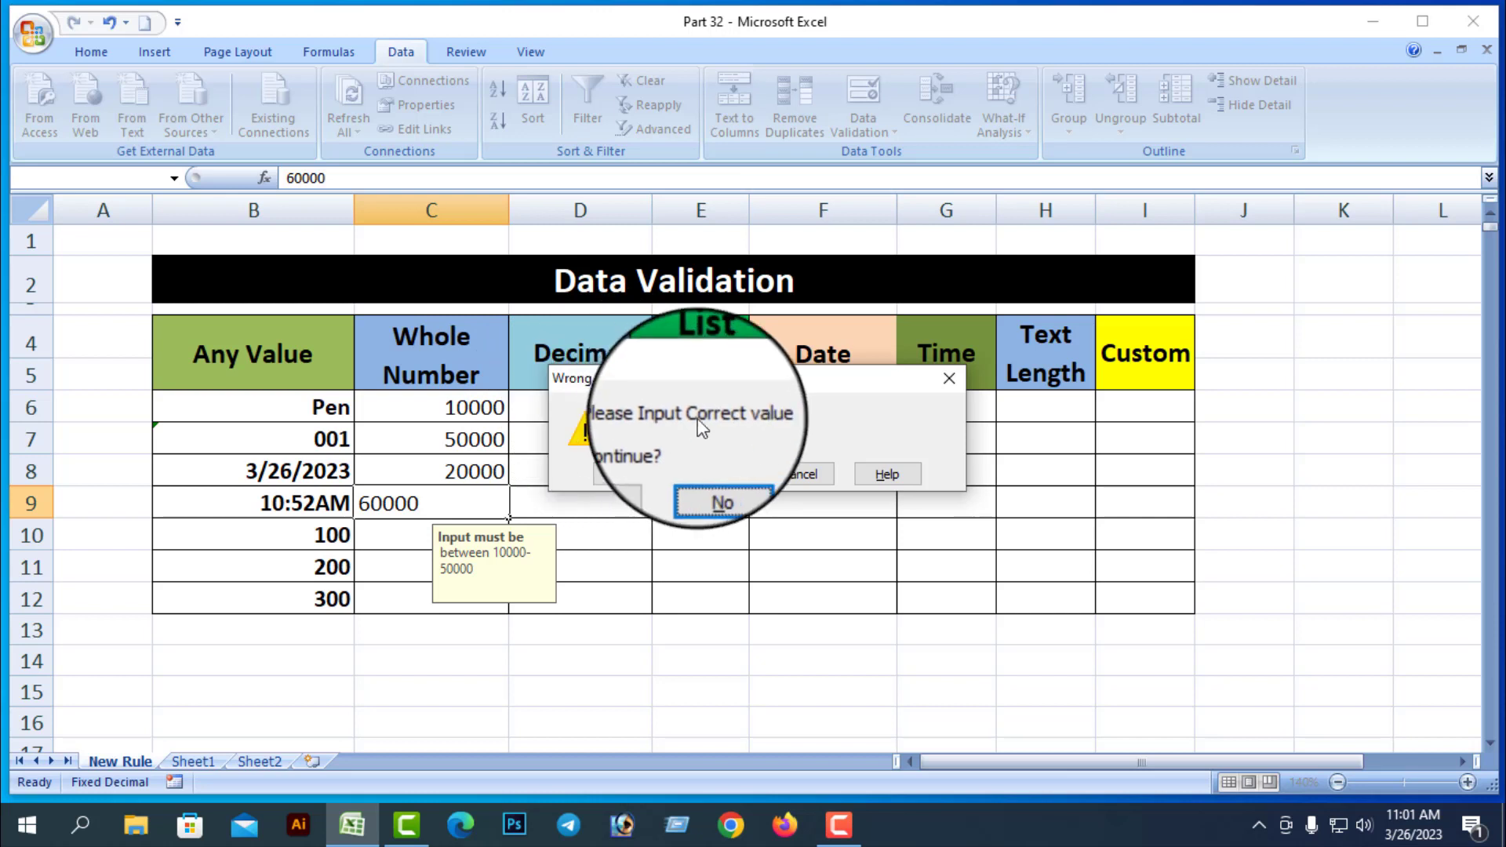
left_click(628, 475)
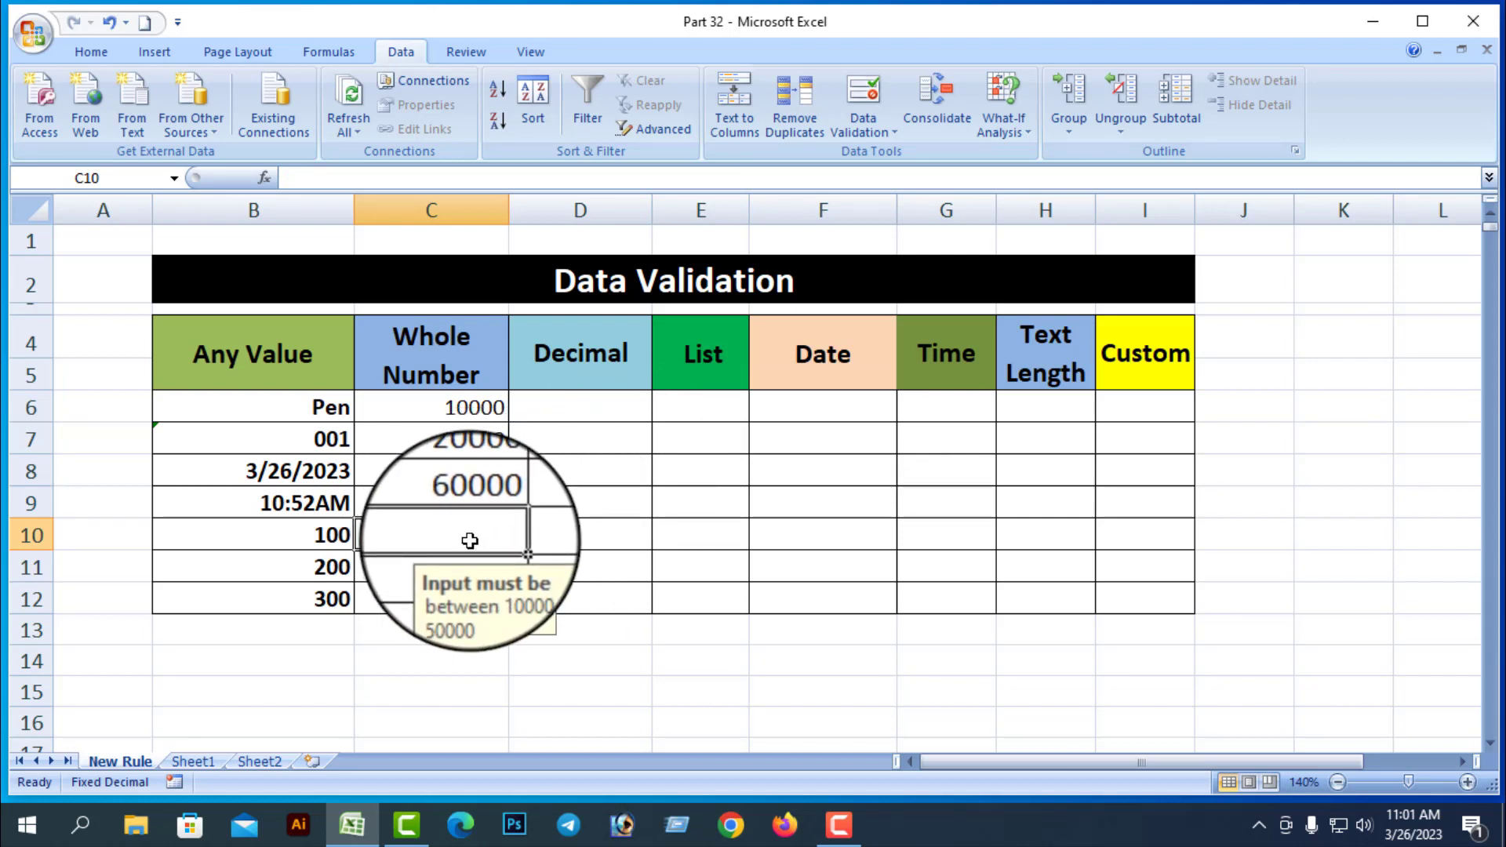
type("70000")
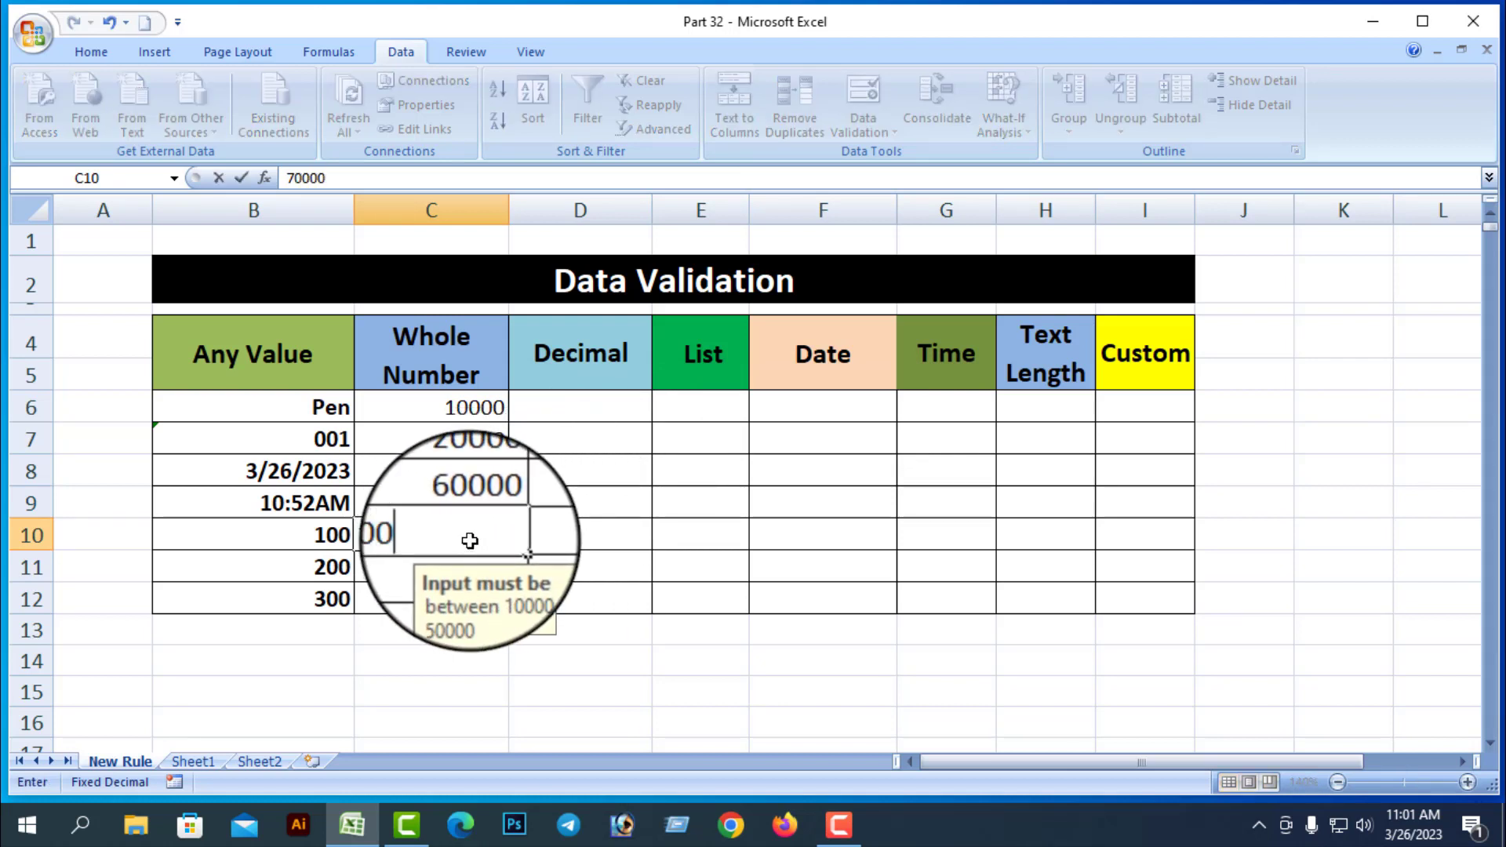
key("Return")
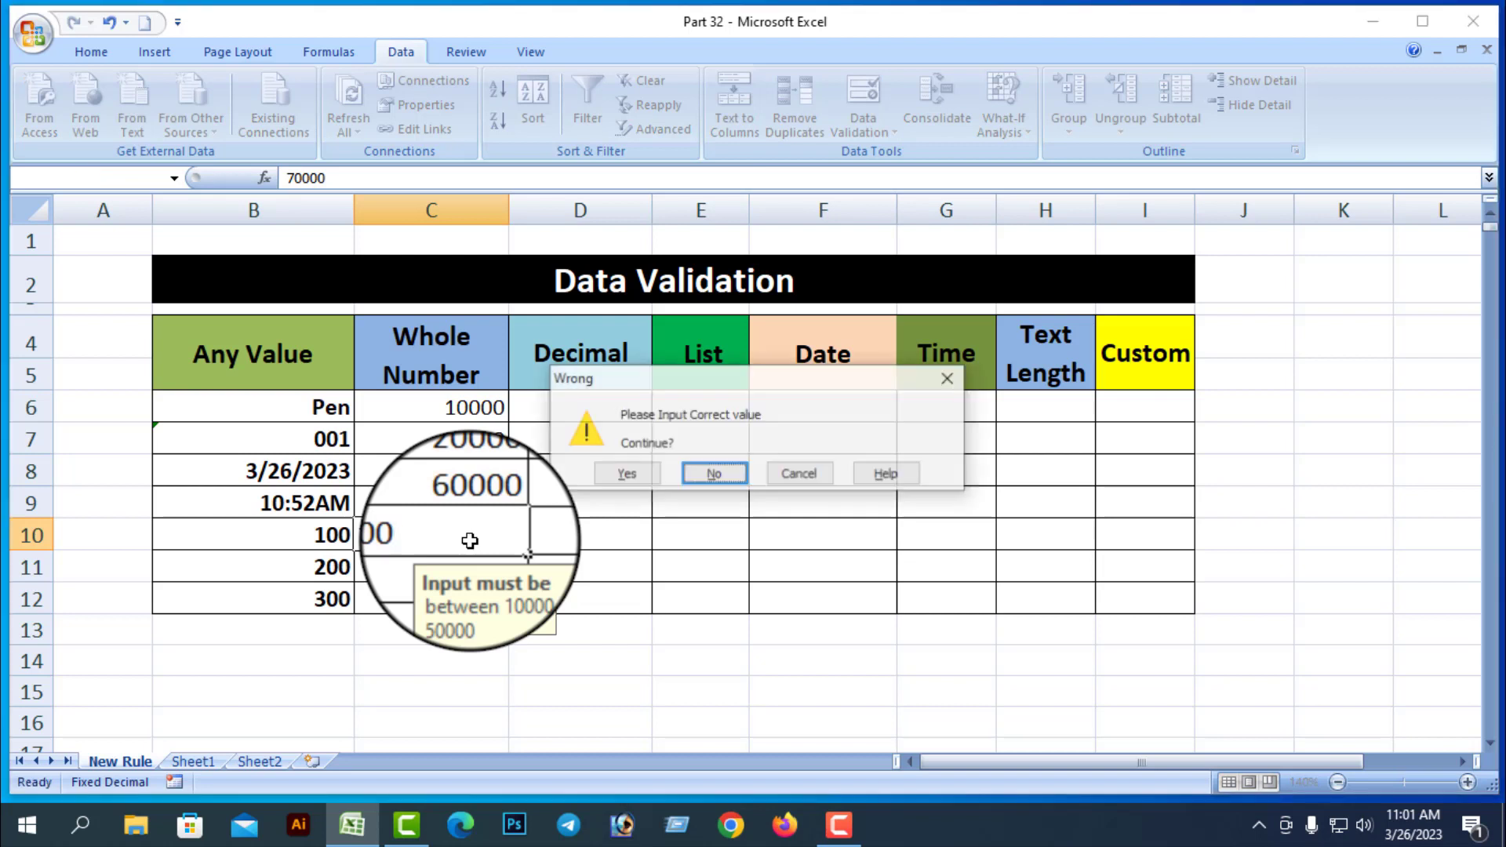
left_click(627, 474)
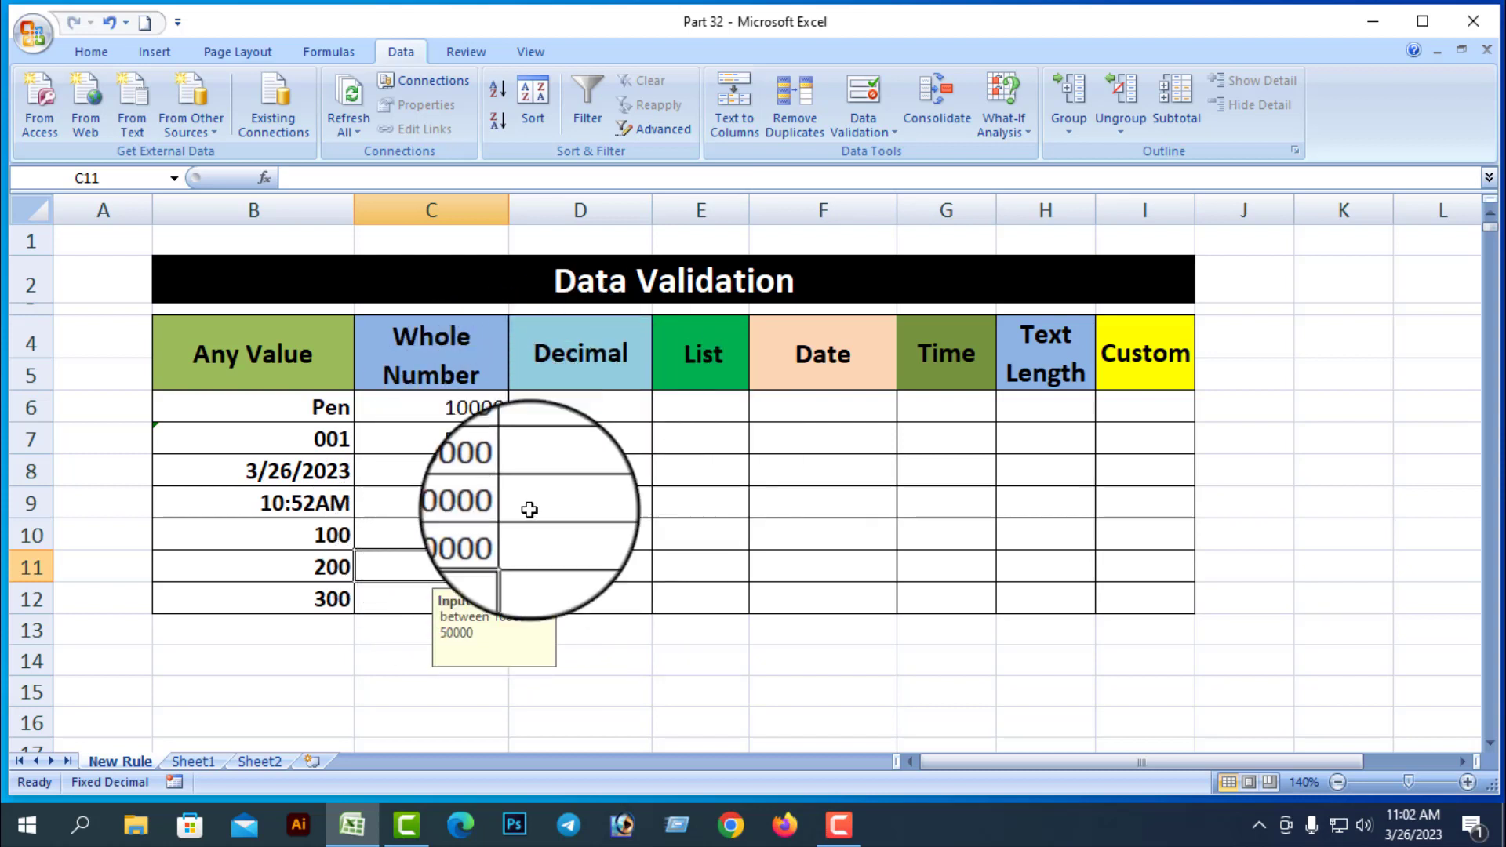
Circle the invalid data in the Whole Number cells C6:C12
left_click(699, 665)
left_click_drag(441, 412, 432, 559)
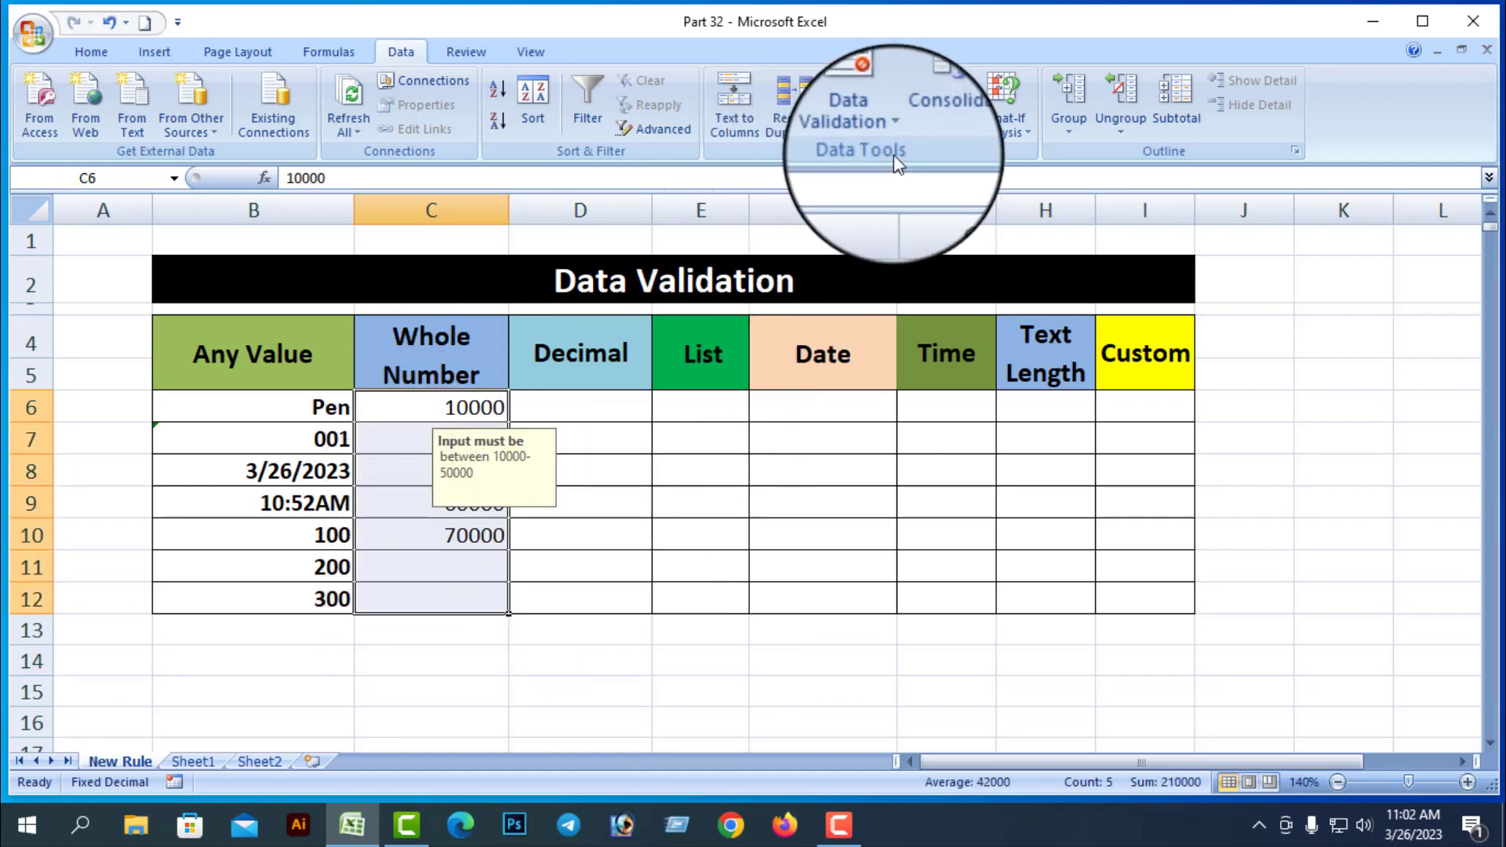
left_click(894, 132)
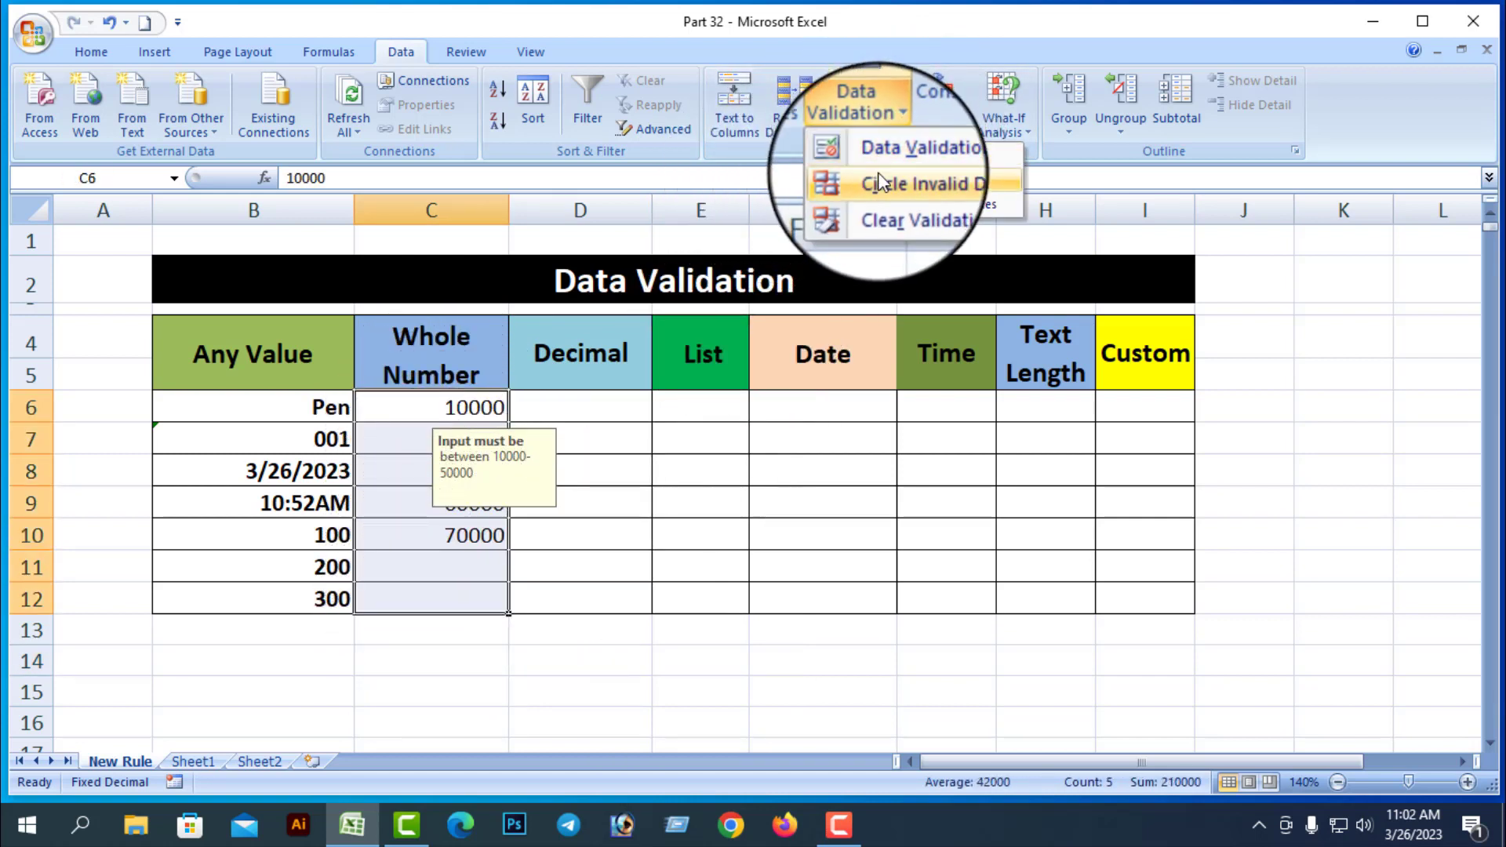
left_click(948, 182)
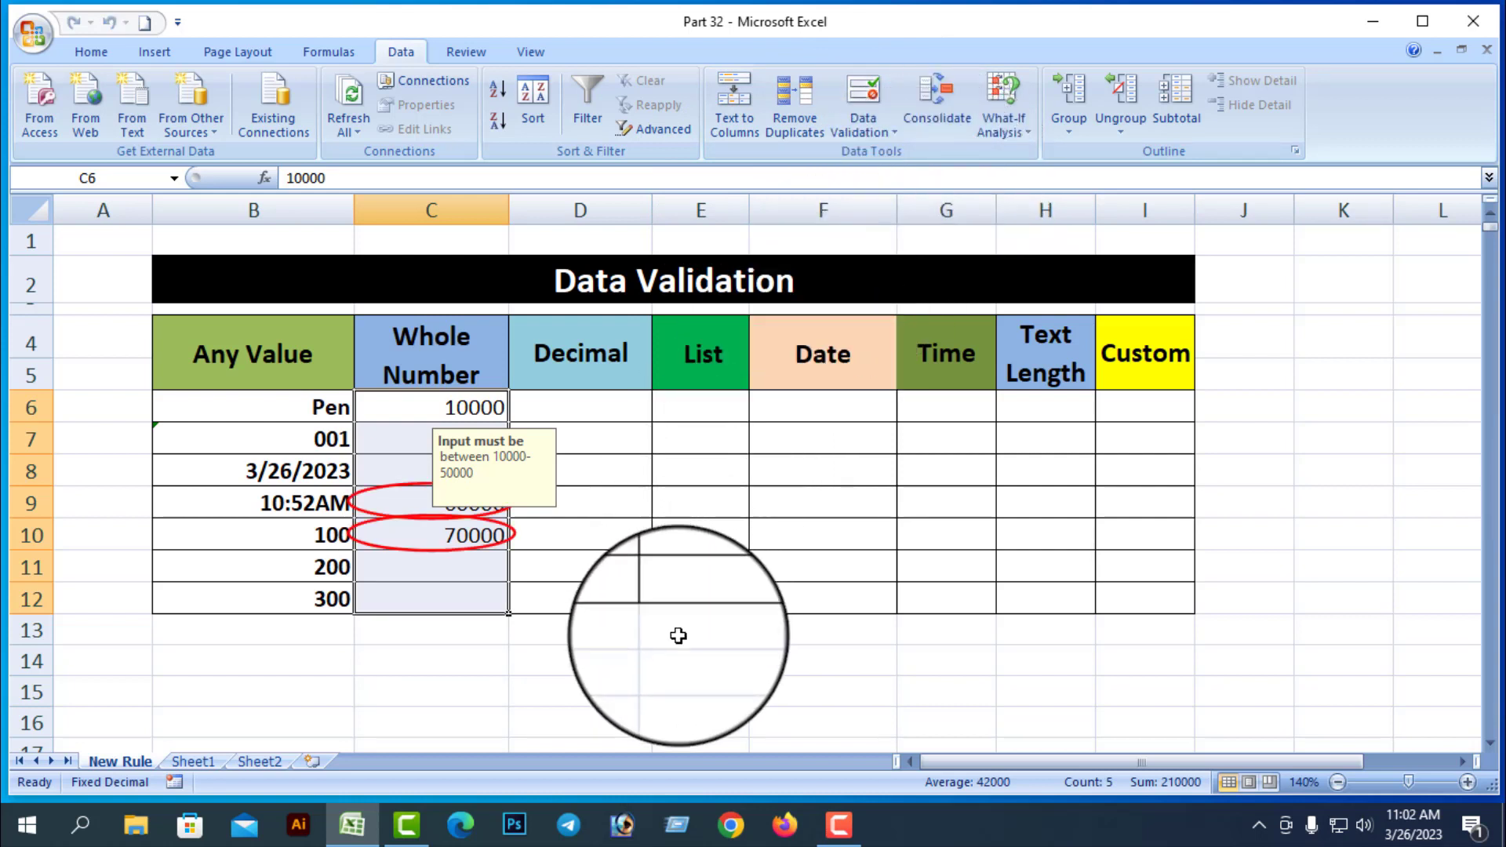
Clear the validation circles from the Whole Number column
left_click(690, 659)
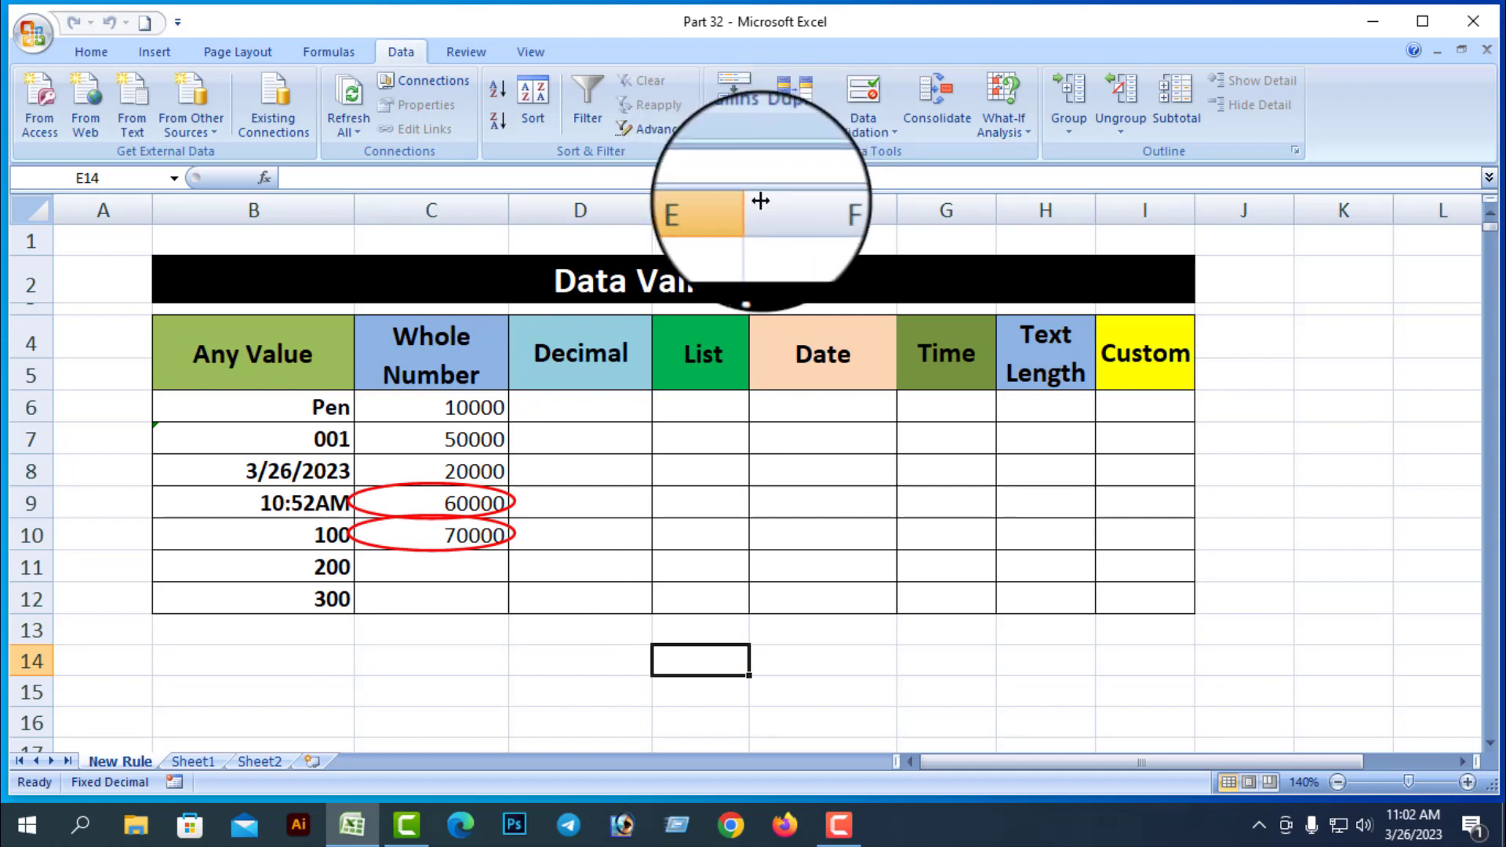
left_click(896, 129)
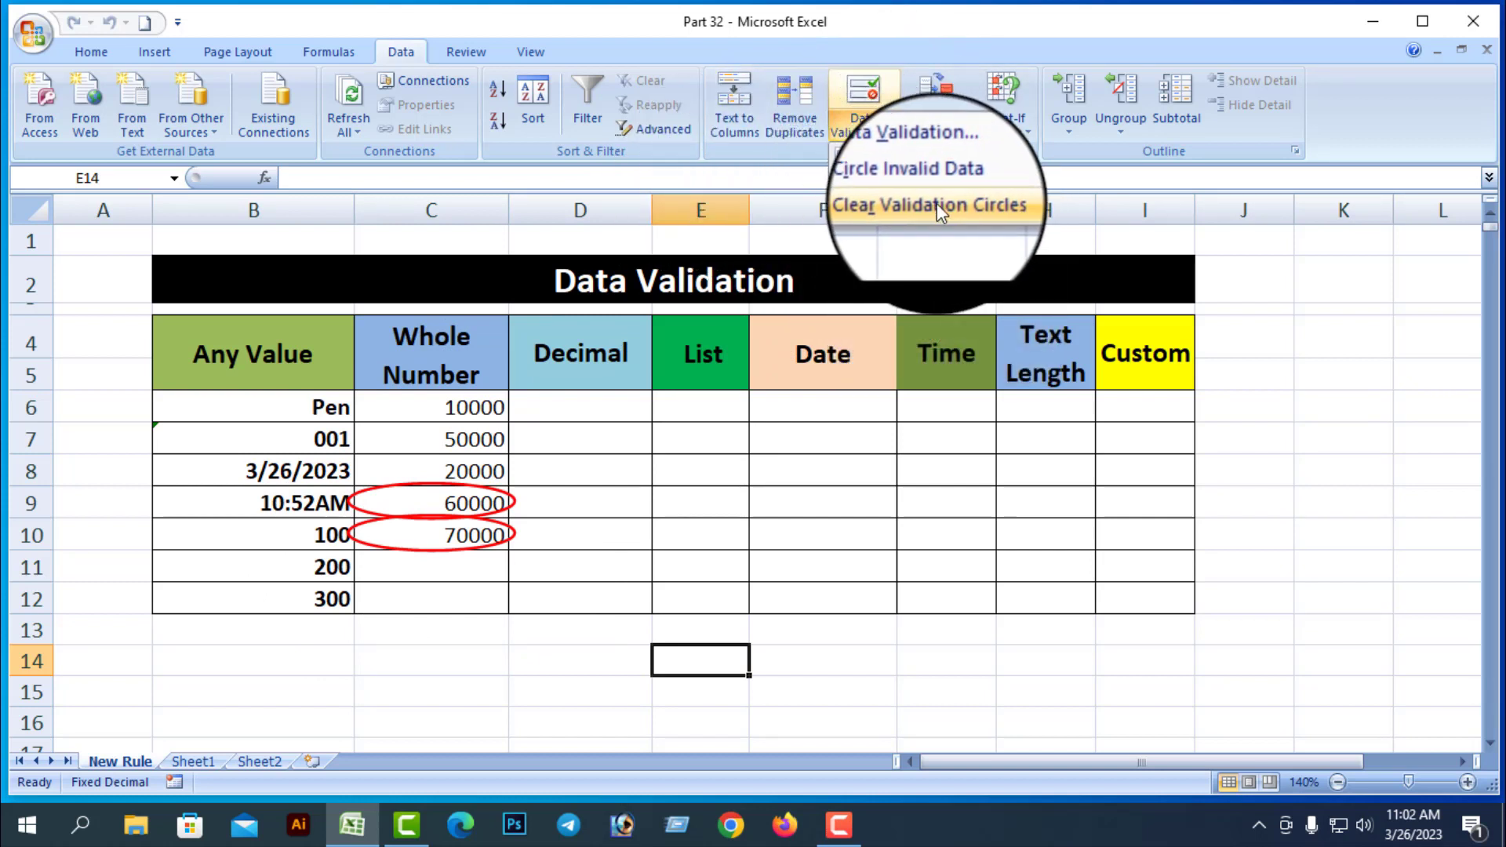
left_click(962, 207)
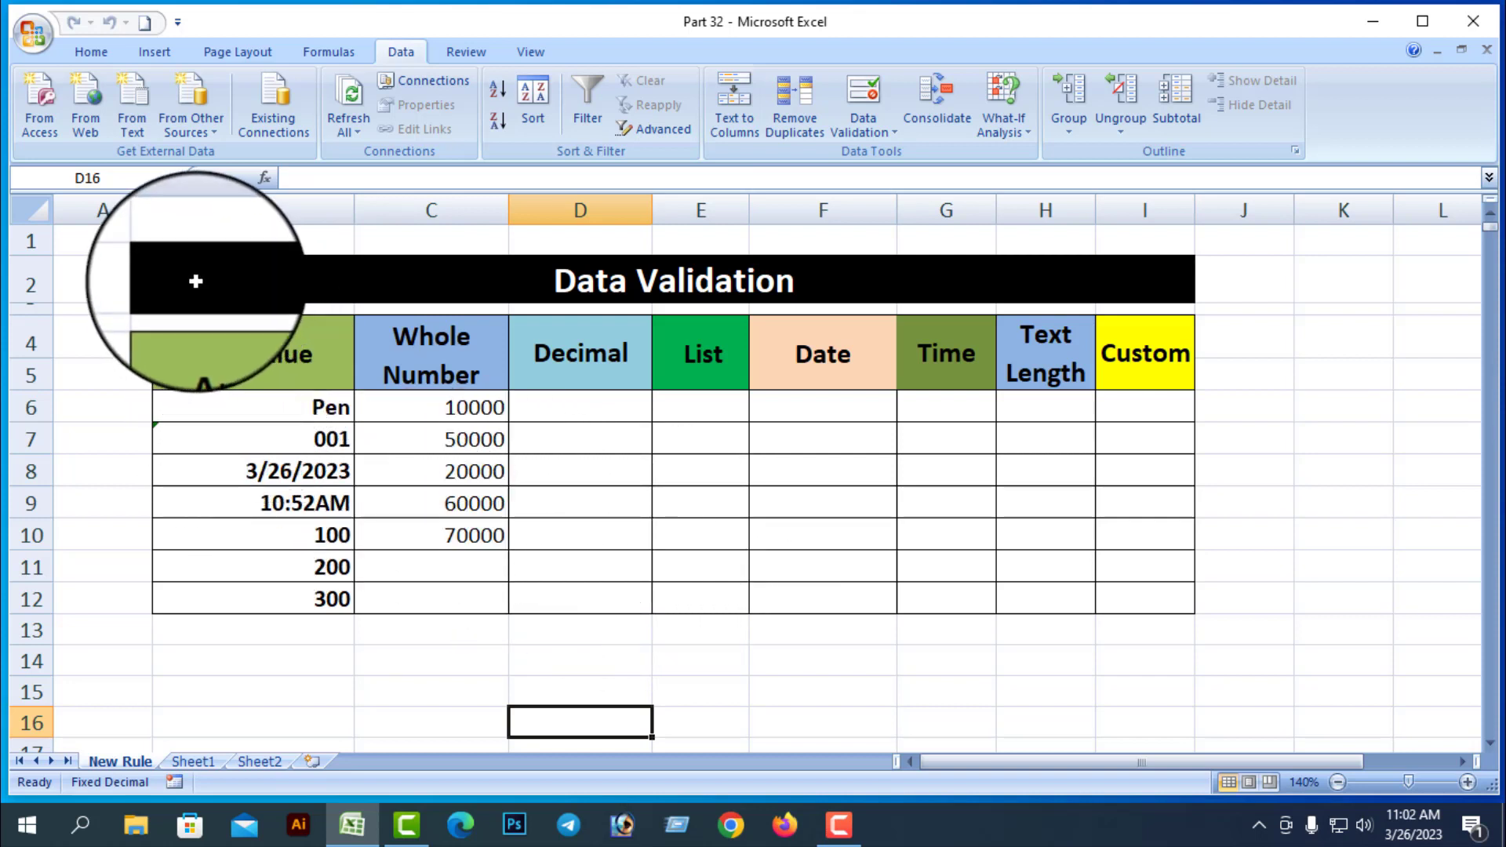
Clear all data validation settings from the whole table B2:I12, extending validation to the cells without it
left_click_drag(197, 286, 498, 588)
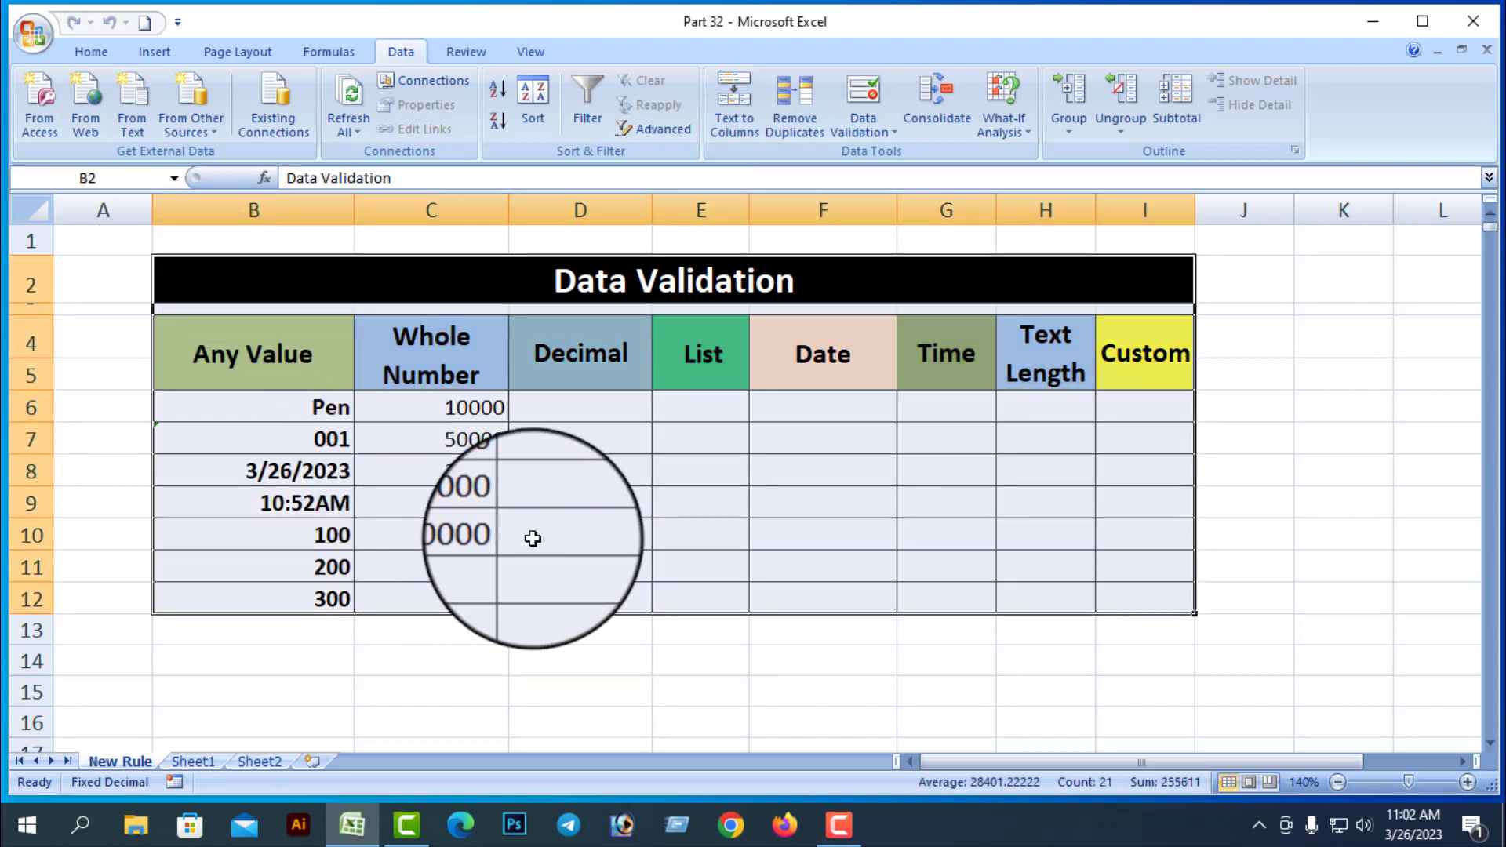
left_click(896, 133)
left_click(902, 153)
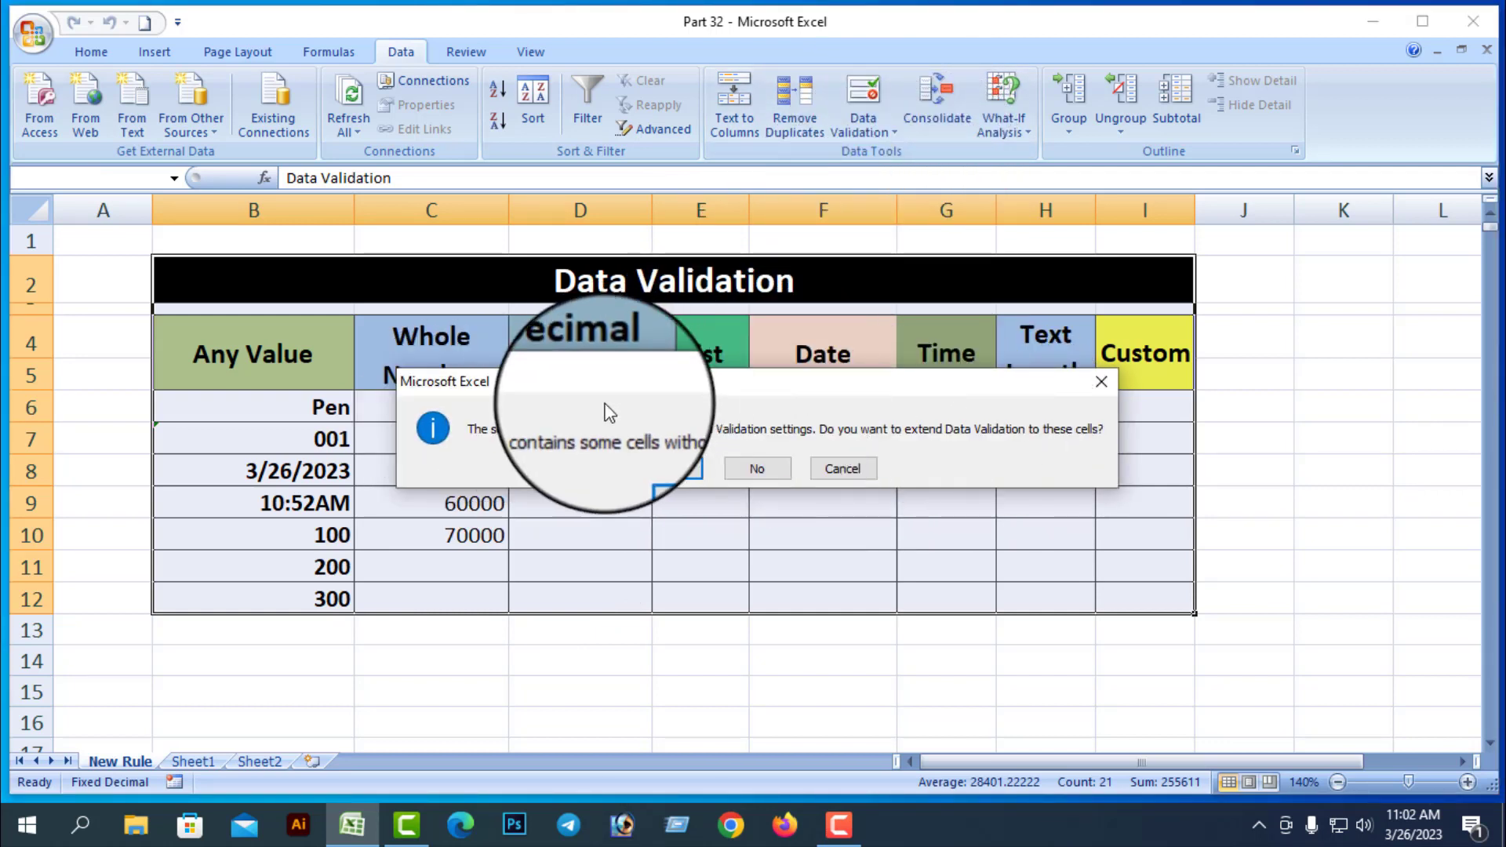
left_click(673, 469)
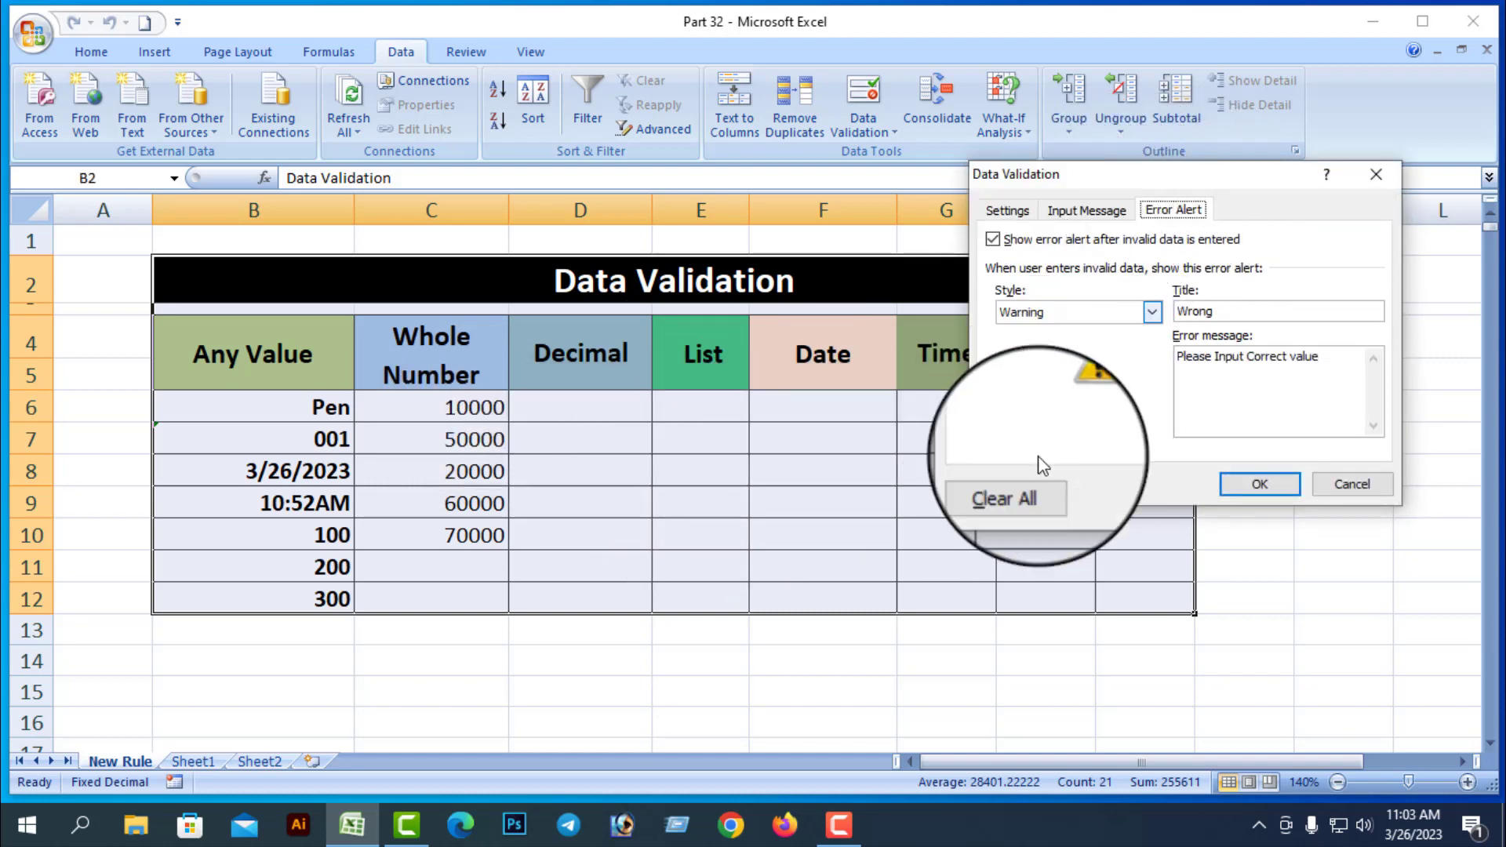
left_click(1014, 483)
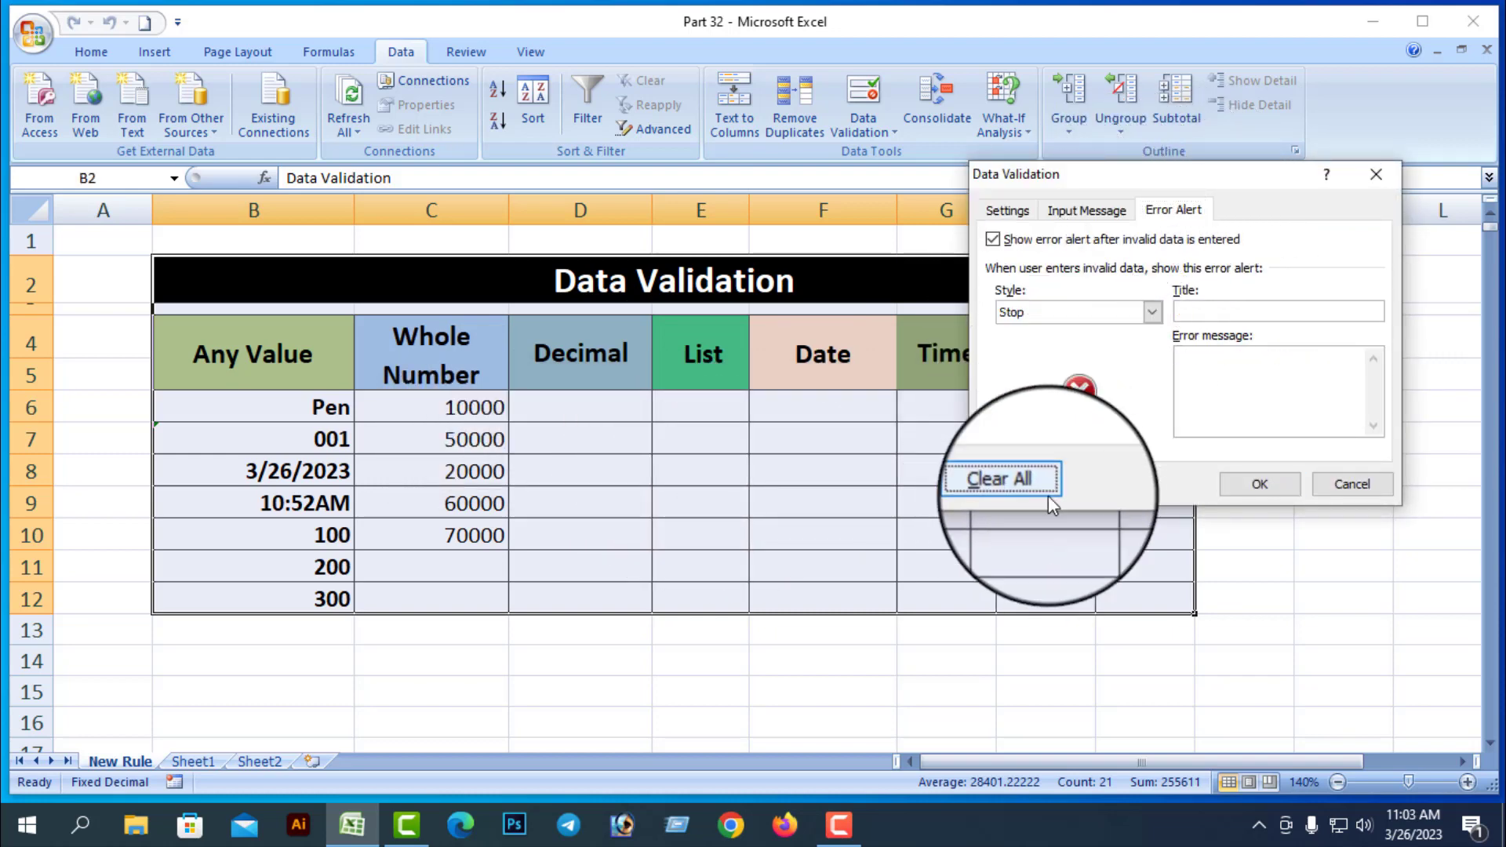
left_click(1265, 487)
left_click(1243, 540)
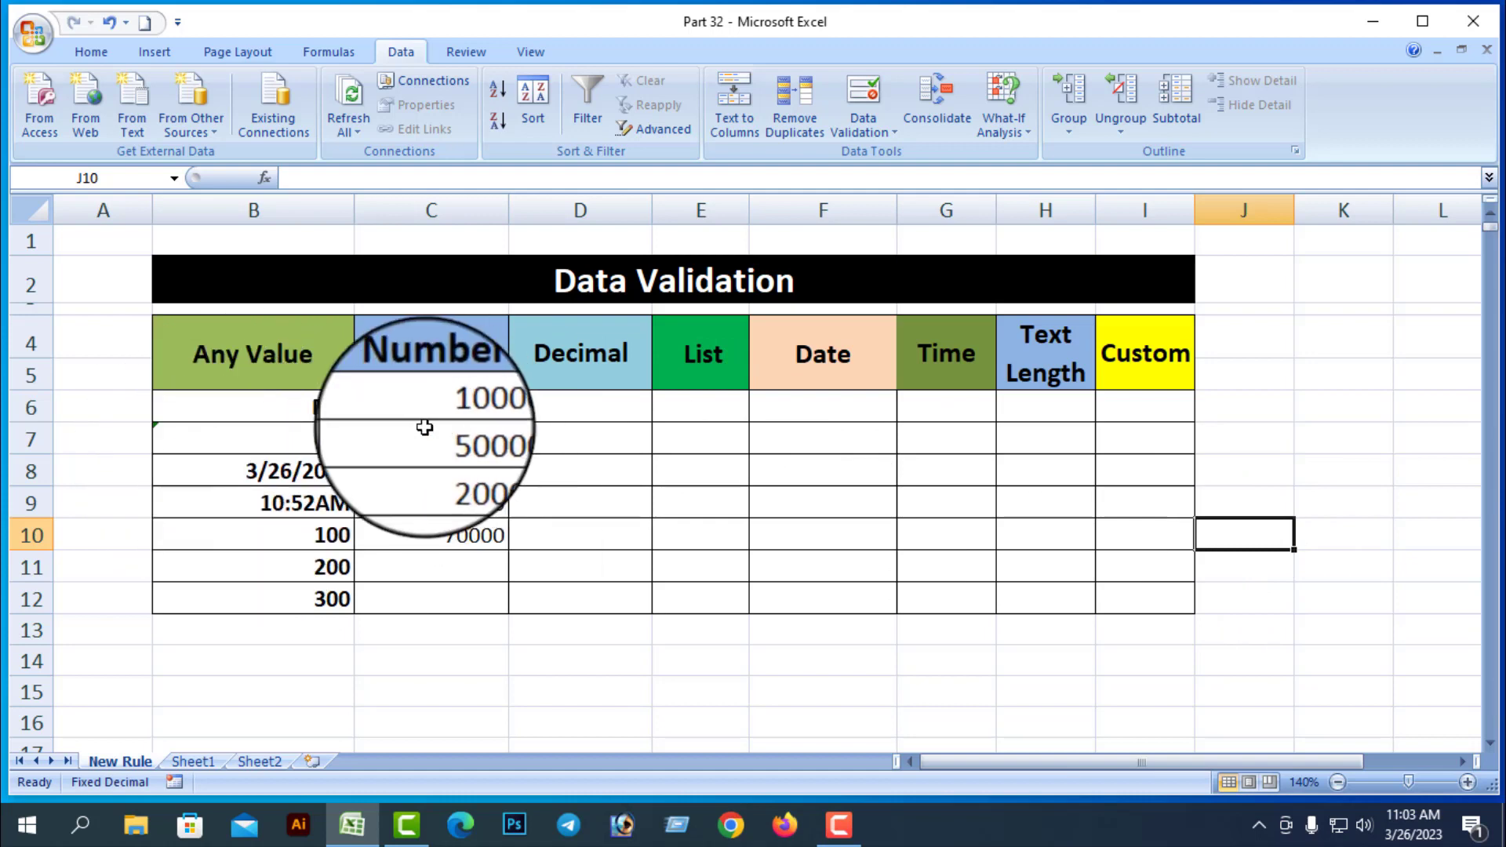
Check the validation criteria, input message and error alert settings of the Whole Number cells C6:C12
left_click_drag(424, 408, 430, 599)
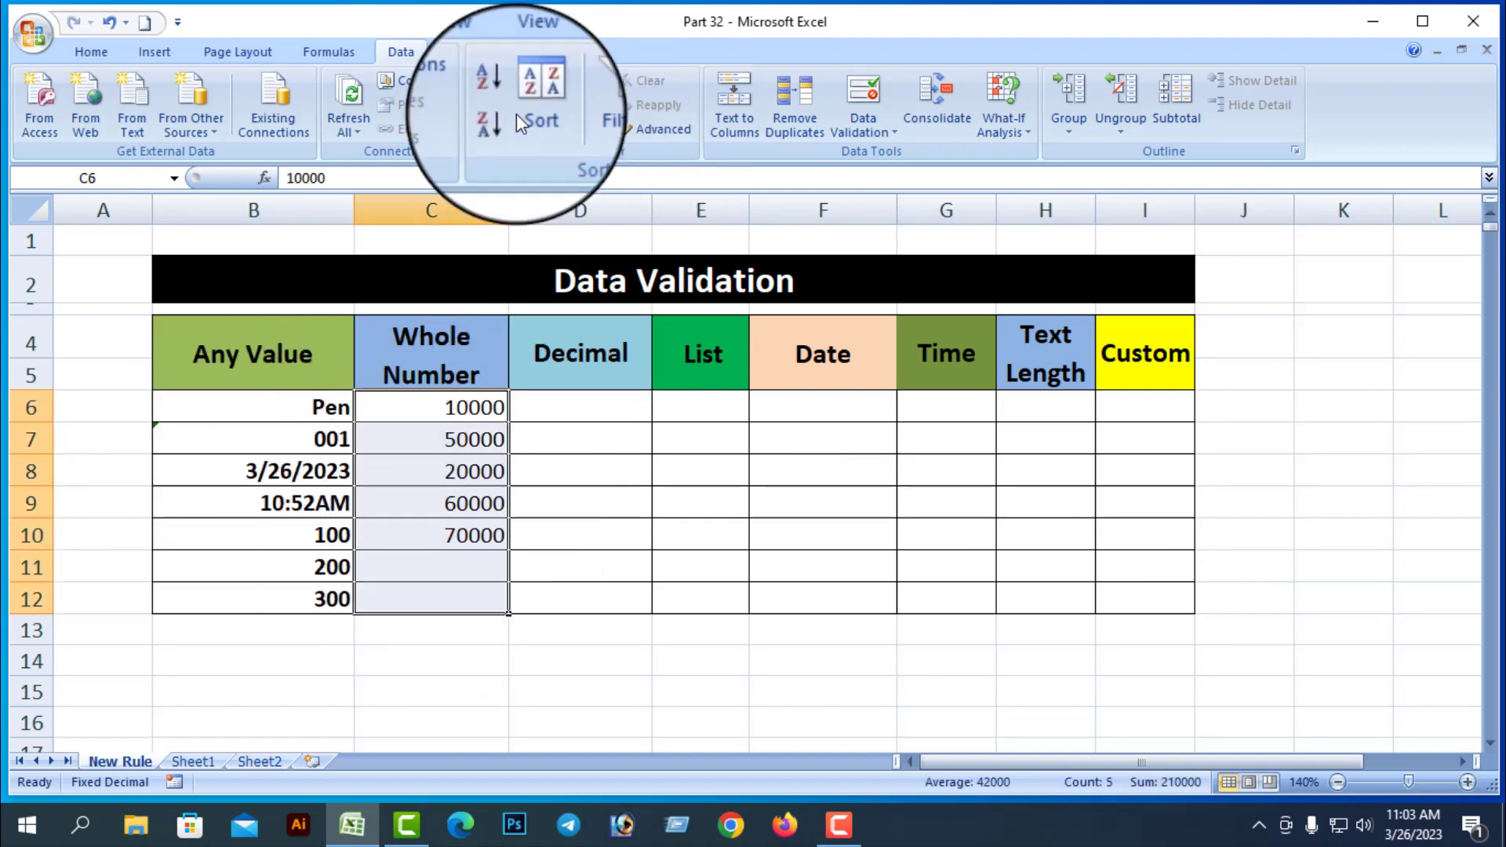
left_click(893, 129)
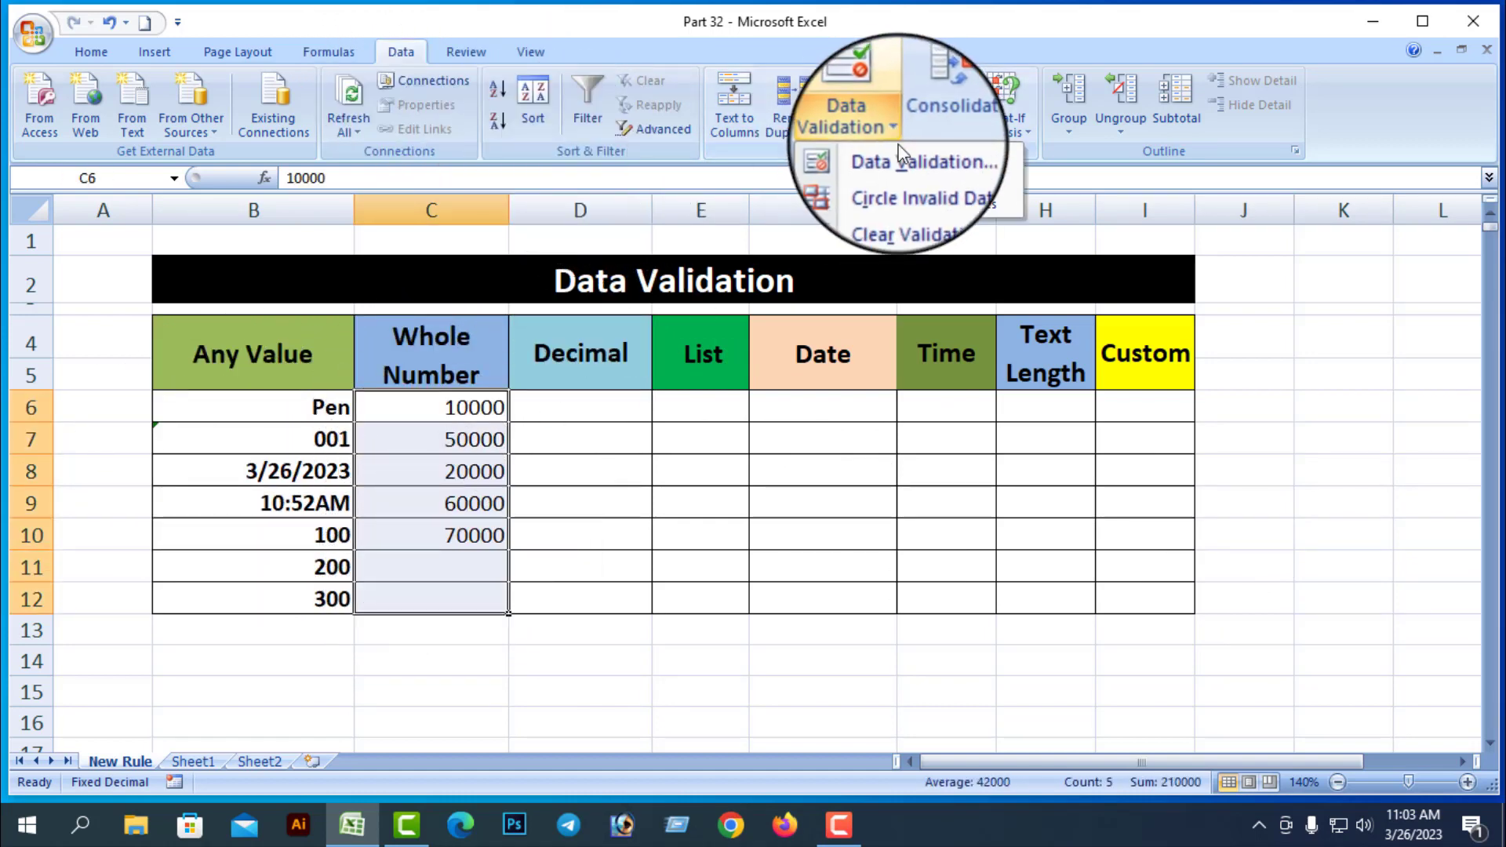
left_click(916, 152)
left_click(1007, 210)
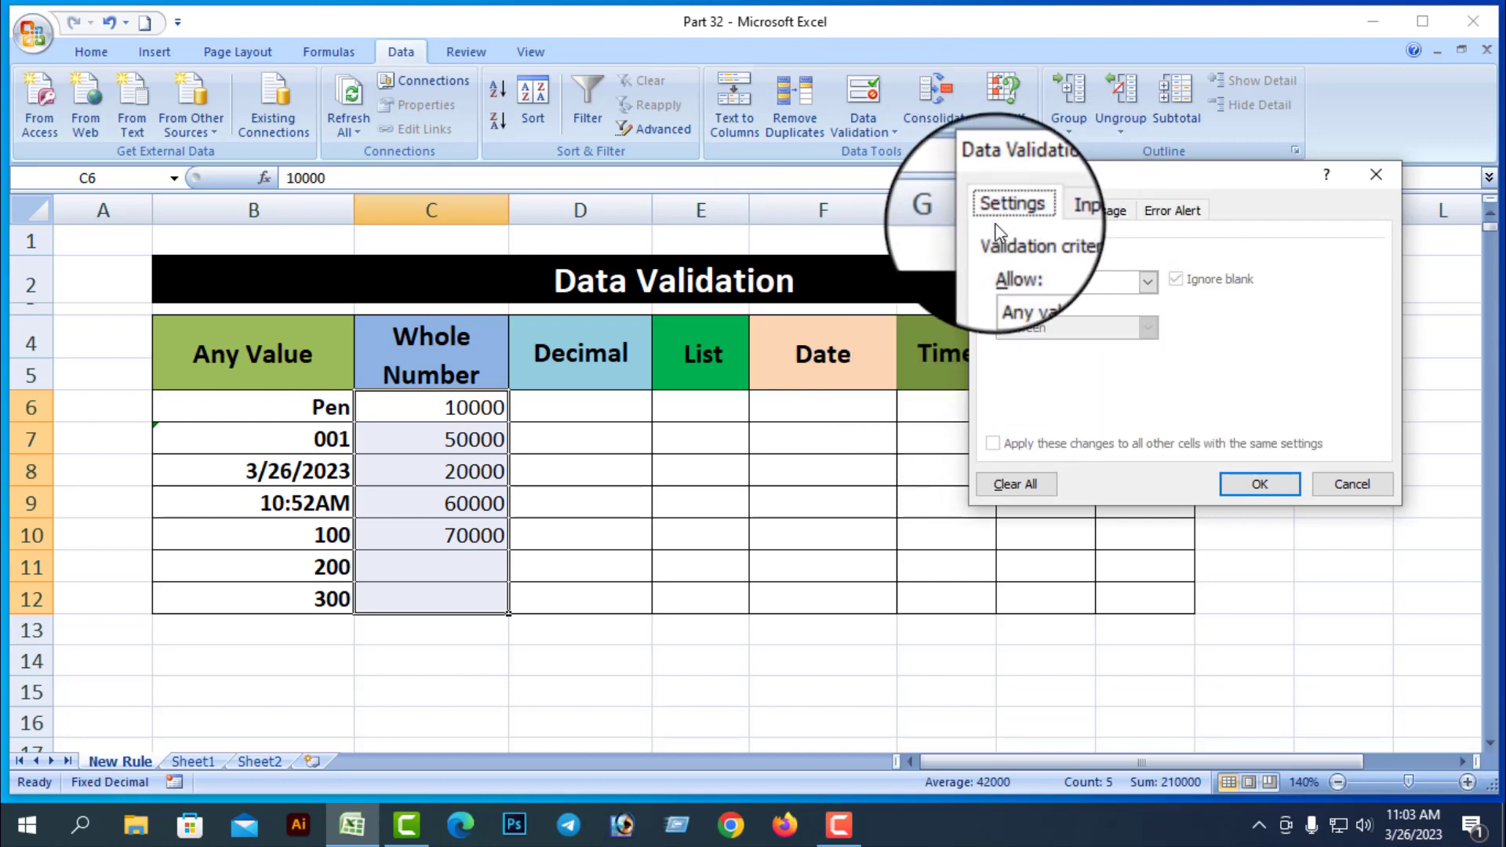
left_click(1087, 211)
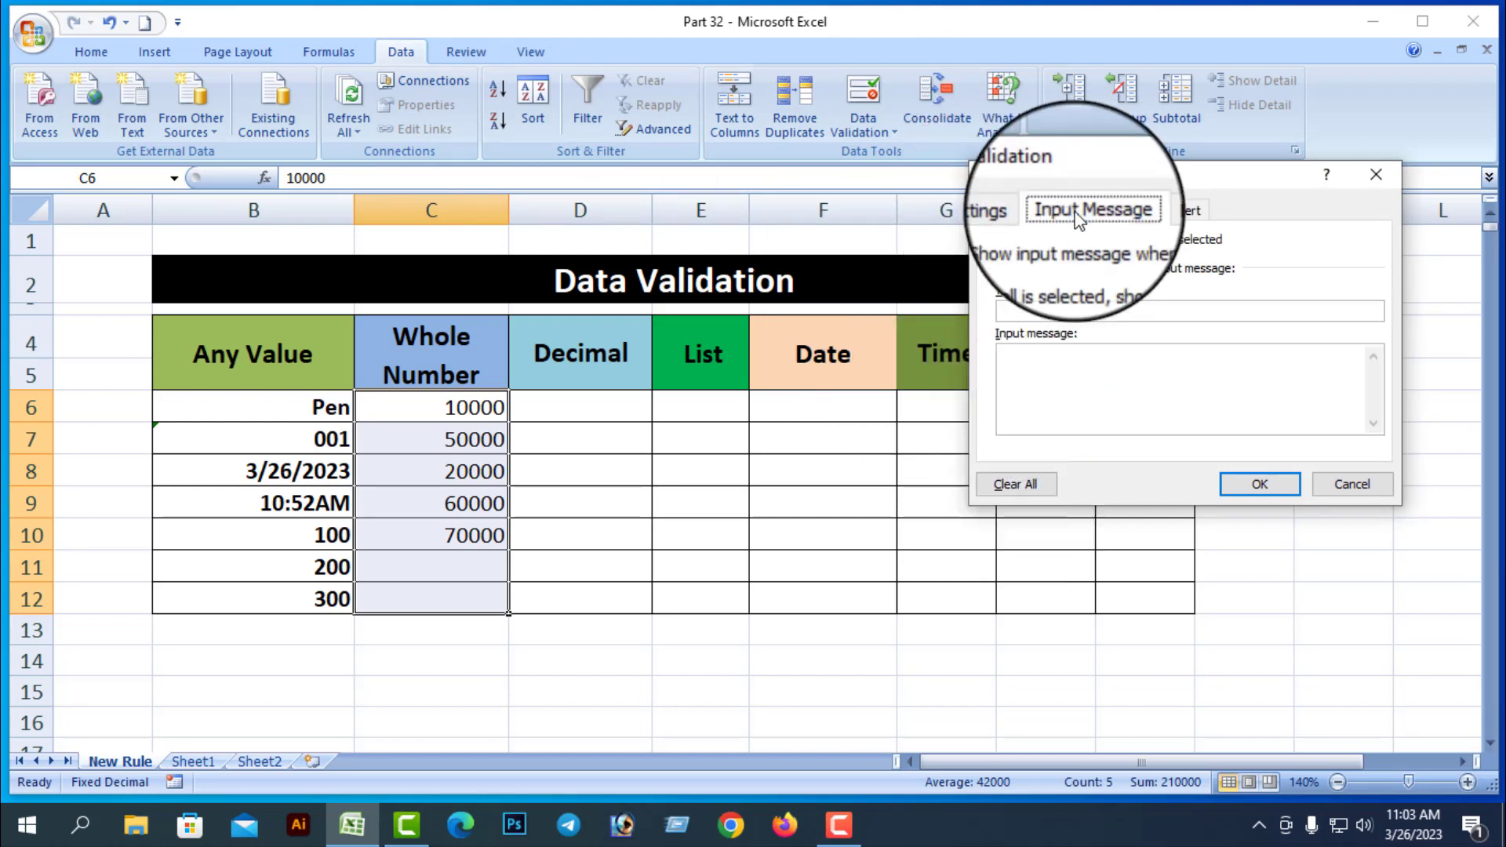
left_click(1172, 210)
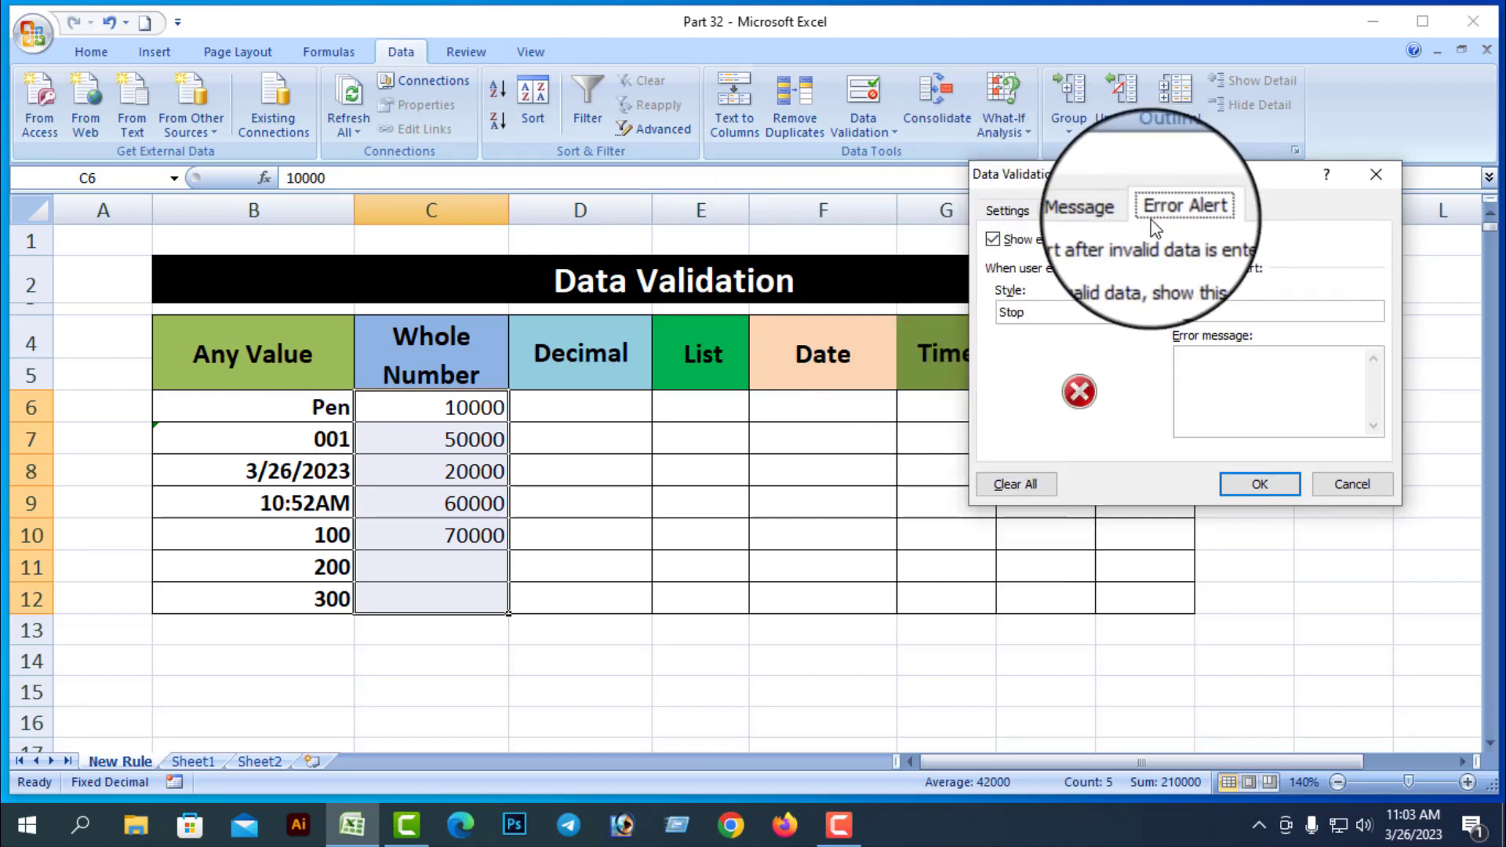
left_click(1255, 485)
left_click(1083, 673)
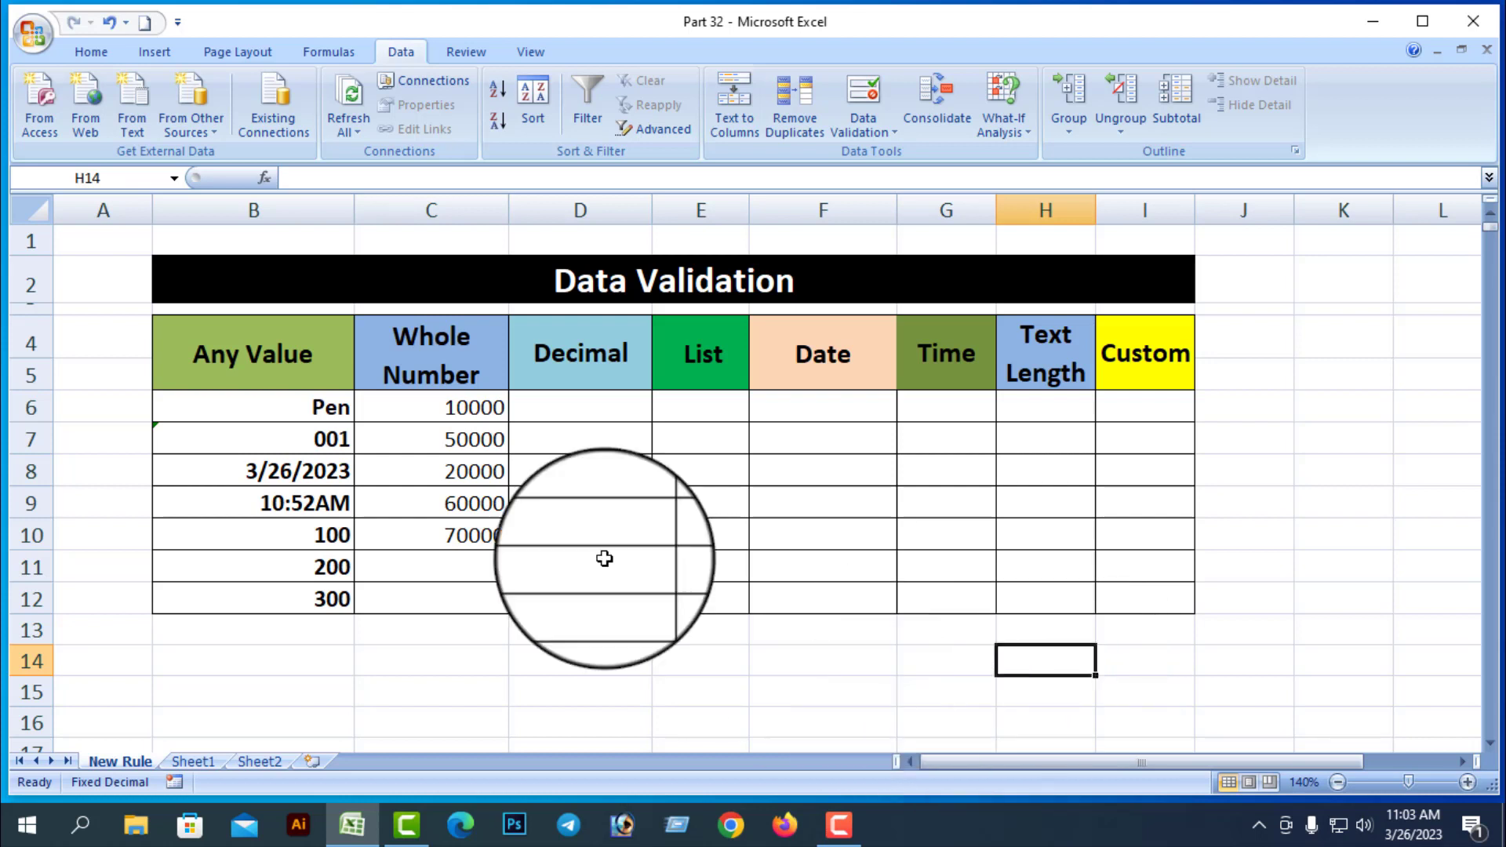
Delete the test entries from the Whole Number cells C6:C12
left_click_drag(471, 408, 471, 595)
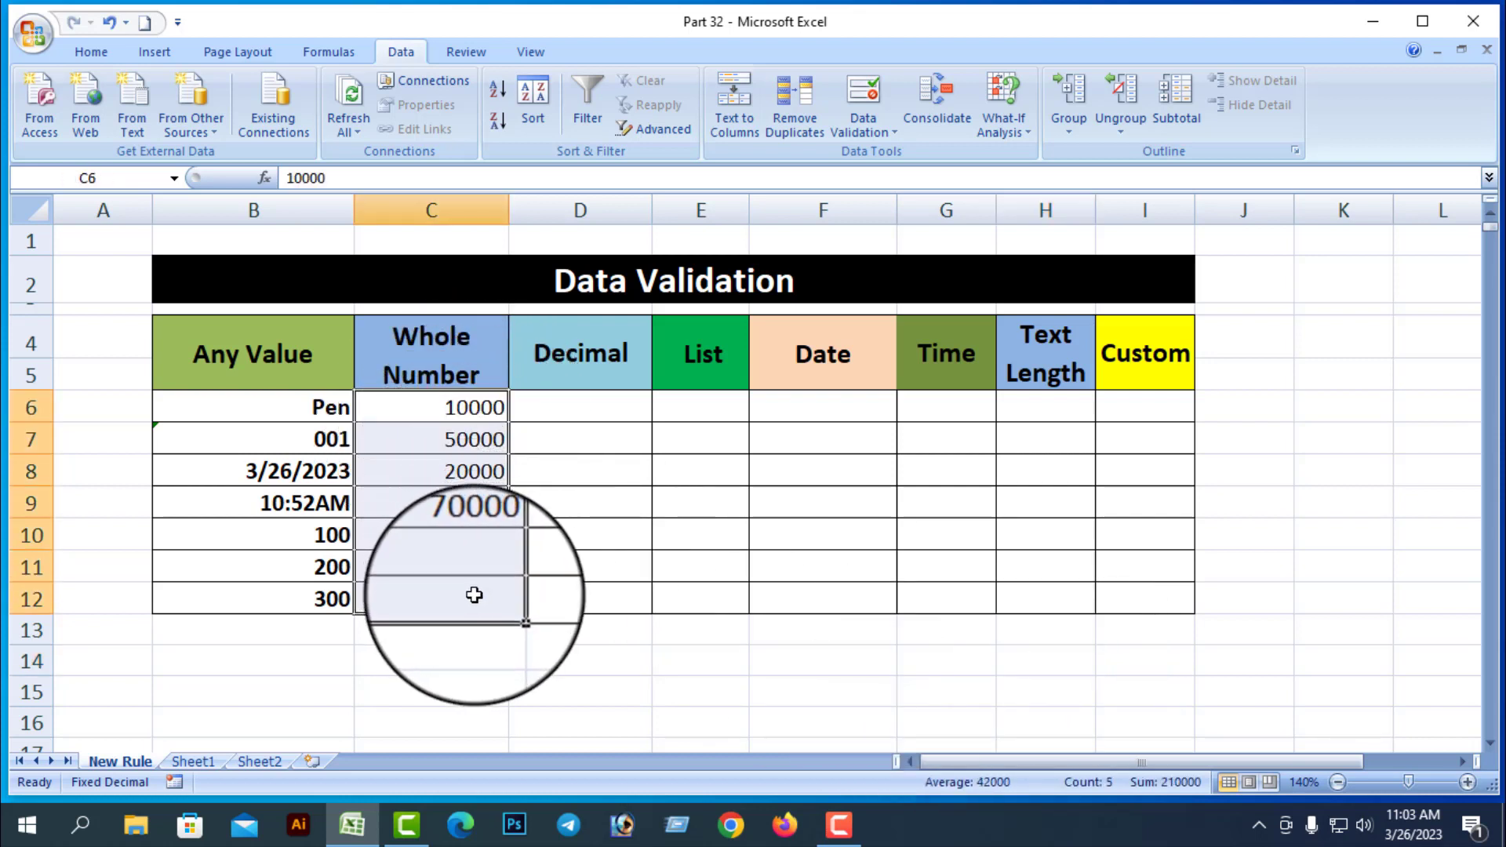
key("Delete")
left_click(535, 667)
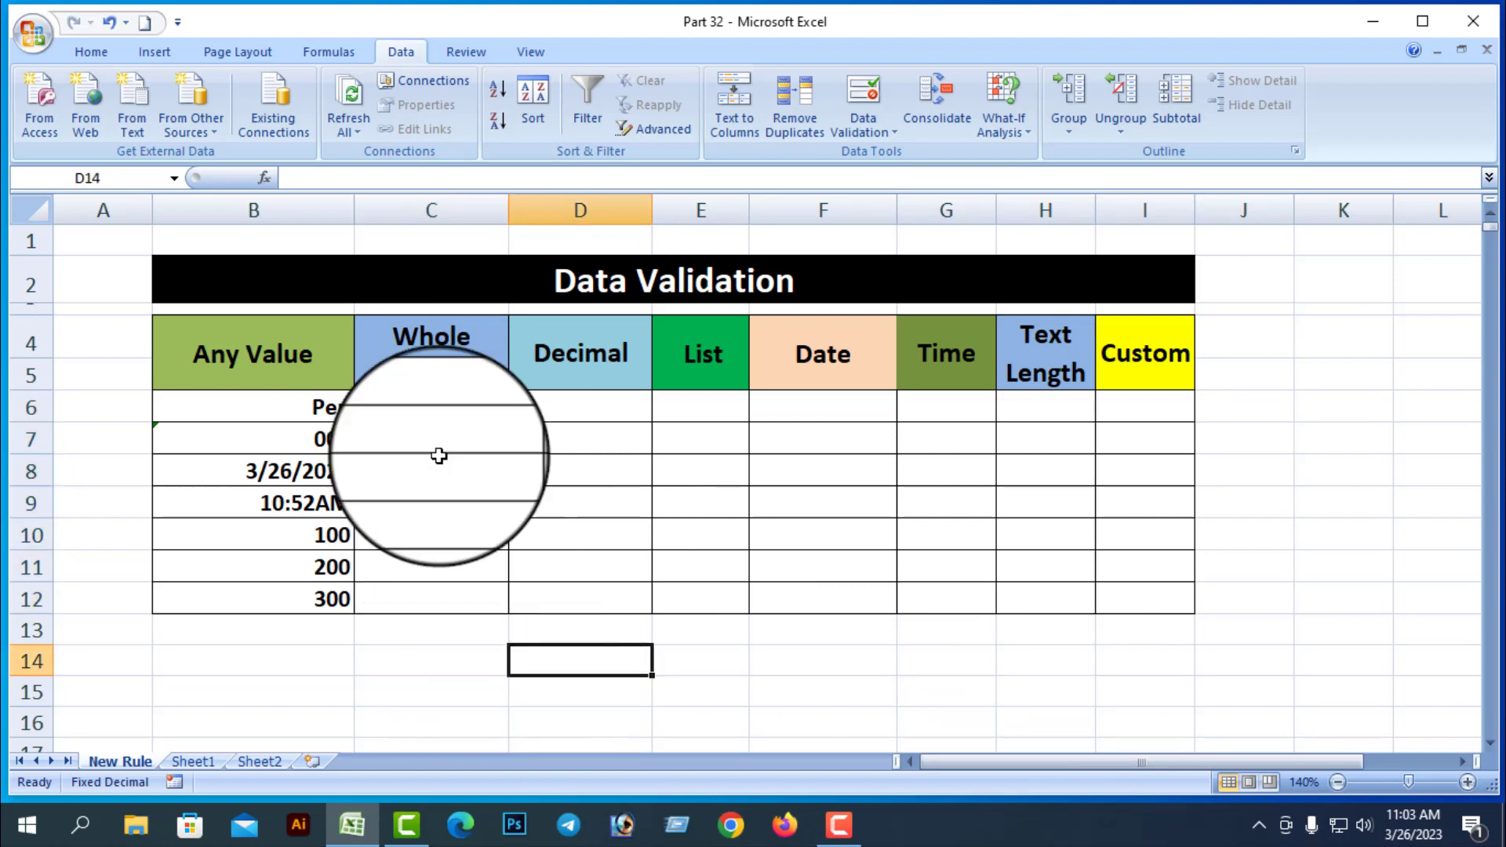
Apply a Whole number validation rule to C6:C12 with the condition not between, minimum 10000 and maximum 50000
left_click_drag(454, 404, 463, 595)
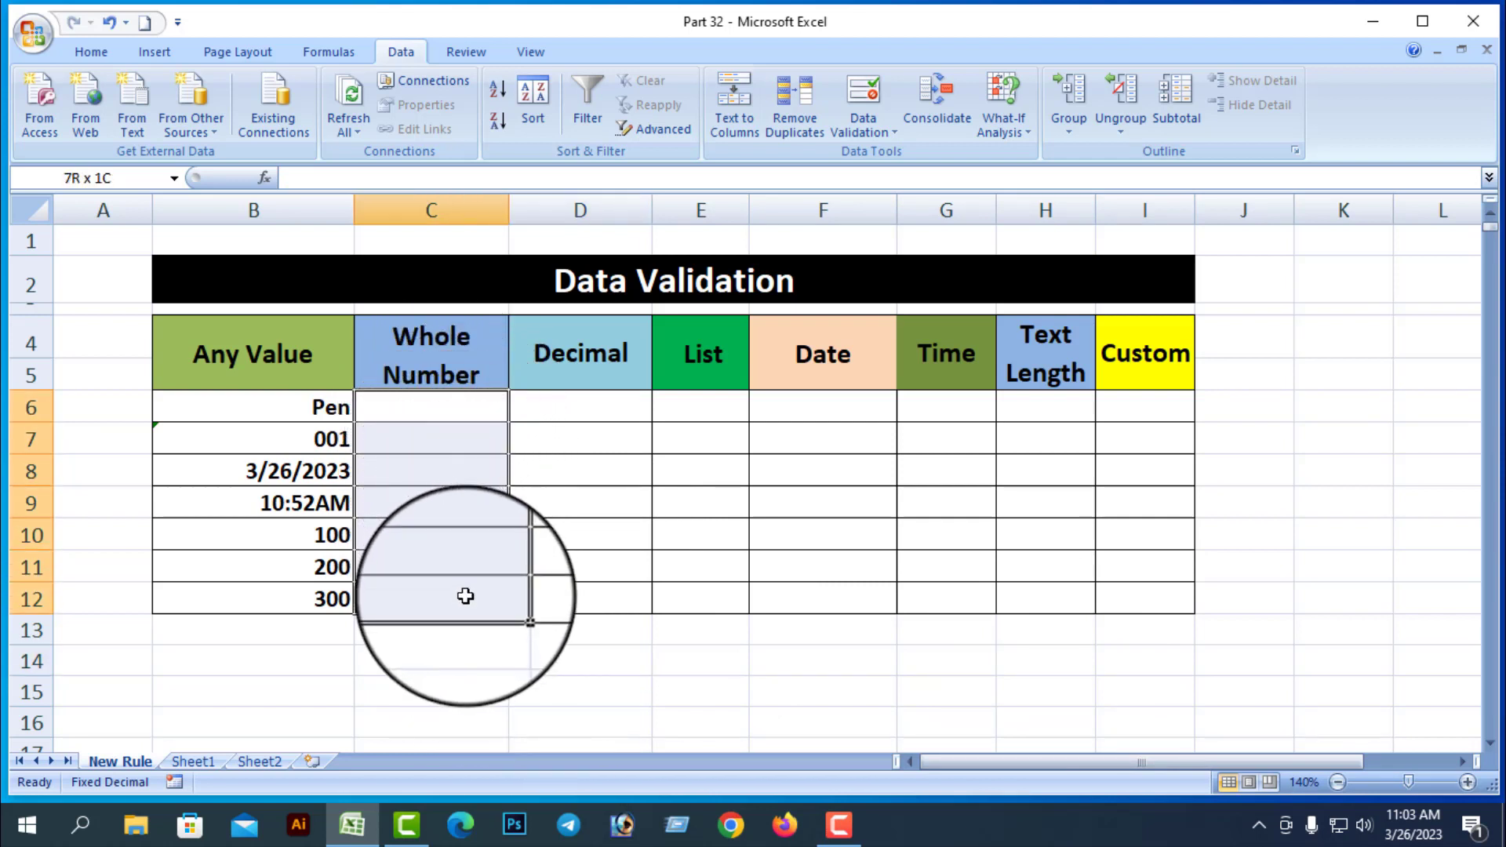
left_click(896, 129)
left_click(916, 157)
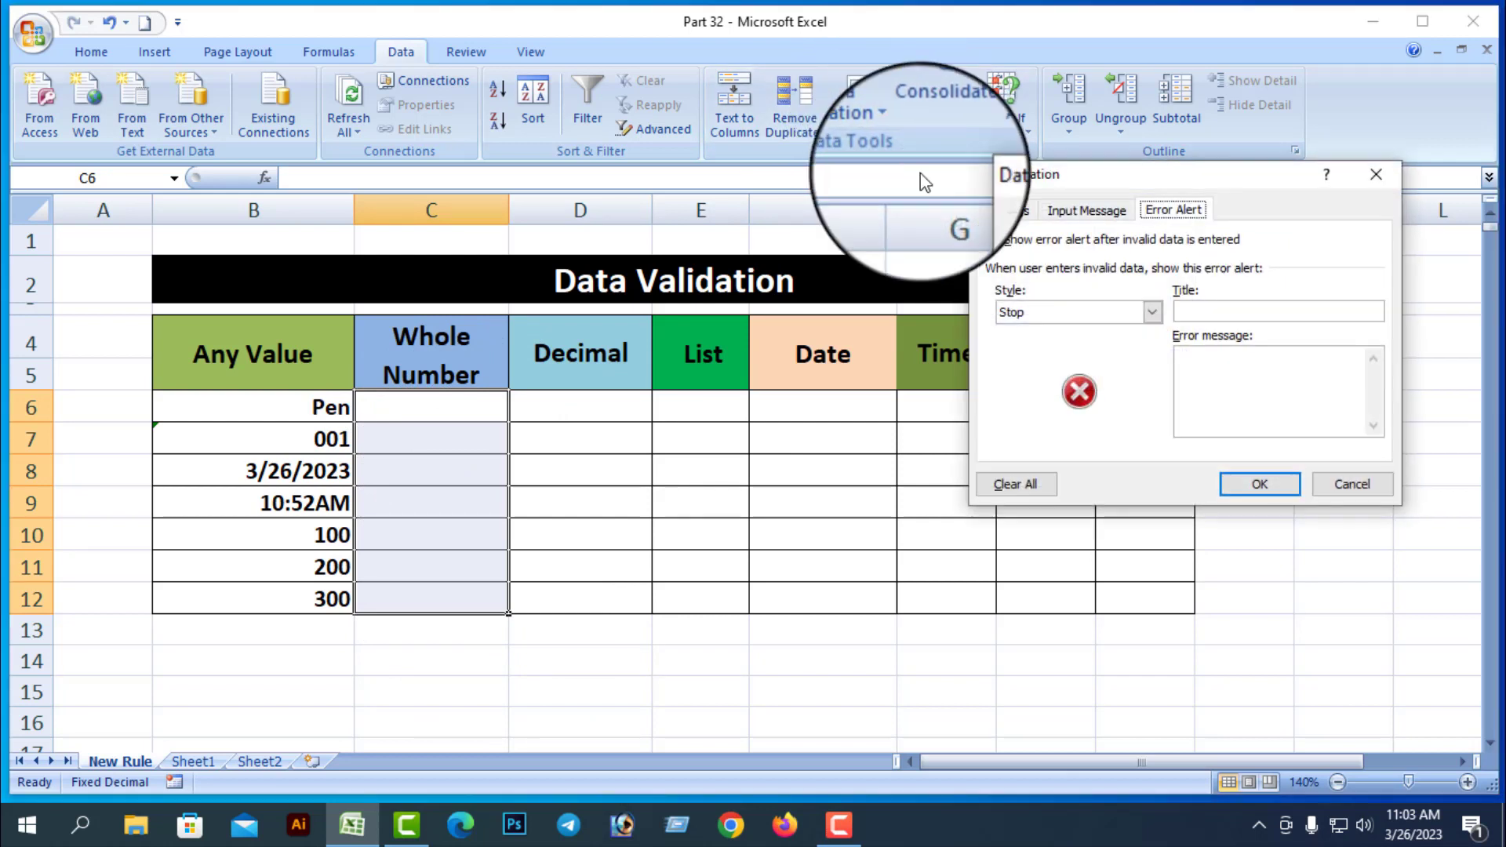
left_click(997, 212)
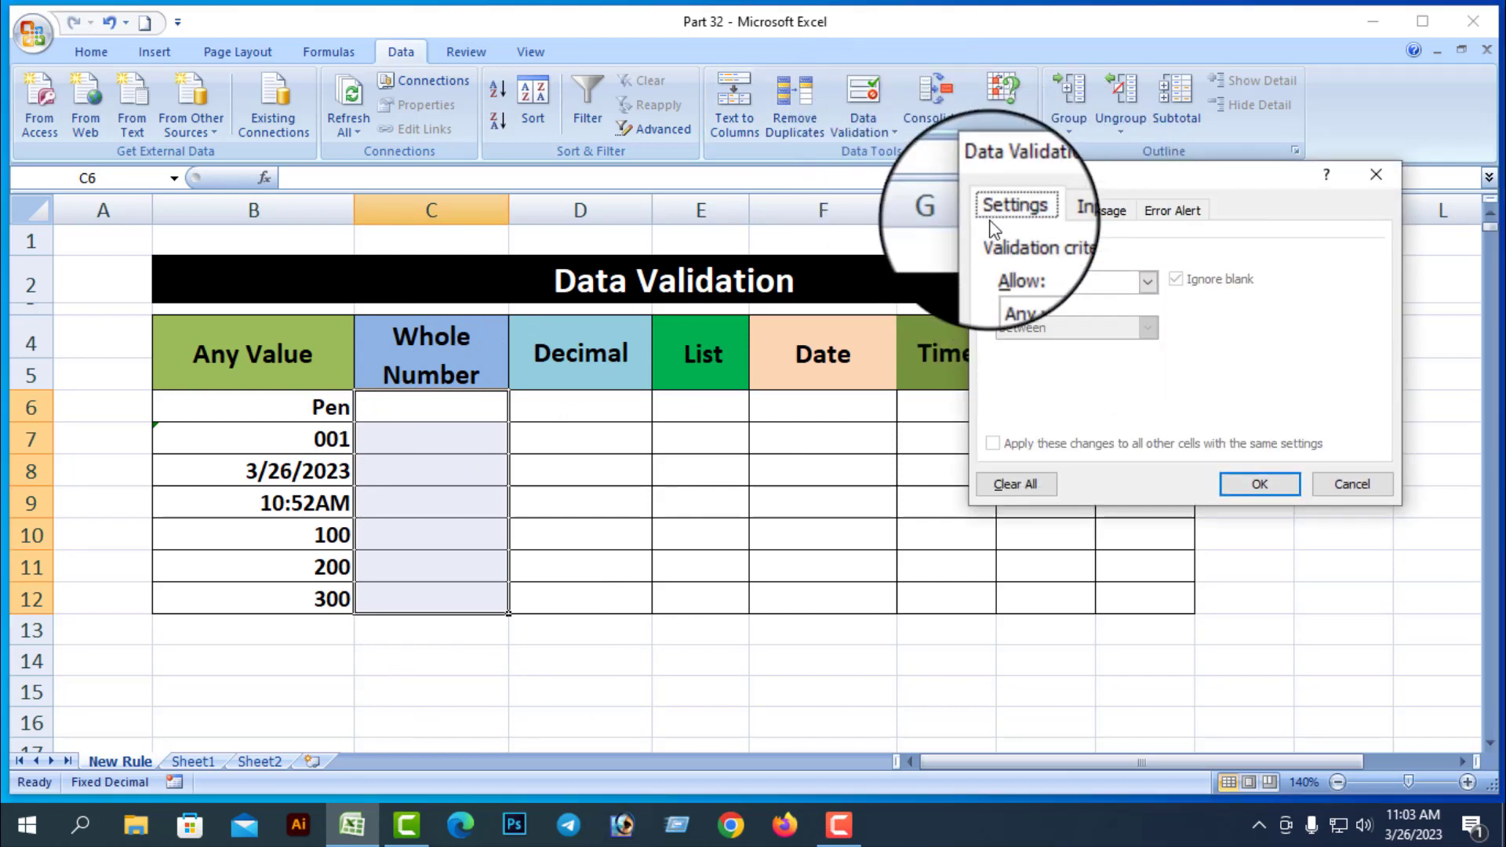
left_click(1150, 283)
left_click(1059, 308)
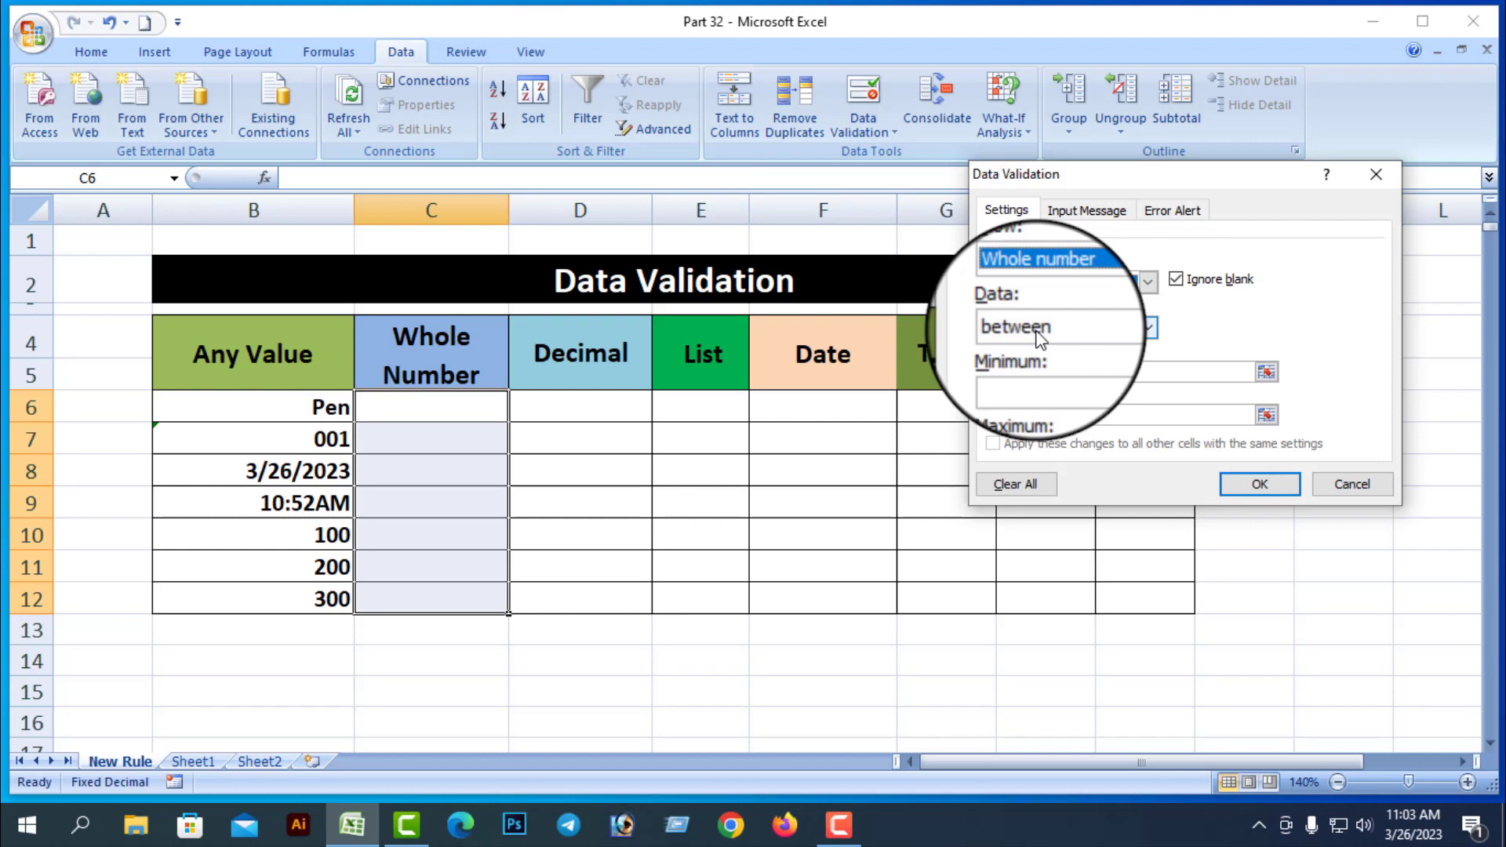
left_click(1150, 327)
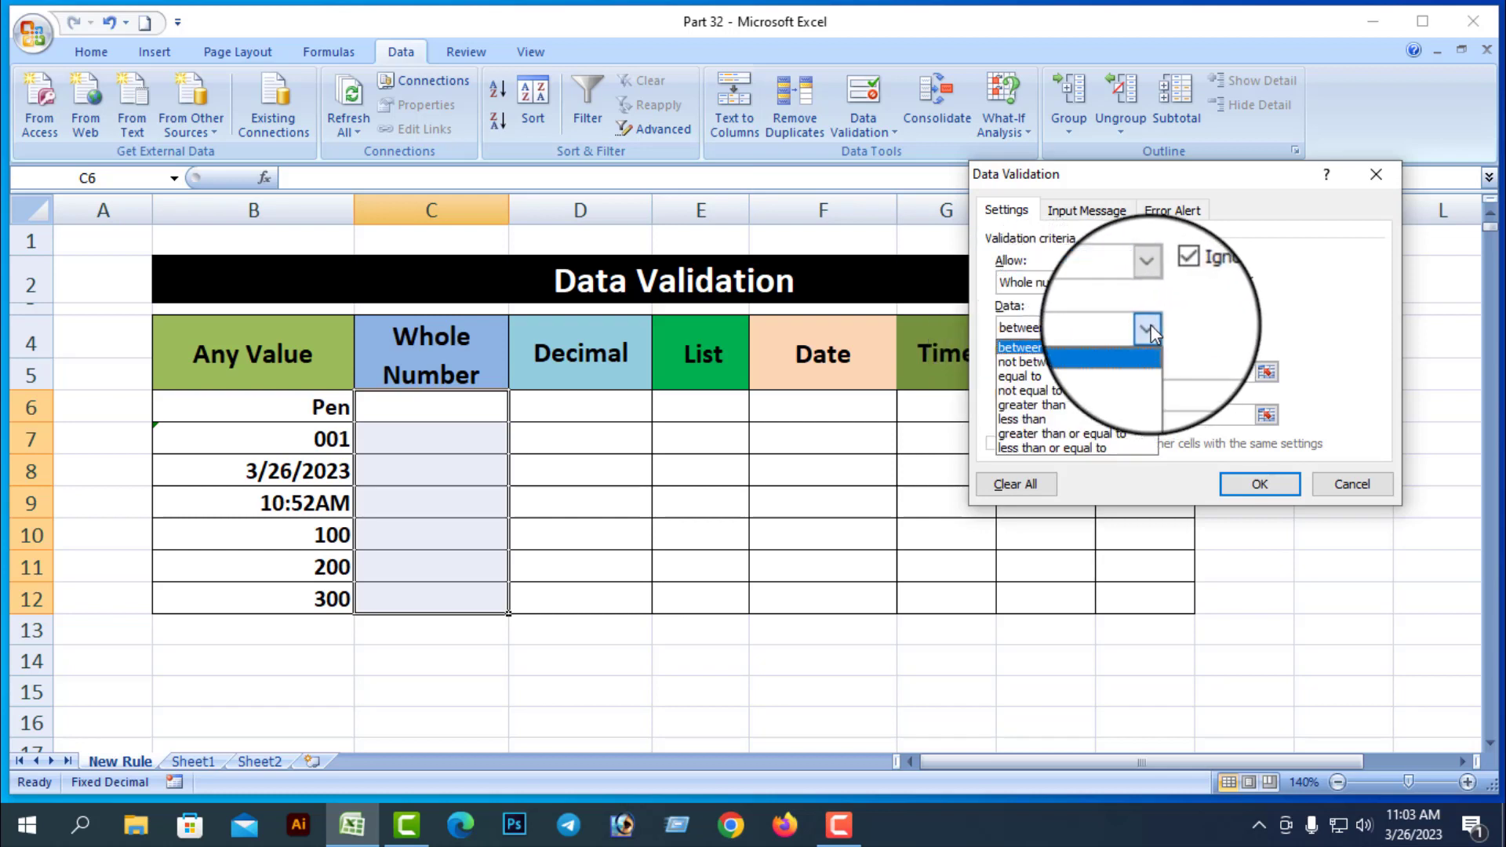
left_click(1053, 353)
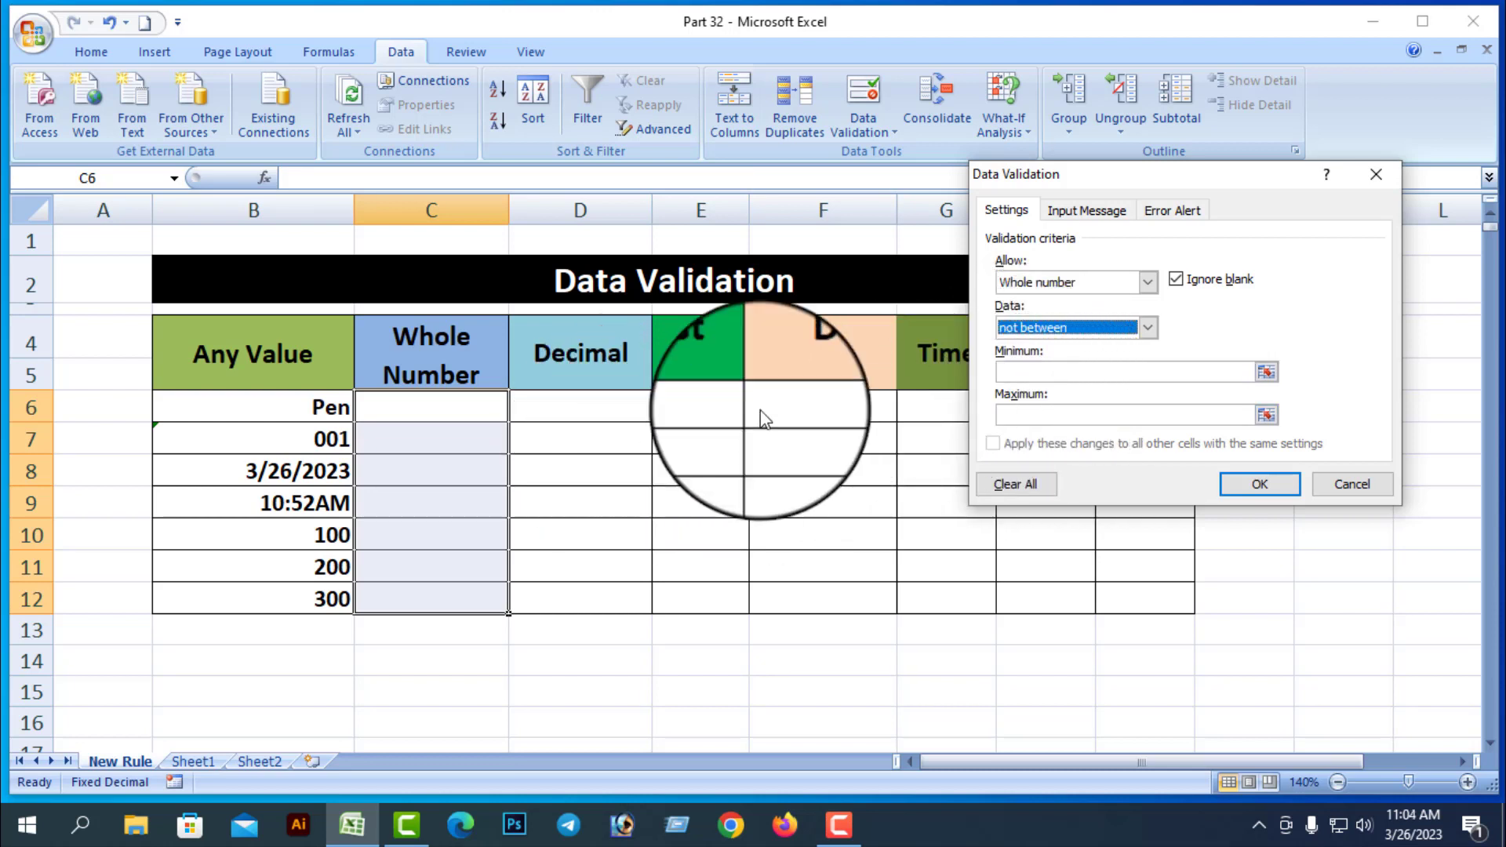
left_click(1029, 371)
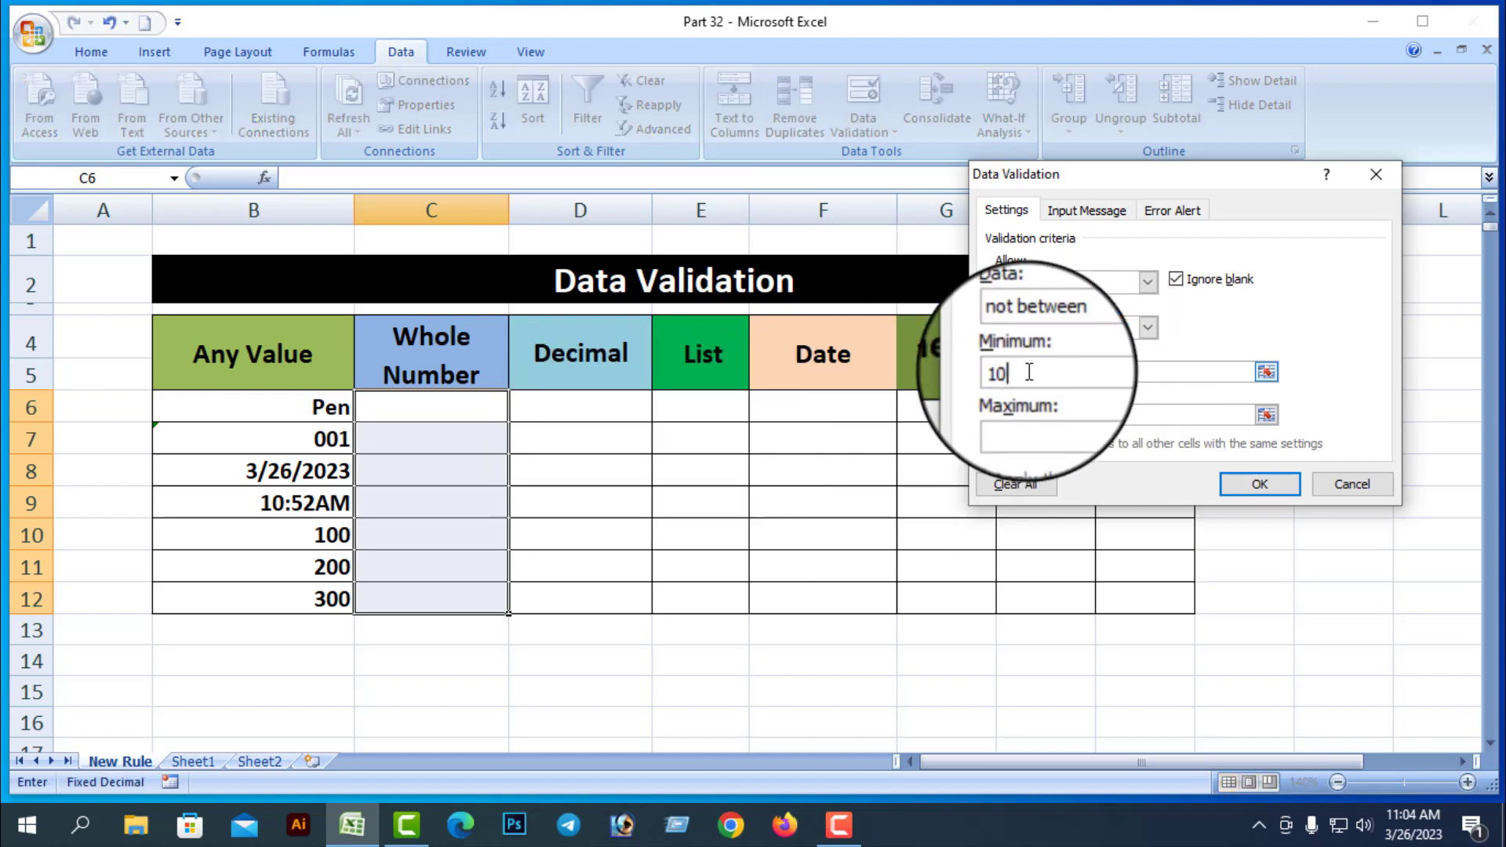
type("10000")
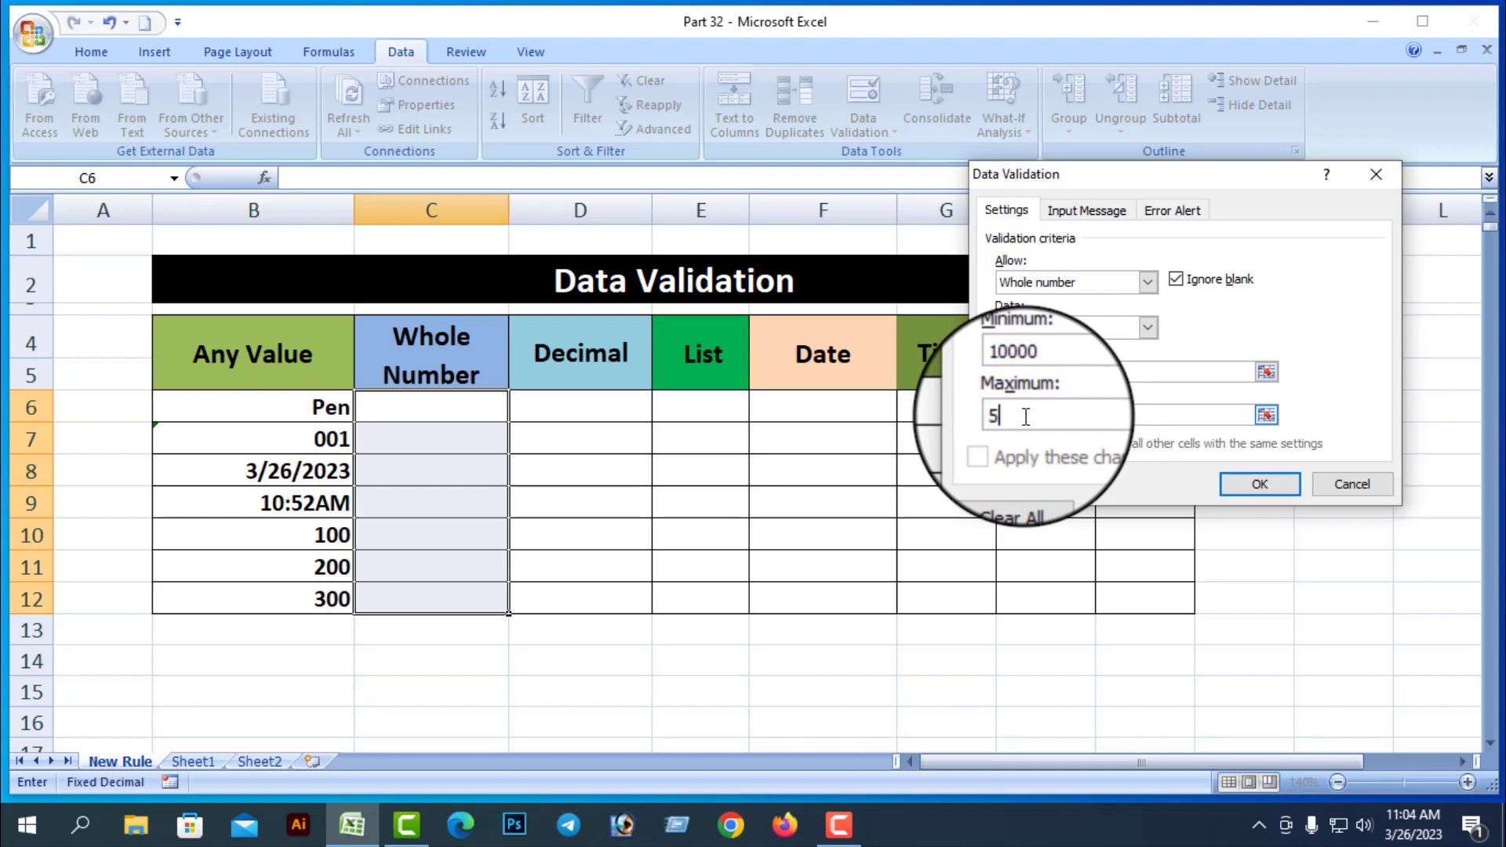
left_click(1028, 416)
type("50000")
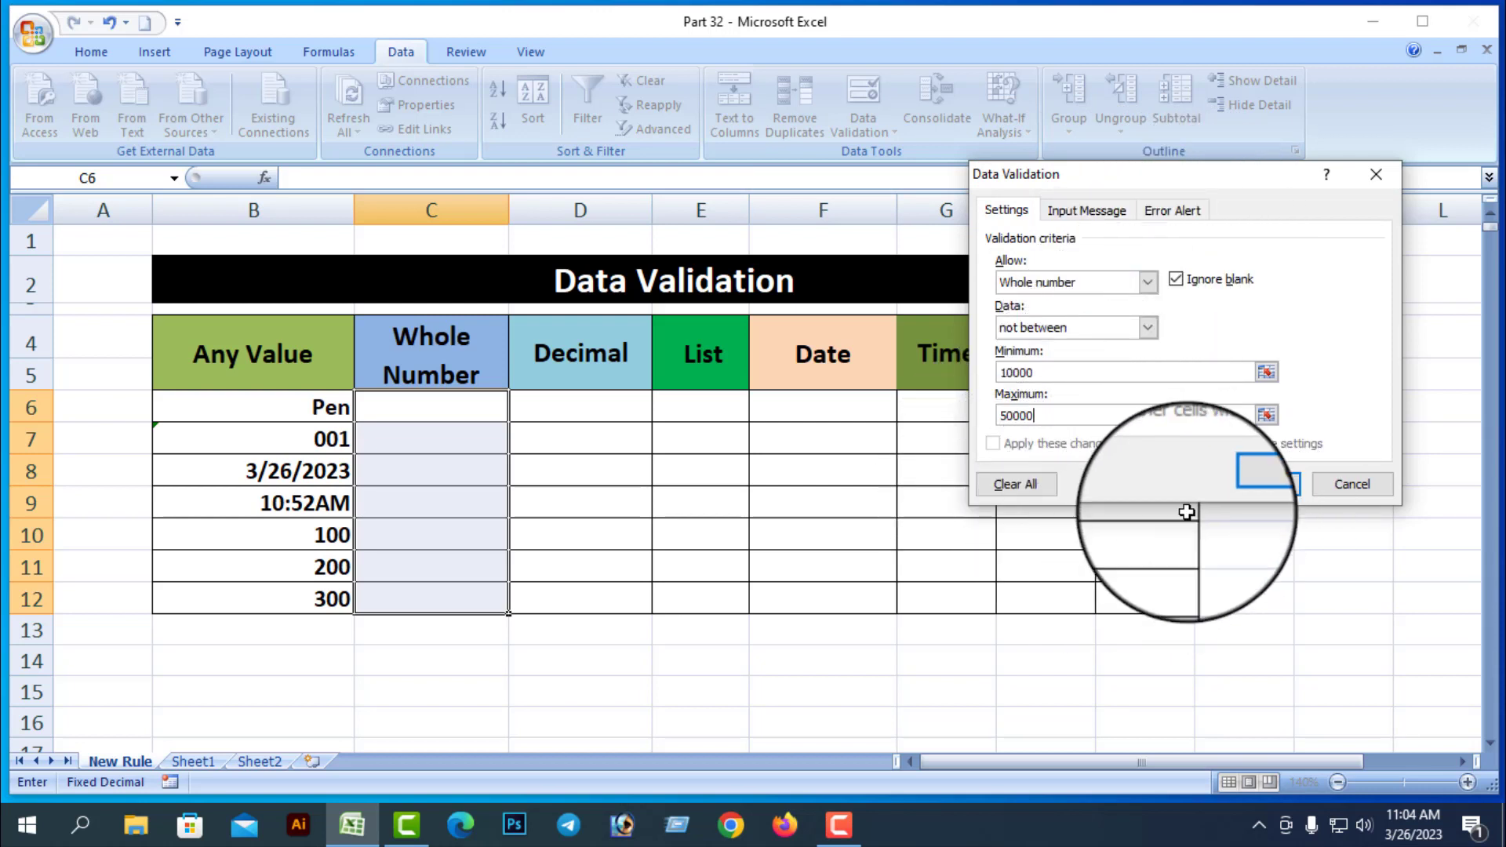
left_click(1262, 484)
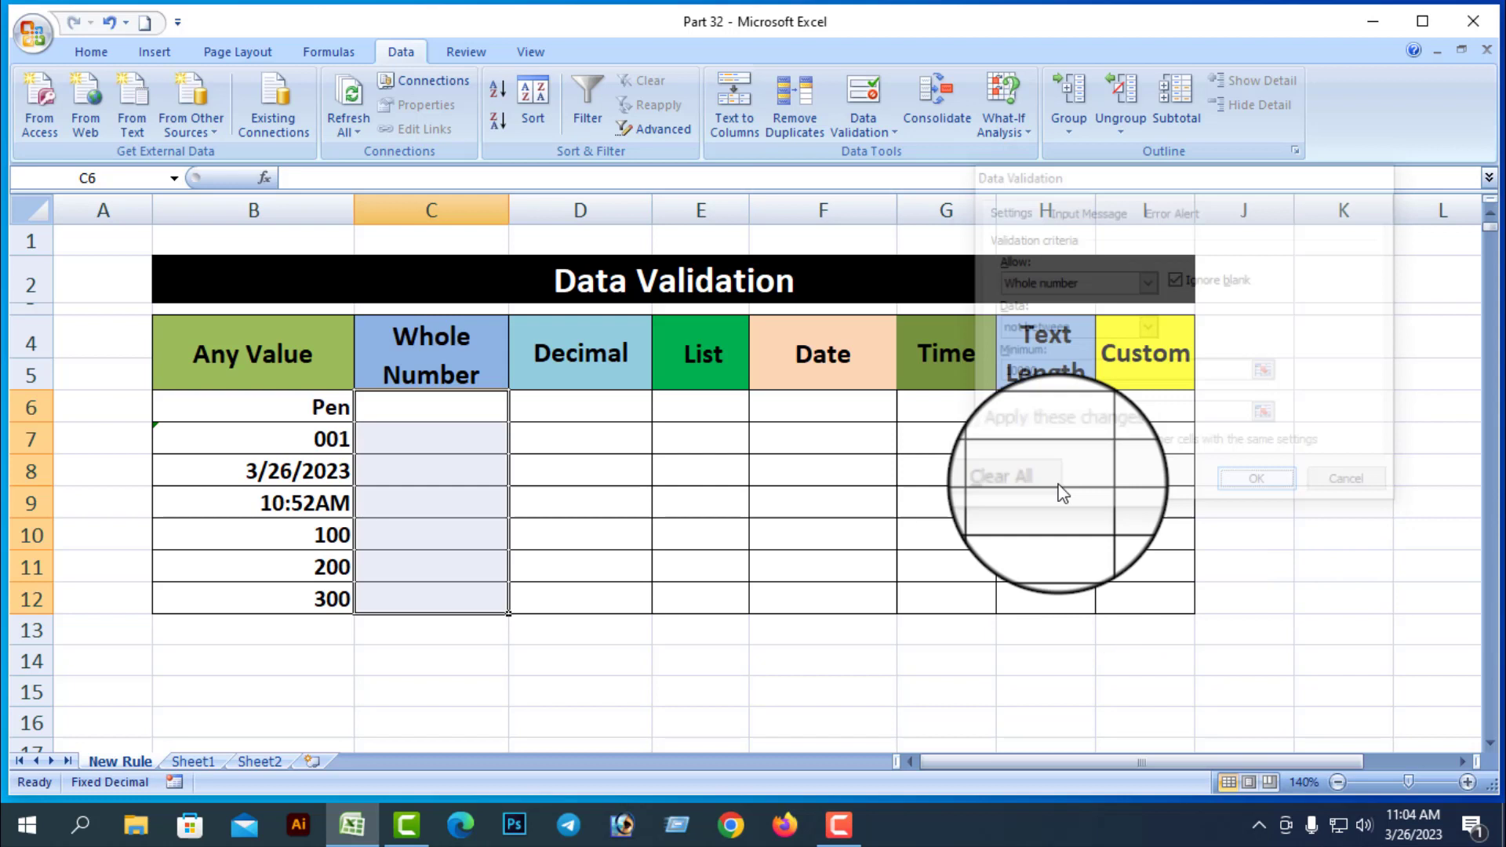
Test the rule by entering 5000 in C6 and 60000 in C7, then try 10000 in C8 and cancel that entry
left_click(441, 409)
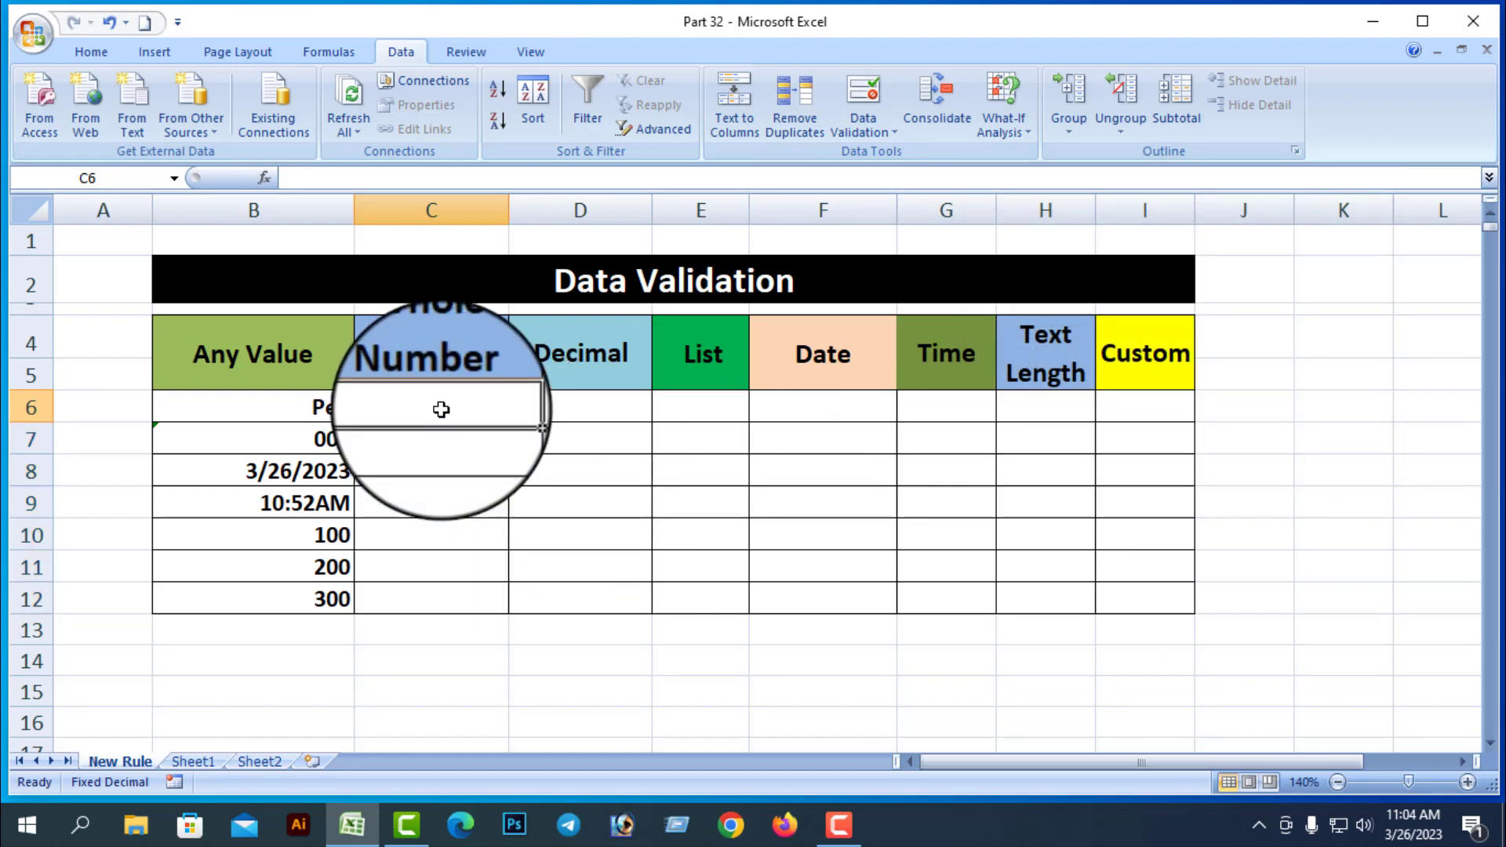
type("5000")
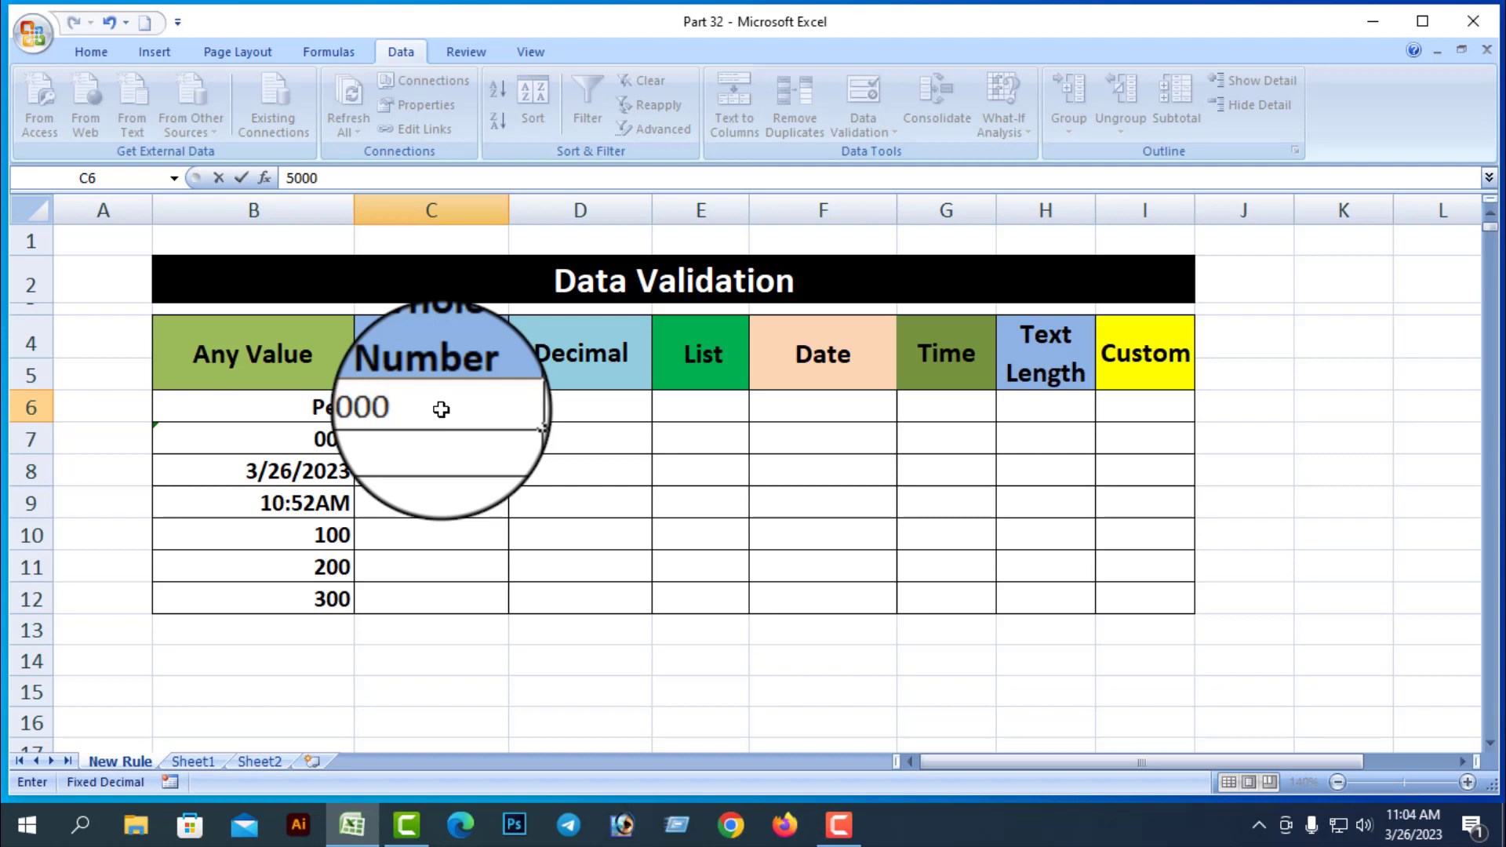
key("Return")
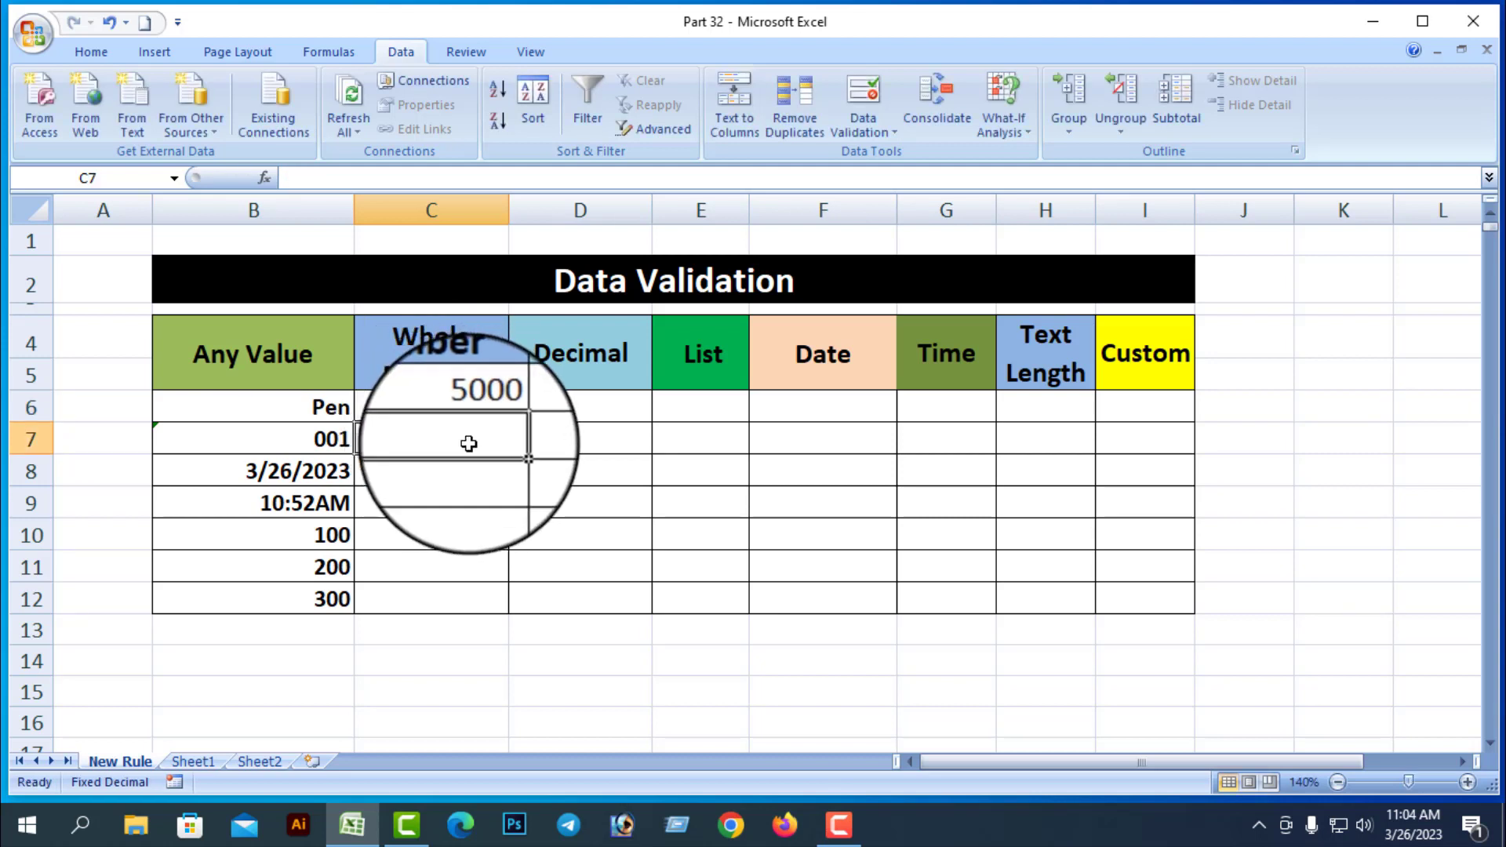
type("60000")
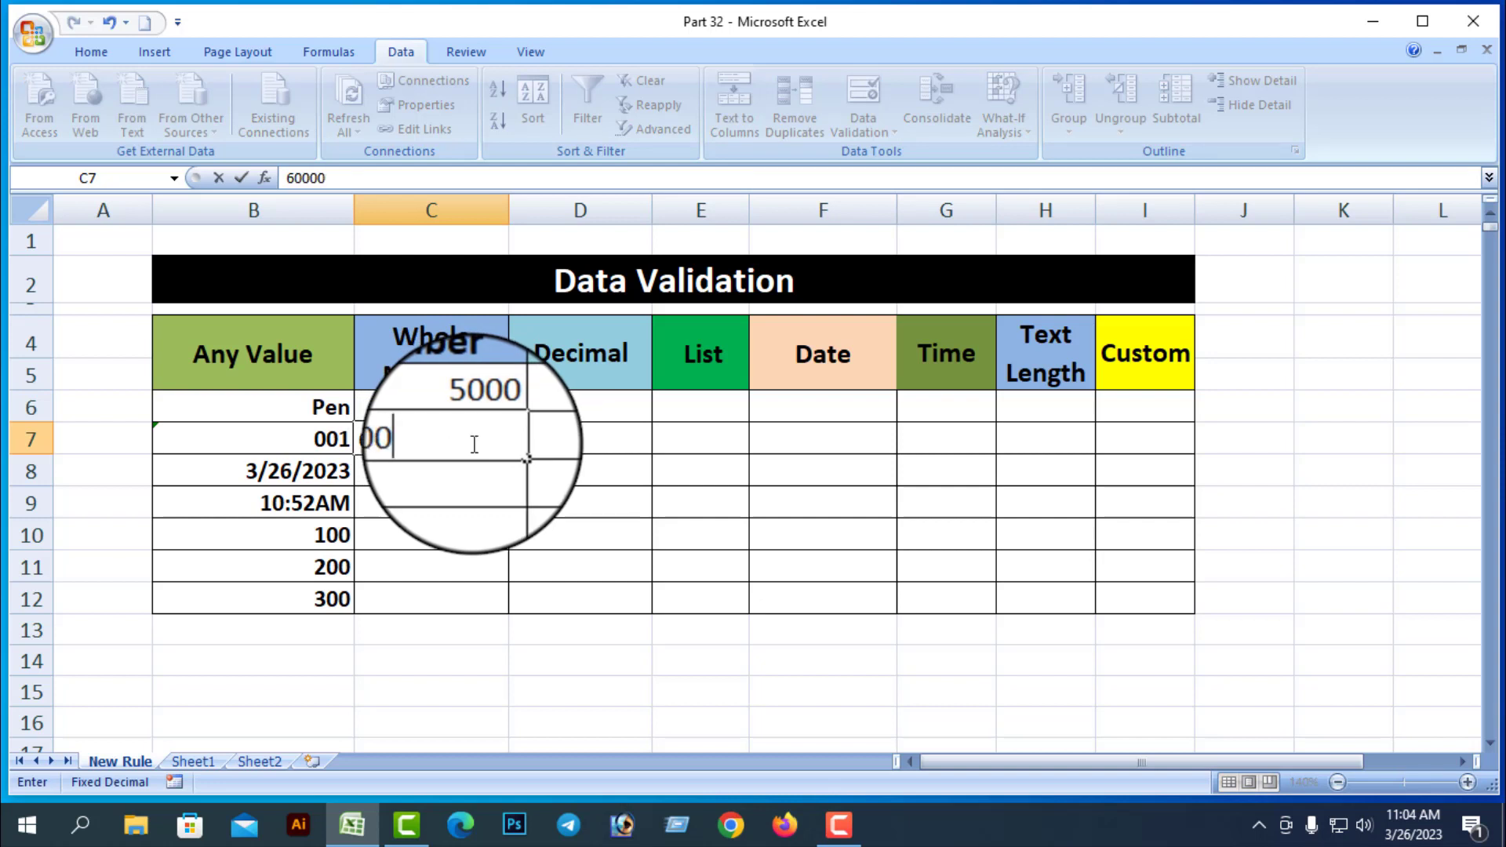
key("Return")
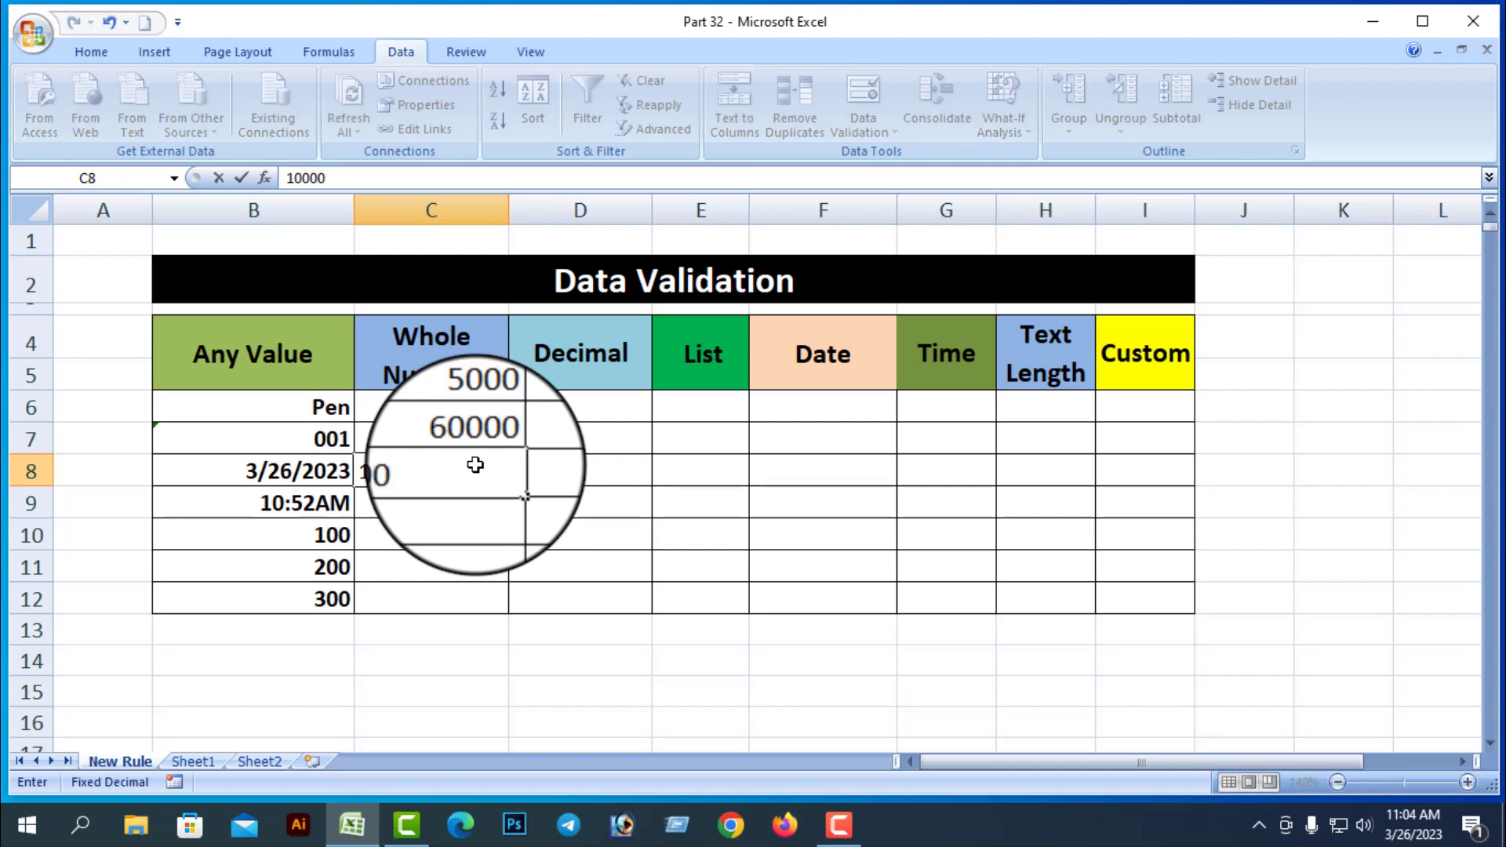
key("Return")
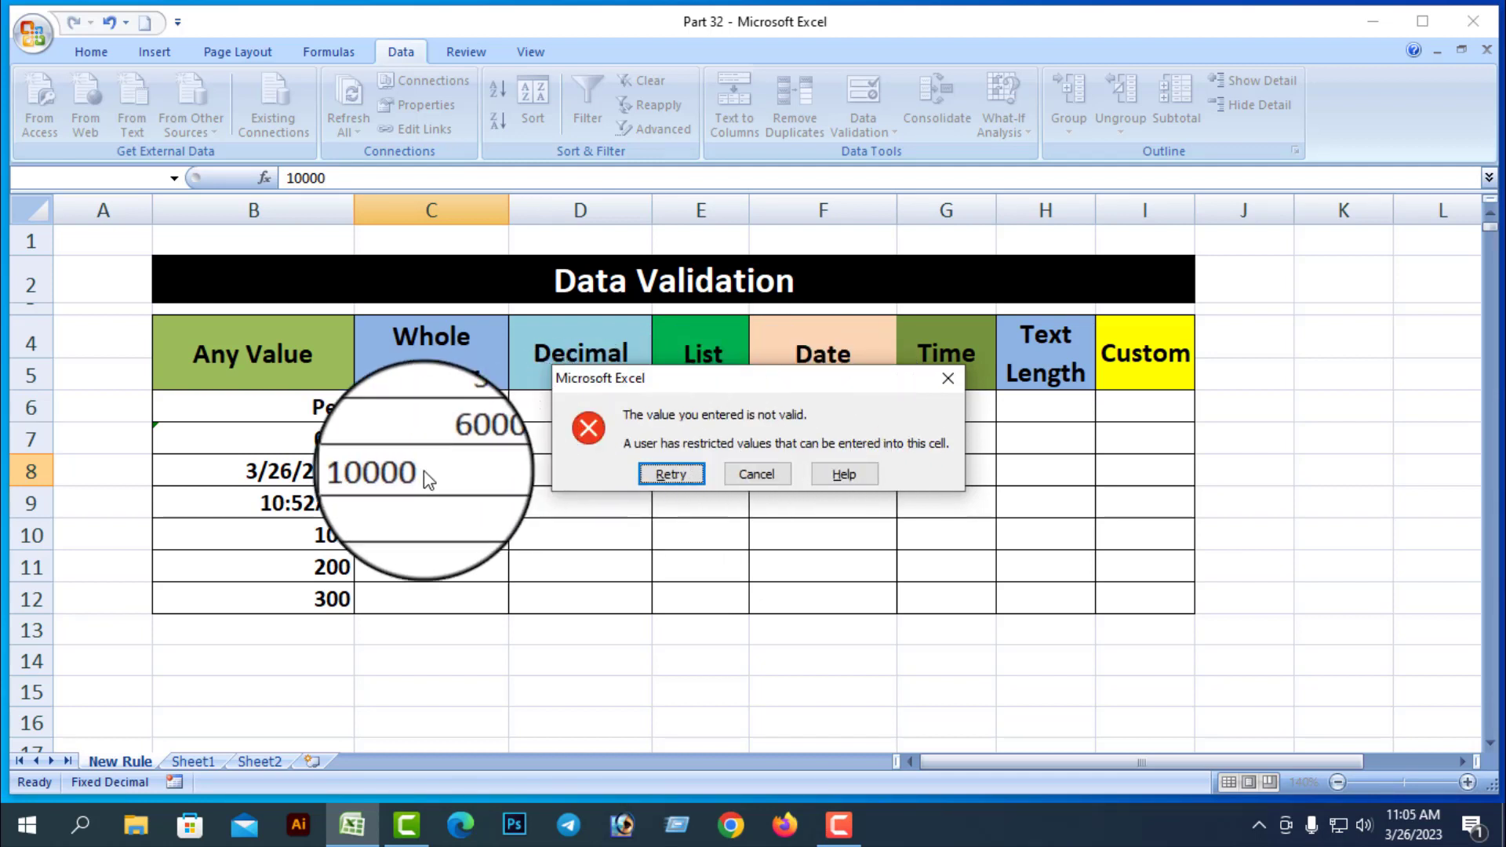
left_click(755, 475)
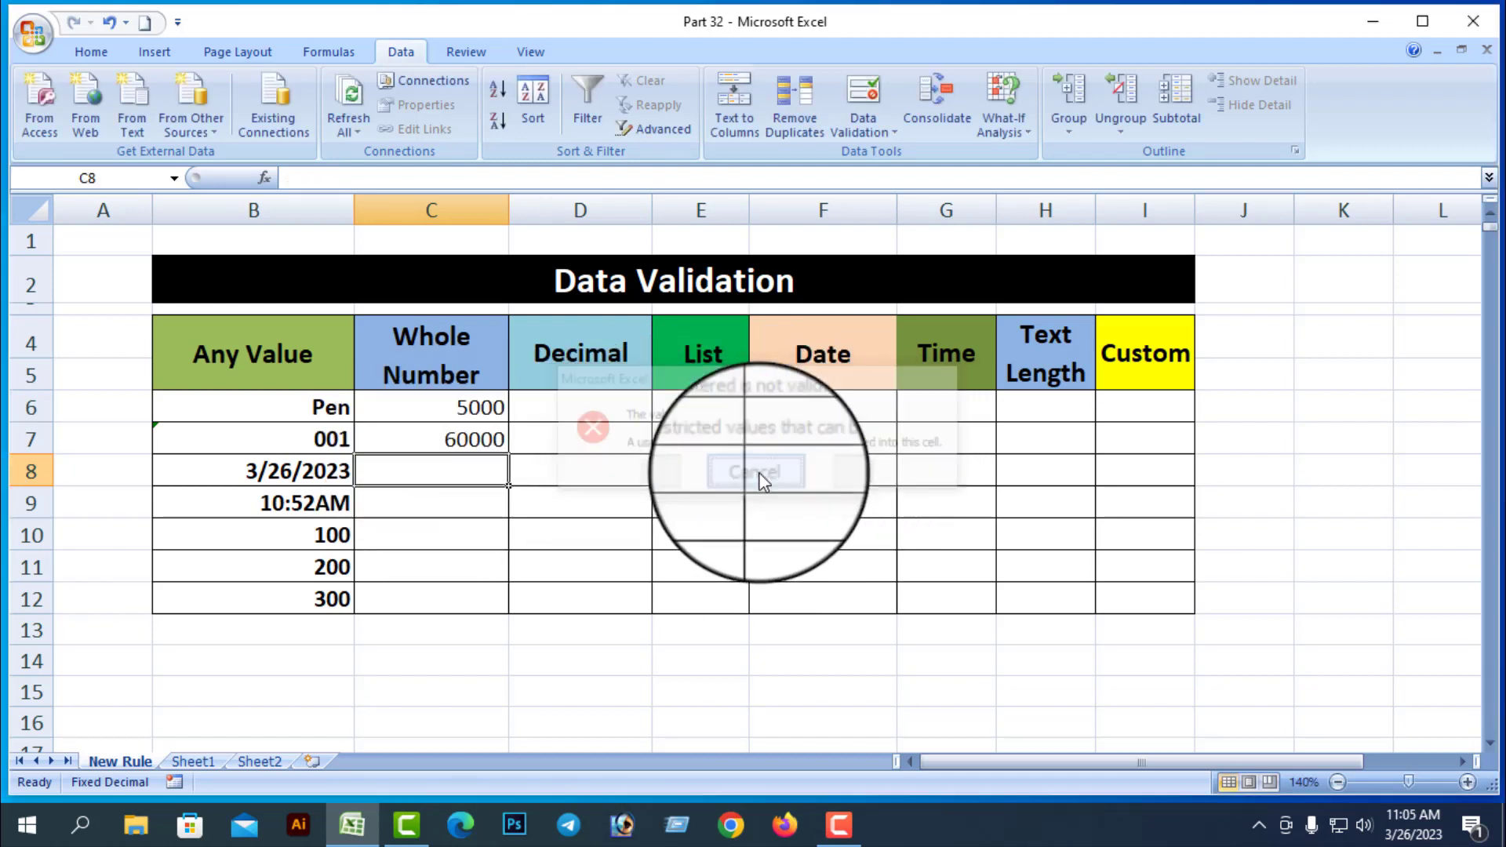
Delete the test entries from C6:C8 in the Whole Number column
left_click(521, 656)
left_click_drag(458, 397, 467, 467)
key("Delete")
left_click(700, 643)
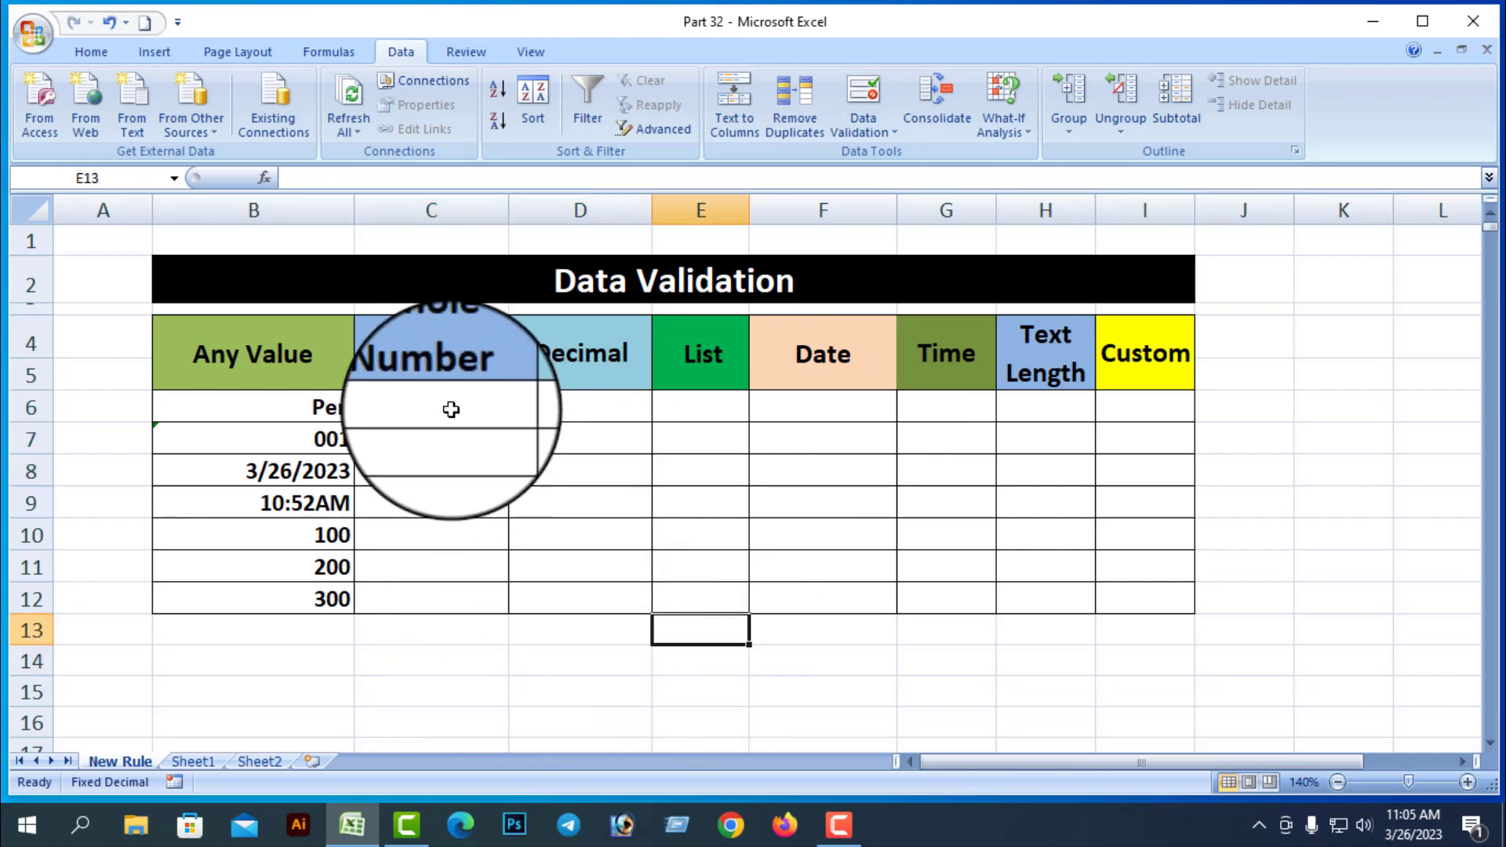
Change the validation rule of C6:C12 to accept only whole numbers equal to 1000
left_click_drag(450, 407, 457, 600)
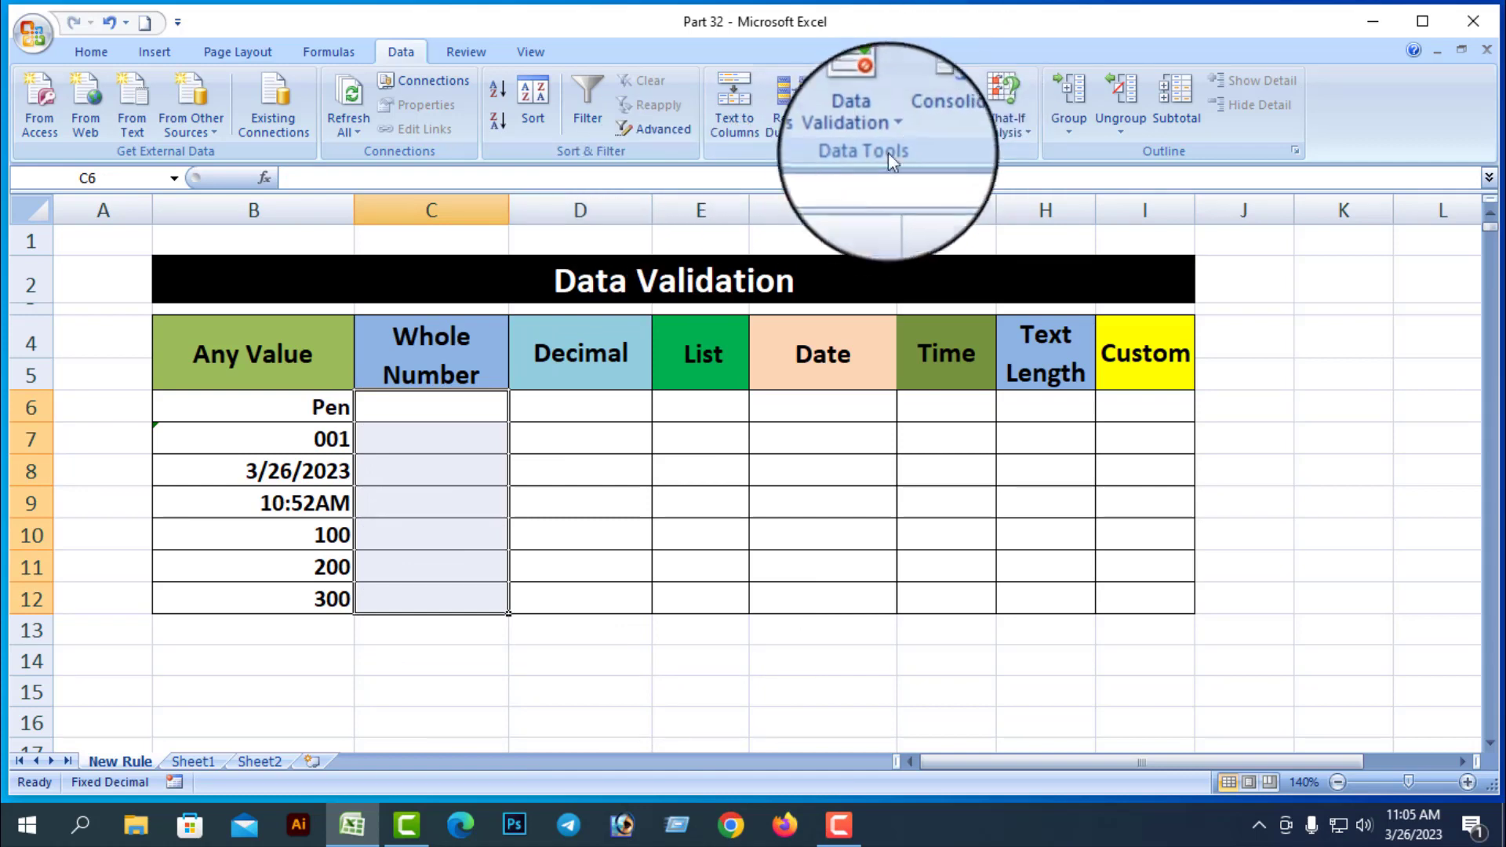
left_click(883, 132)
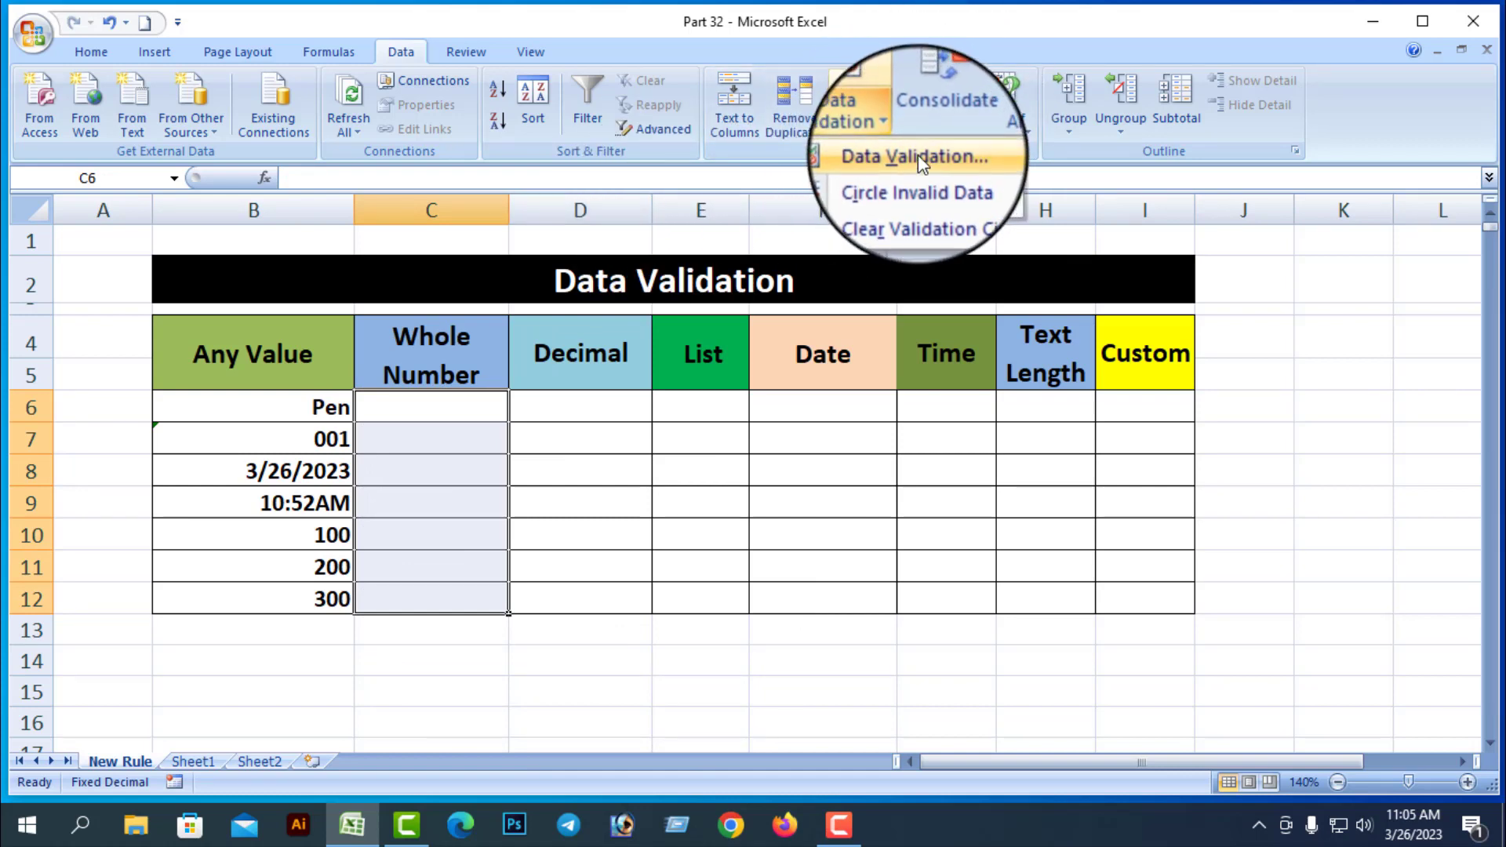
left_click(918, 154)
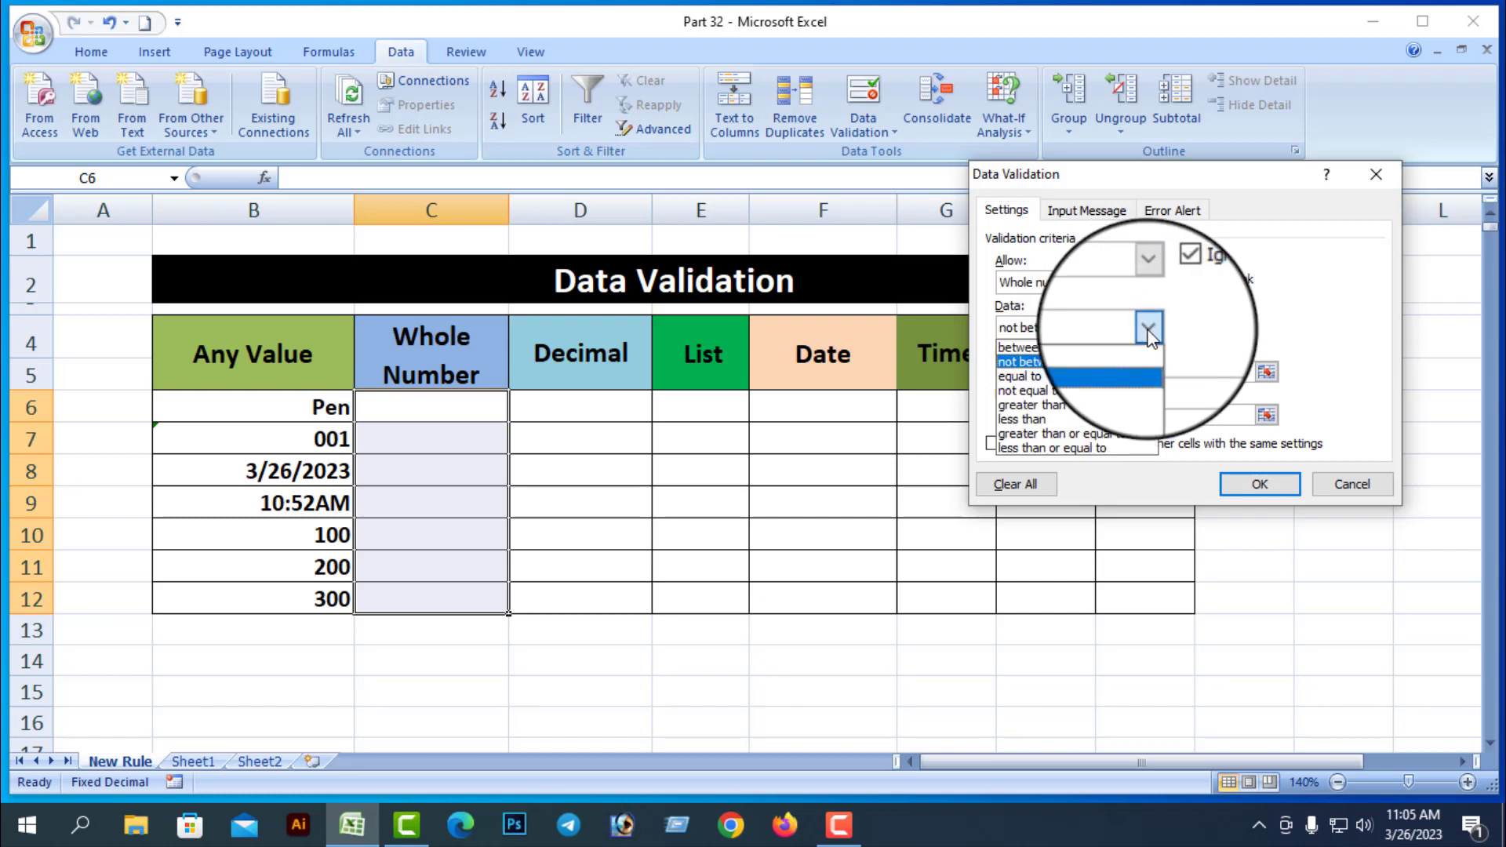
left_click(1020, 377)
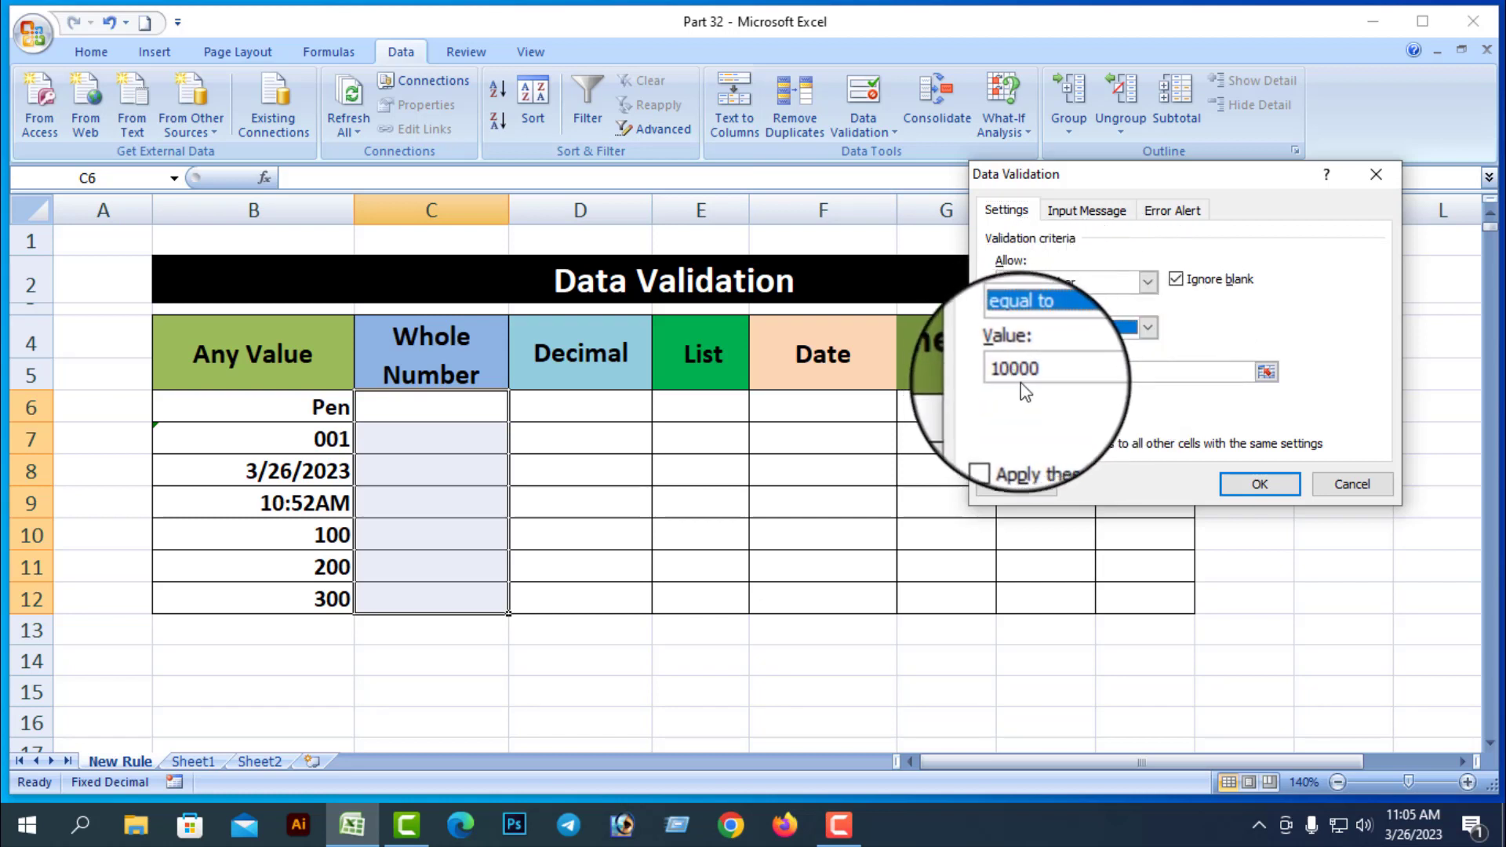
left_click_drag(1046, 375, 991, 382)
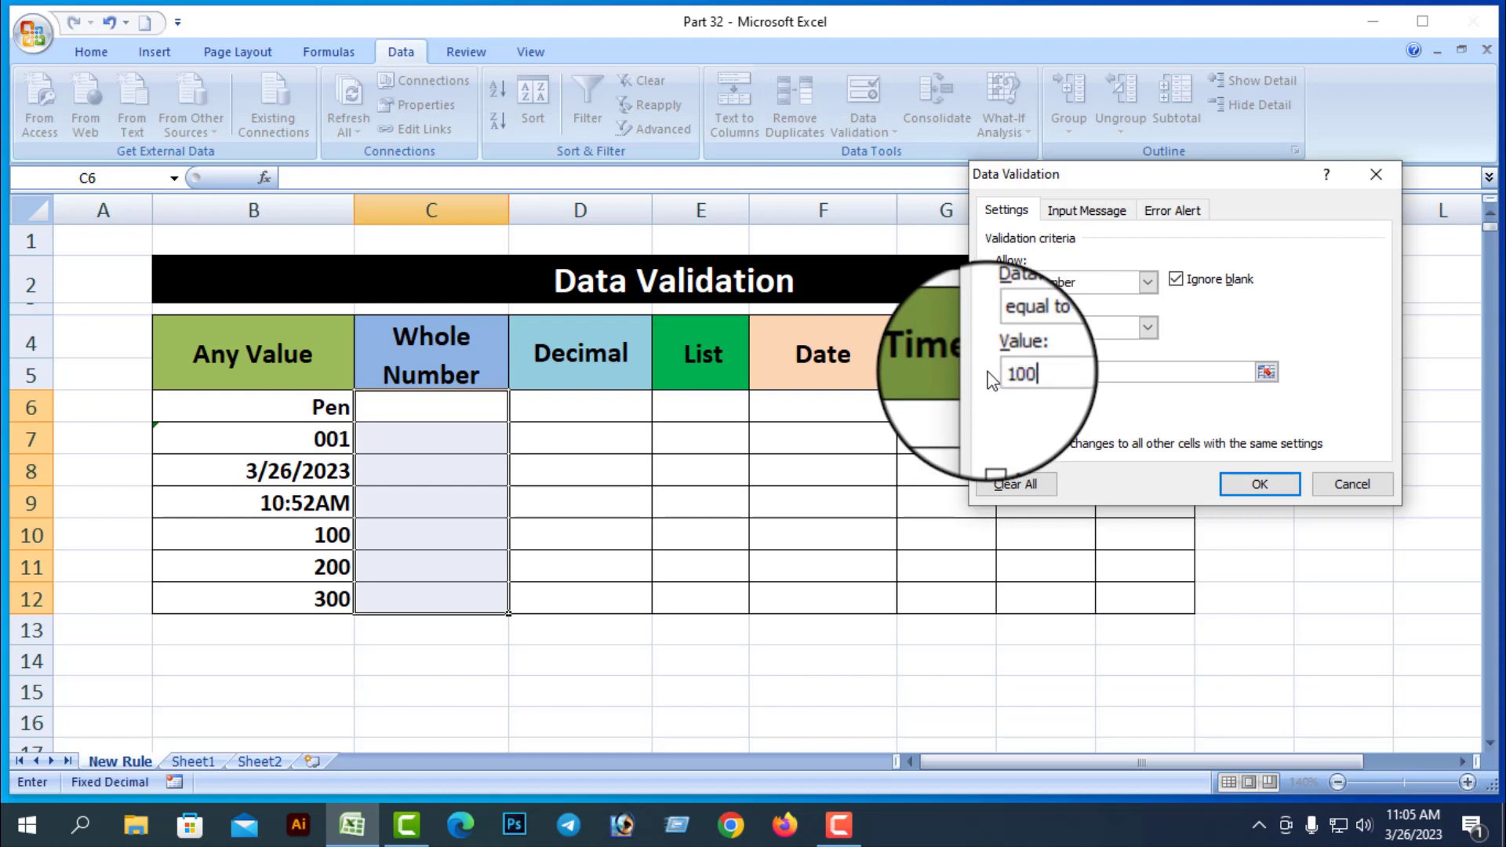
type("1000")
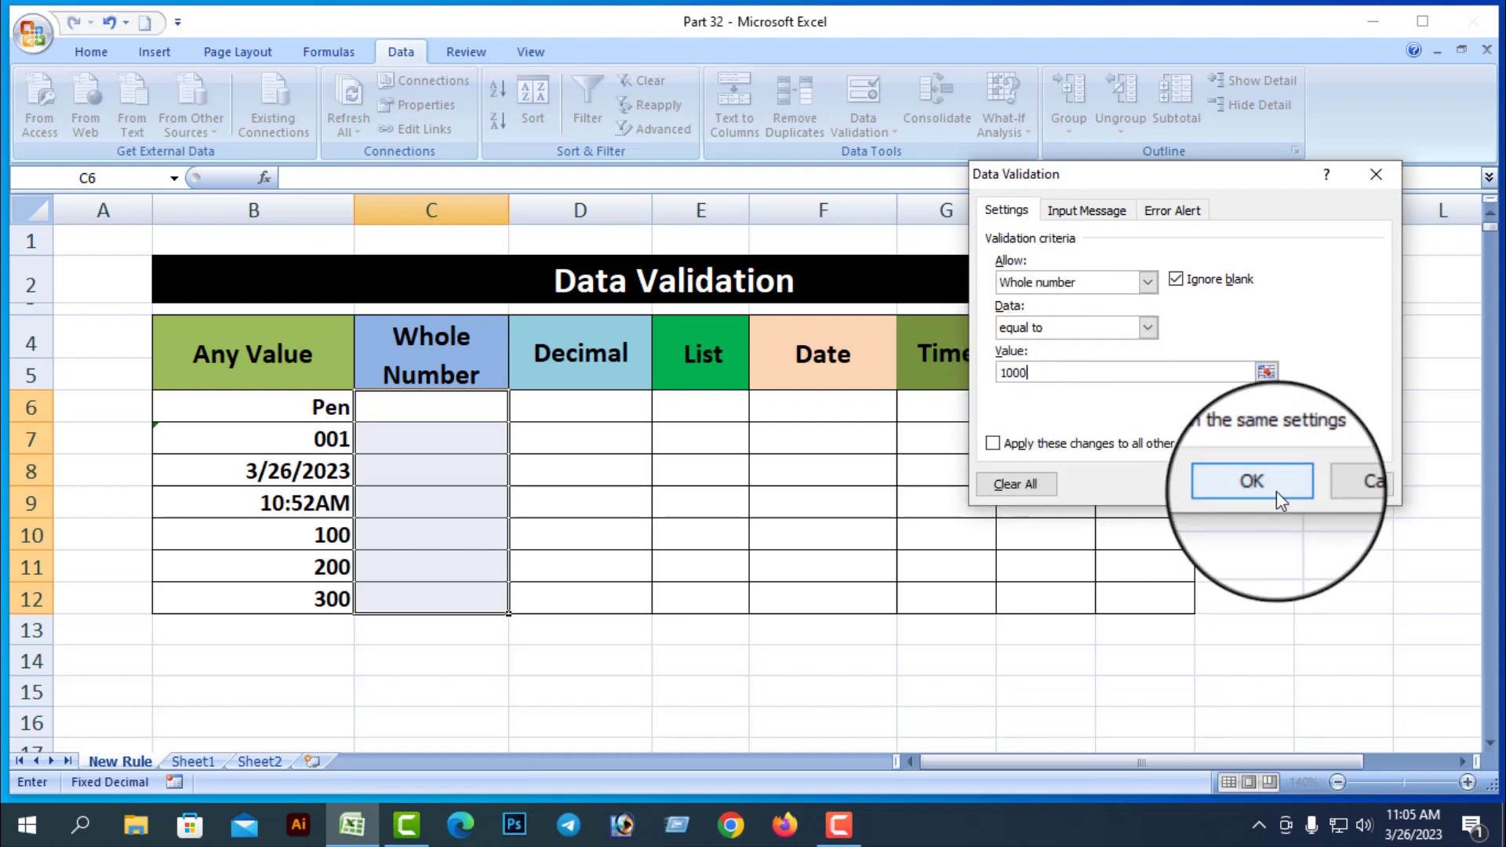
left_click(1256, 485)
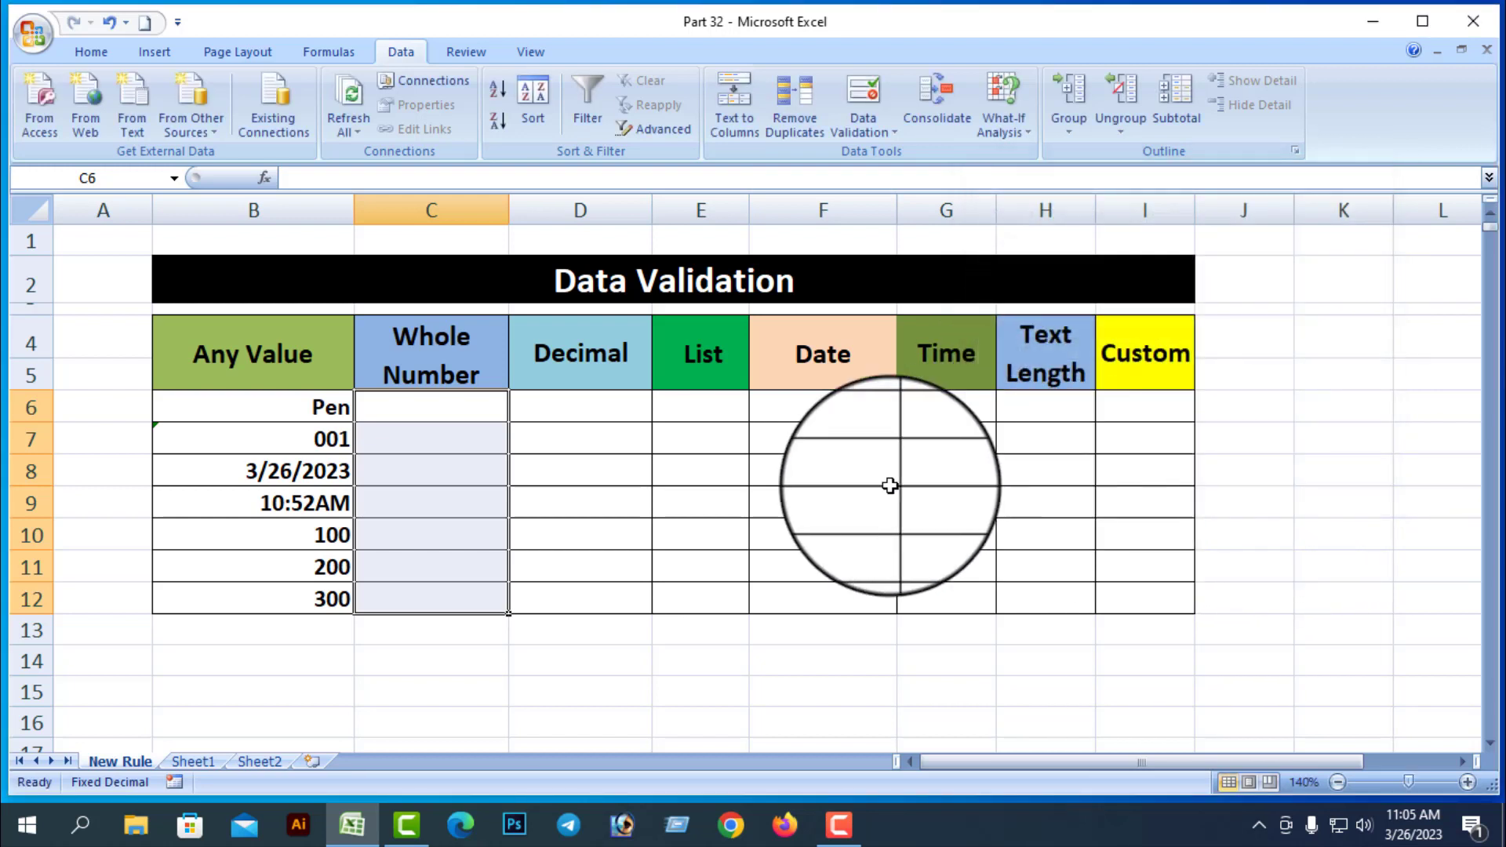
Test the equal-to rule by entering 1000 in C6, and try 2000 in C7, cancelling that entry
left_click(453, 410)
type("1000")
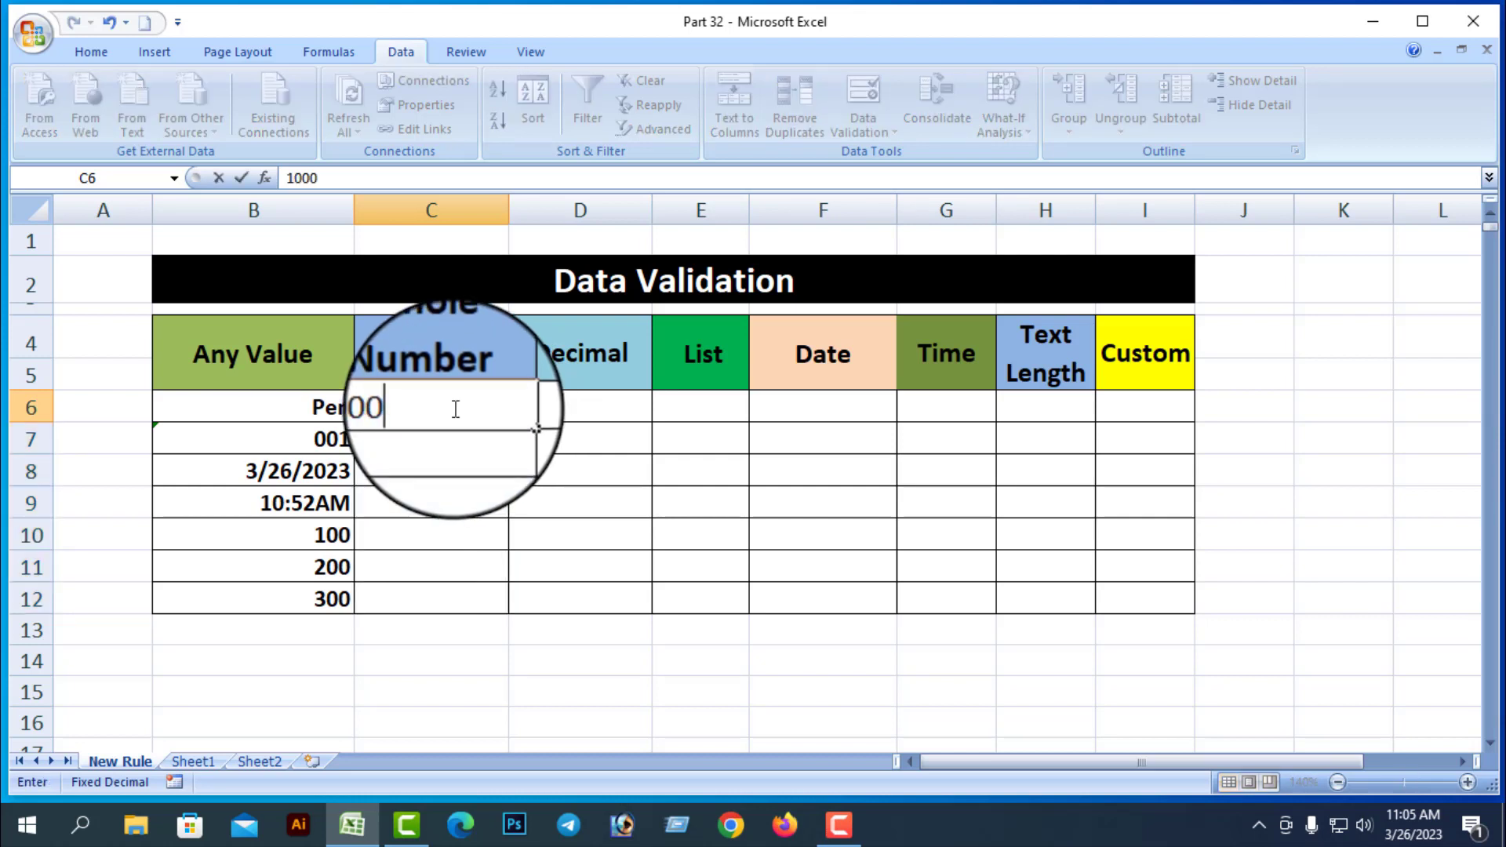
key("Return")
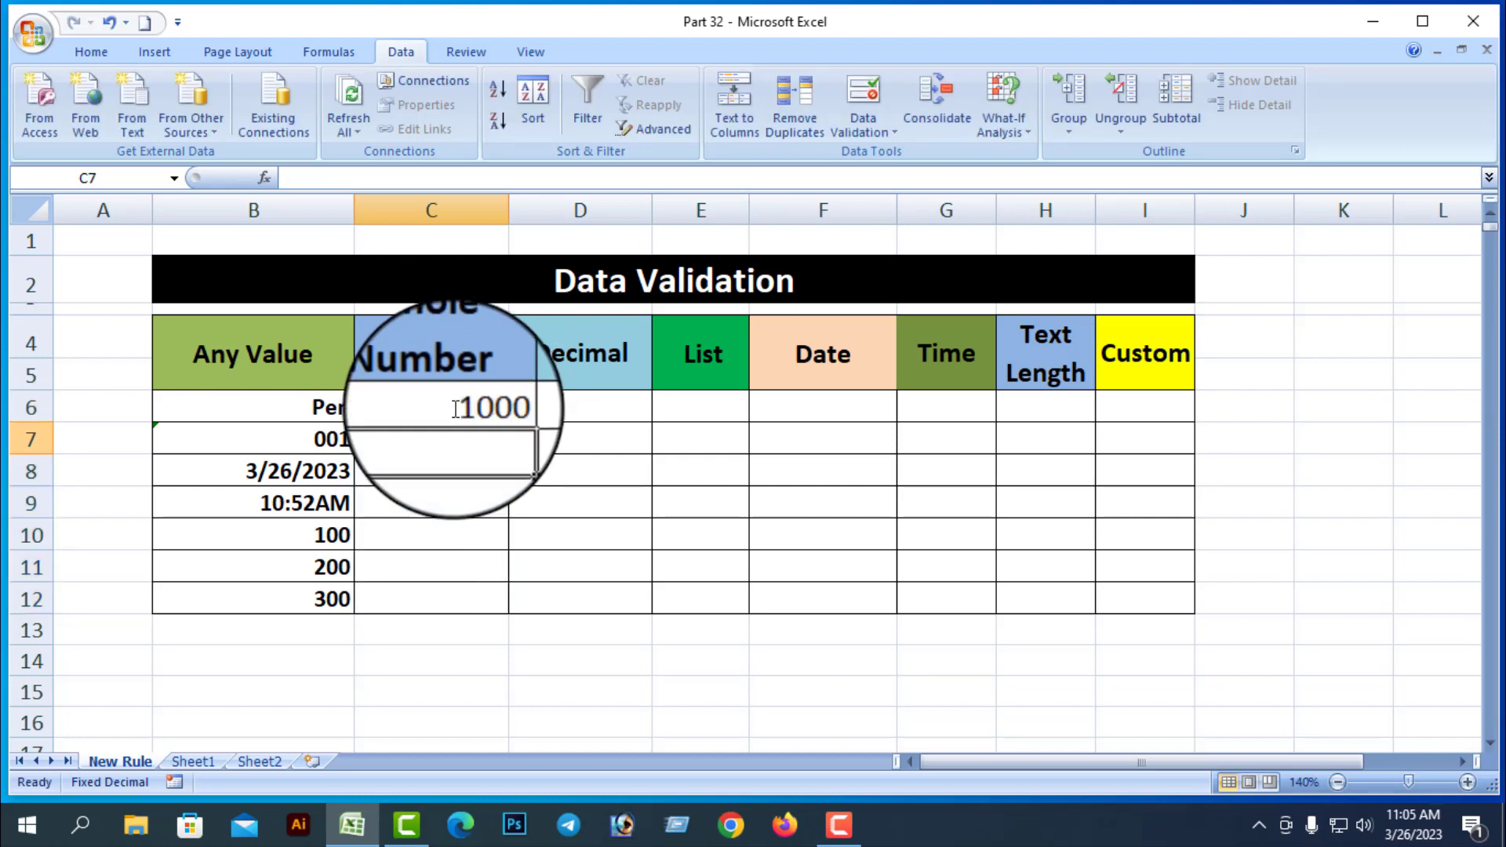
type("200")
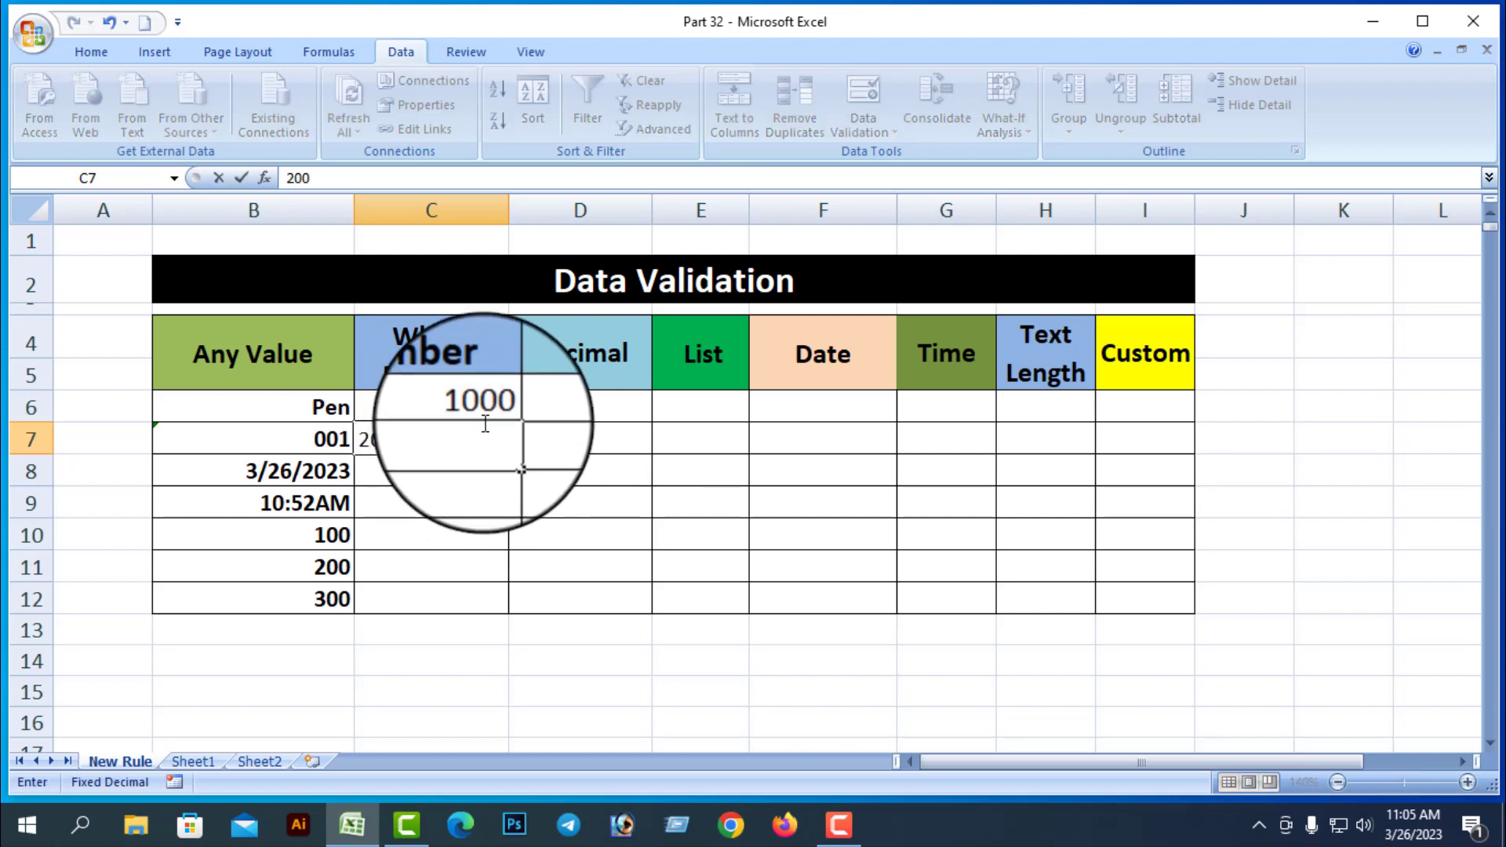
type("0")
key("Return")
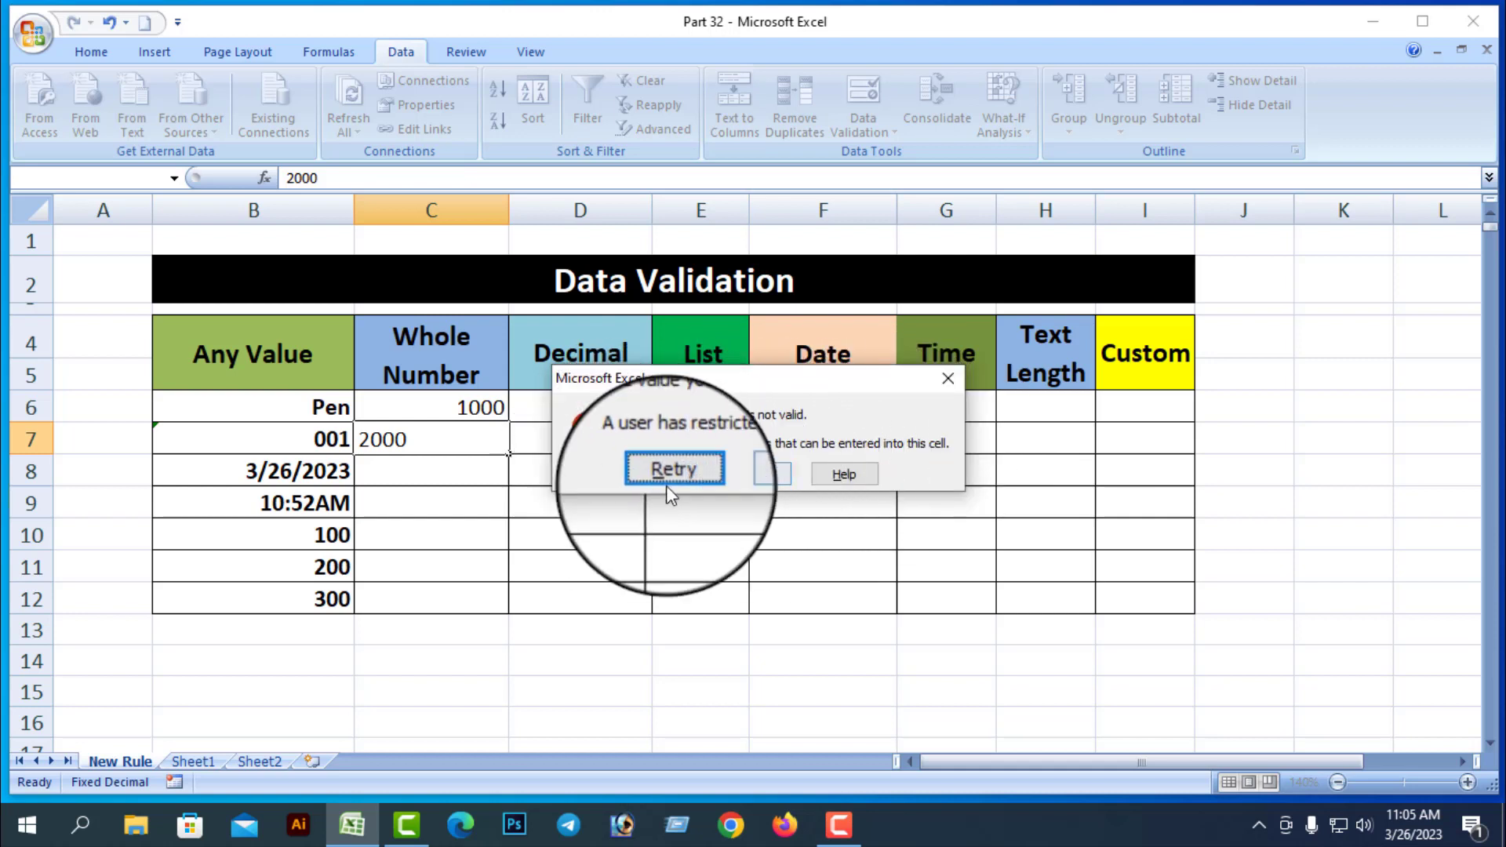
left_click(764, 473)
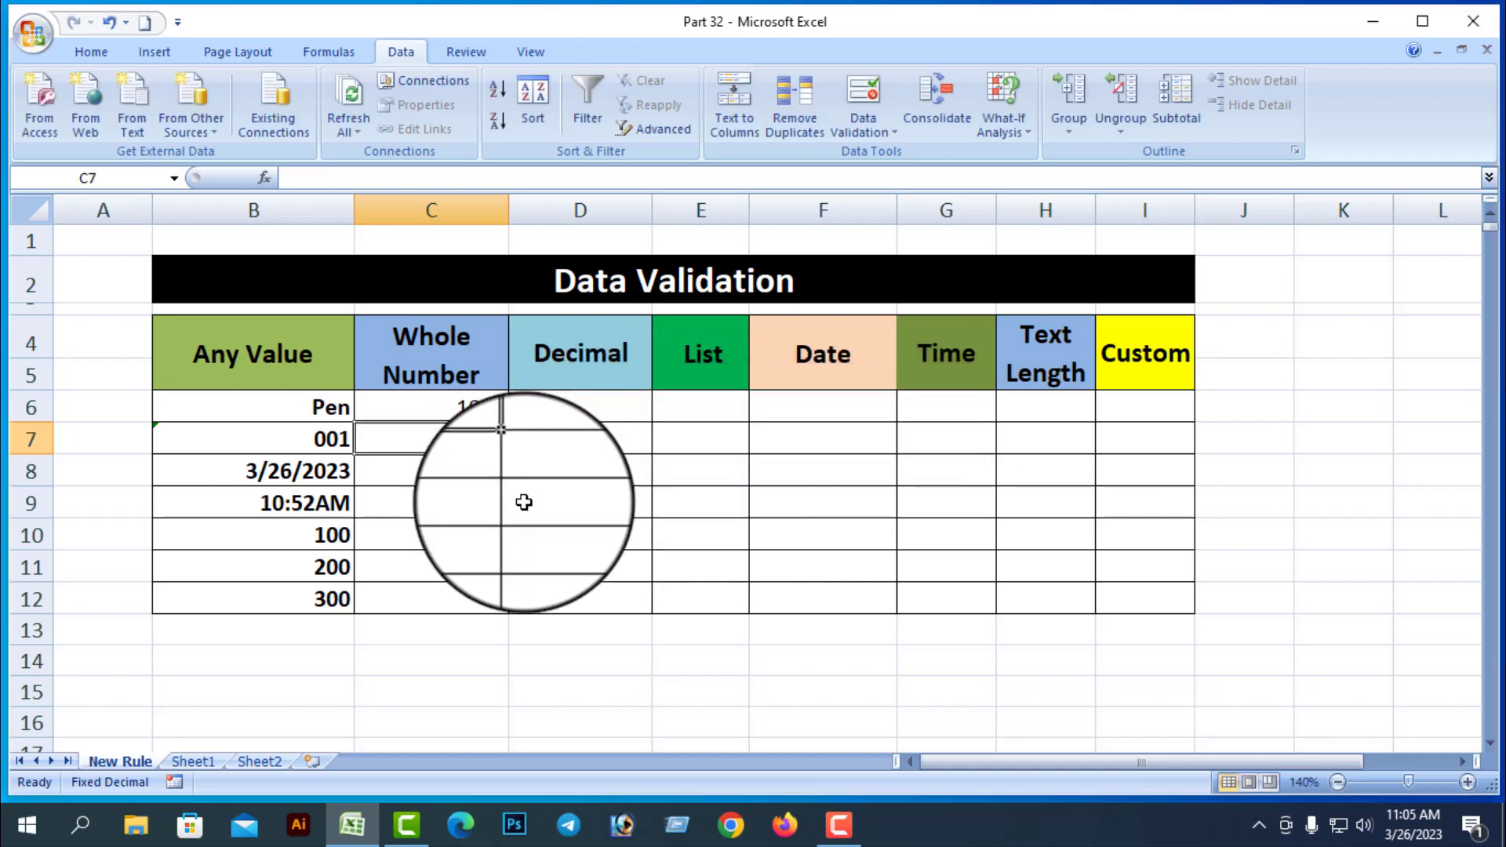
Clear the test value from C6 in the Whole Number column
left_click(488, 416)
key("BackSpace")
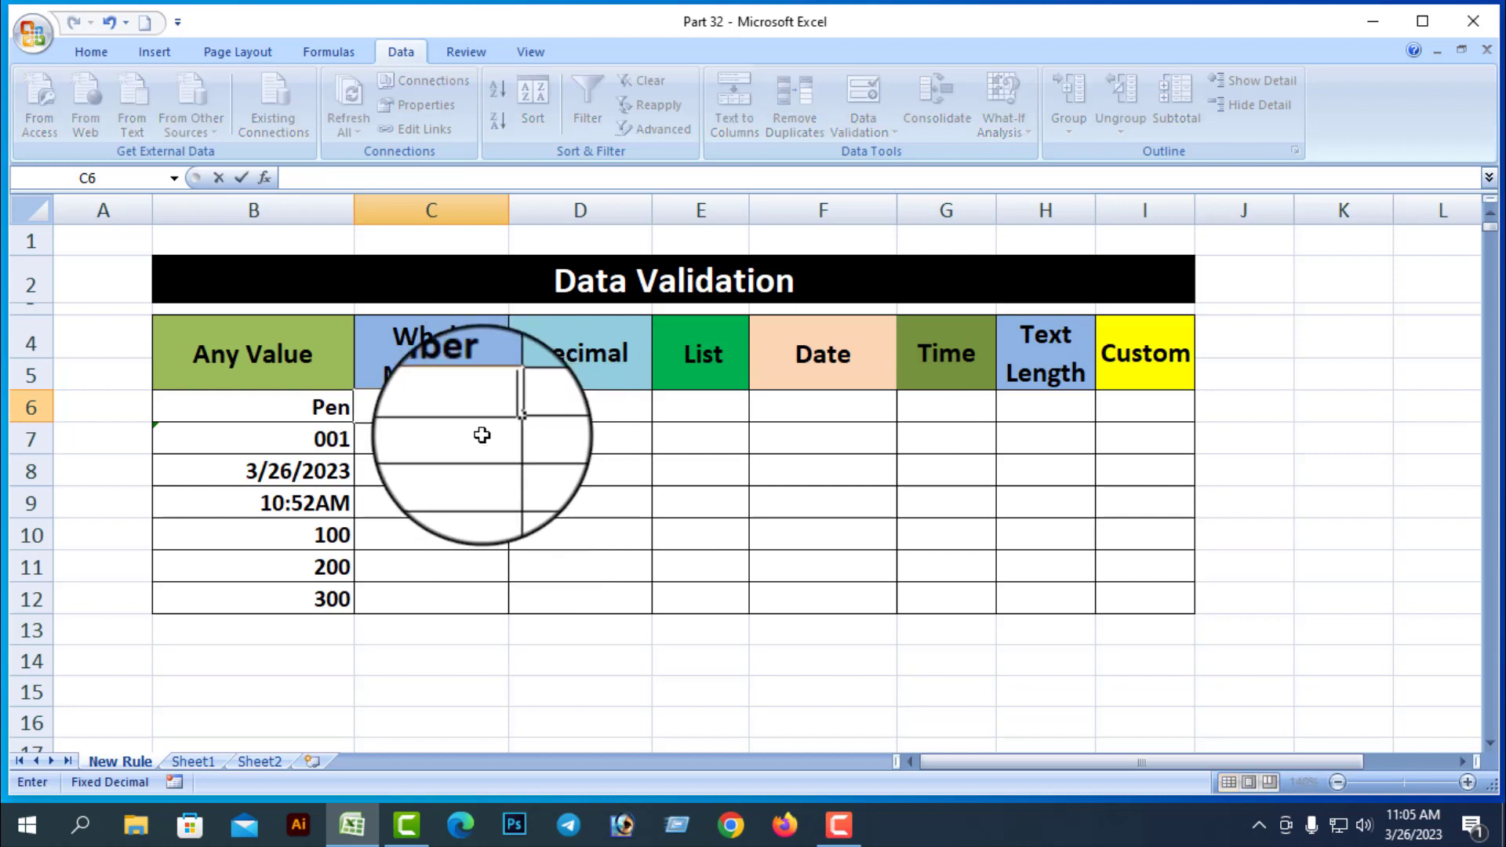
left_click(551, 655)
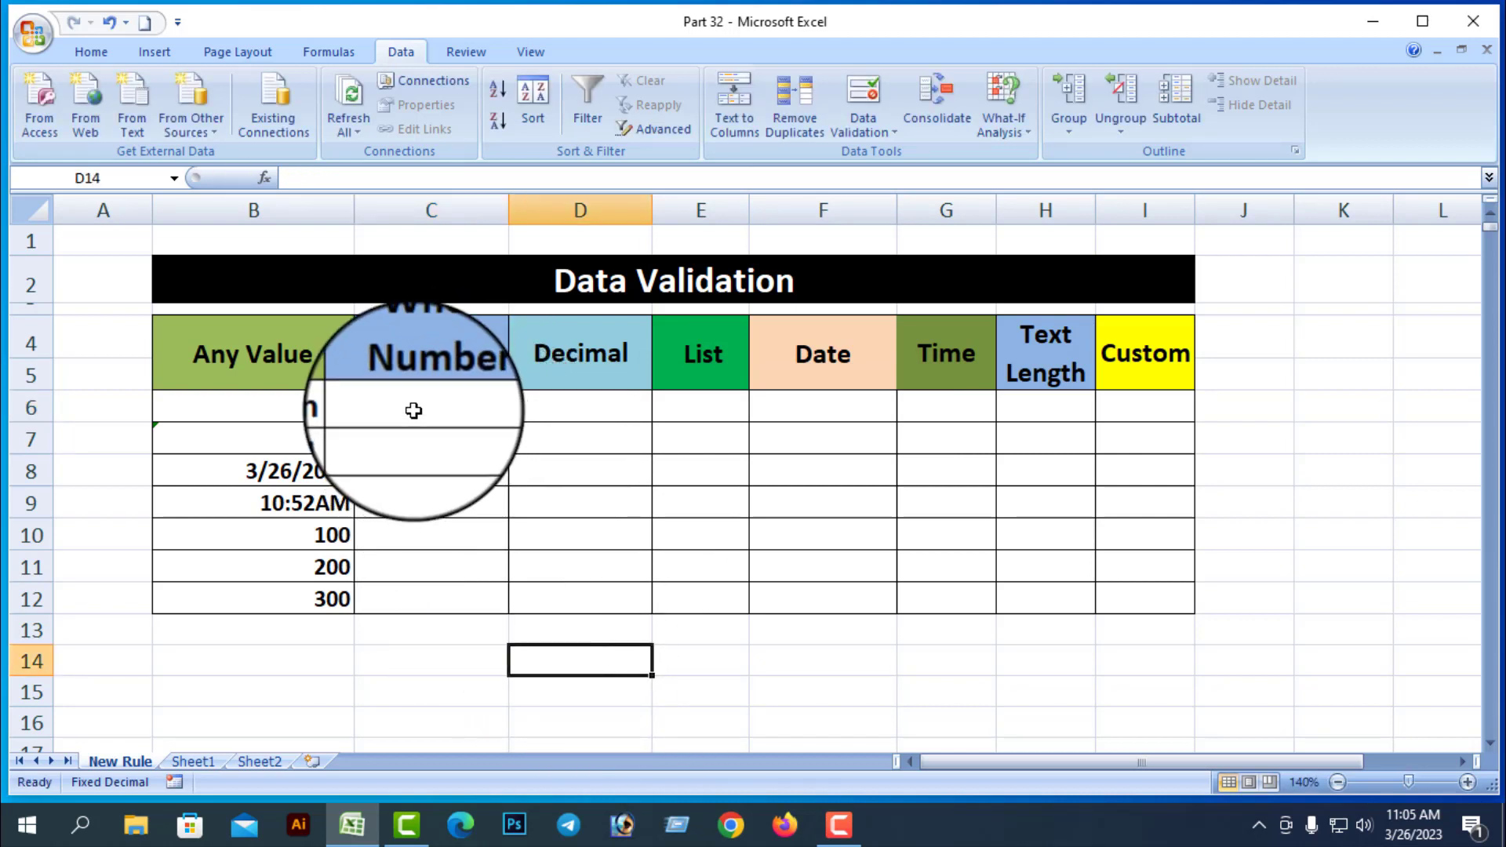
Change the validation rule of C6:C12 to accept only whole numbers not equal to 1000
left_click_drag(414, 409, 432, 598)
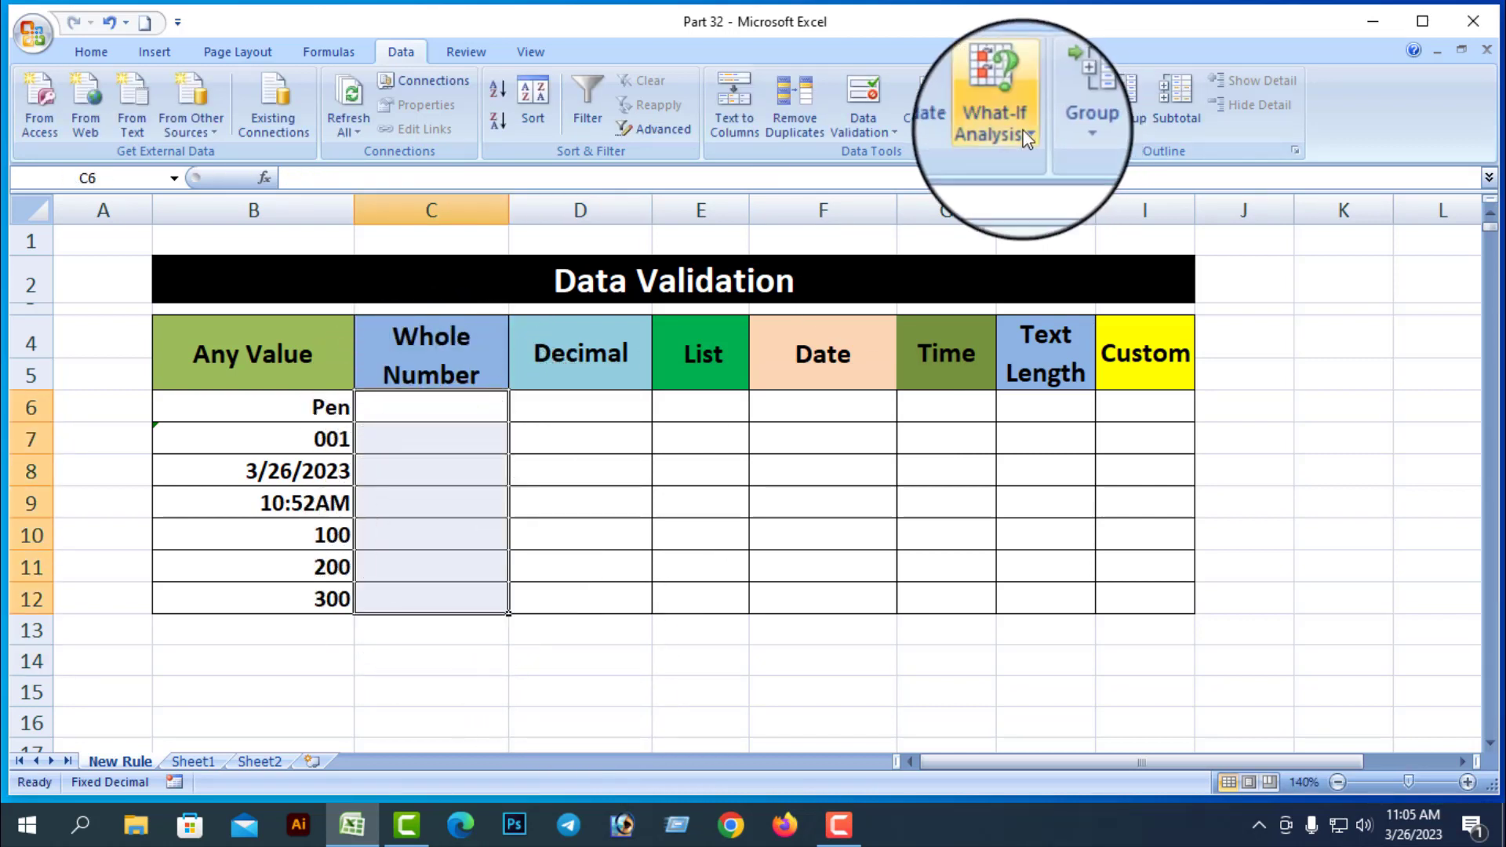
left_click(888, 131)
left_click(907, 151)
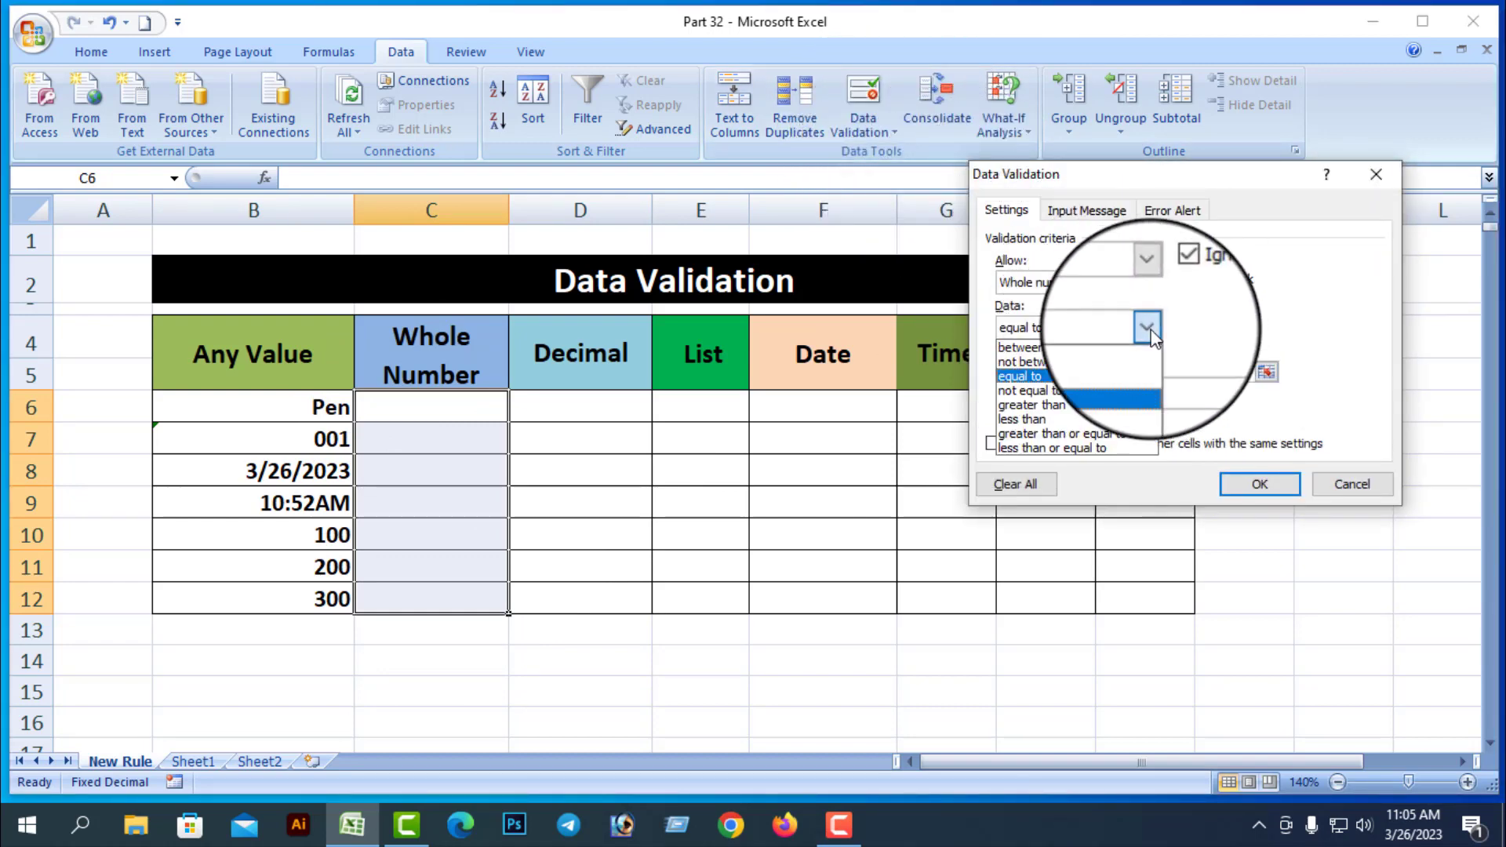
left_click(1043, 391)
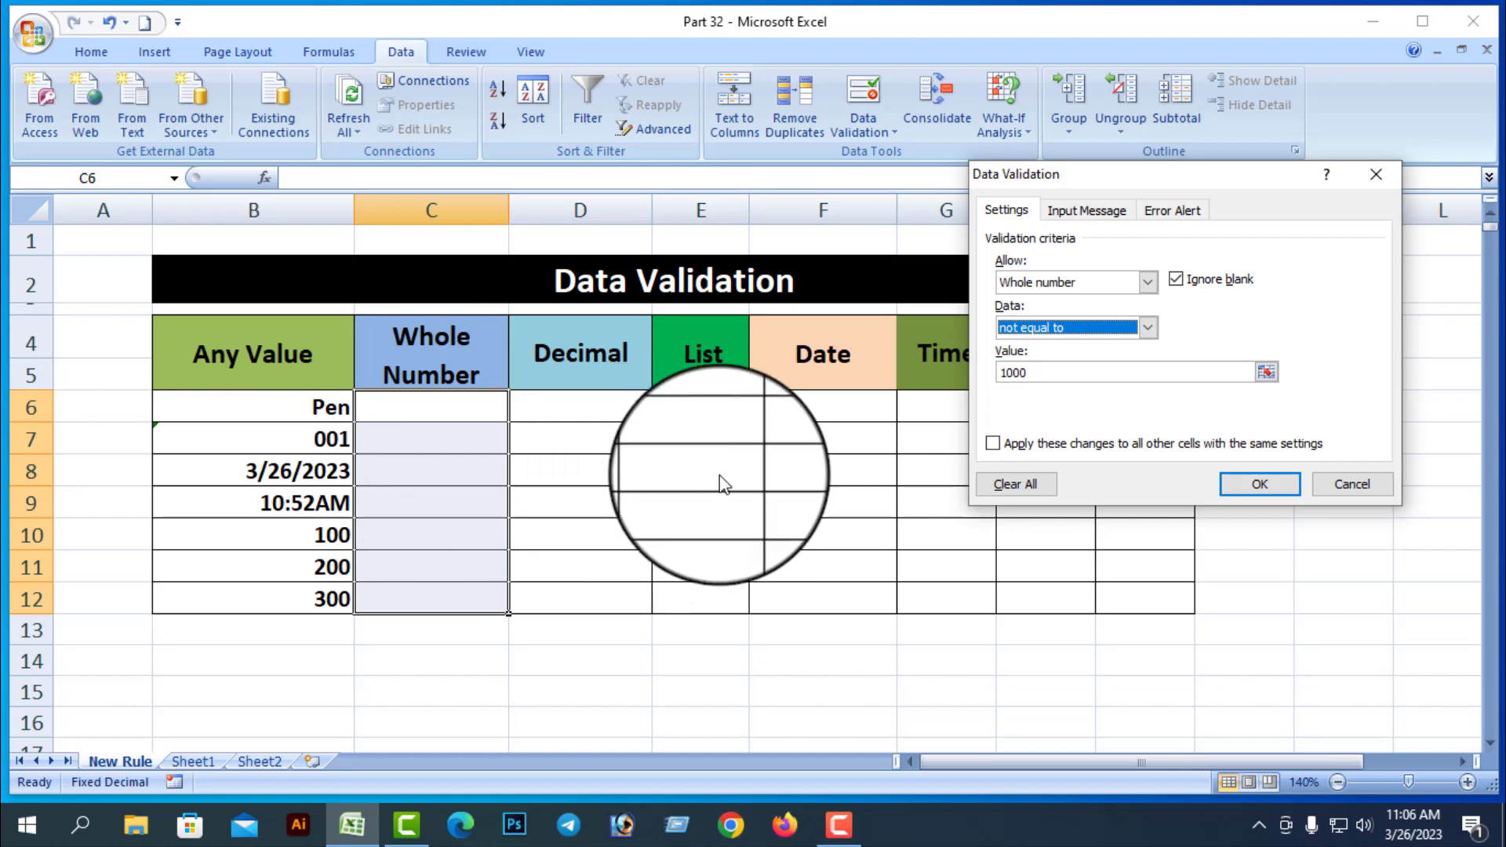
left_click(1282, 485)
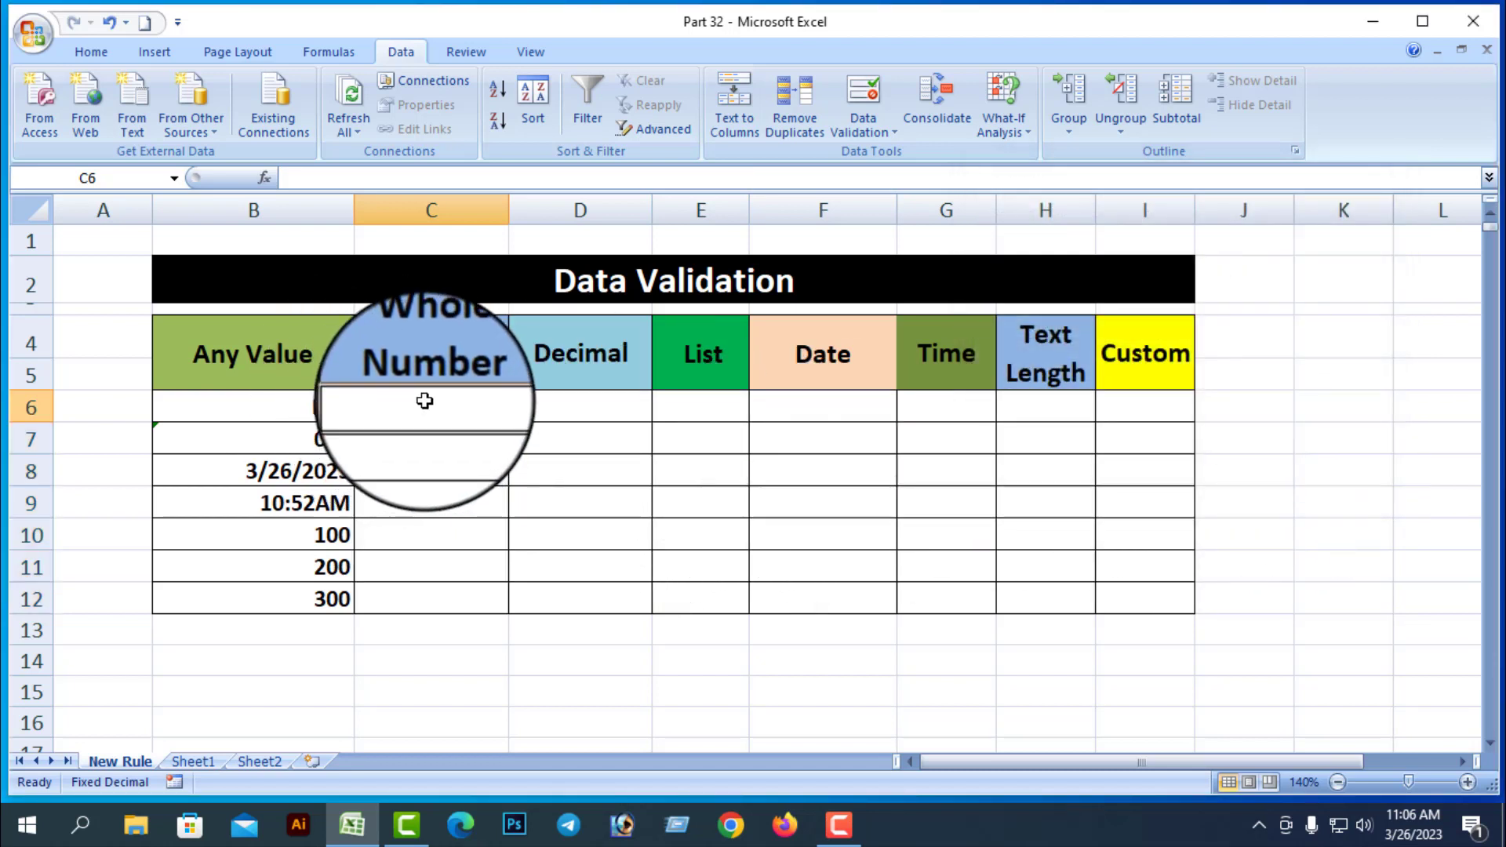
Test the not-equal-to rule by entering 2000 in C6, trying 1000 in C7, and replacing that rejected entry with 3000
type("2000")
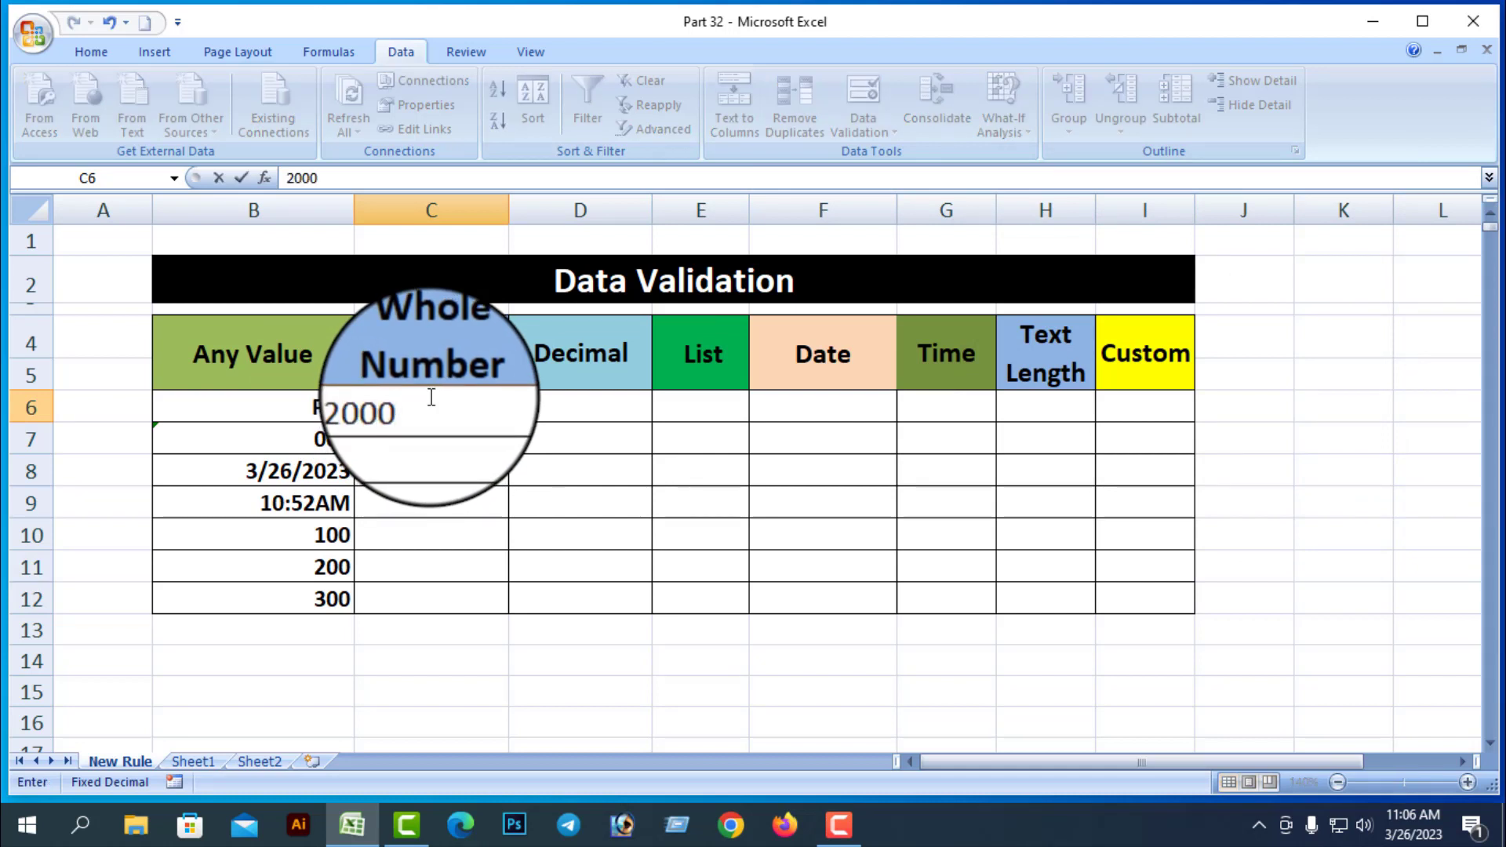
key("Return")
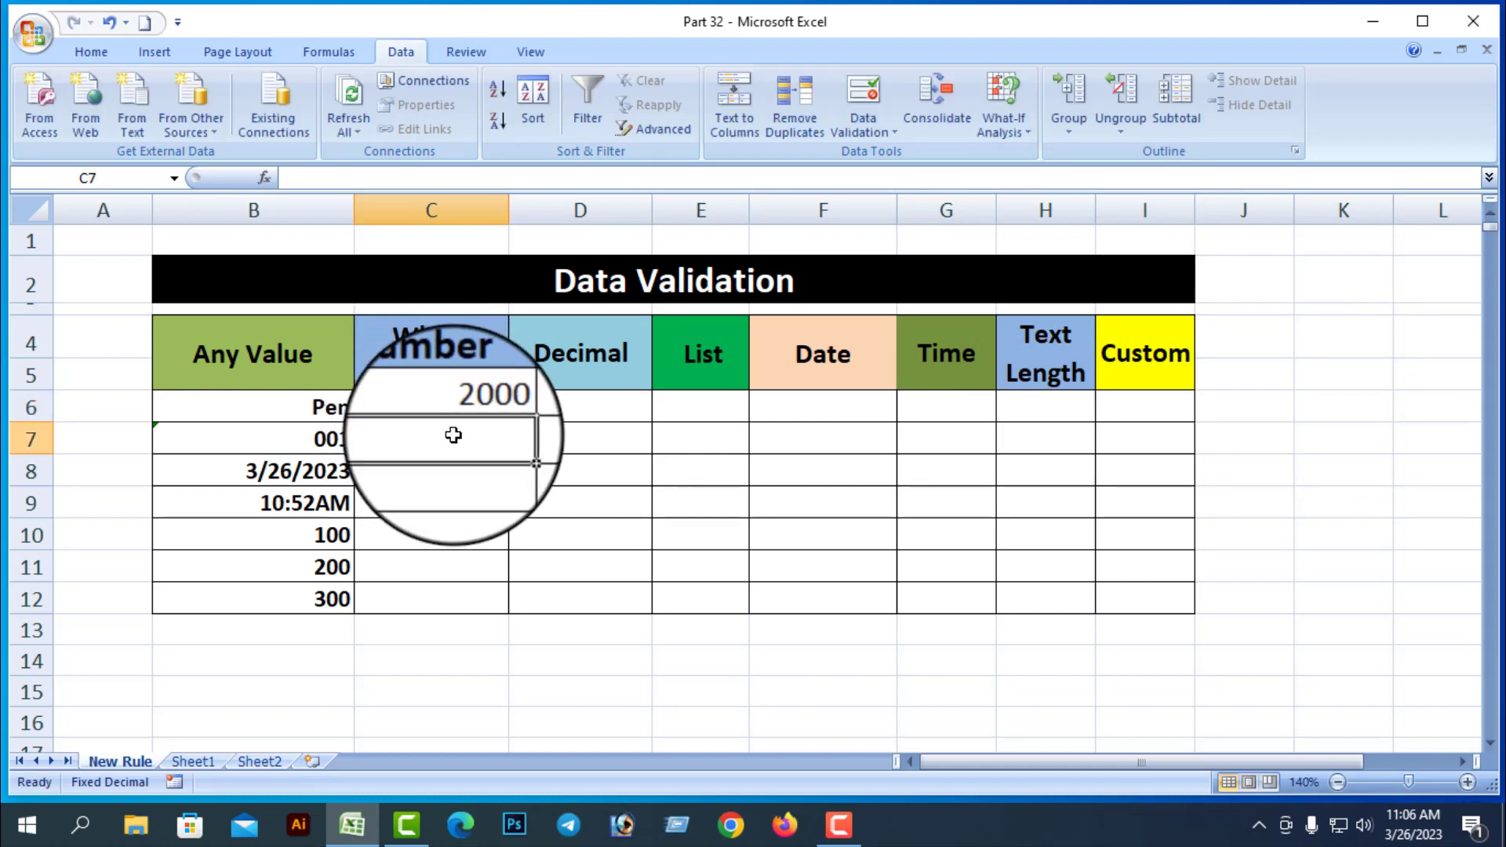
type("1000")
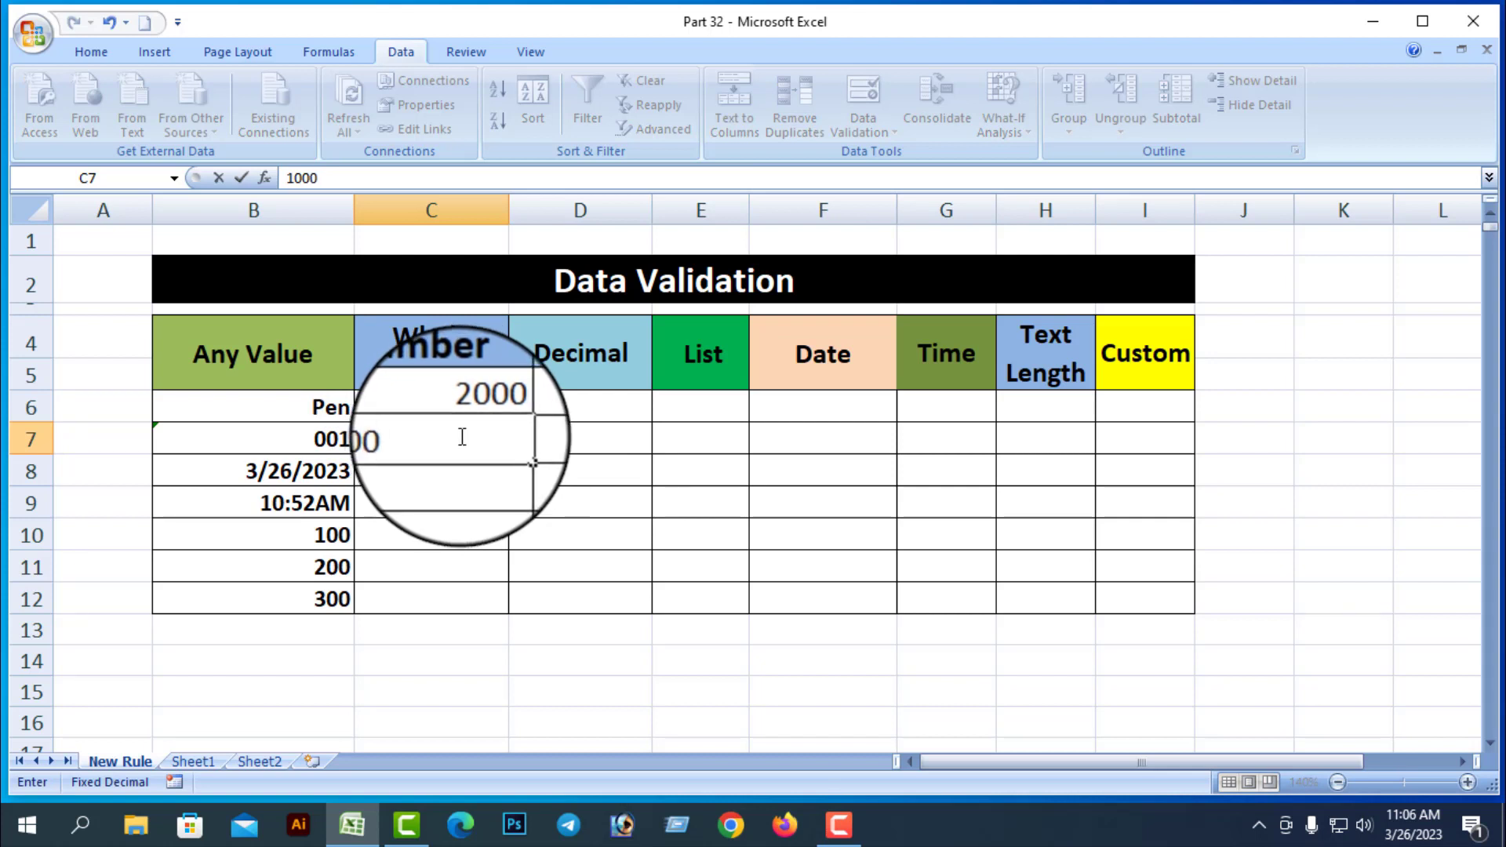
key("Return")
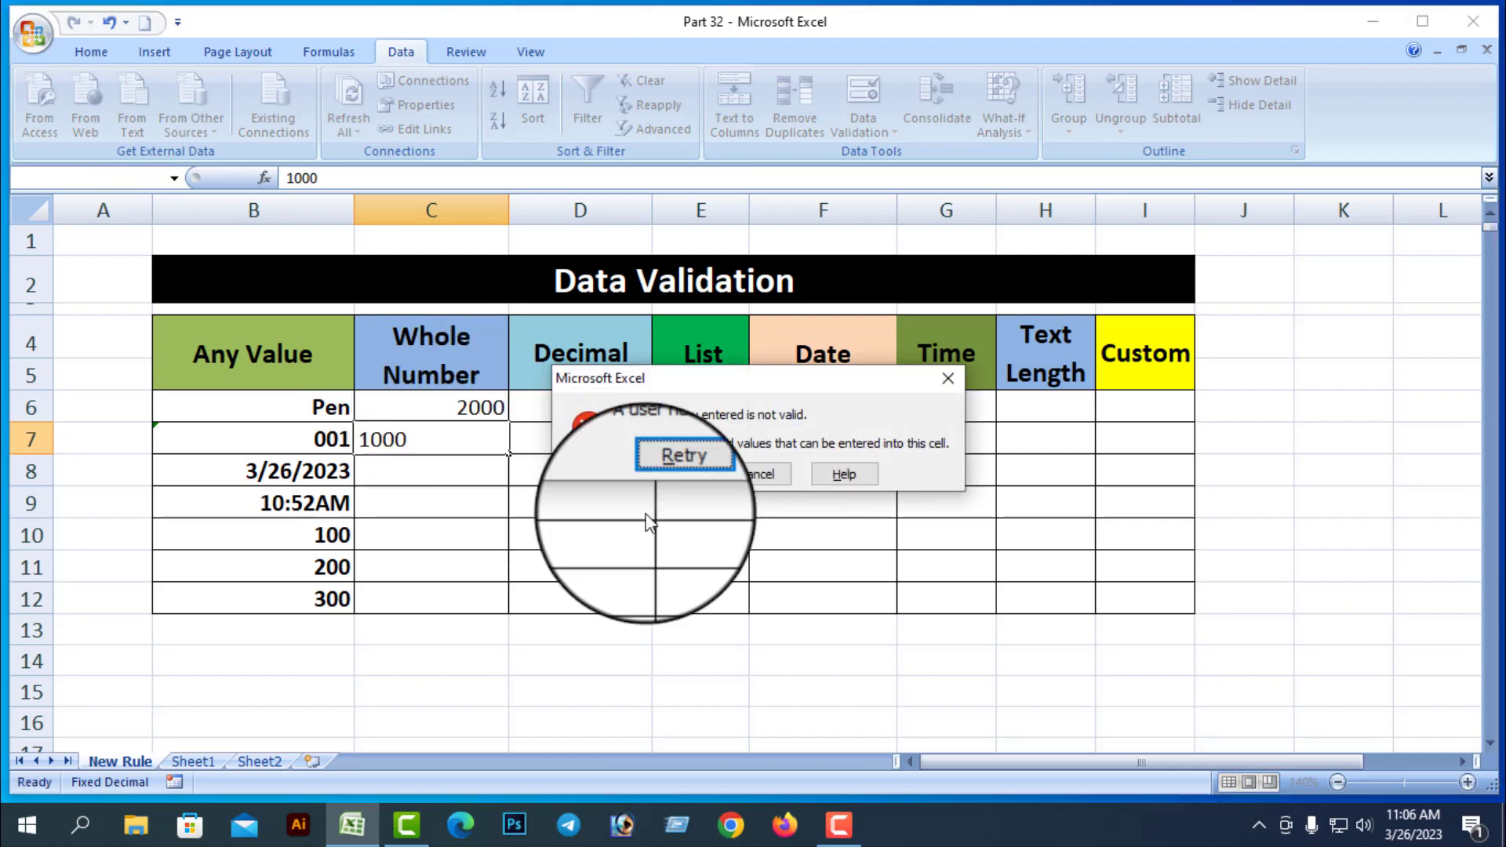
left_click(676, 469)
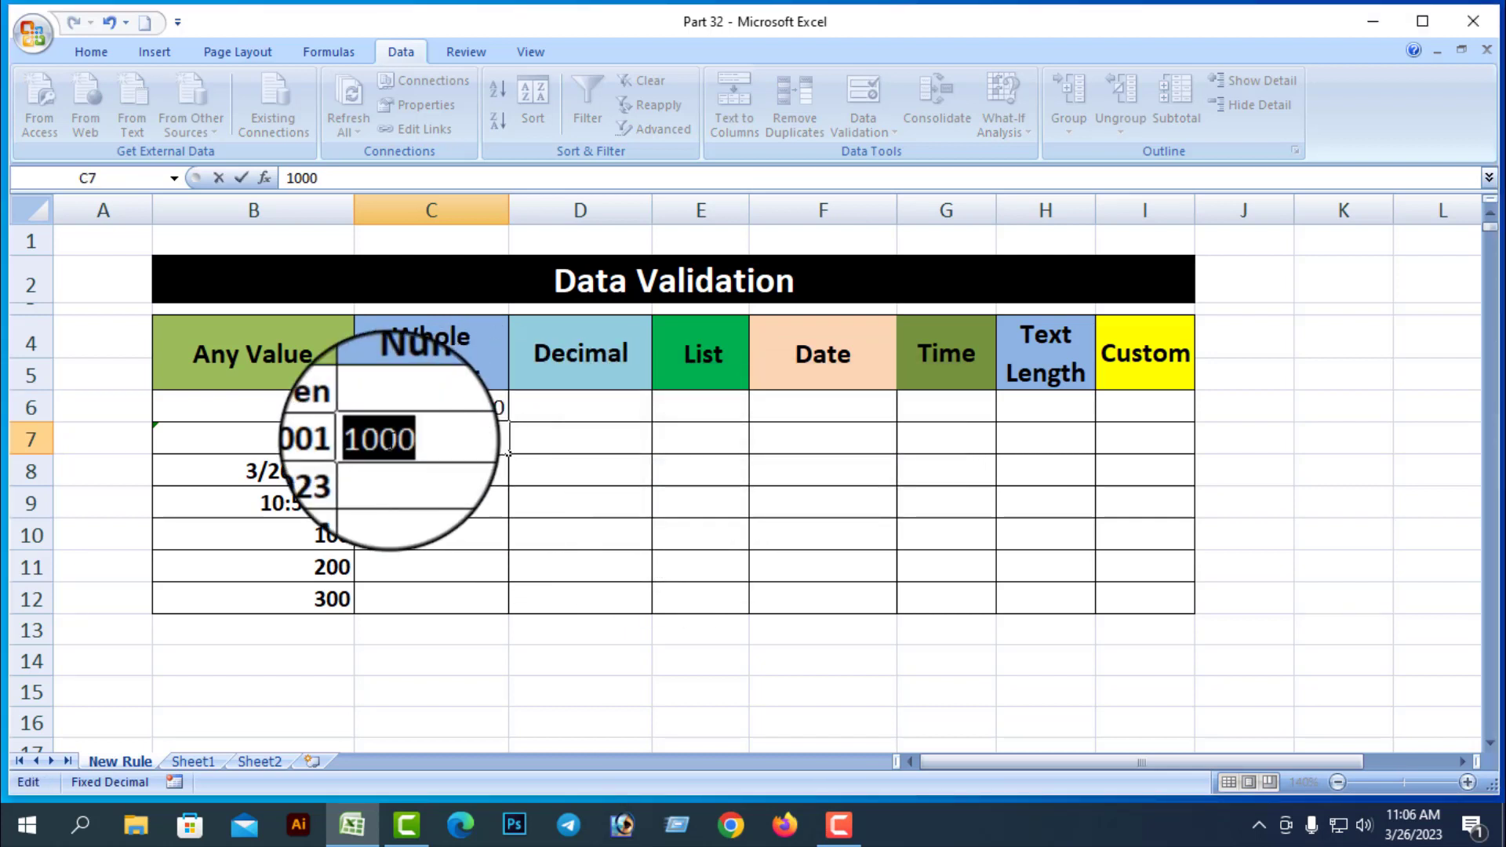
type("3000")
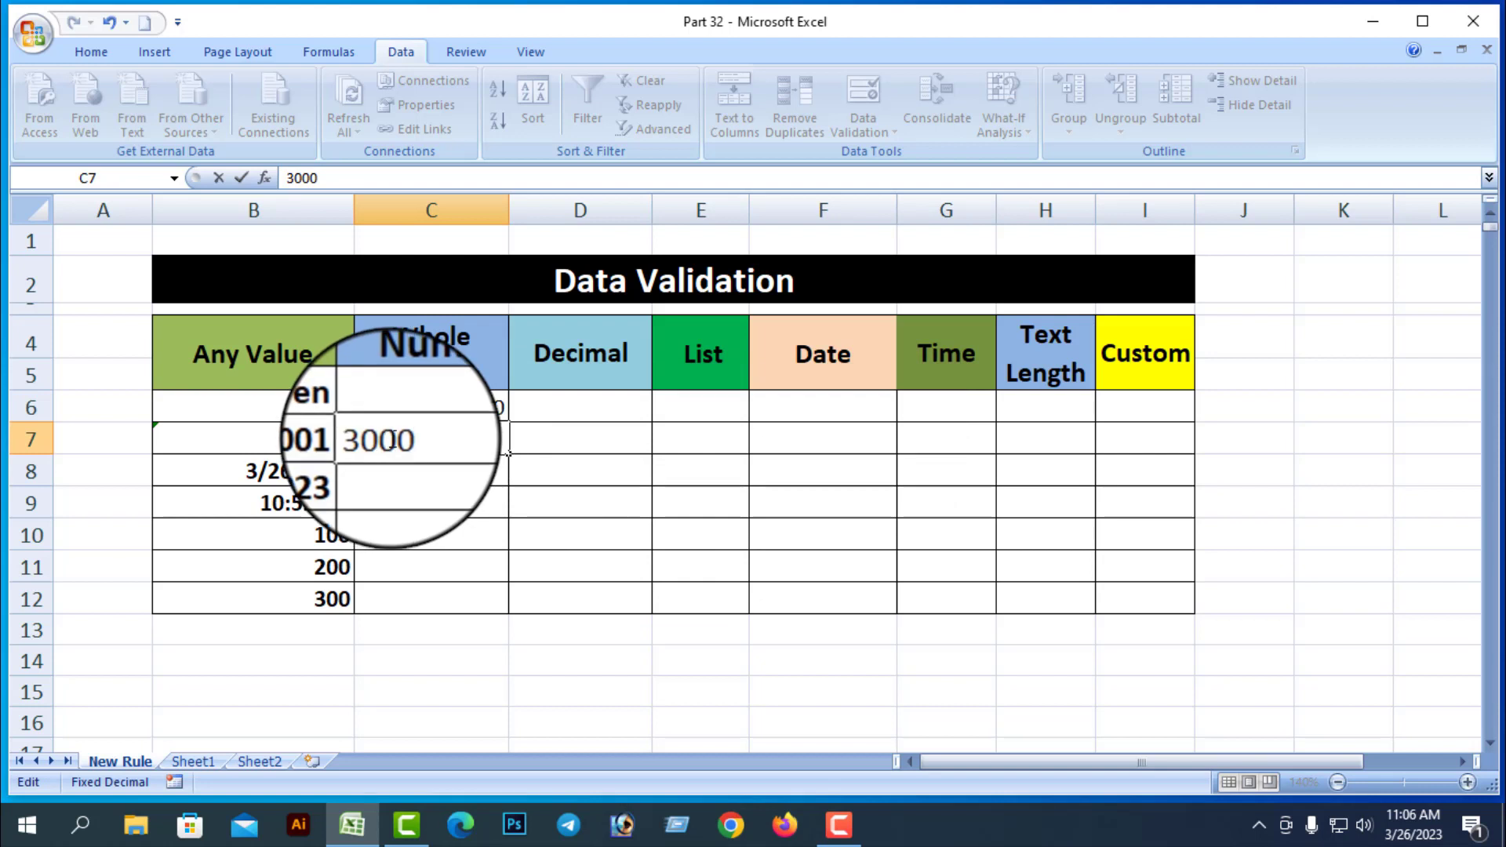
key("Return")
Clear the test values from C6:C7 and dismiss the validation settings opened for C10 alone
left_click_drag(477, 405, 485, 451)
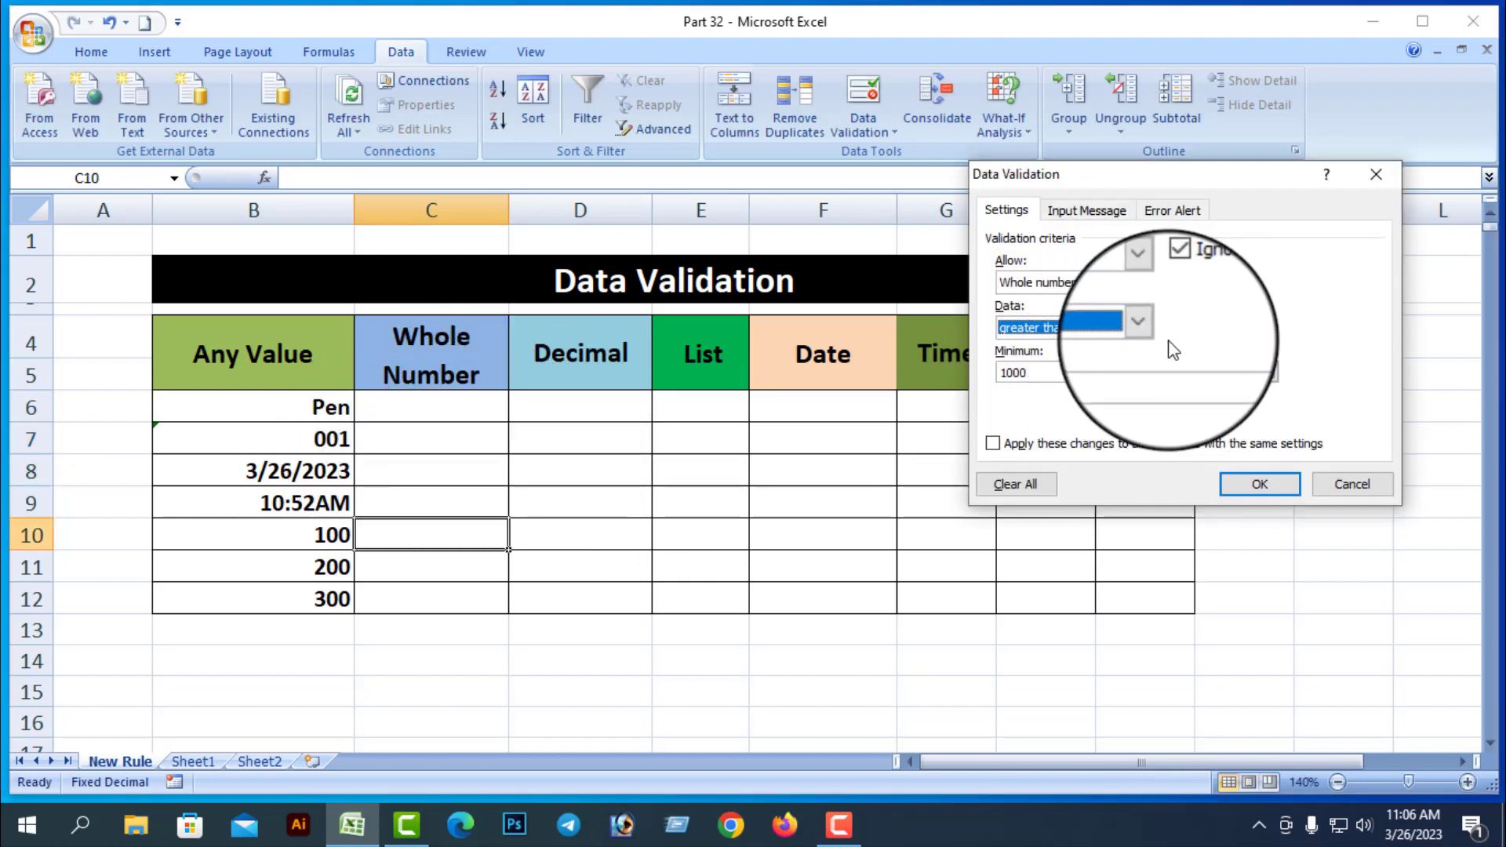
left_click(1376, 174)
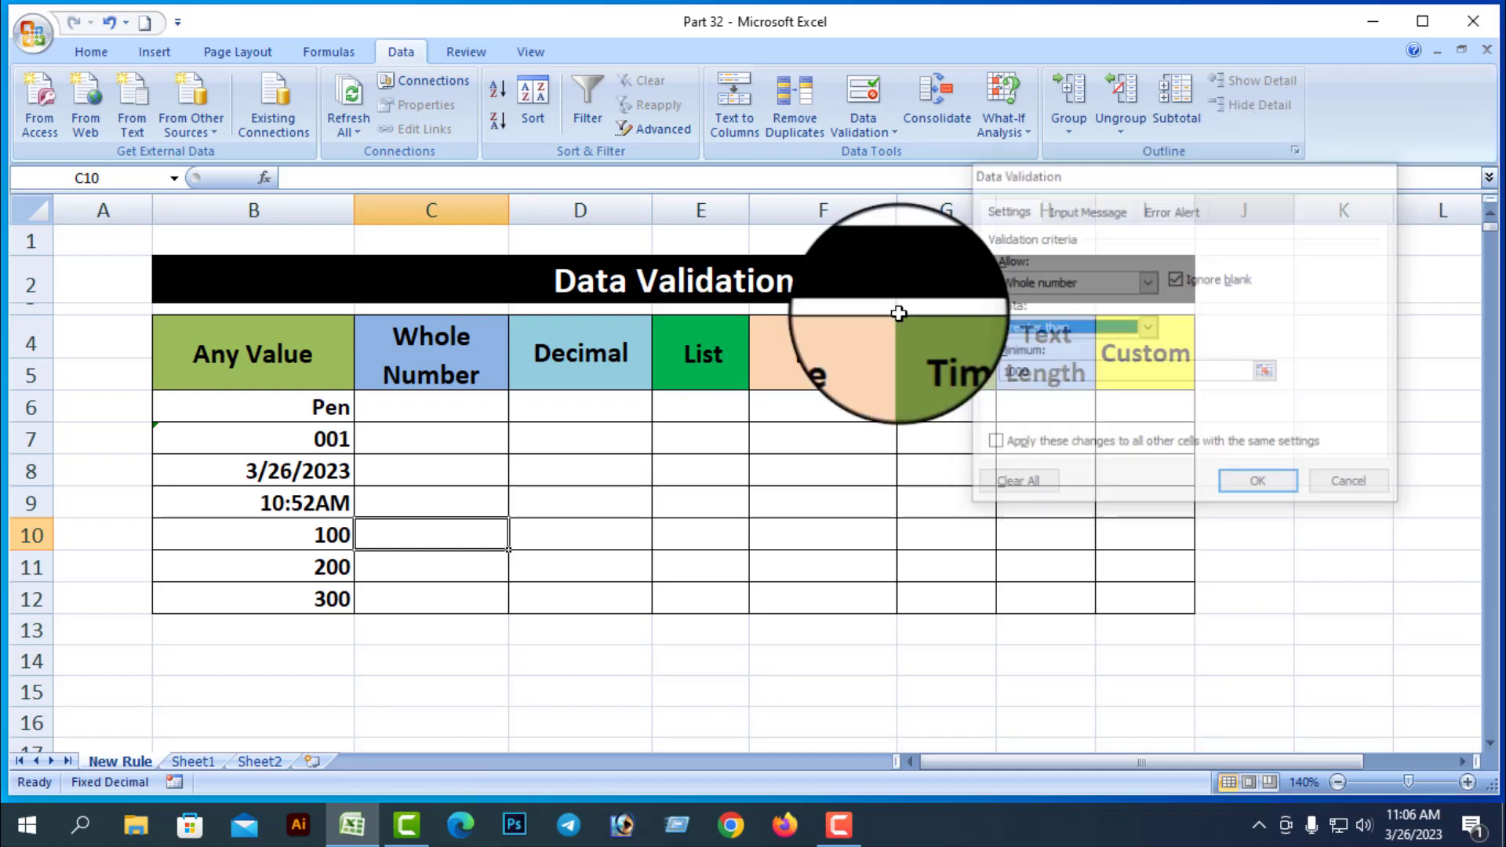
left_click(623, 655)
Change the validation rule of C6:C12 to accept only whole numbers greater than 1000
left_click_drag(460, 404, 465, 591)
left_click(872, 130)
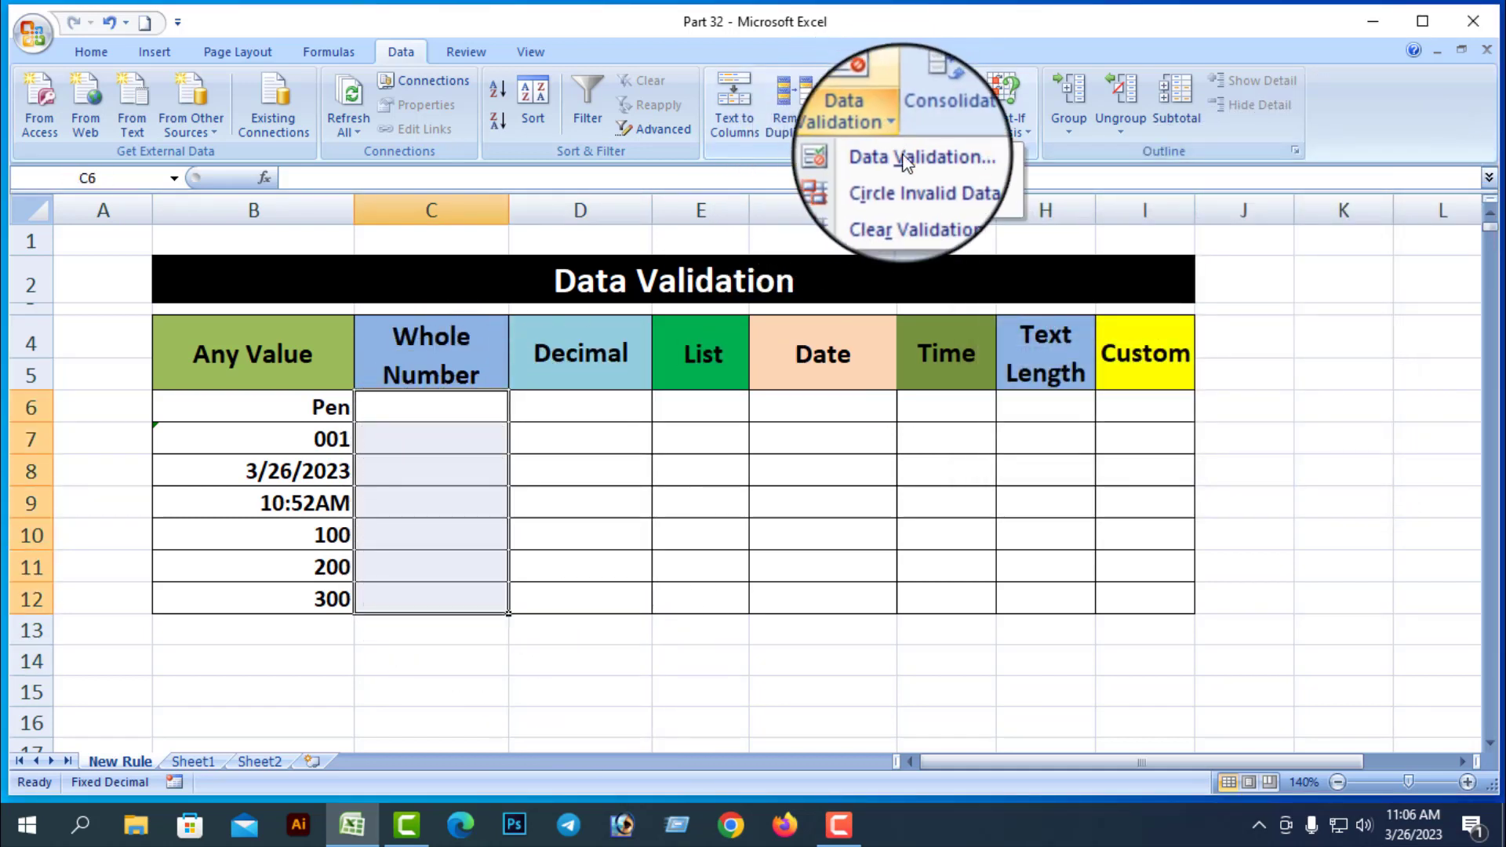
left_click(925, 155)
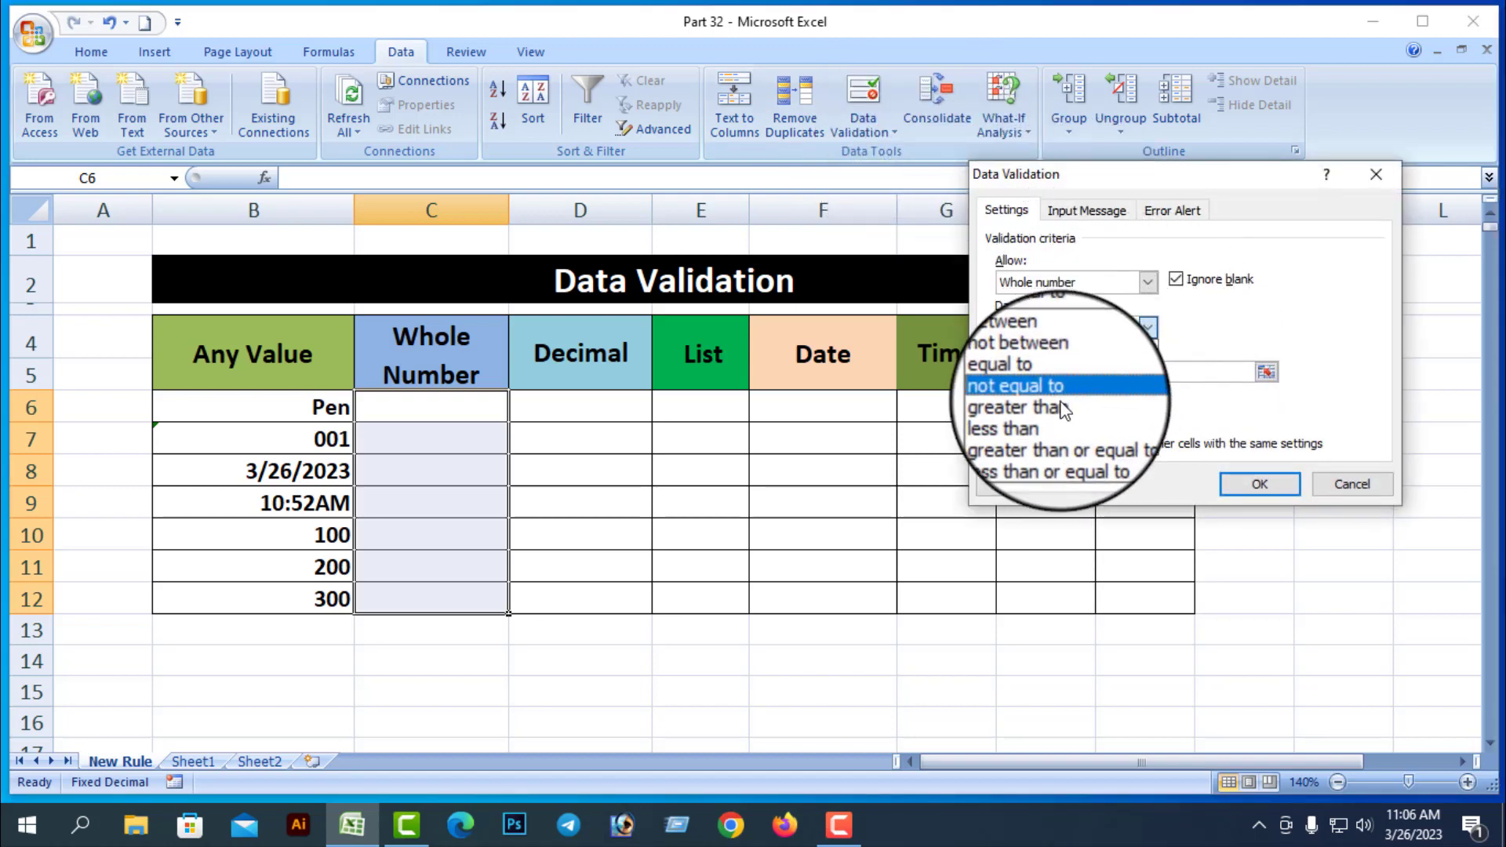
left_click(1031, 405)
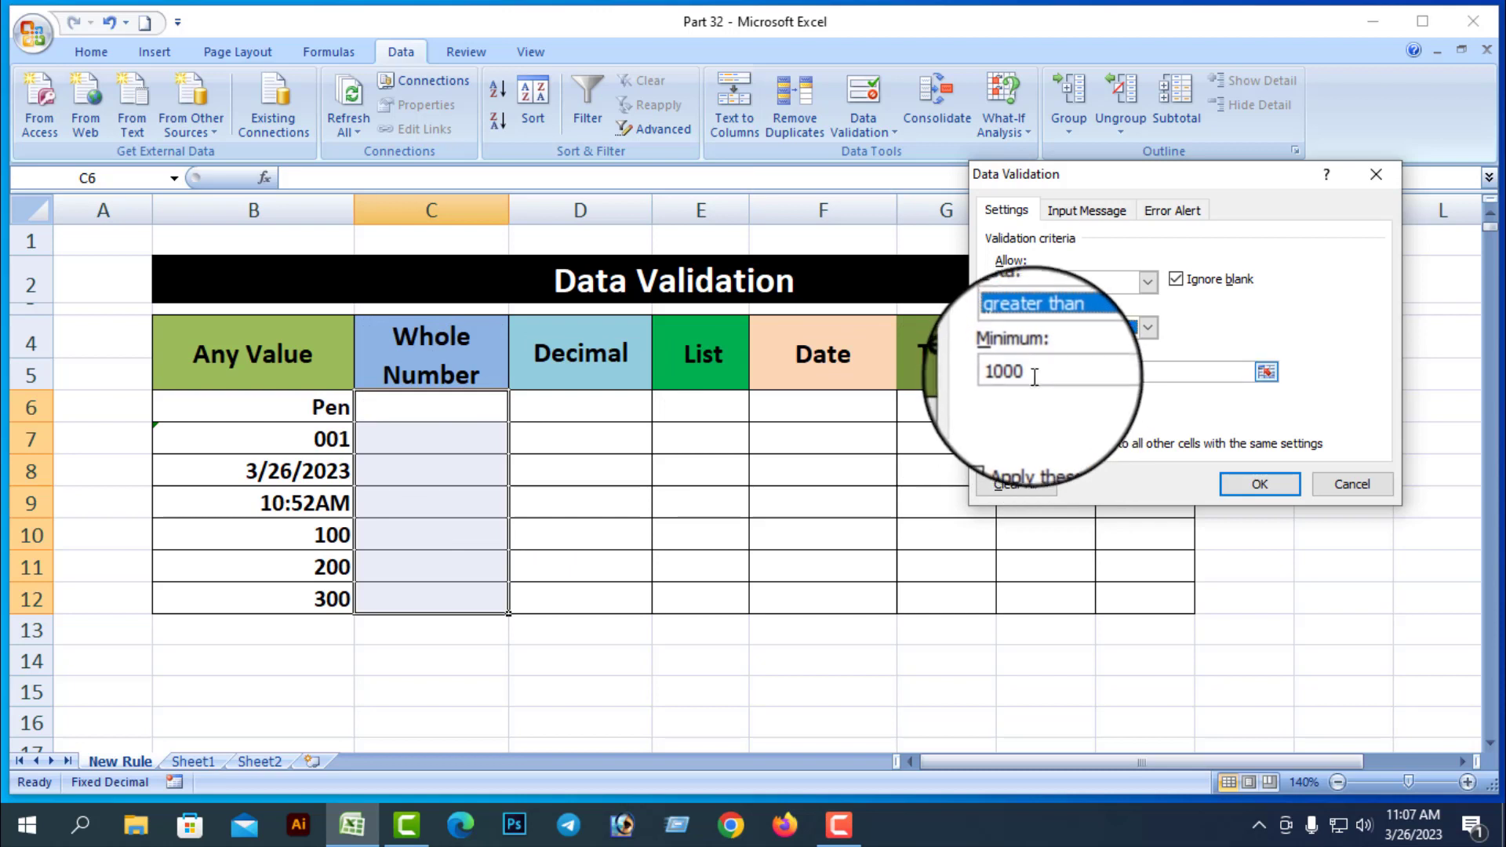
left_click(1259, 484)
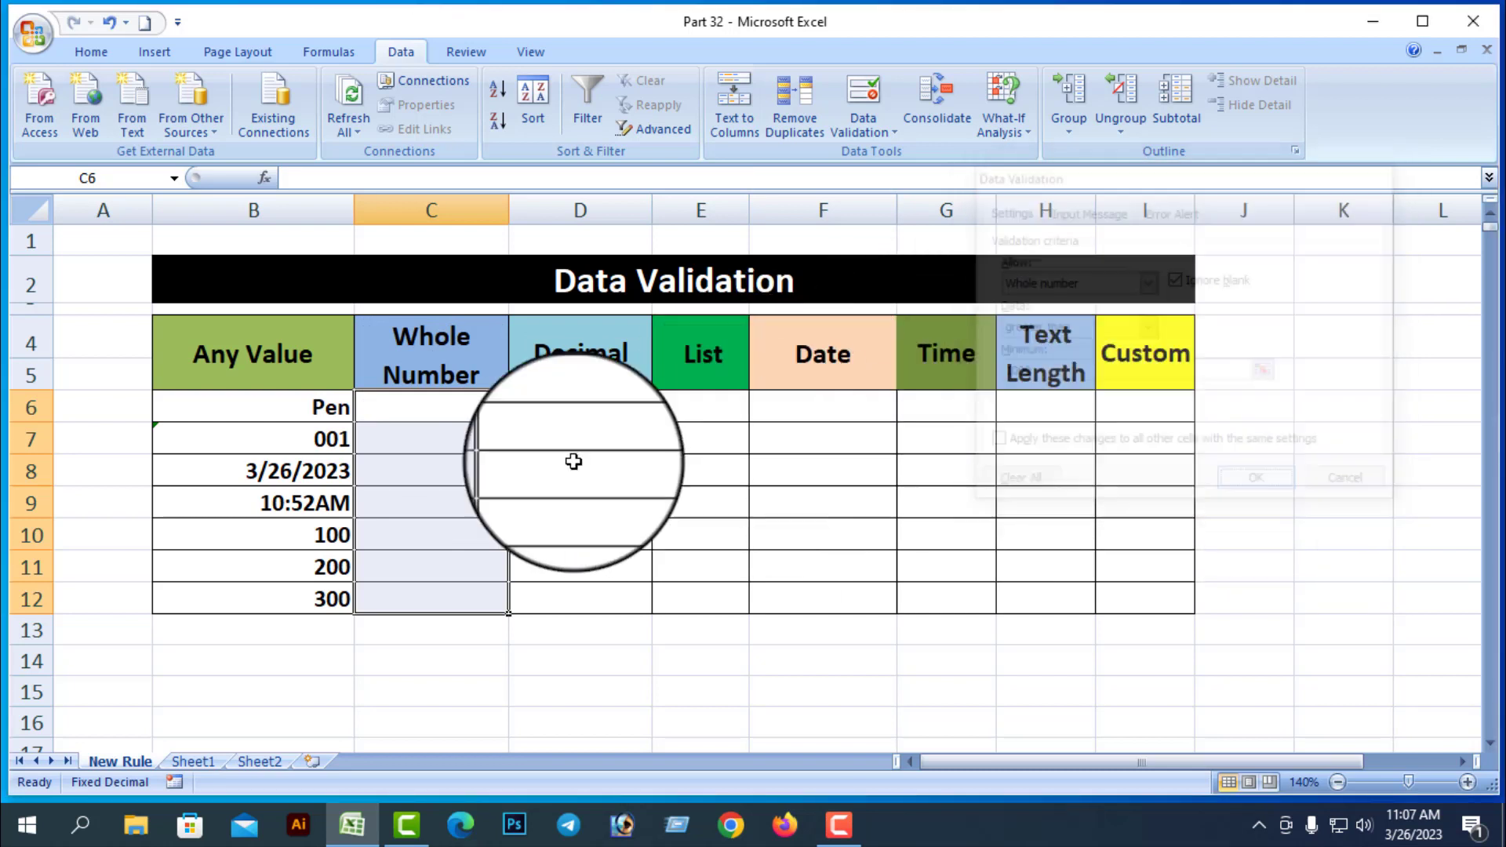
Test the greater-than rule with 2000 in C6 and 1000 in C7, cancelling the second entry and clearing the test cells
left_click(442, 408)
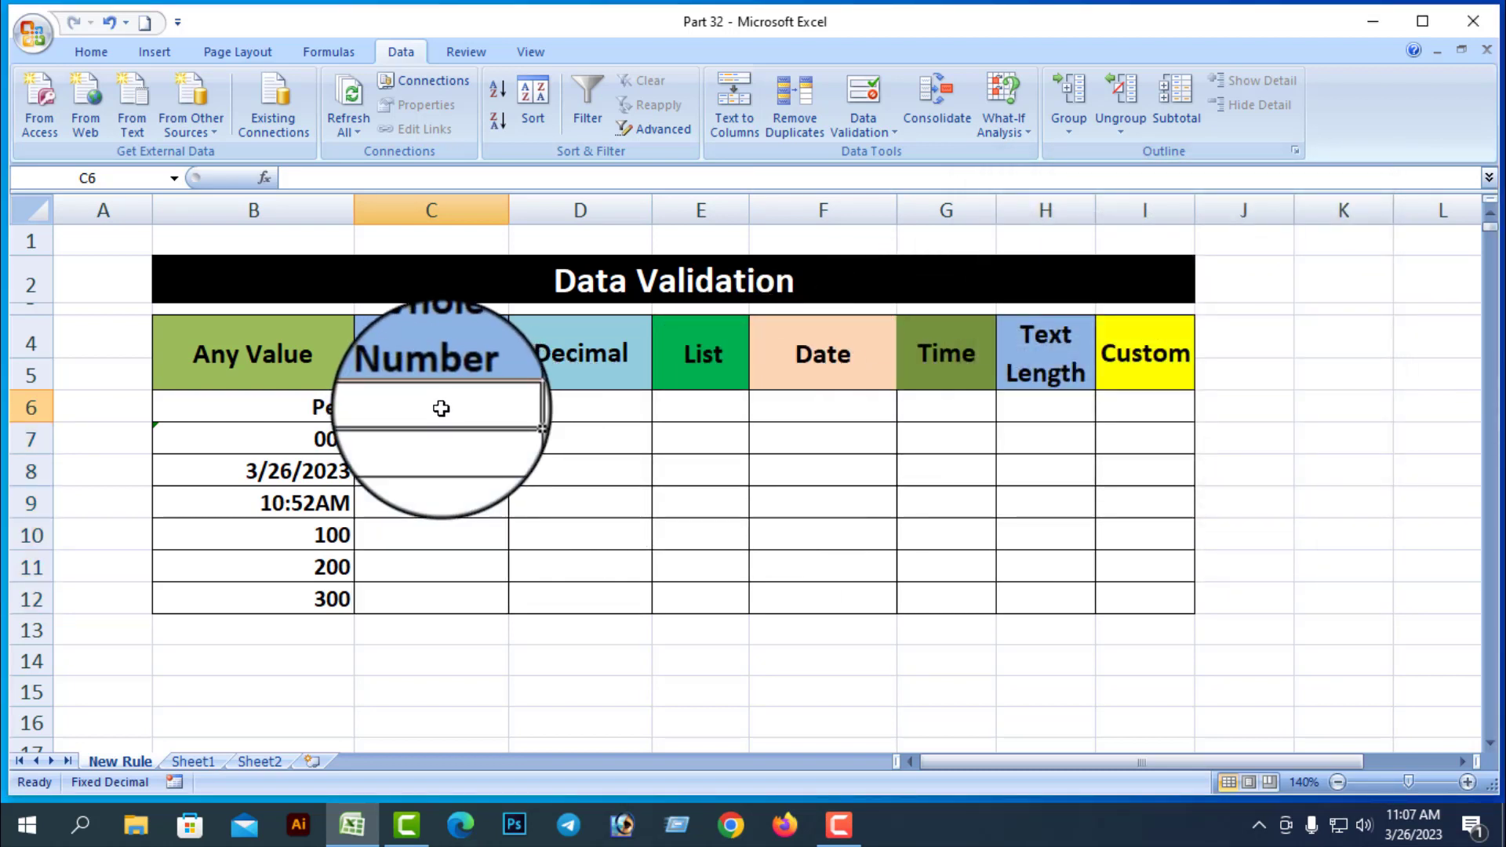
type("2000")
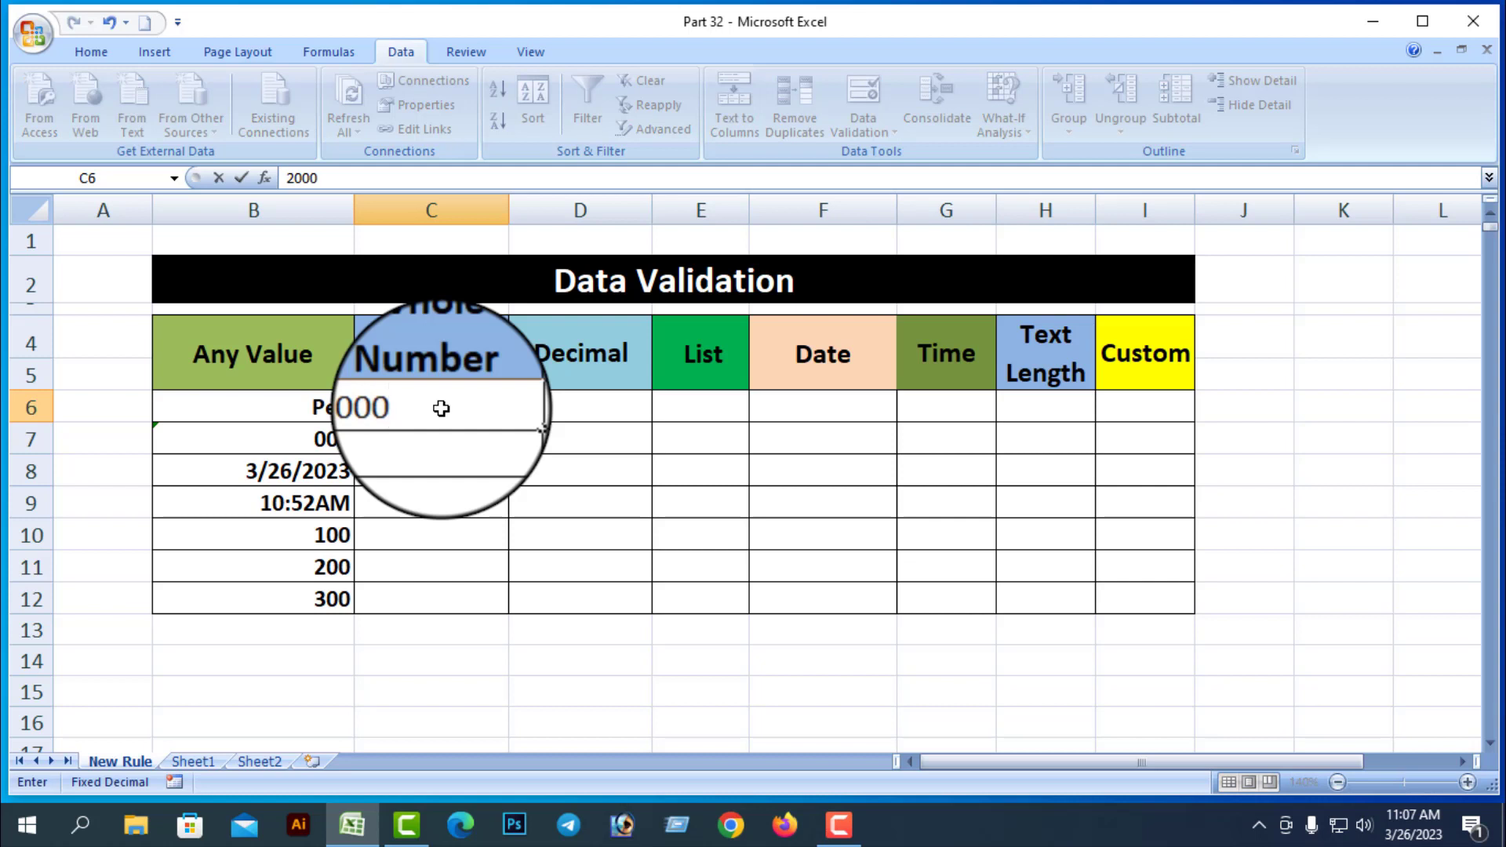
key("Return")
type("1")
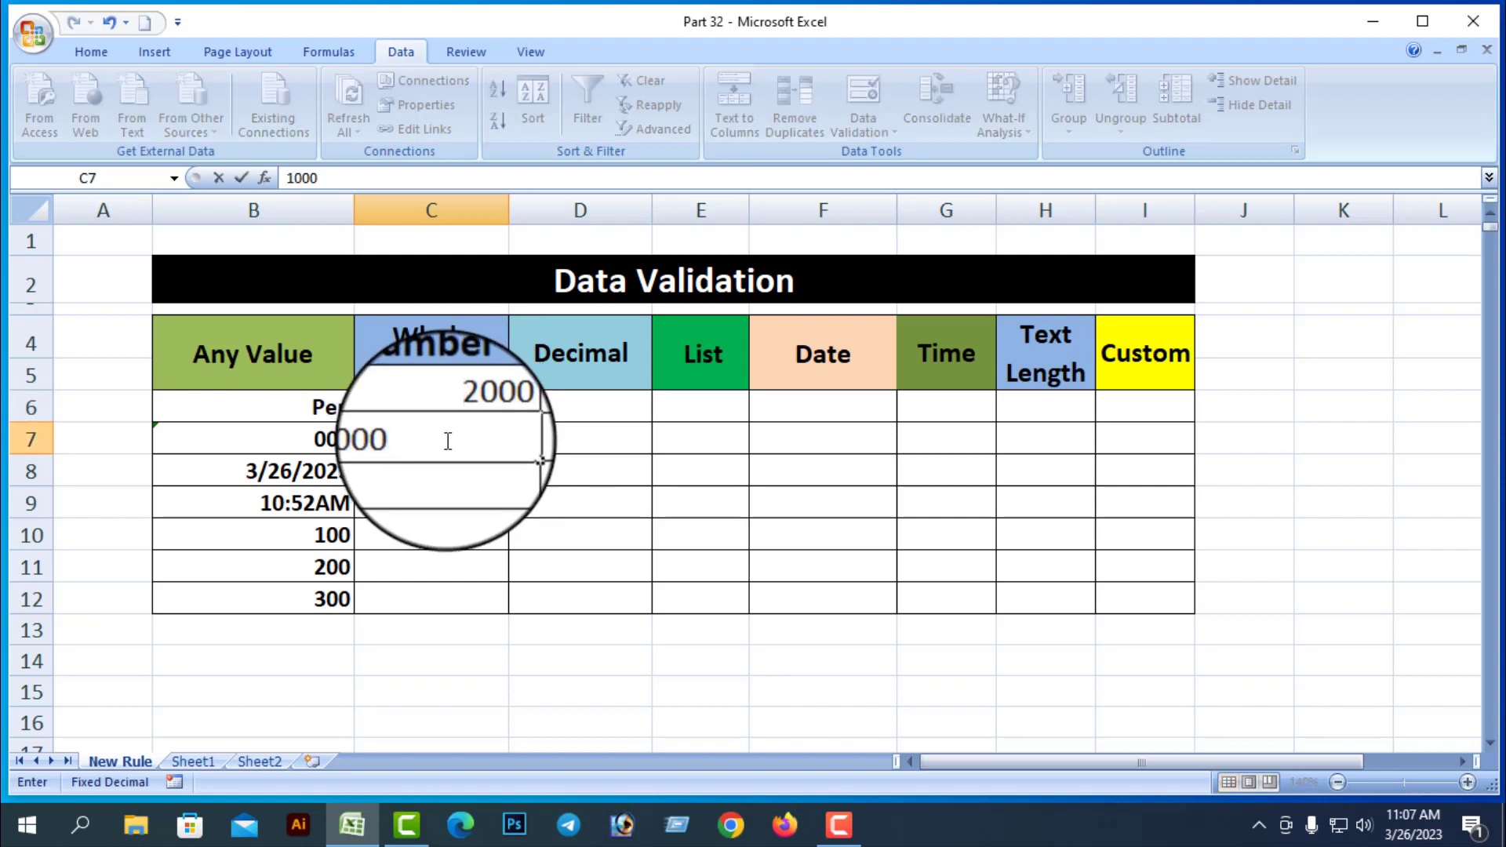
type("000")
key("Return")
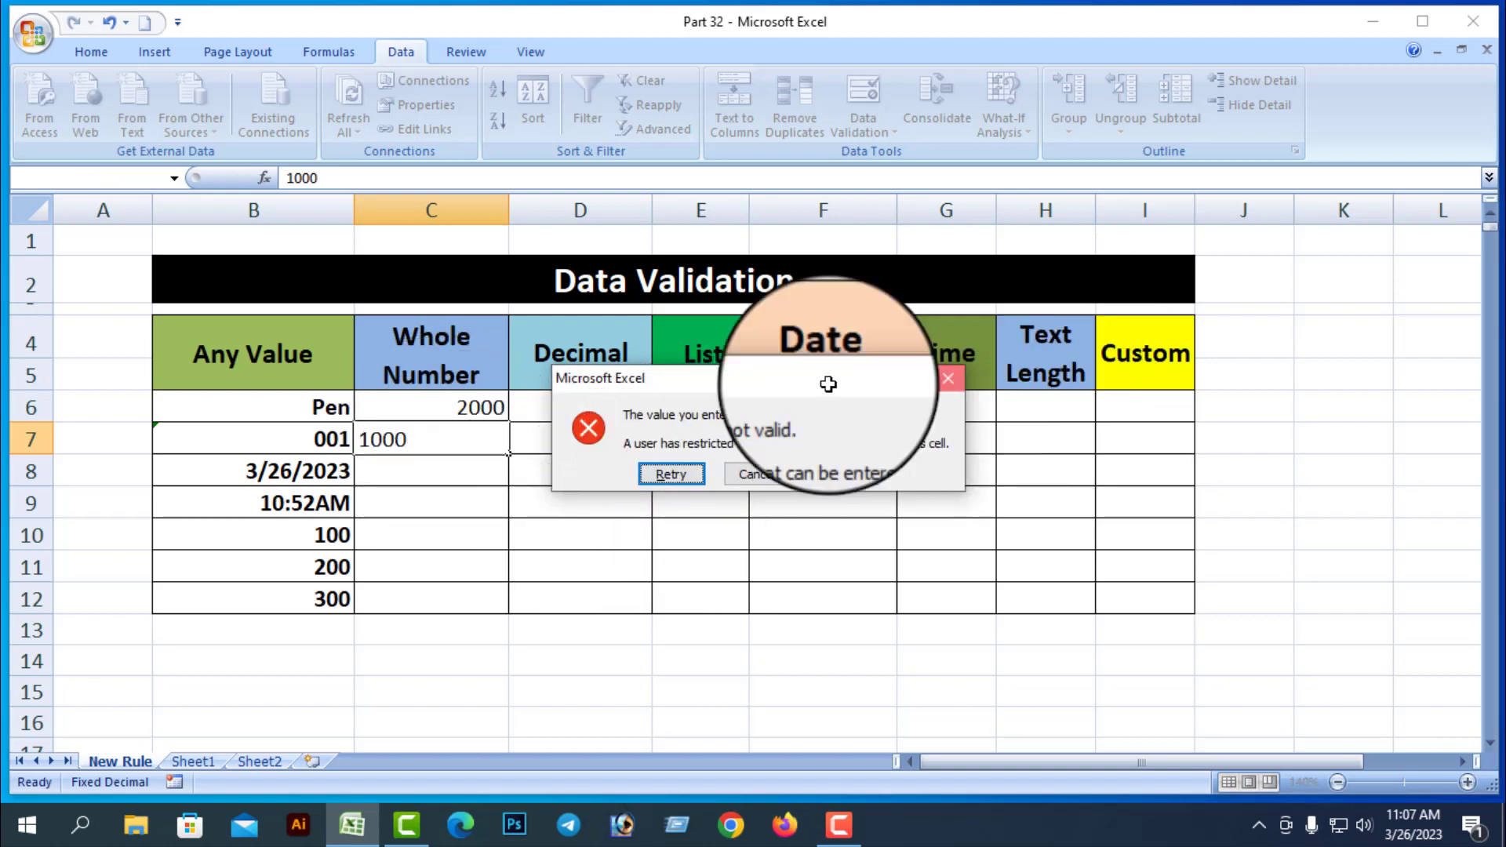
key("Escape")
left_click_drag(463, 404, 470, 431)
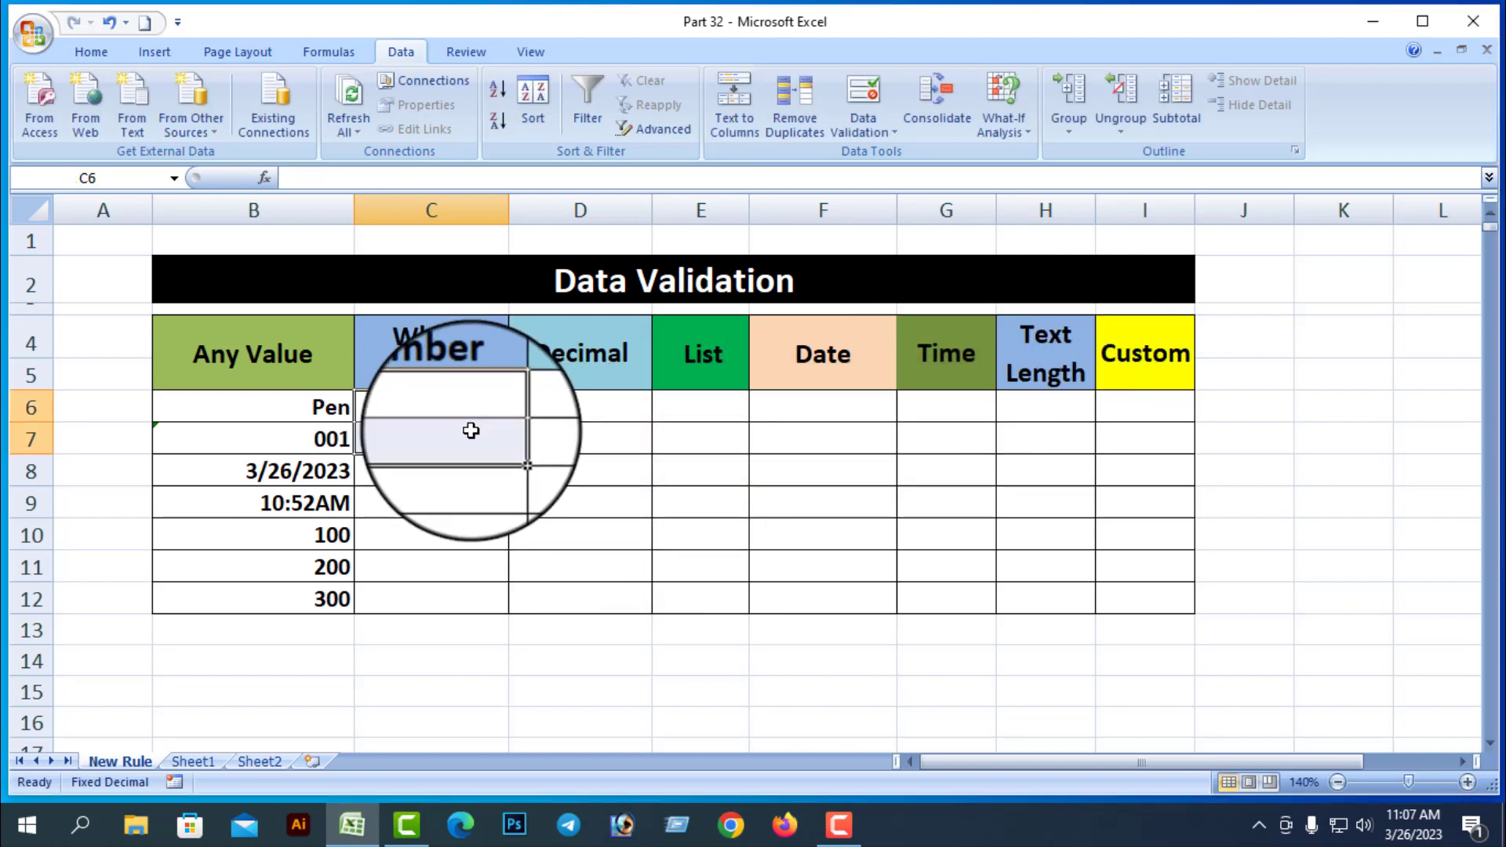
left_click(659, 656)
Change the validation rule of C6:C12 to accept only whole numbers less than 1000
left_click_drag(447, 407, 474, 593)
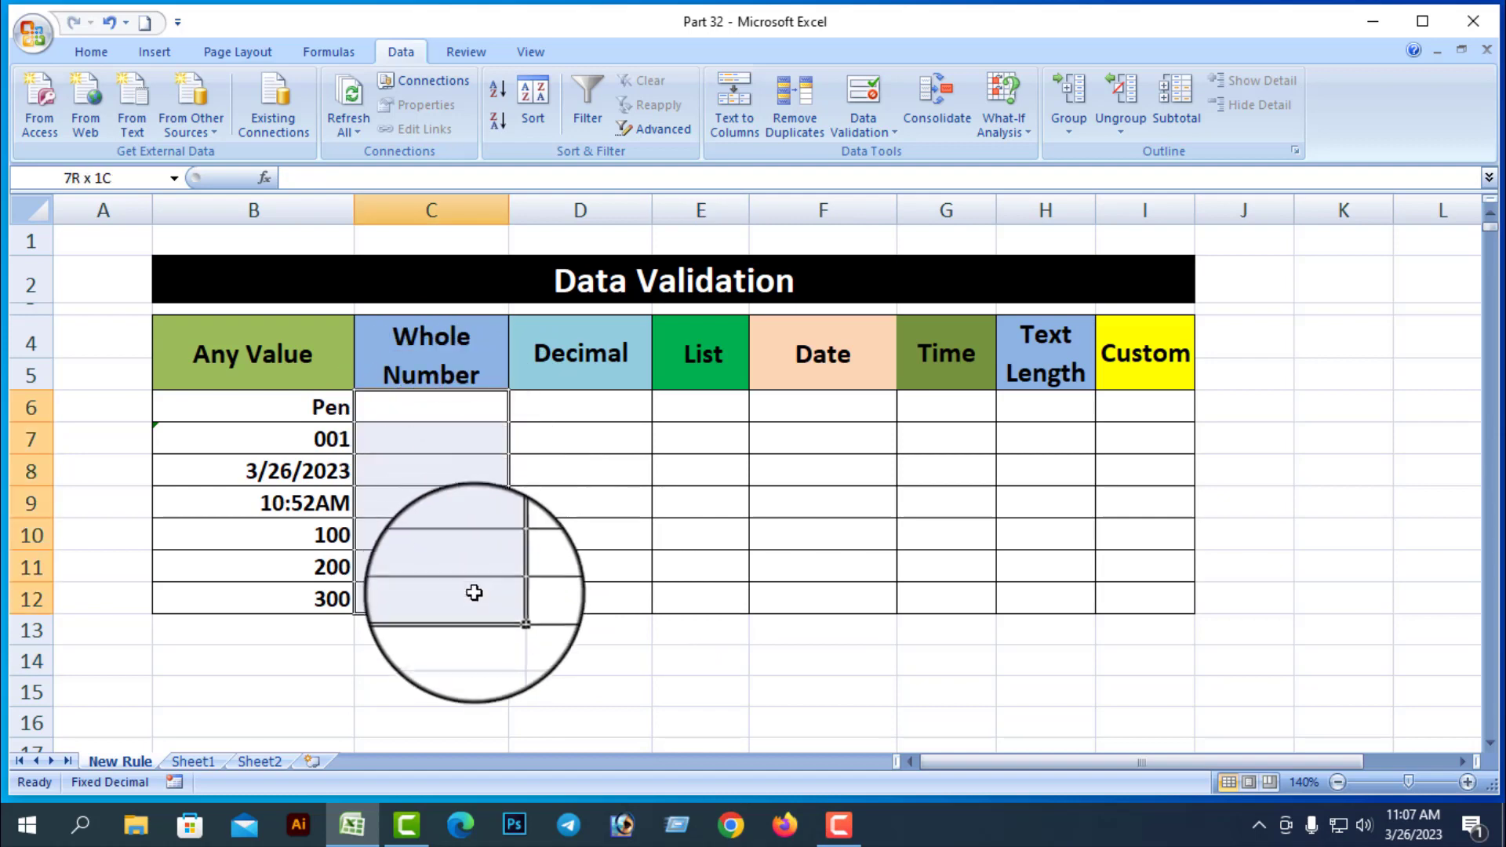
left_click(871, 125)
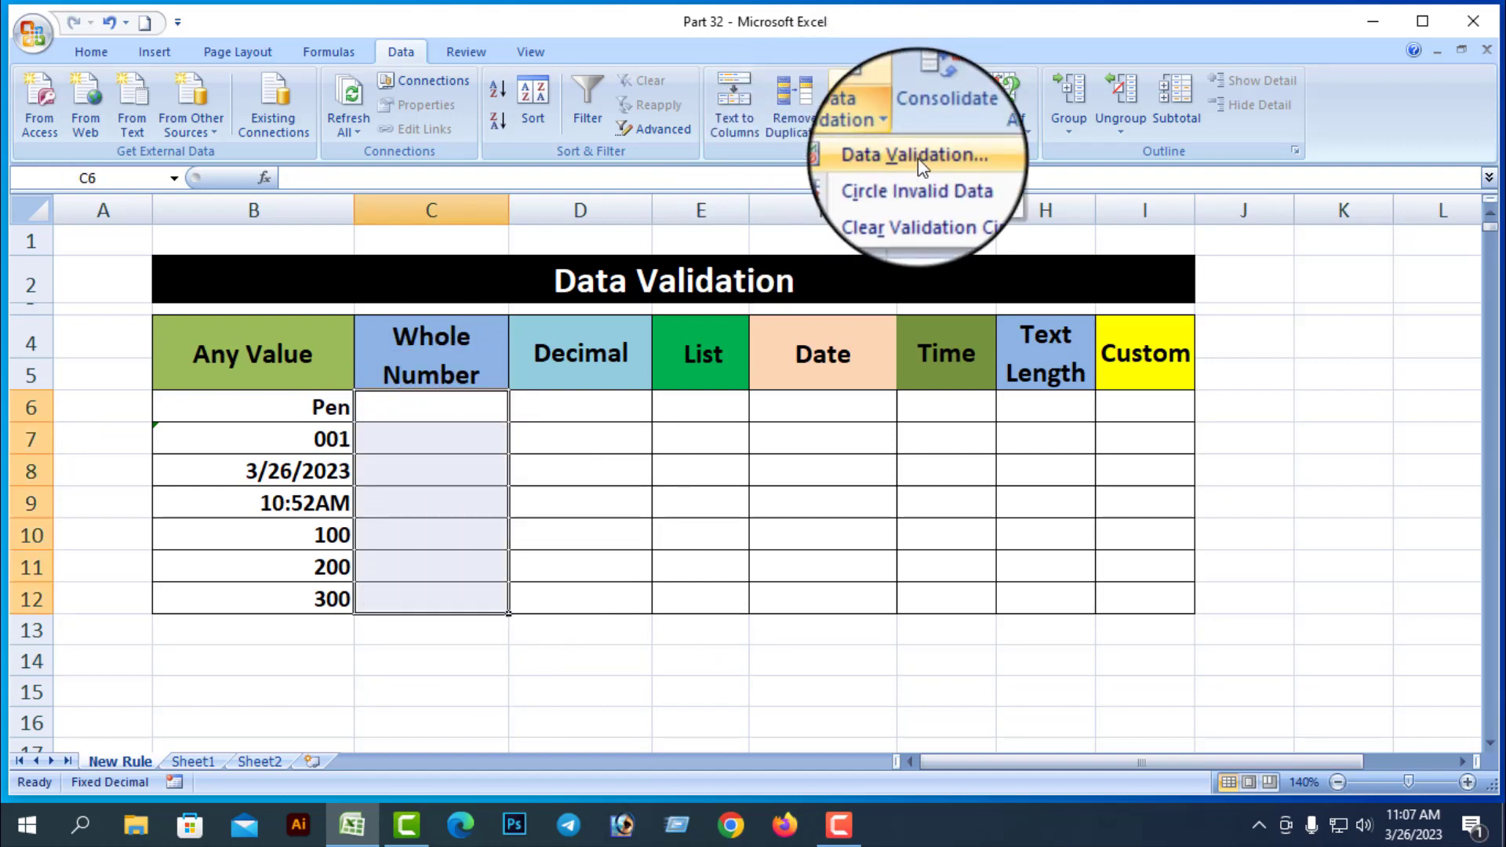
left_click(919, 161)
left_click(1148, 328)
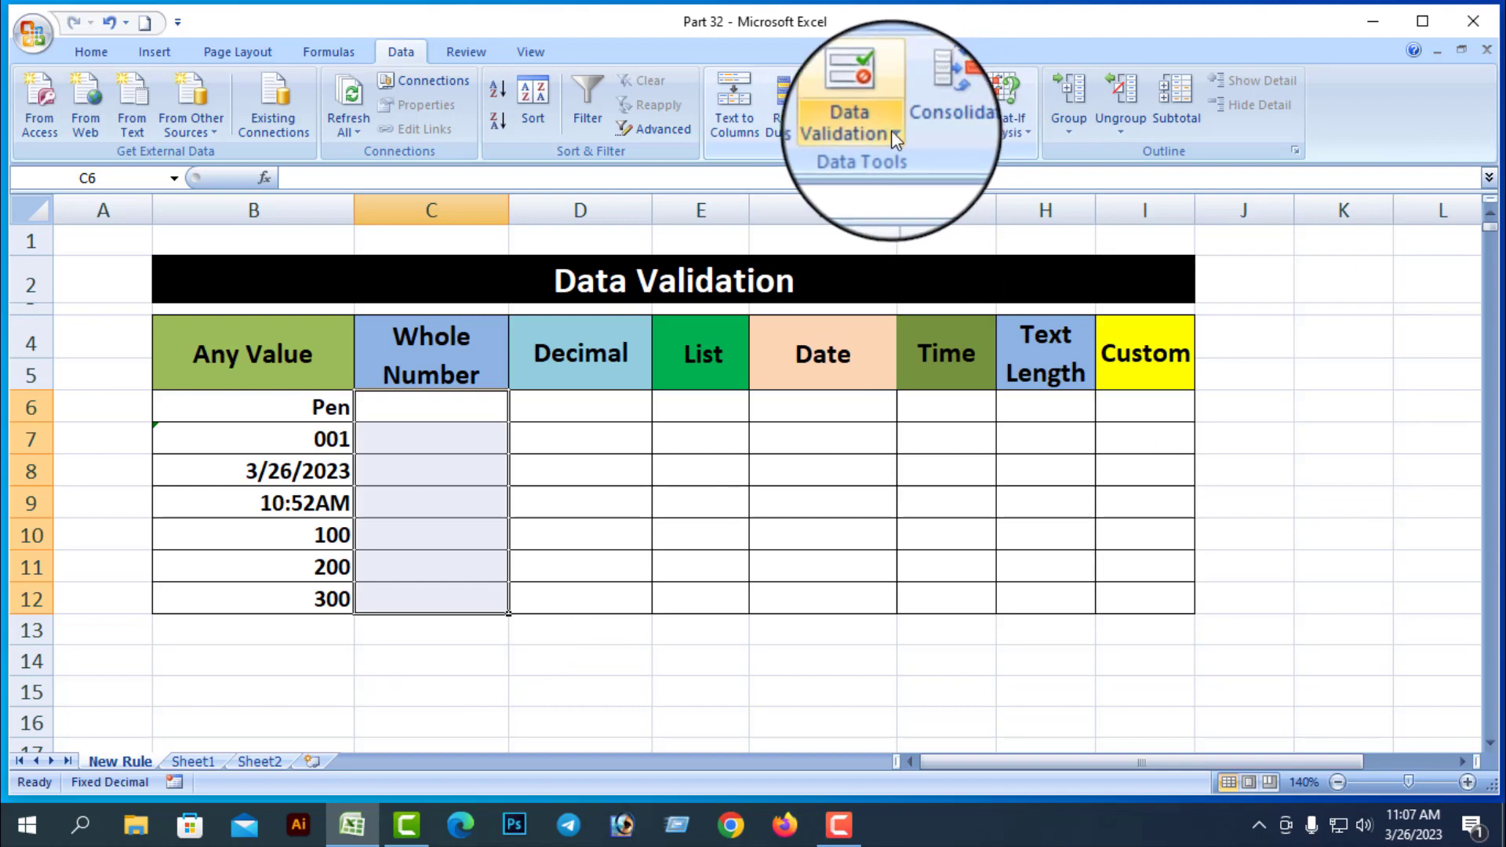
left_click(890, 130)
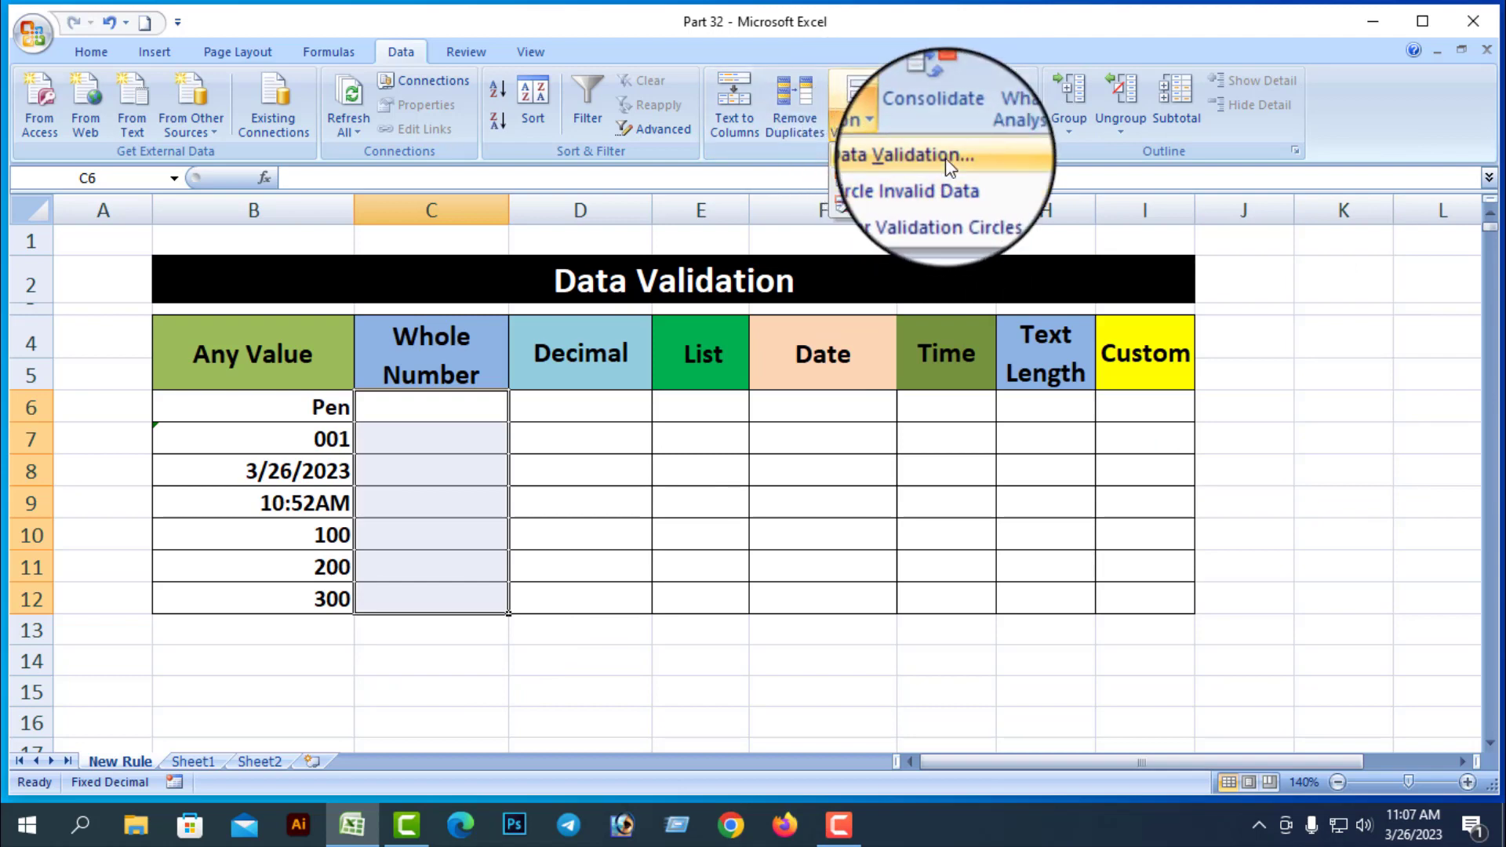
left_click(947, 157)
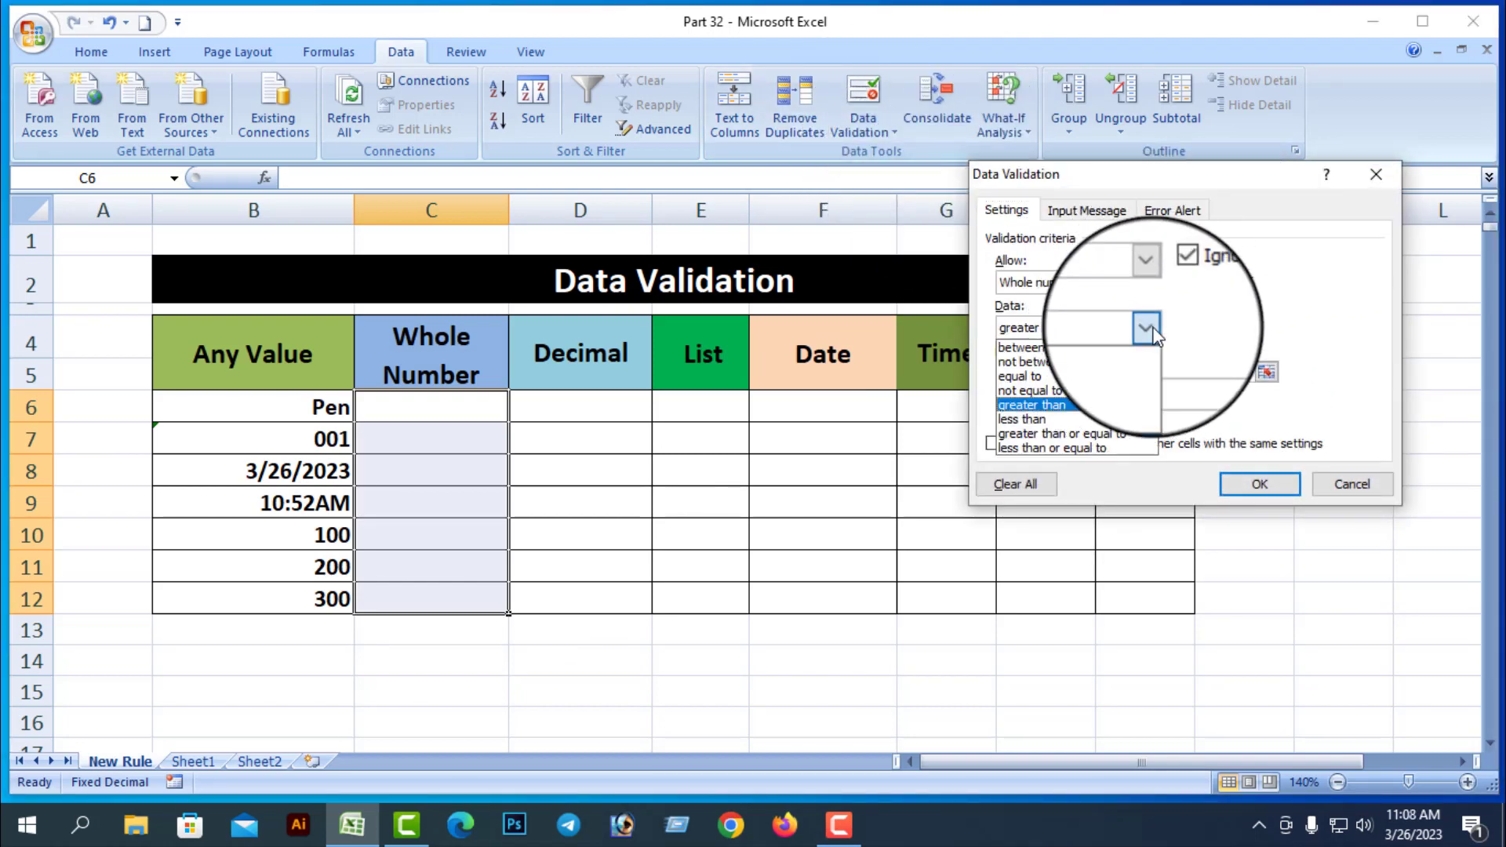
left_click(1048, 419)
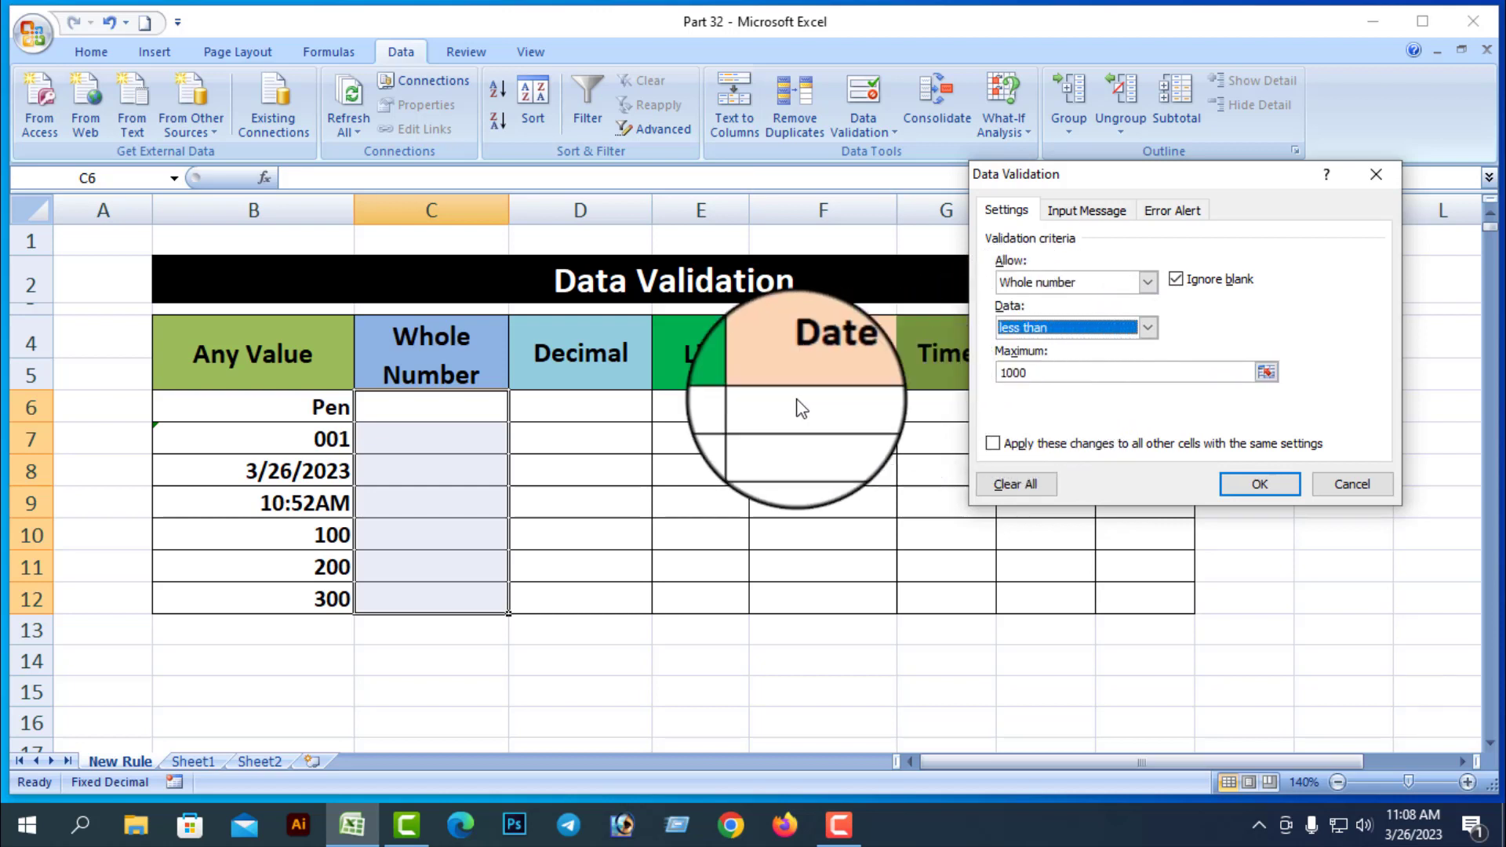
left_click(1255, 484)
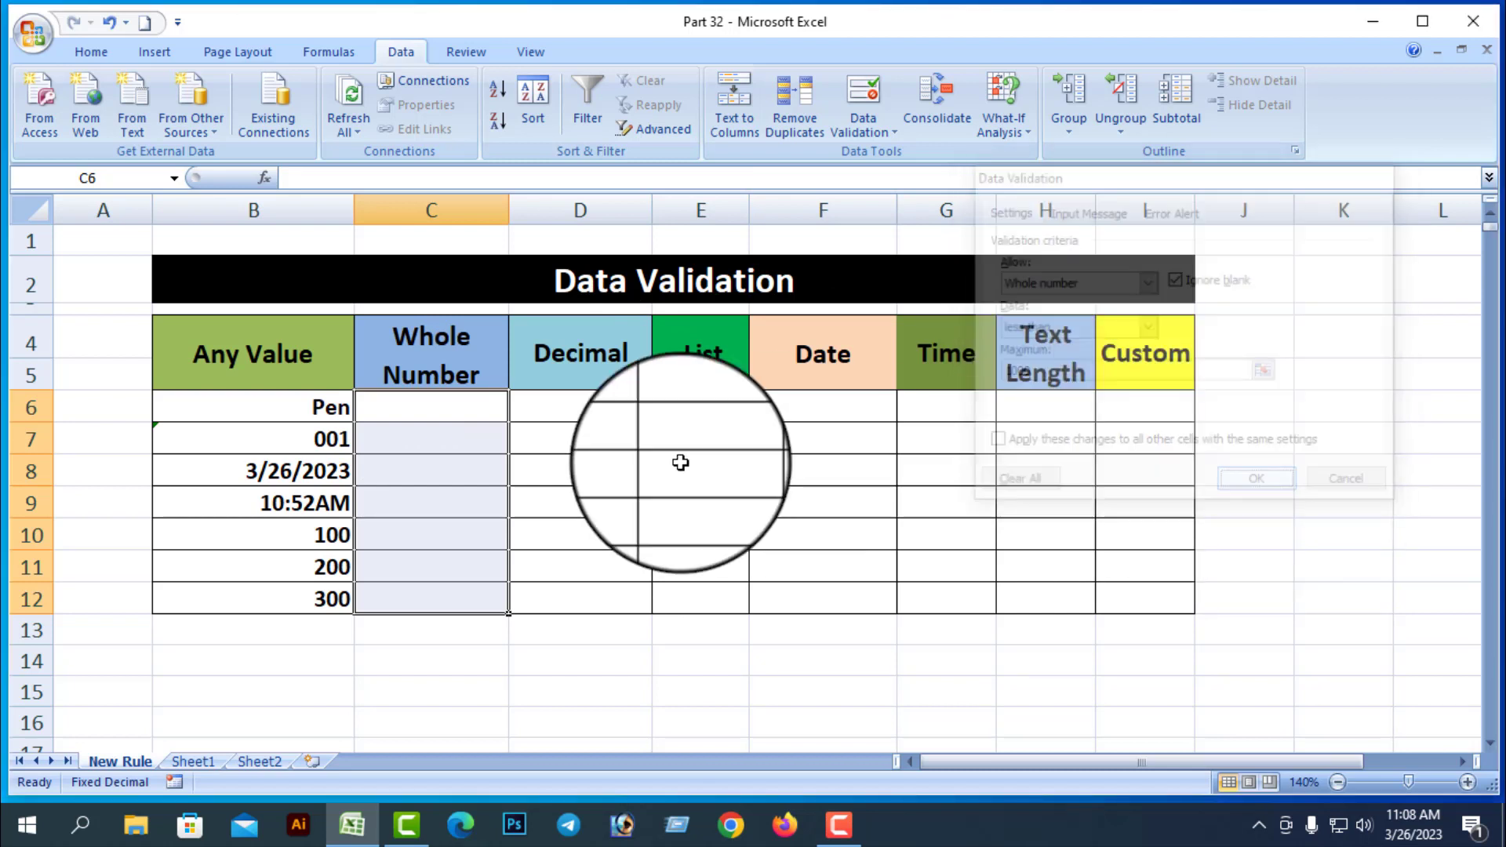
Test the less-than rule by entering 500 in C6, and try 1000 in C7, cancelling that entry
left_click(444, 413)
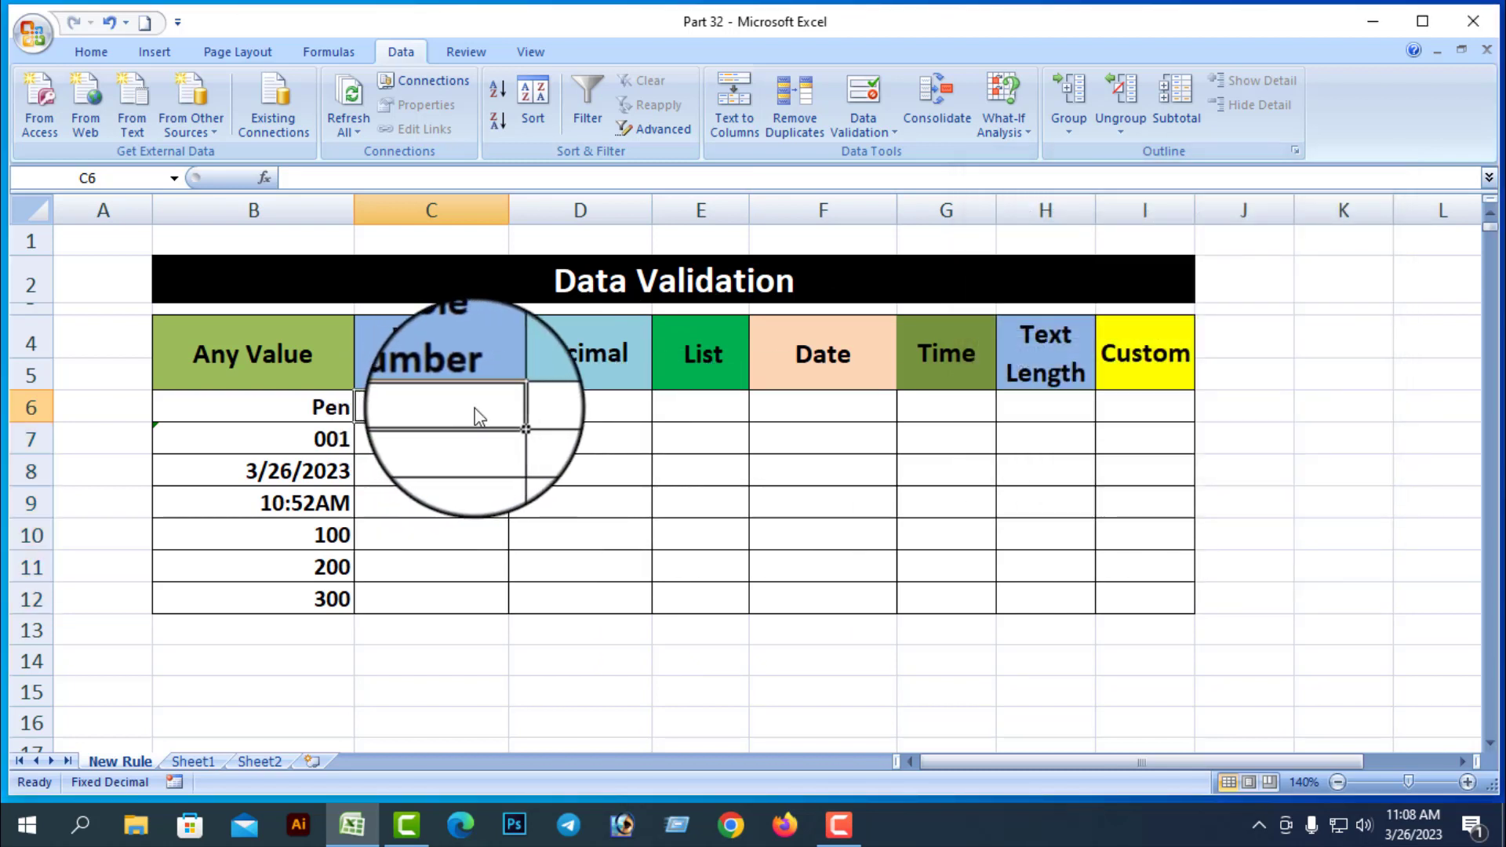
type("5")
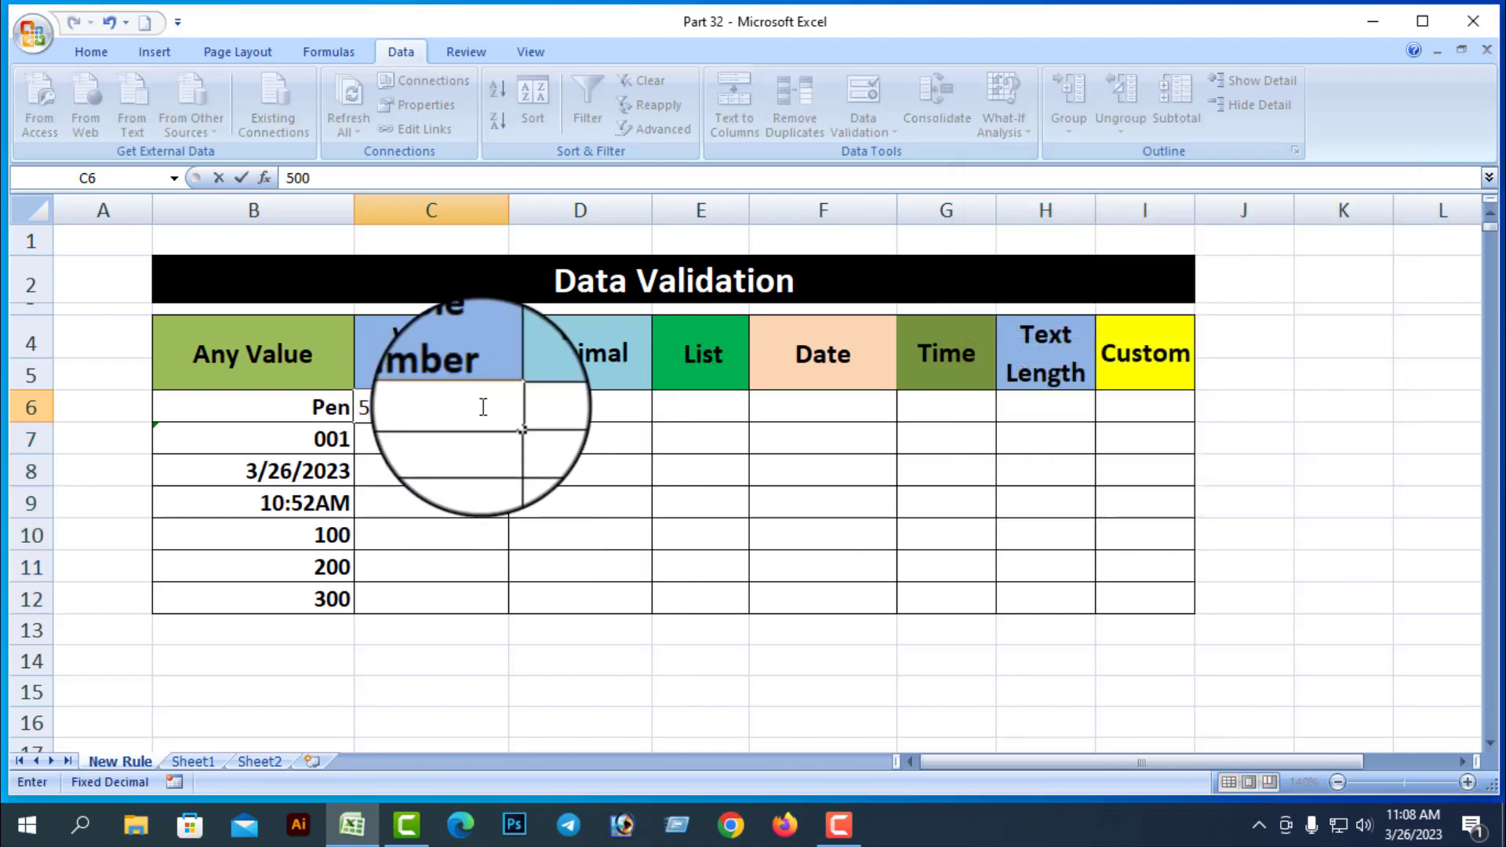
type("00")
key("Return")
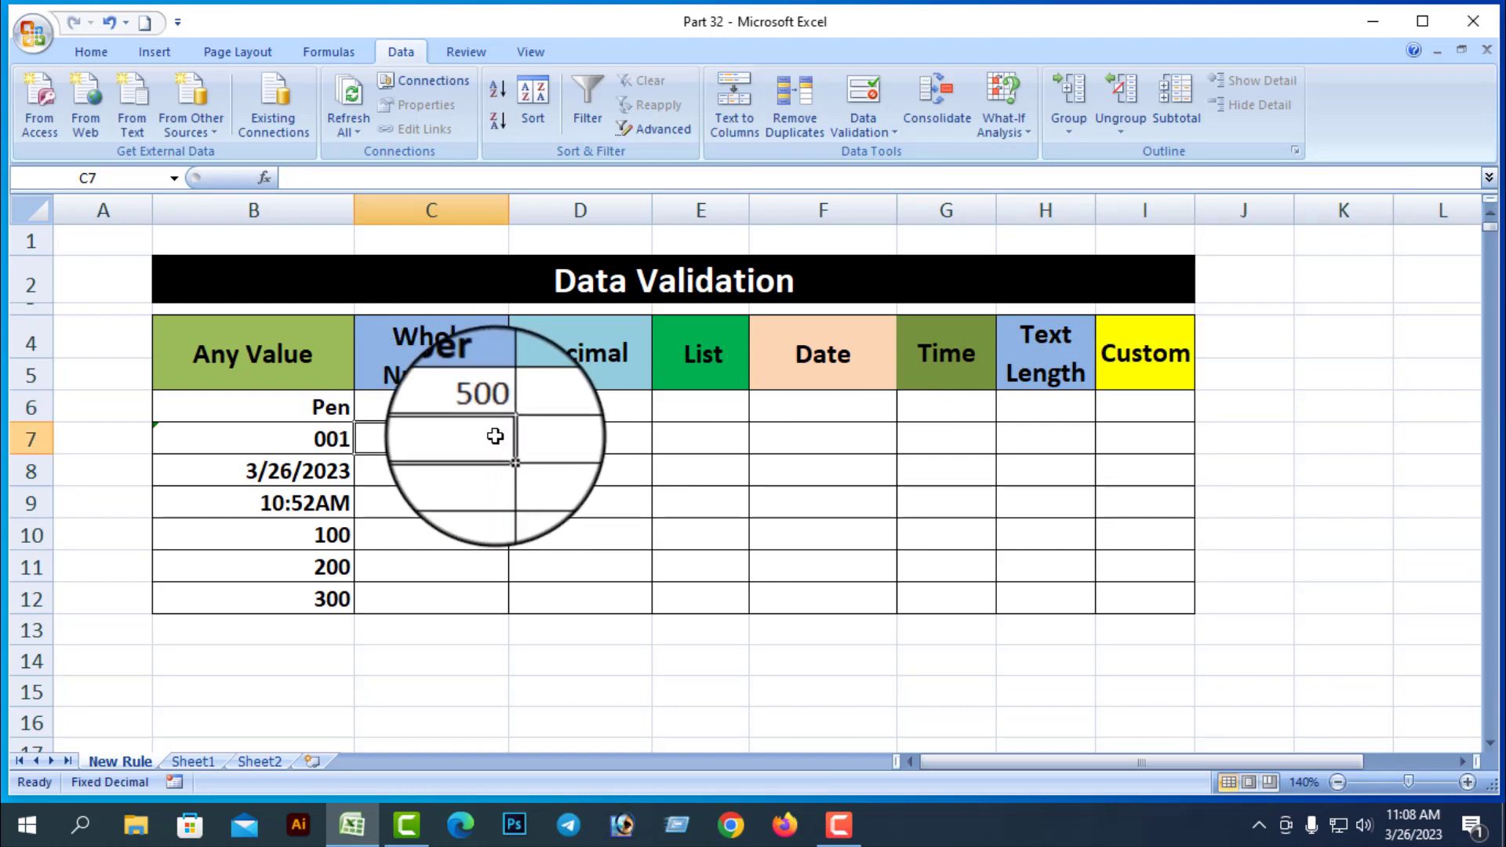
type("1000")
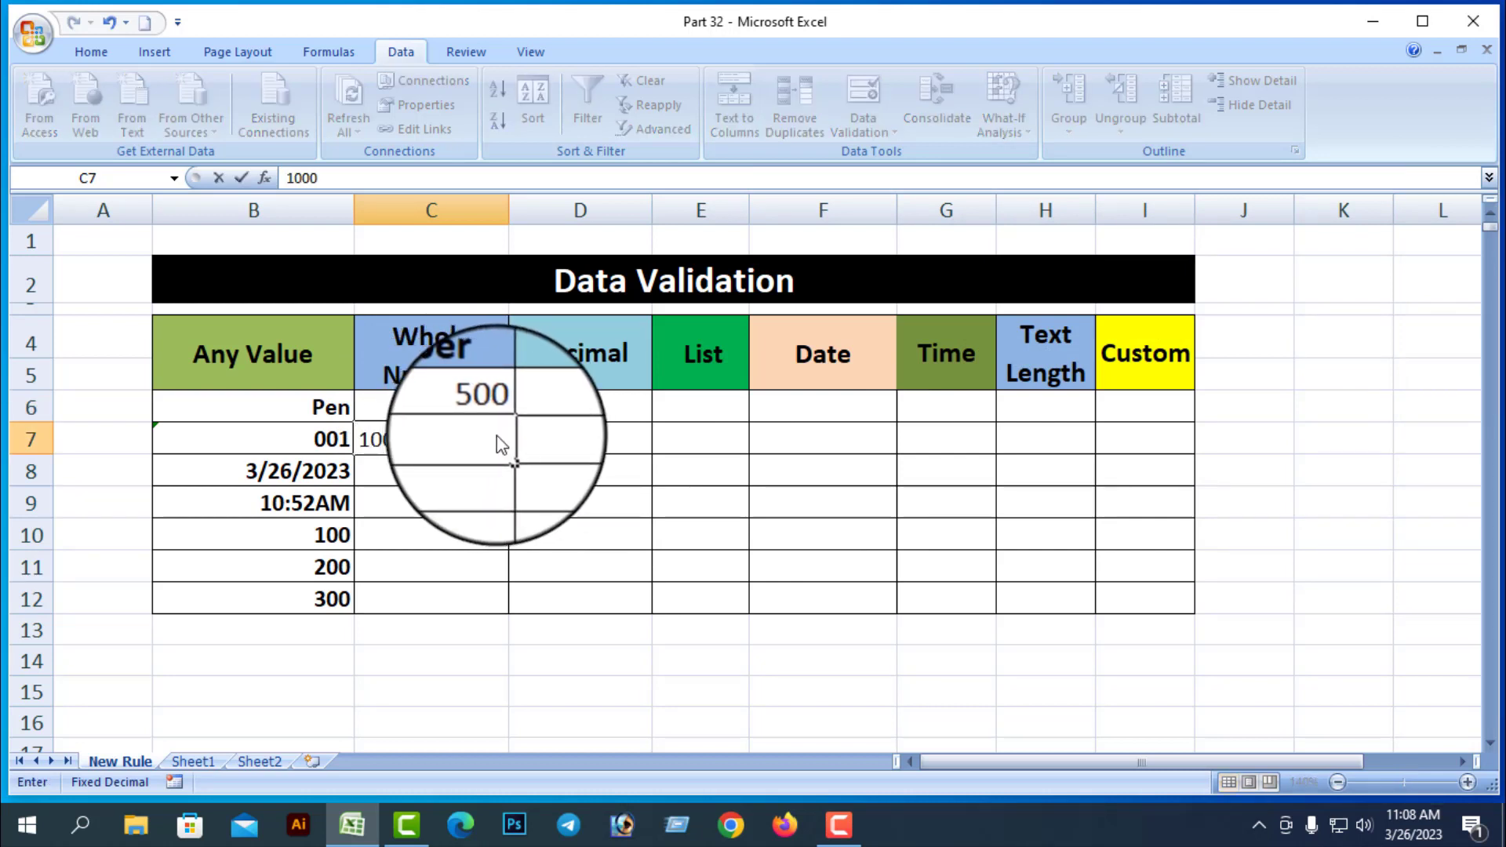
key("Return")
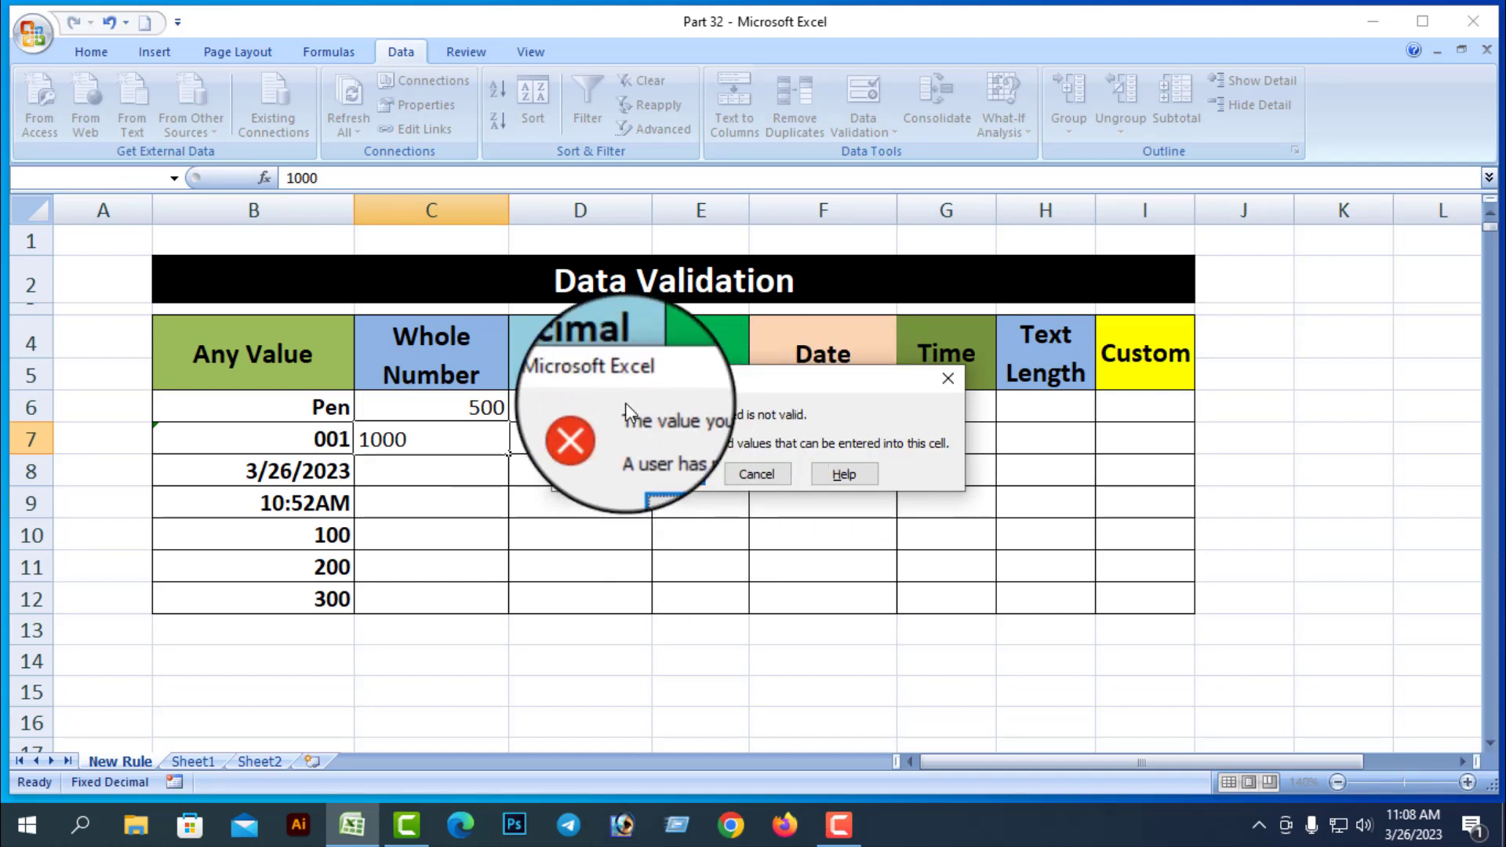
left_click(947, 378)
Delete the less-than test value from C6 in the Whole Number column
left_click(451, 413)
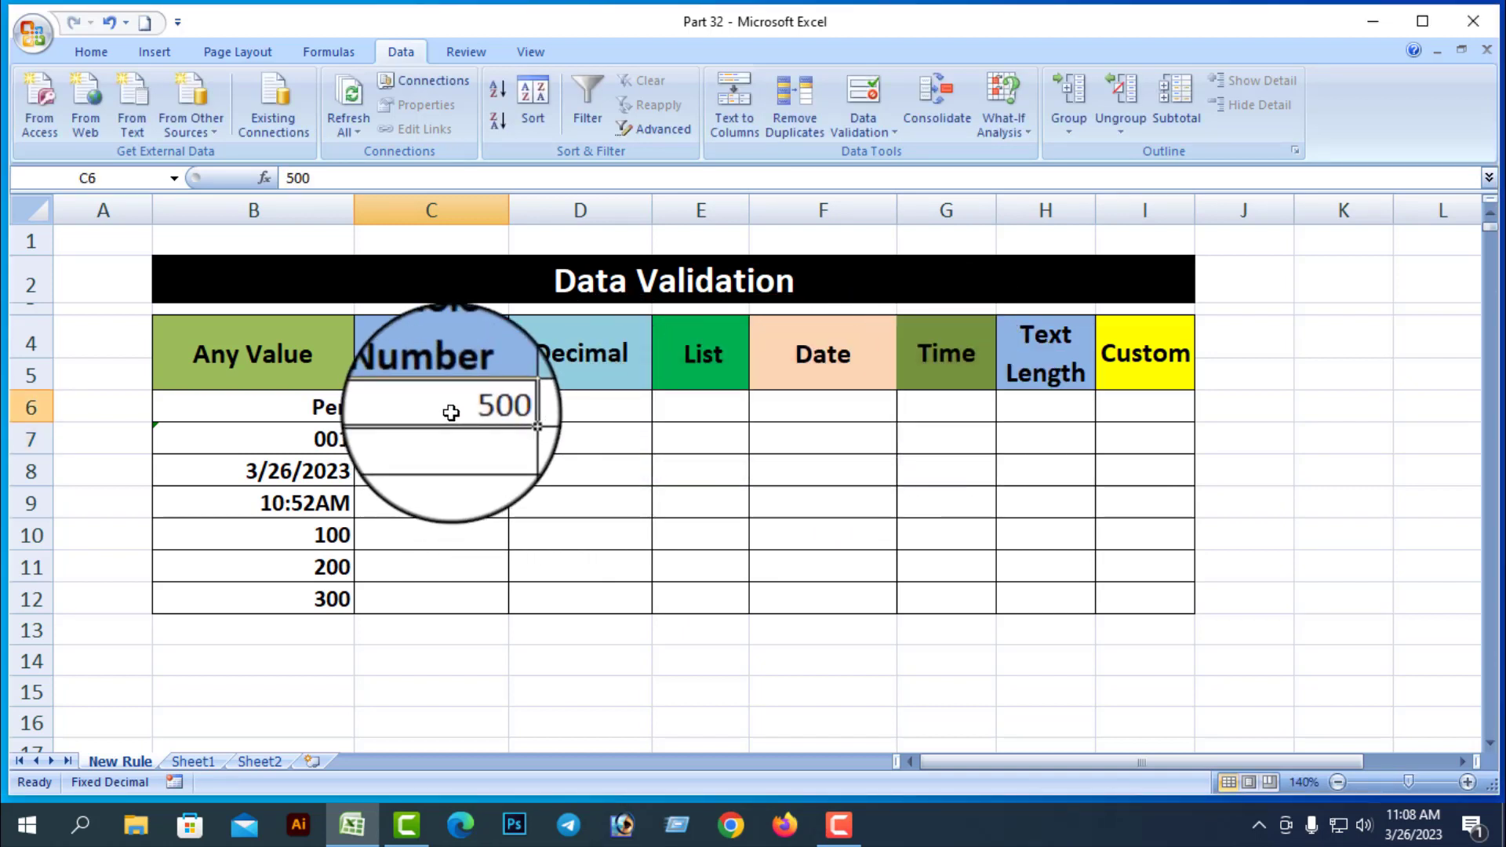
key("Delete")
left_click(581, 690)
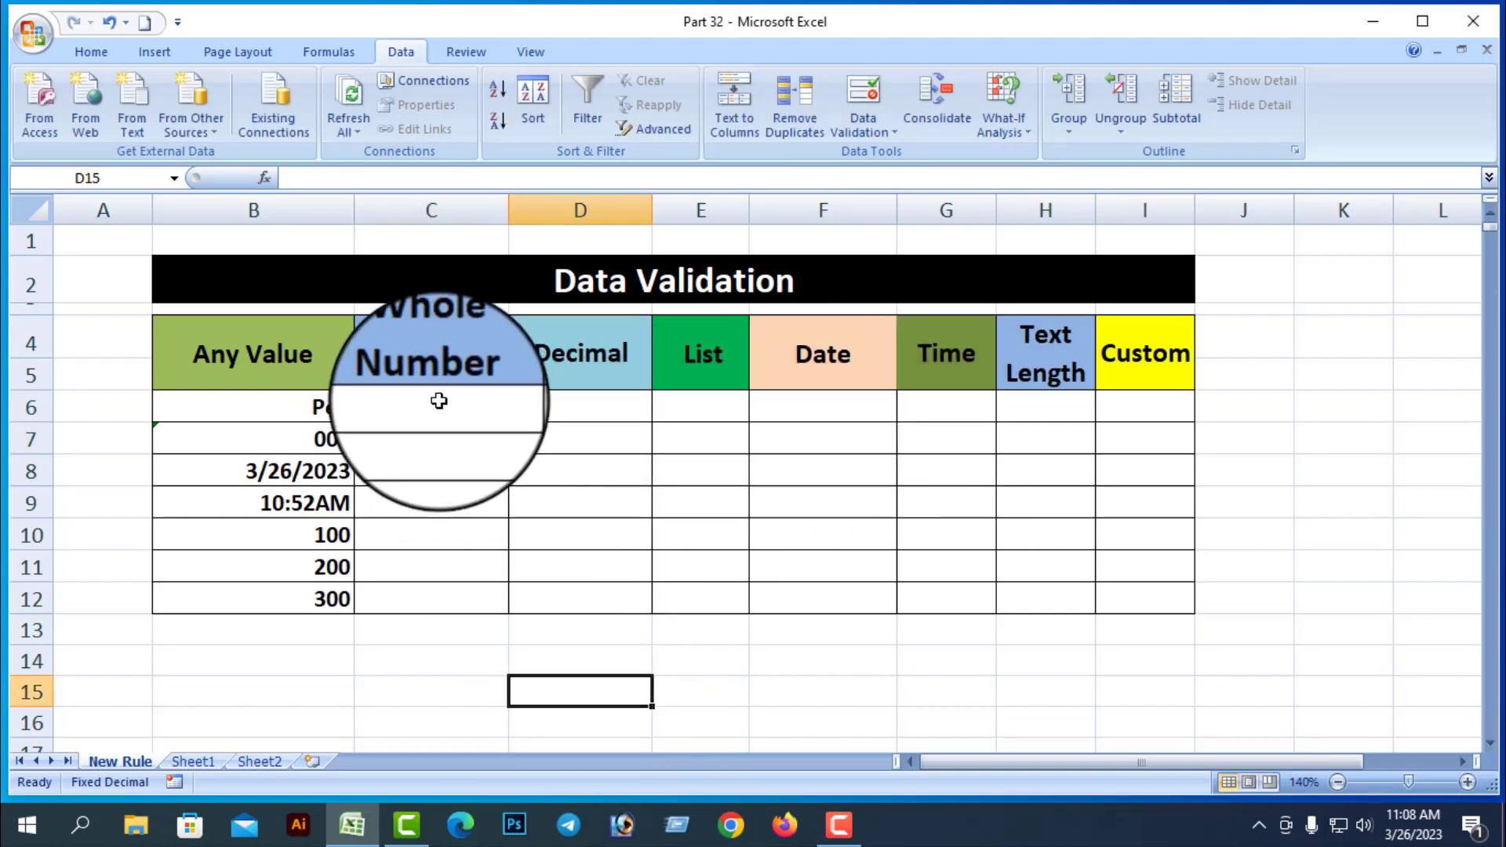
Change the validation rule of C6:C12 to accept only whole numbers greater than or equal to 1000
left_click_drag(437, 400, 467, 598)
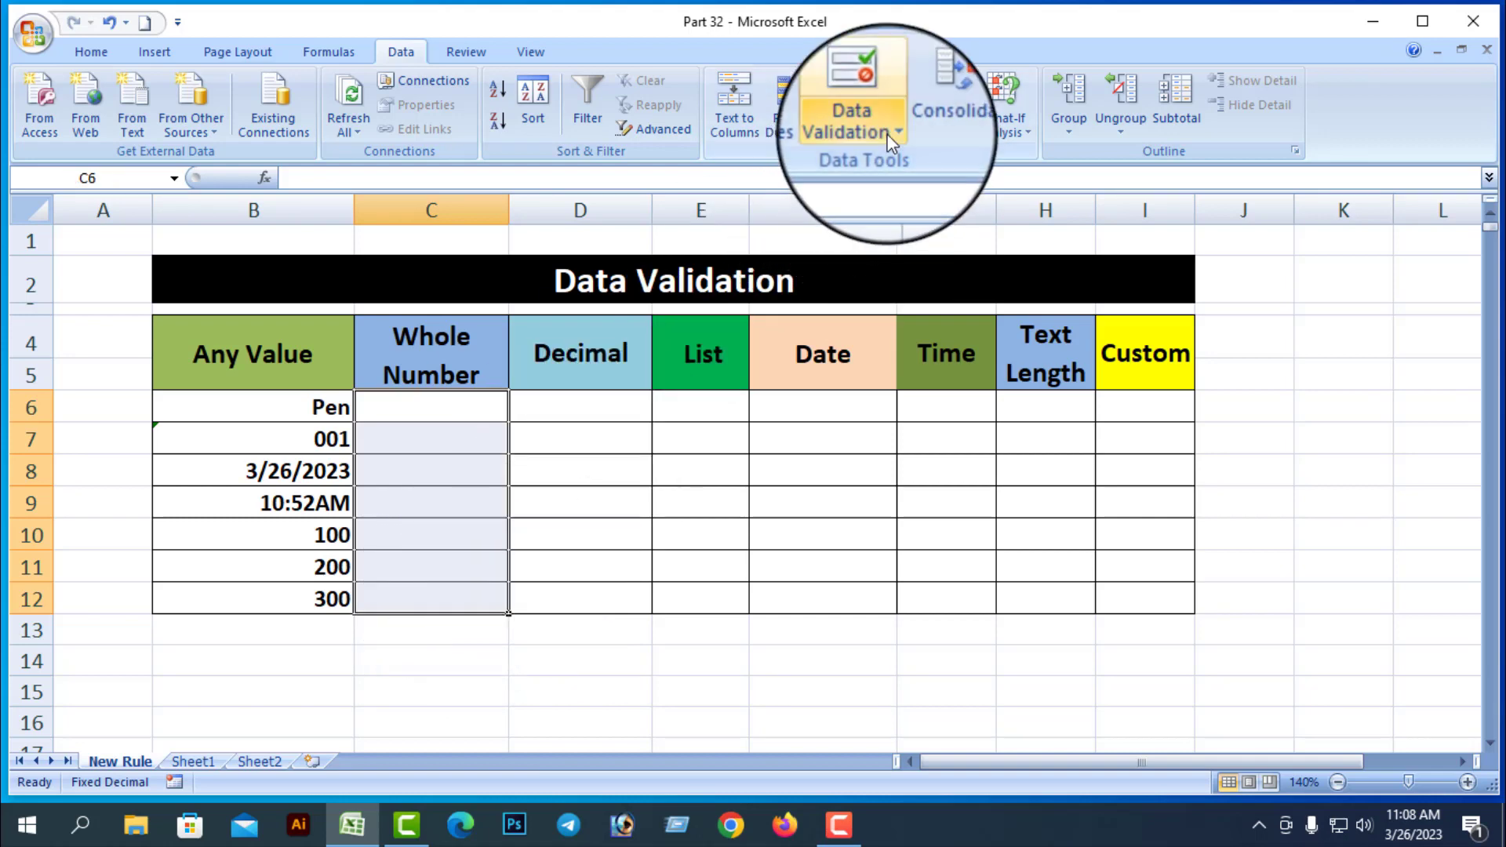
left_click(863, 132)
left_click(903, 155)
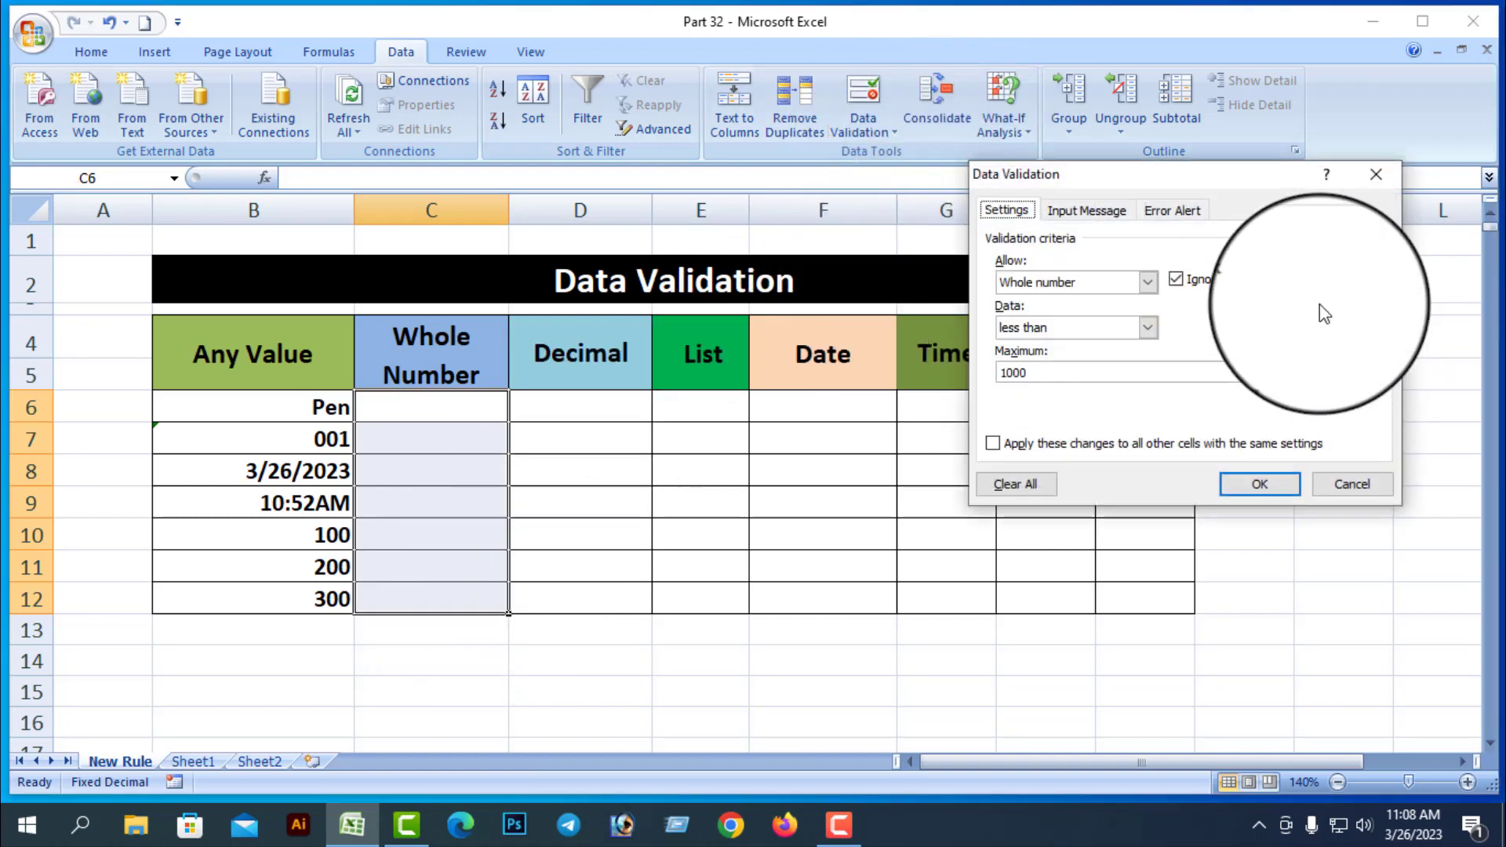
left_click(1148, 327)
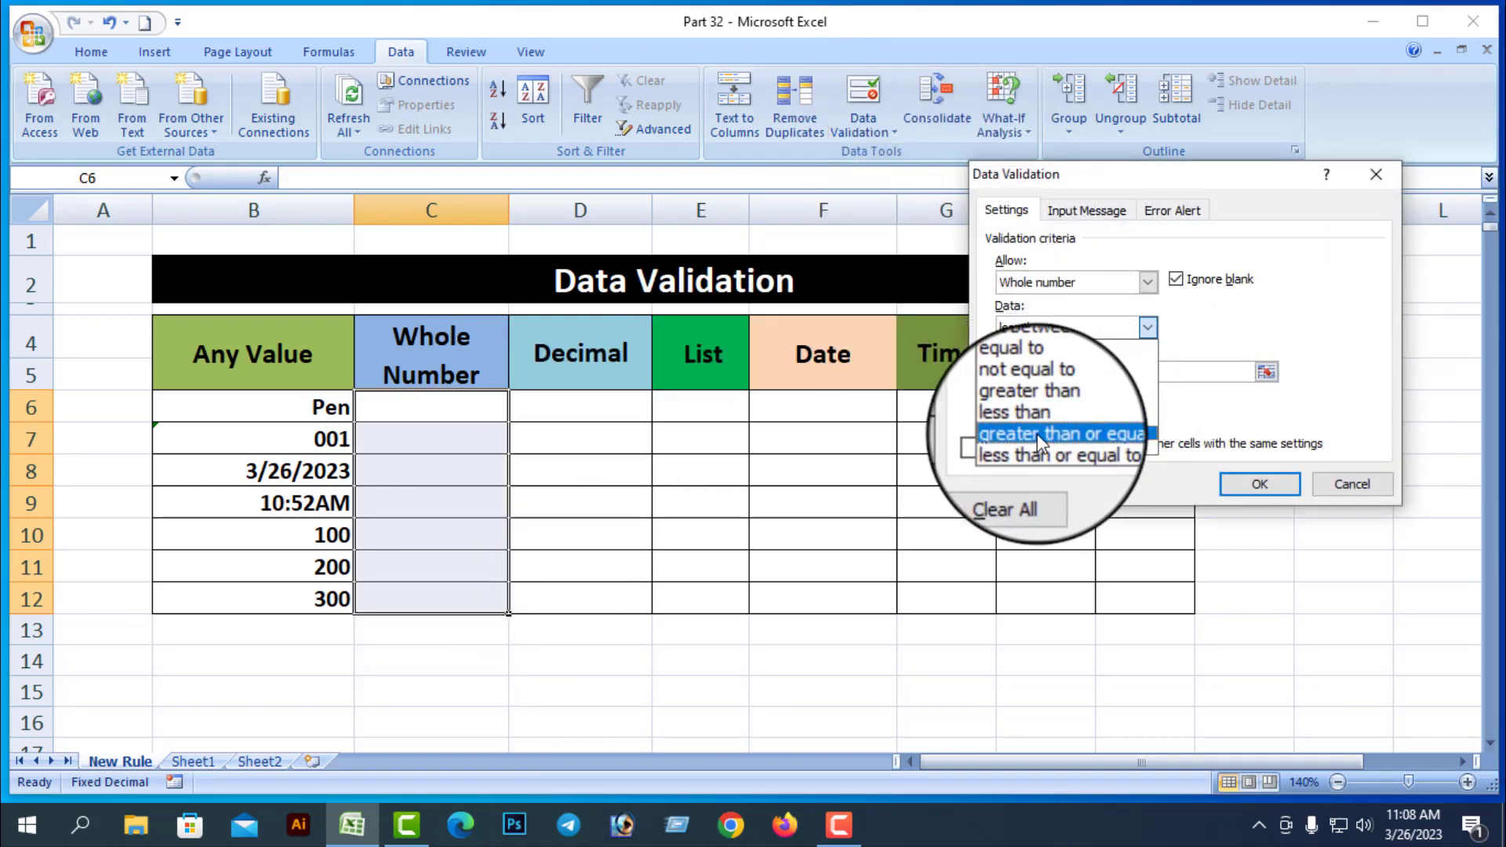
left_click(1095, 435)
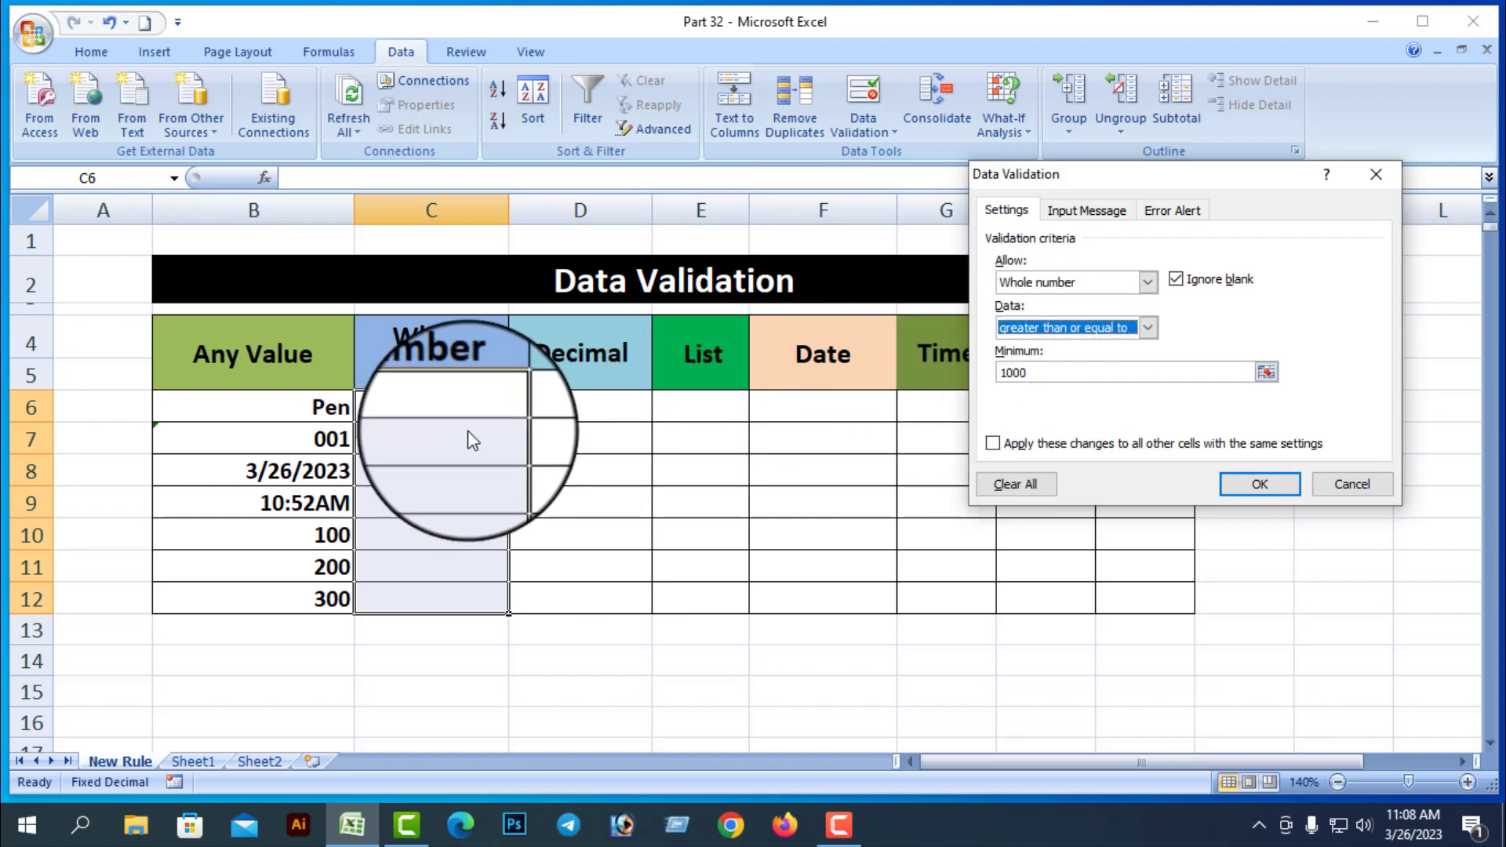
left_click(1255, 476)
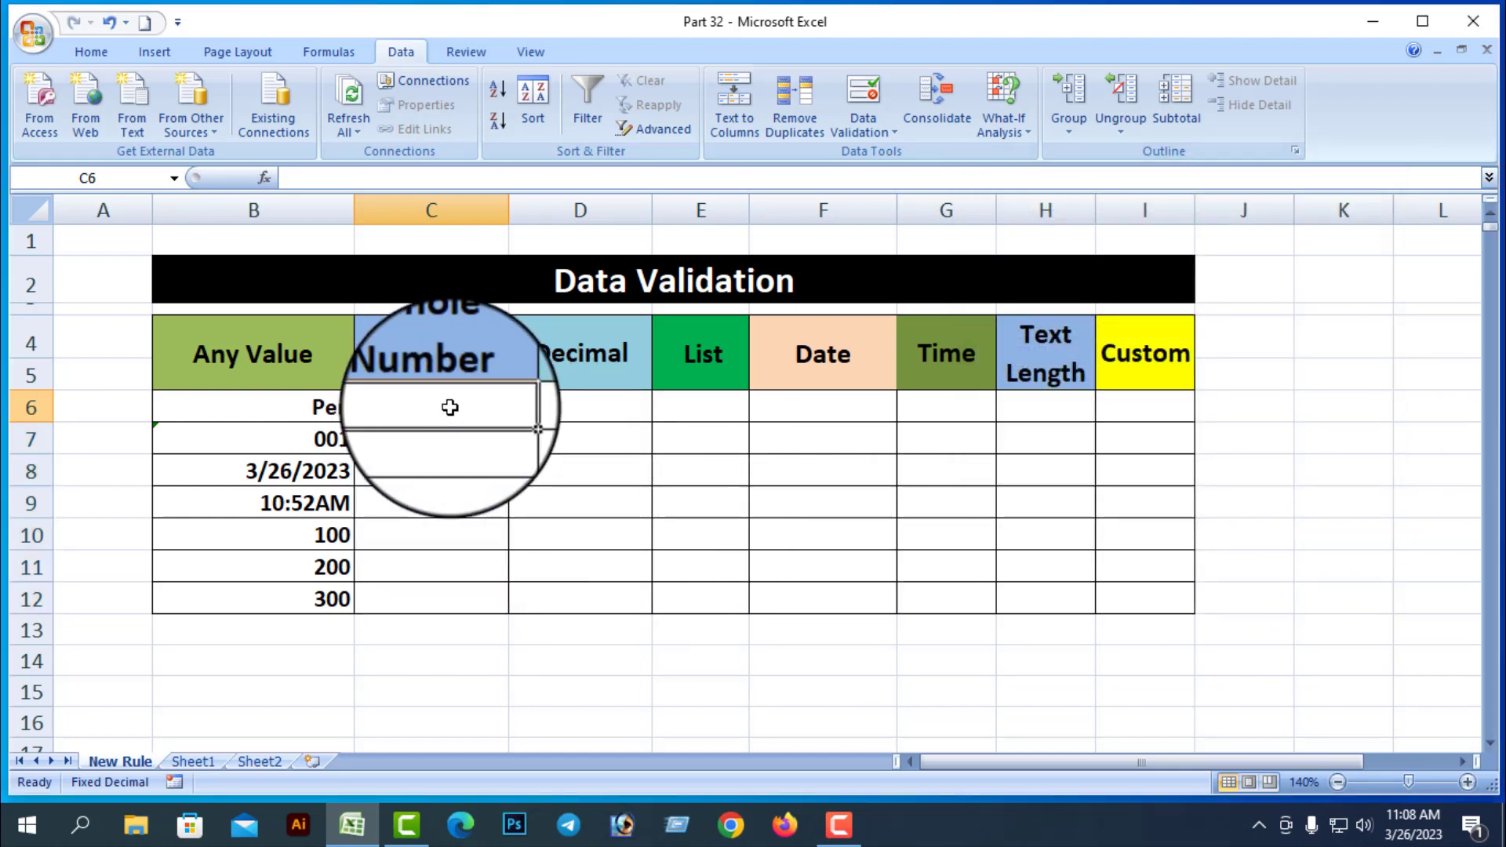
Test the greater-than-or-equal rule with 1000 in C6 and 2000 in C7, and try 500 in C8, cancelling that entry
type("1000")
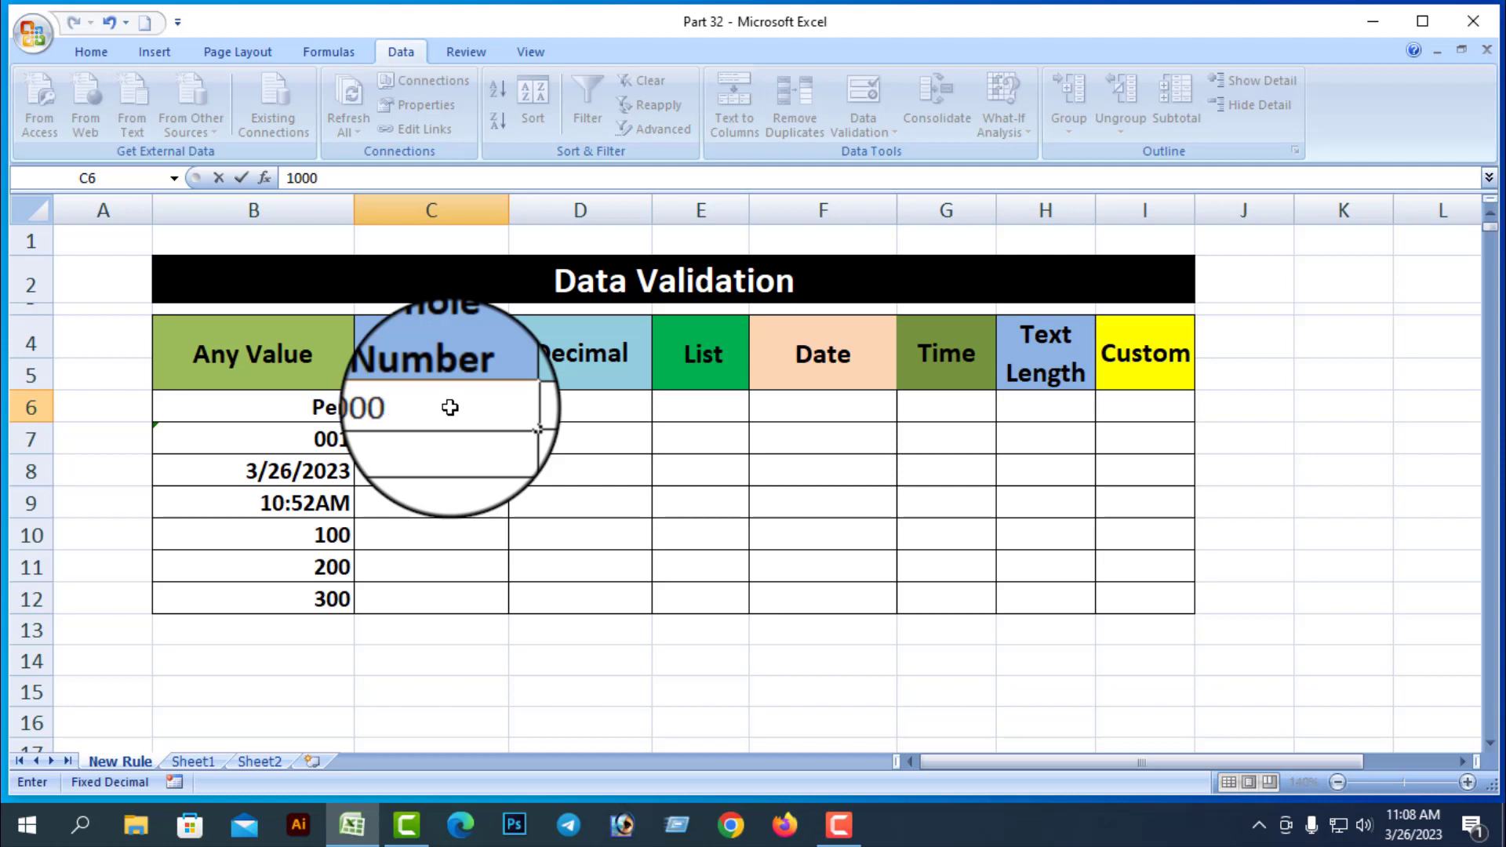
key("Return")
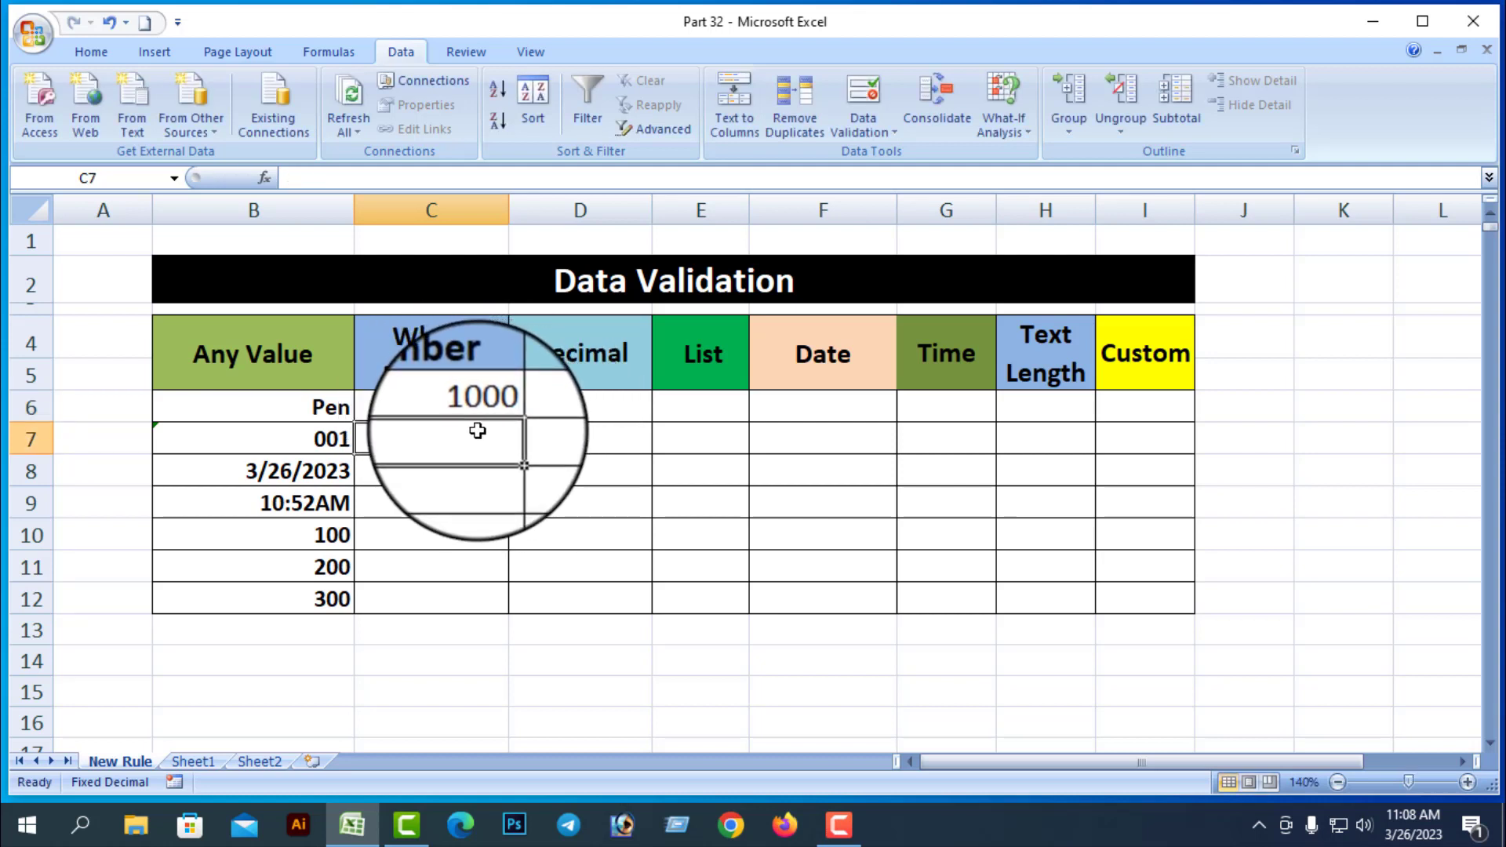
type("2000")
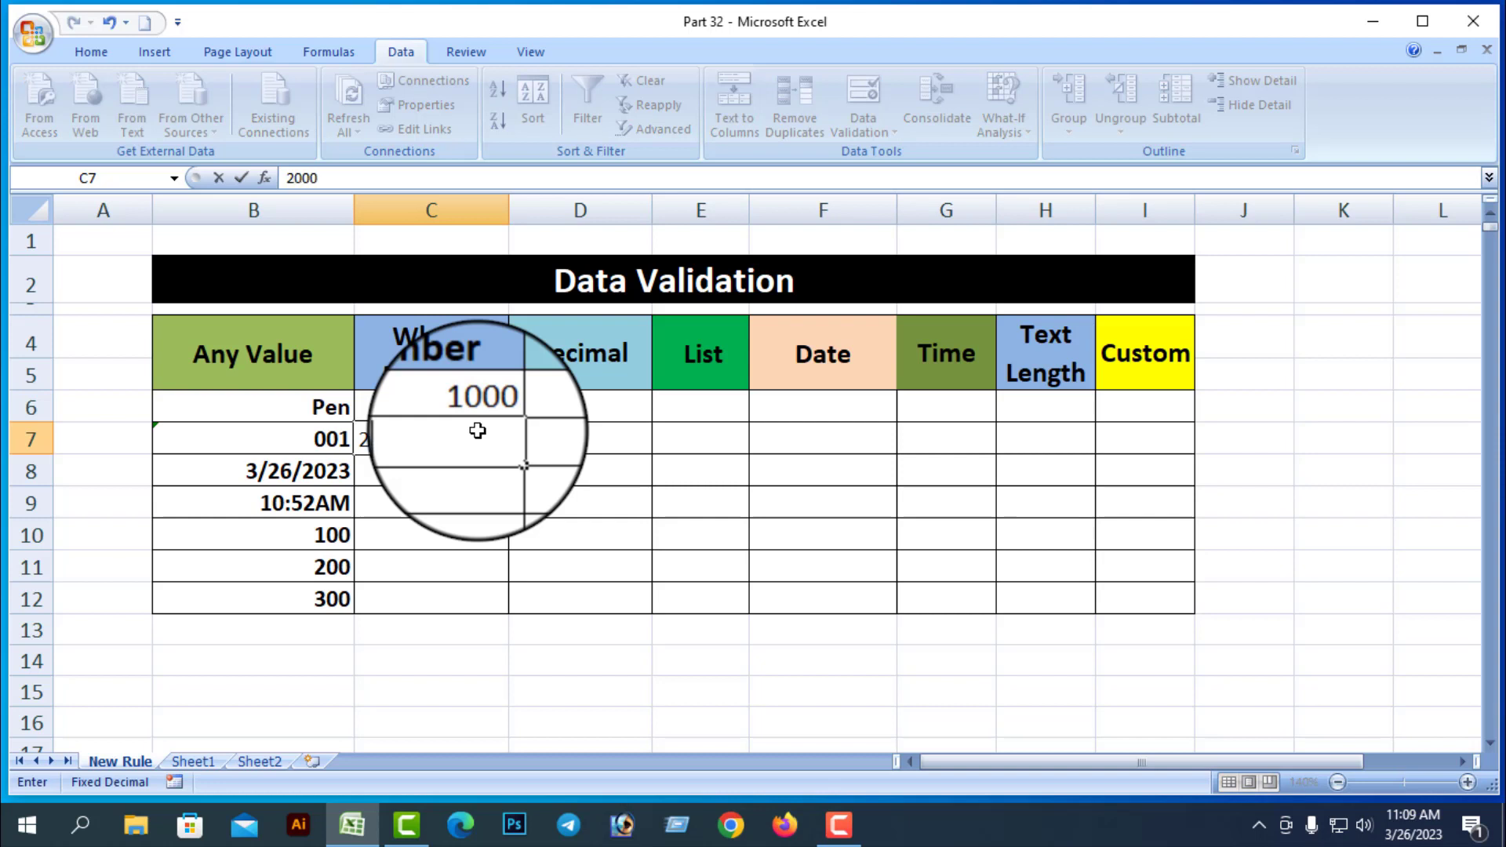
key("Return")
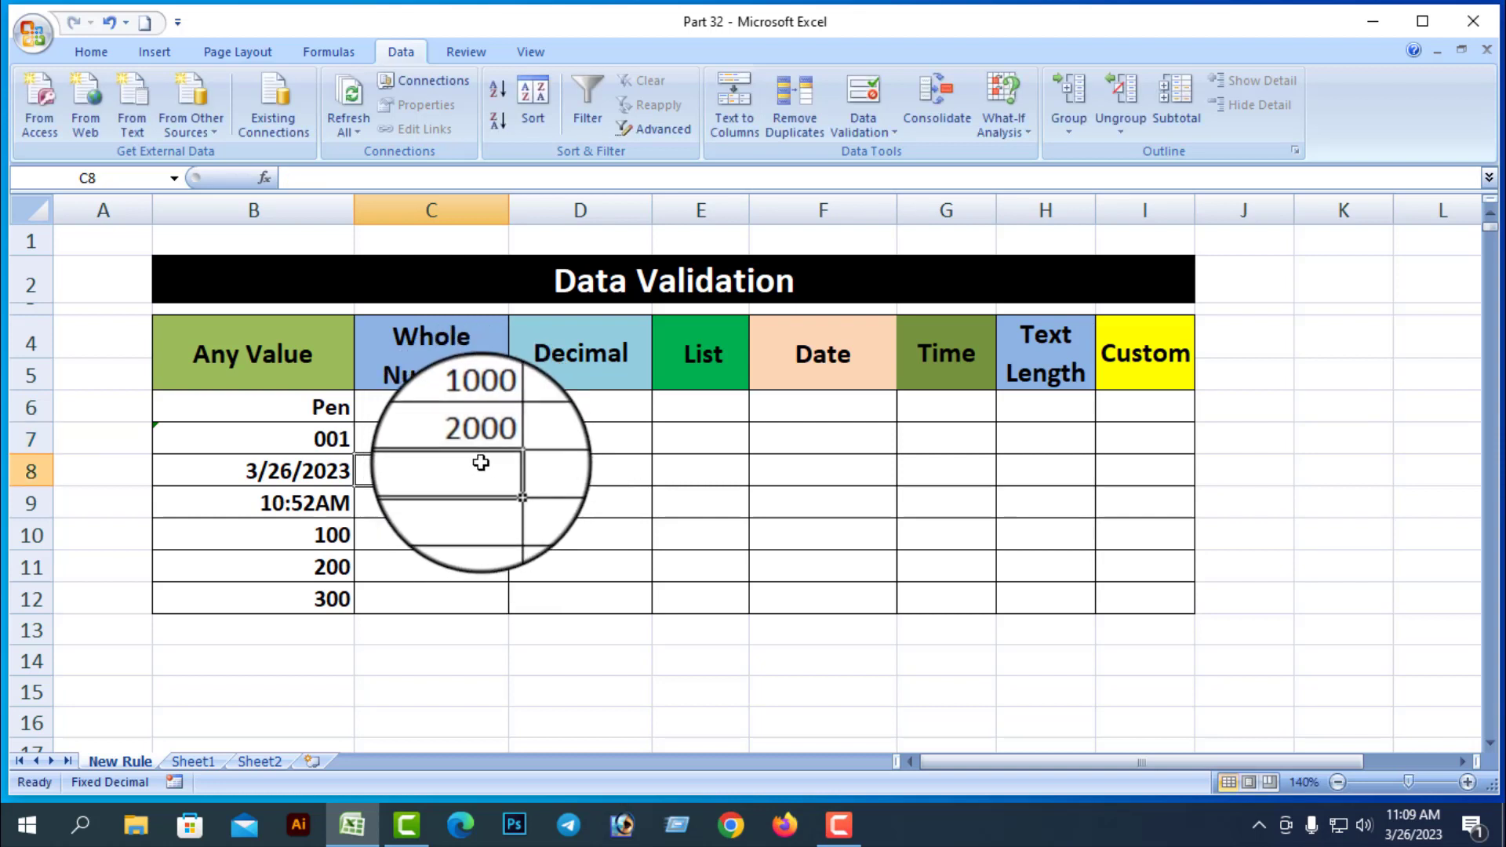
type("1")
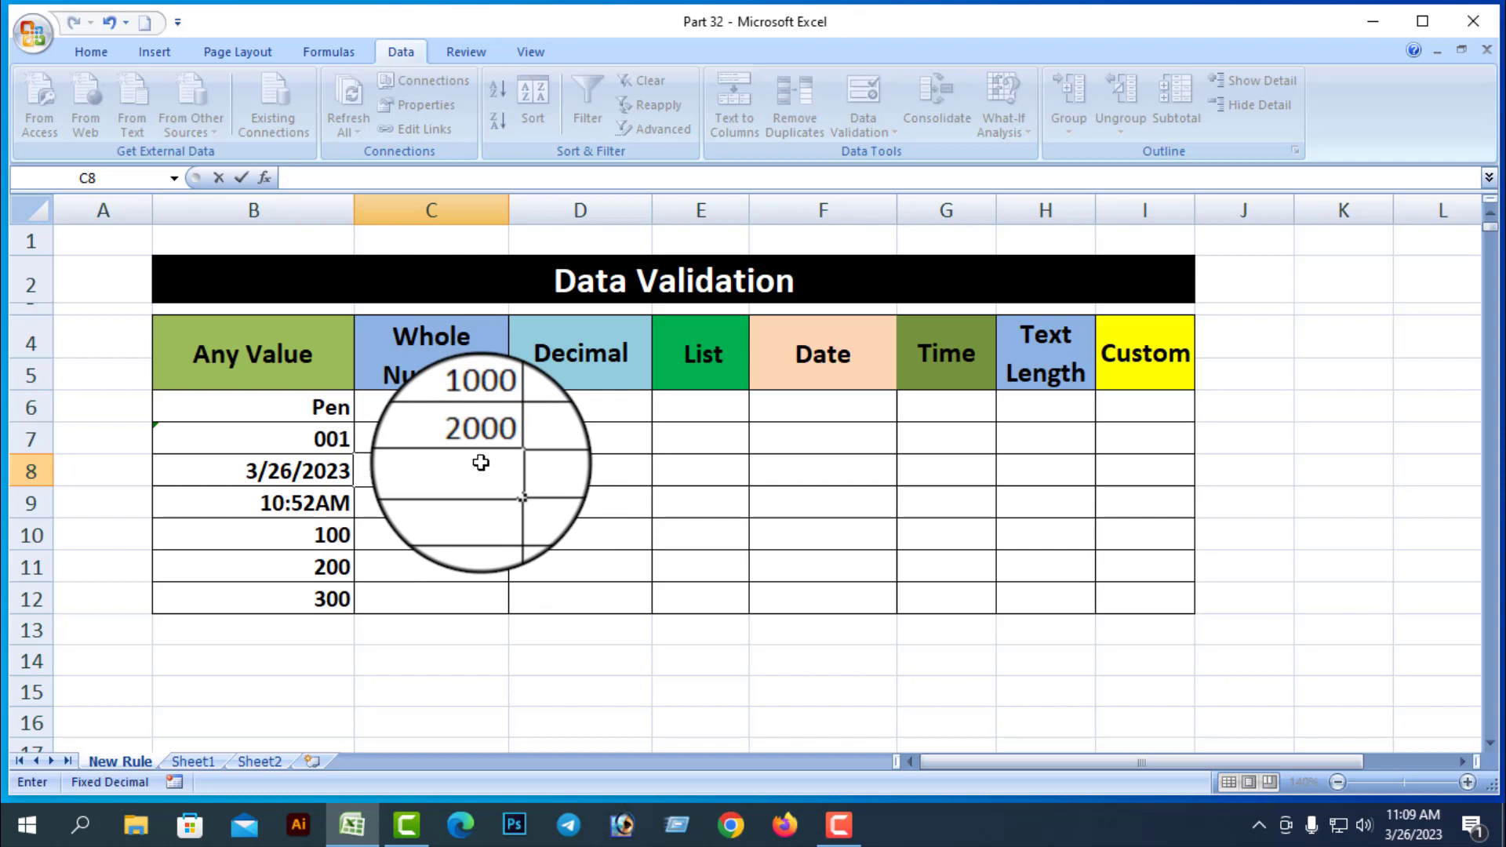
type("00")
key("Return")
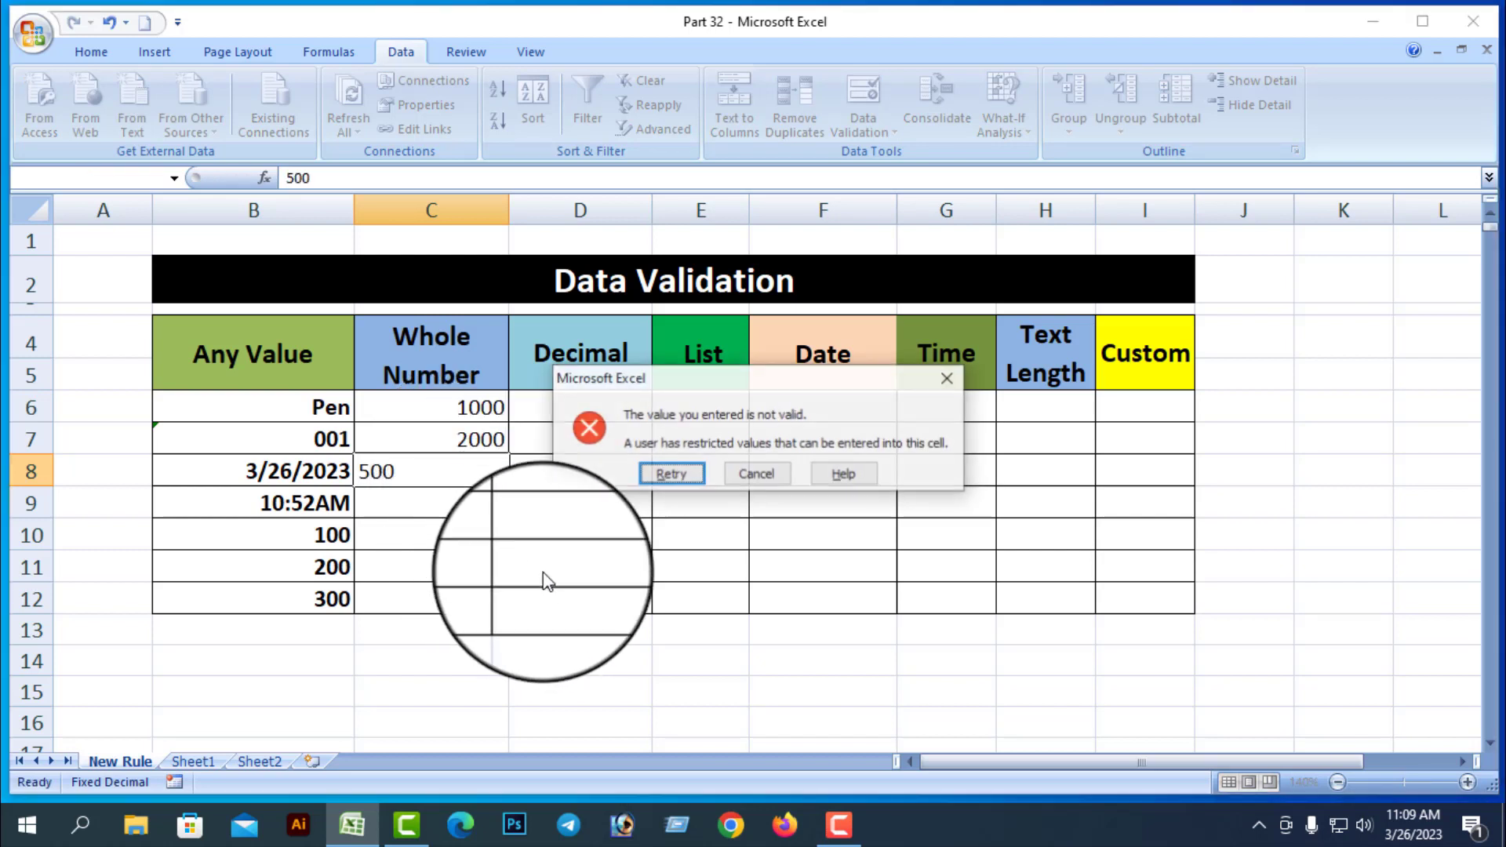
left_click(948, 378)
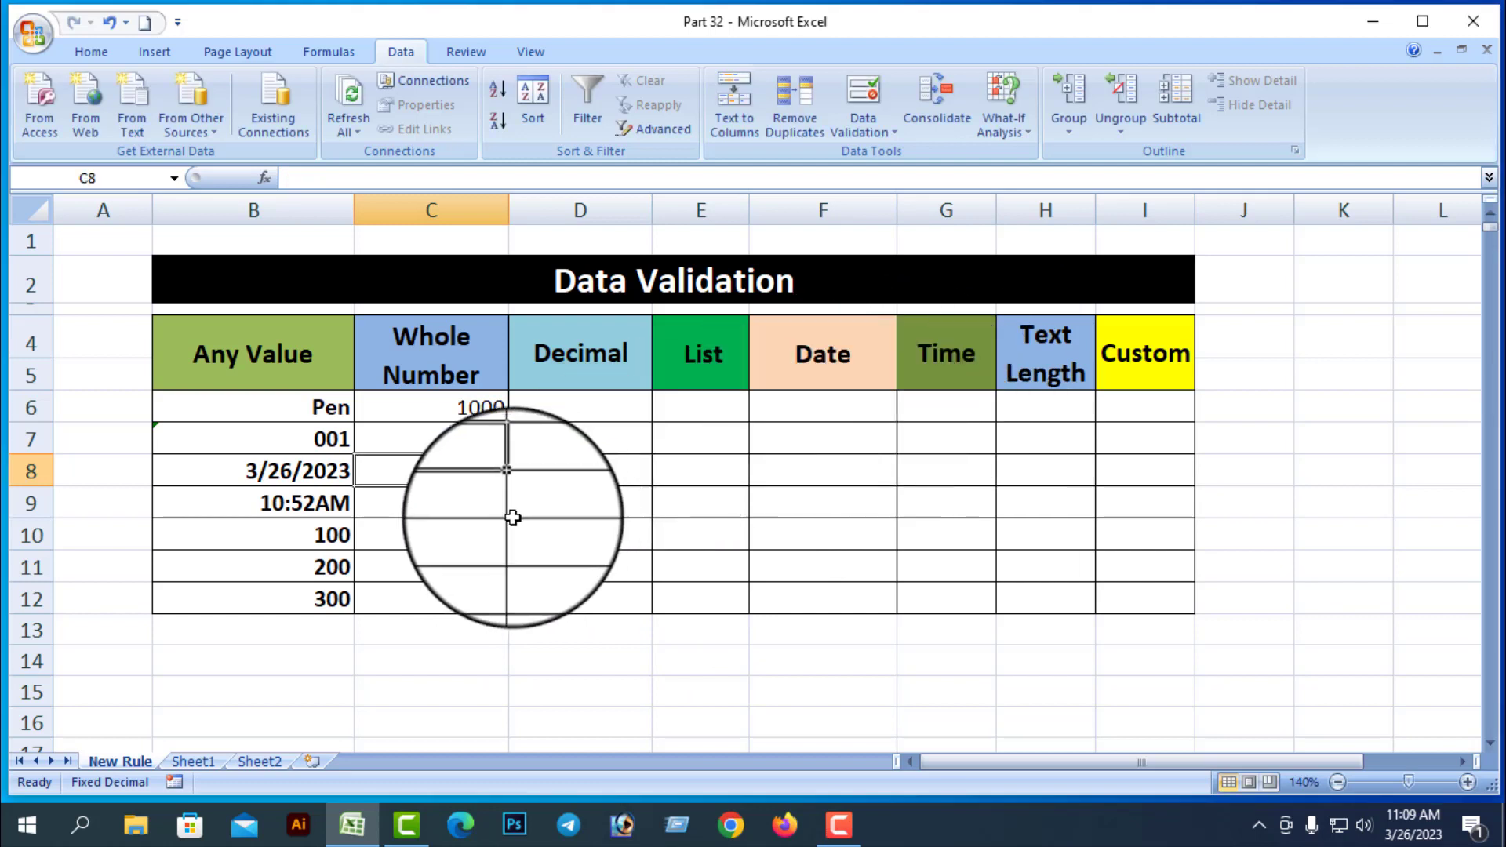
Clear the test values from C6:C12 and change its validation rule to whole numbers less than or equal to 1000
left_click_drag(462, 401, 471, 597)
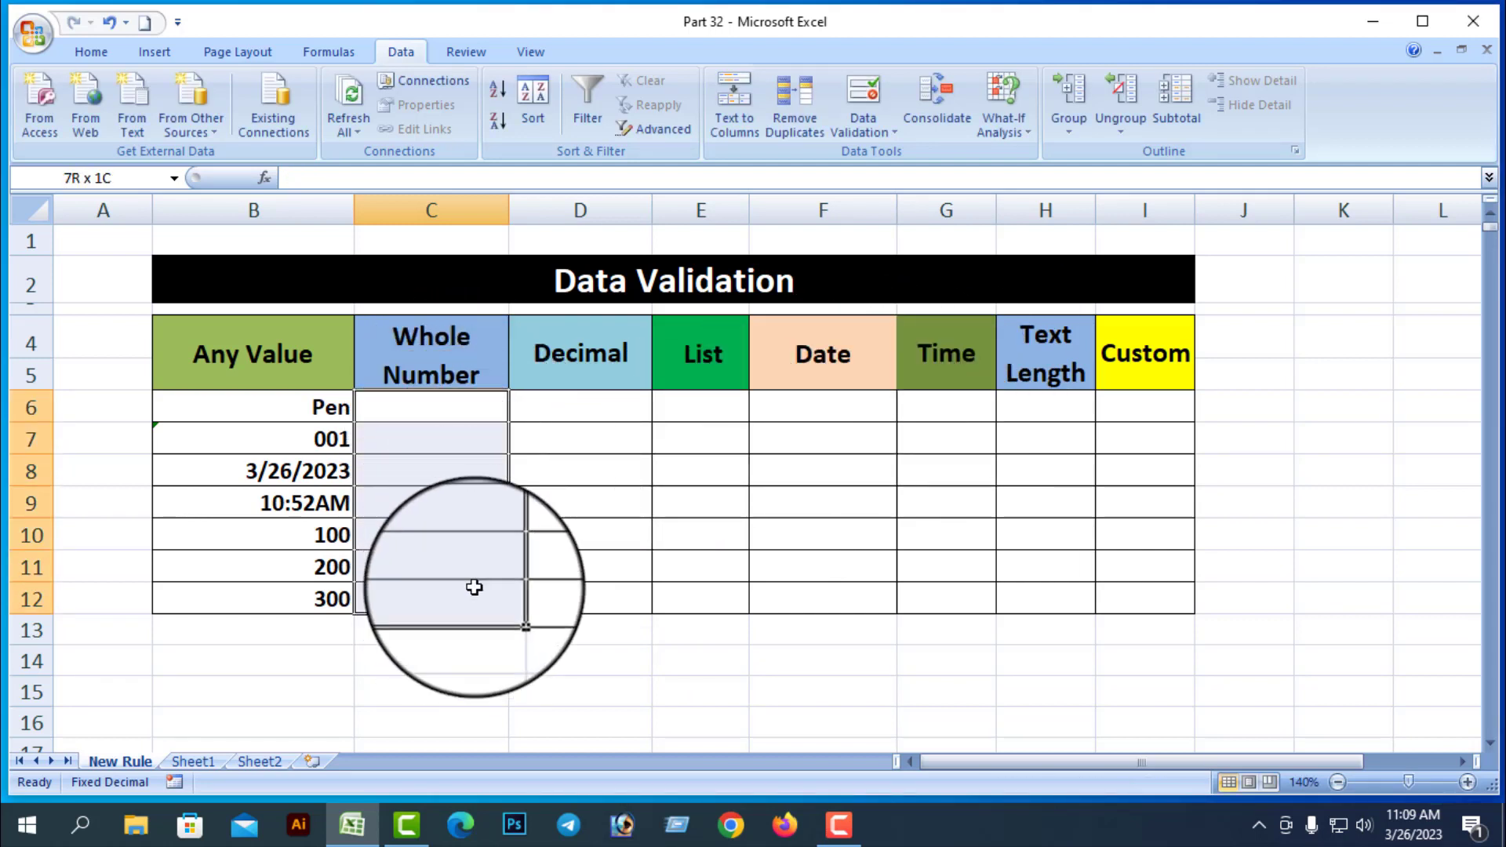
left_click(881, 129)
left_click(903, 161)
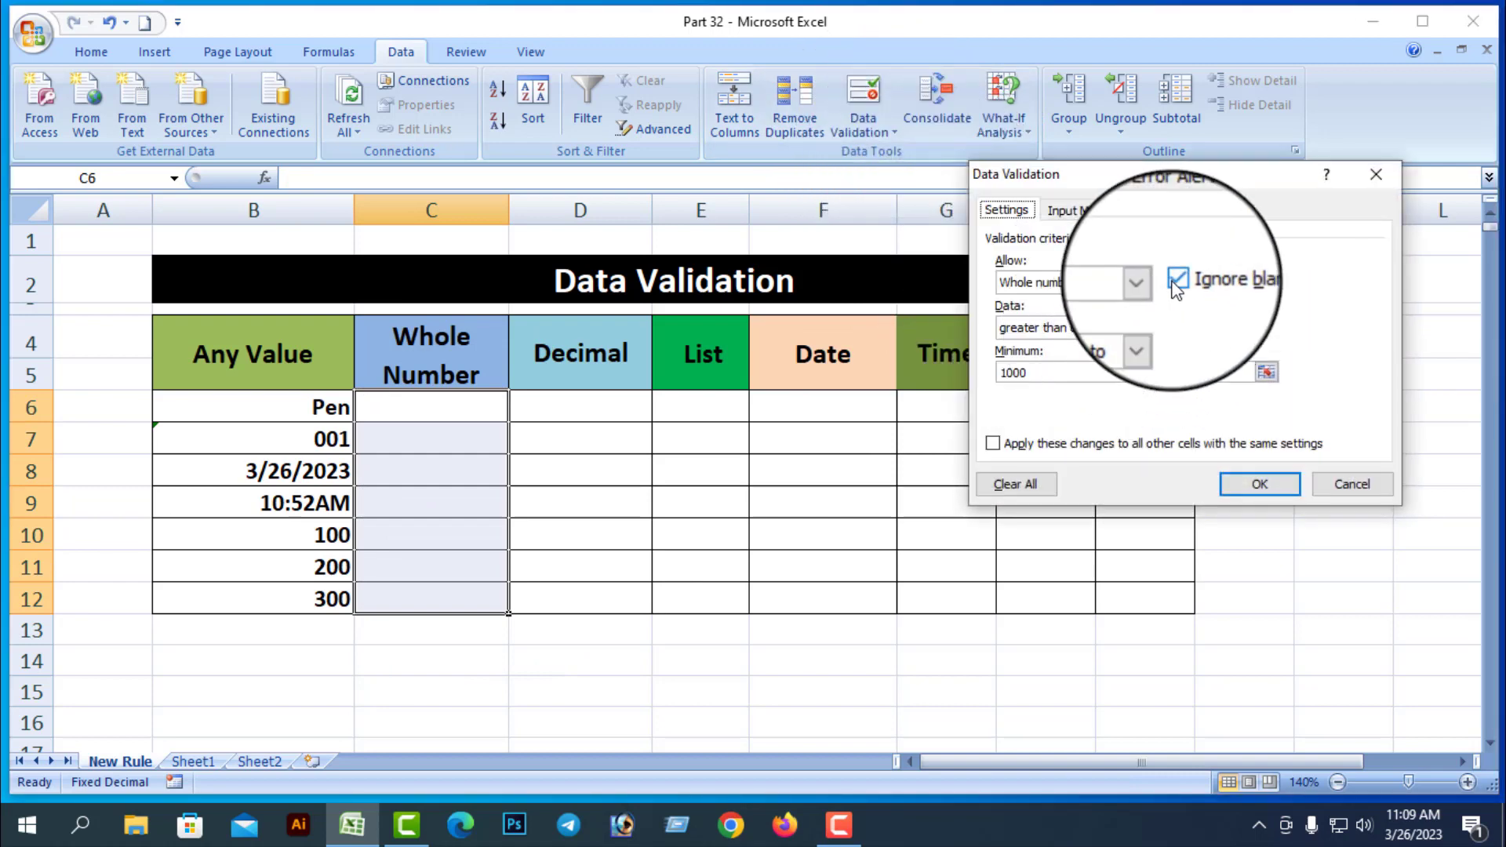
left_click(1148, 328)
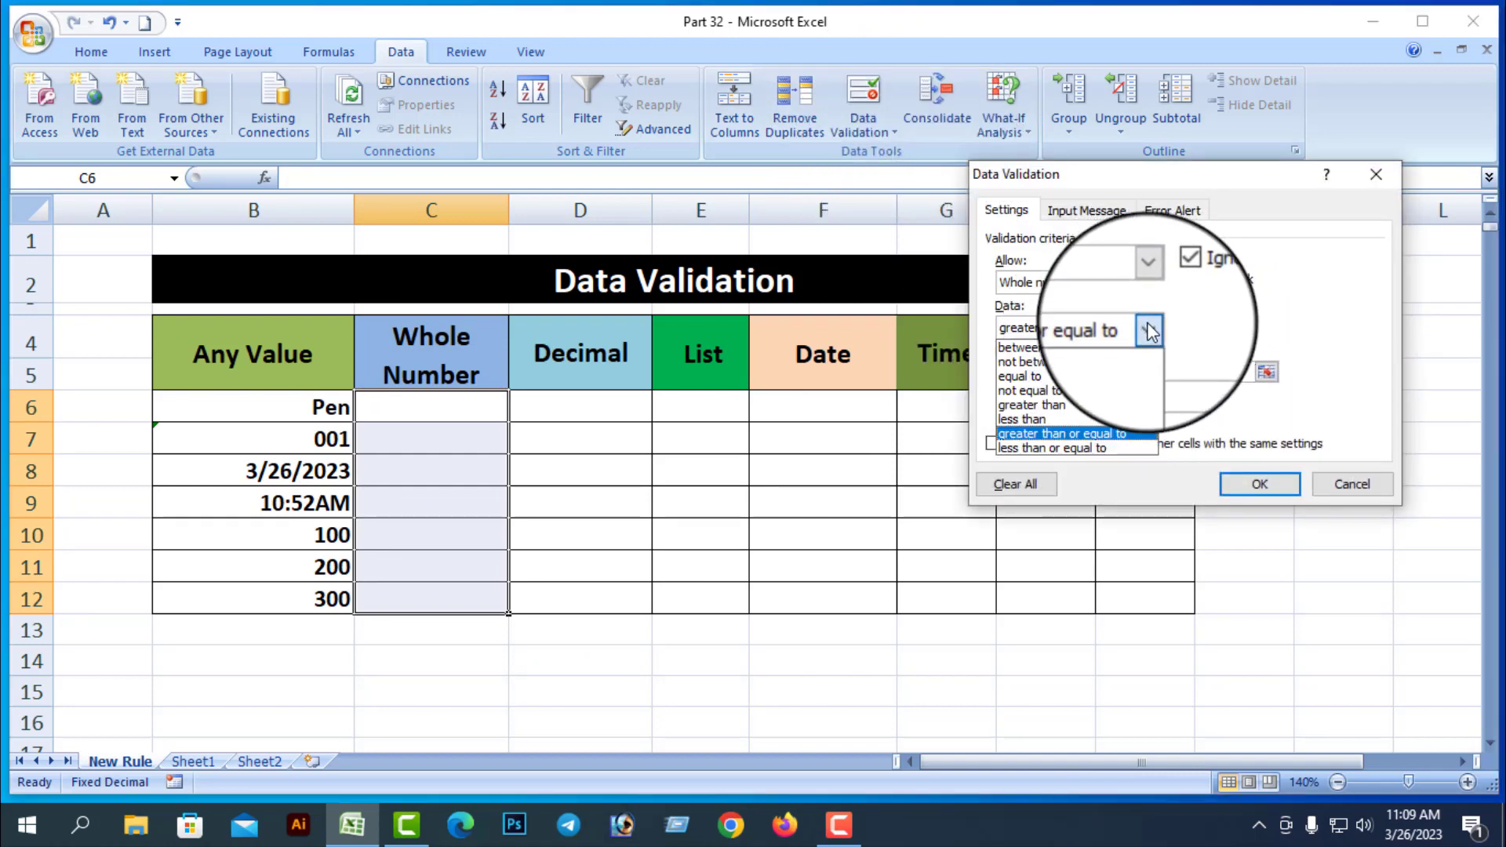
left_click(1056, 454)
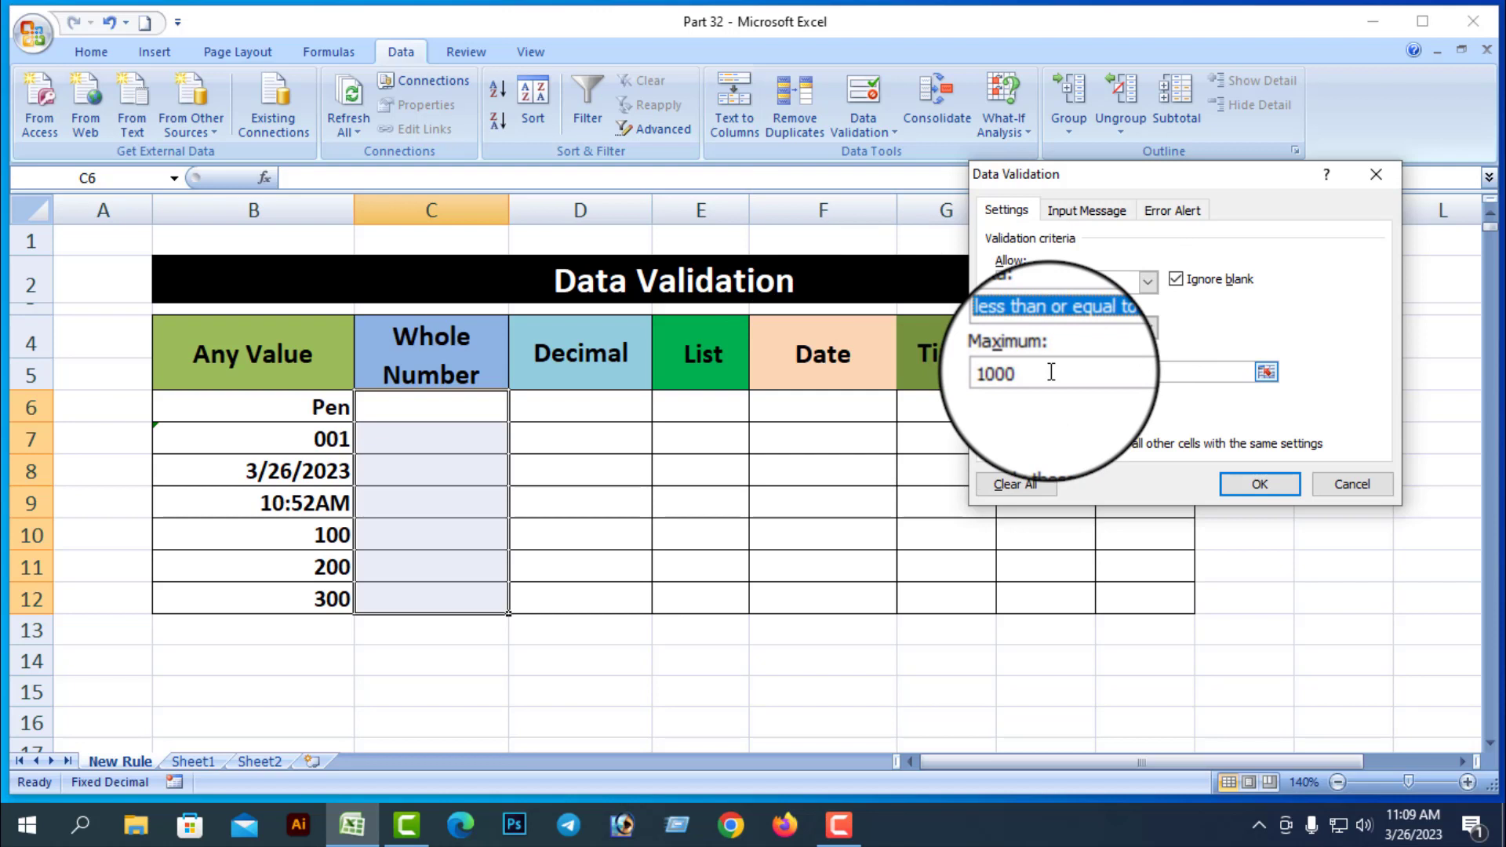
left_click(1263, 486)
Test the less-than-or-equal rule with 1000 in C6 and 500 in C7, and try 5000 in C8, cancelling that entry
left_click(445, 410)
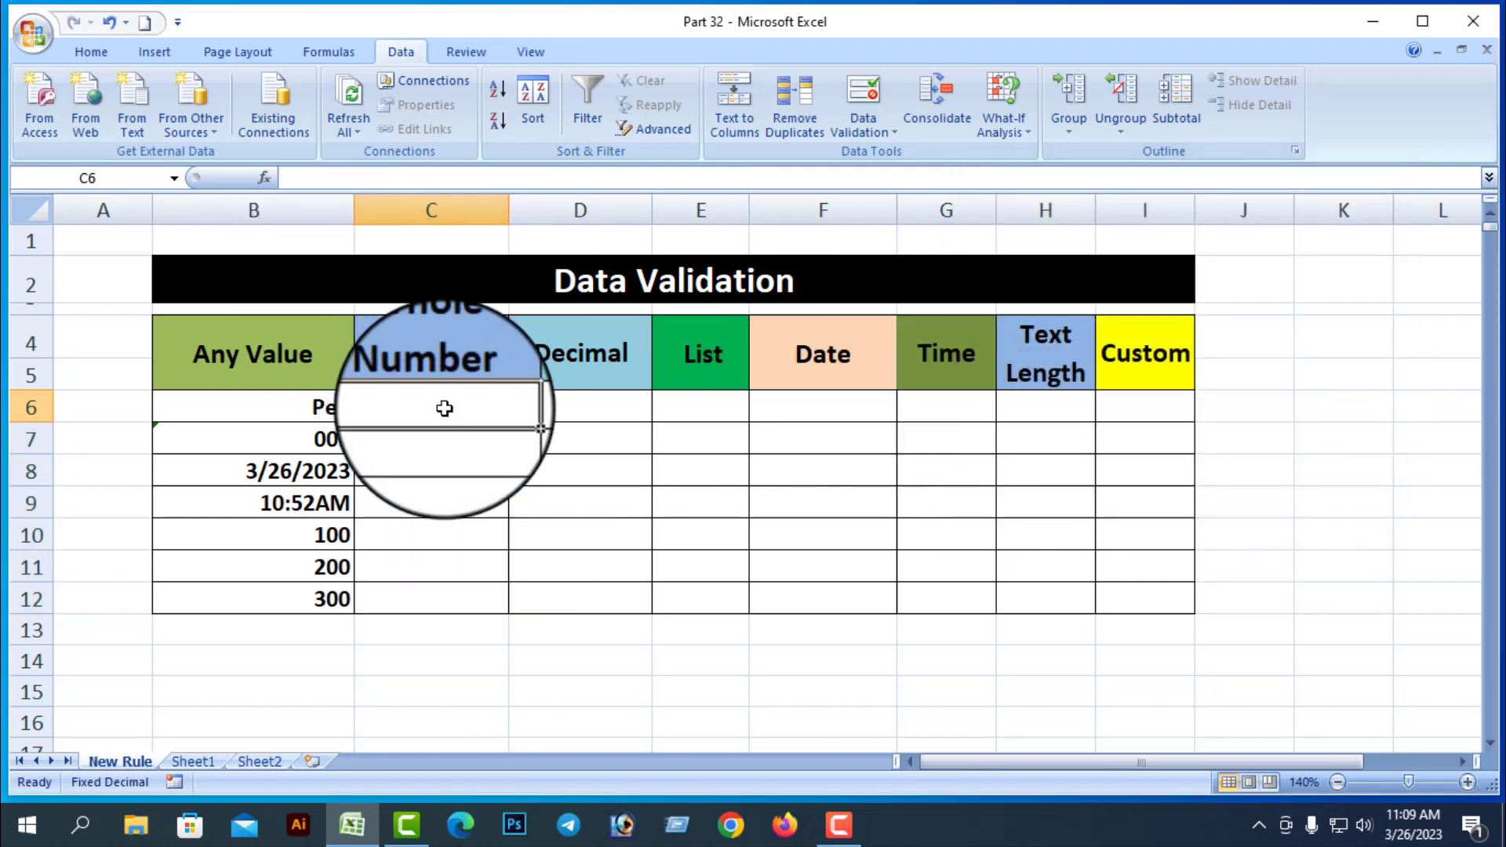
type("1000")
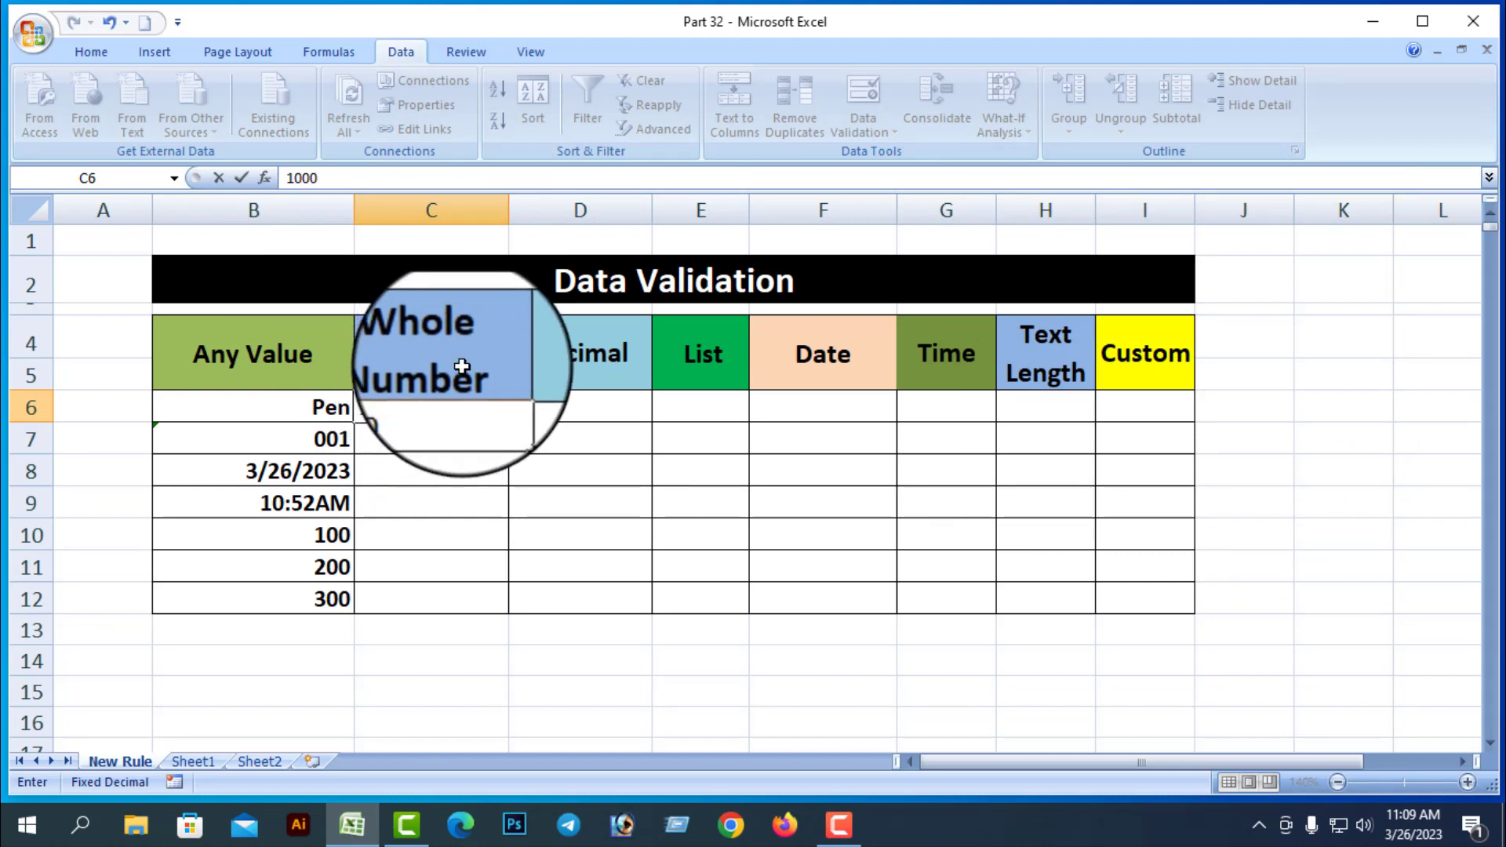
key("Return")
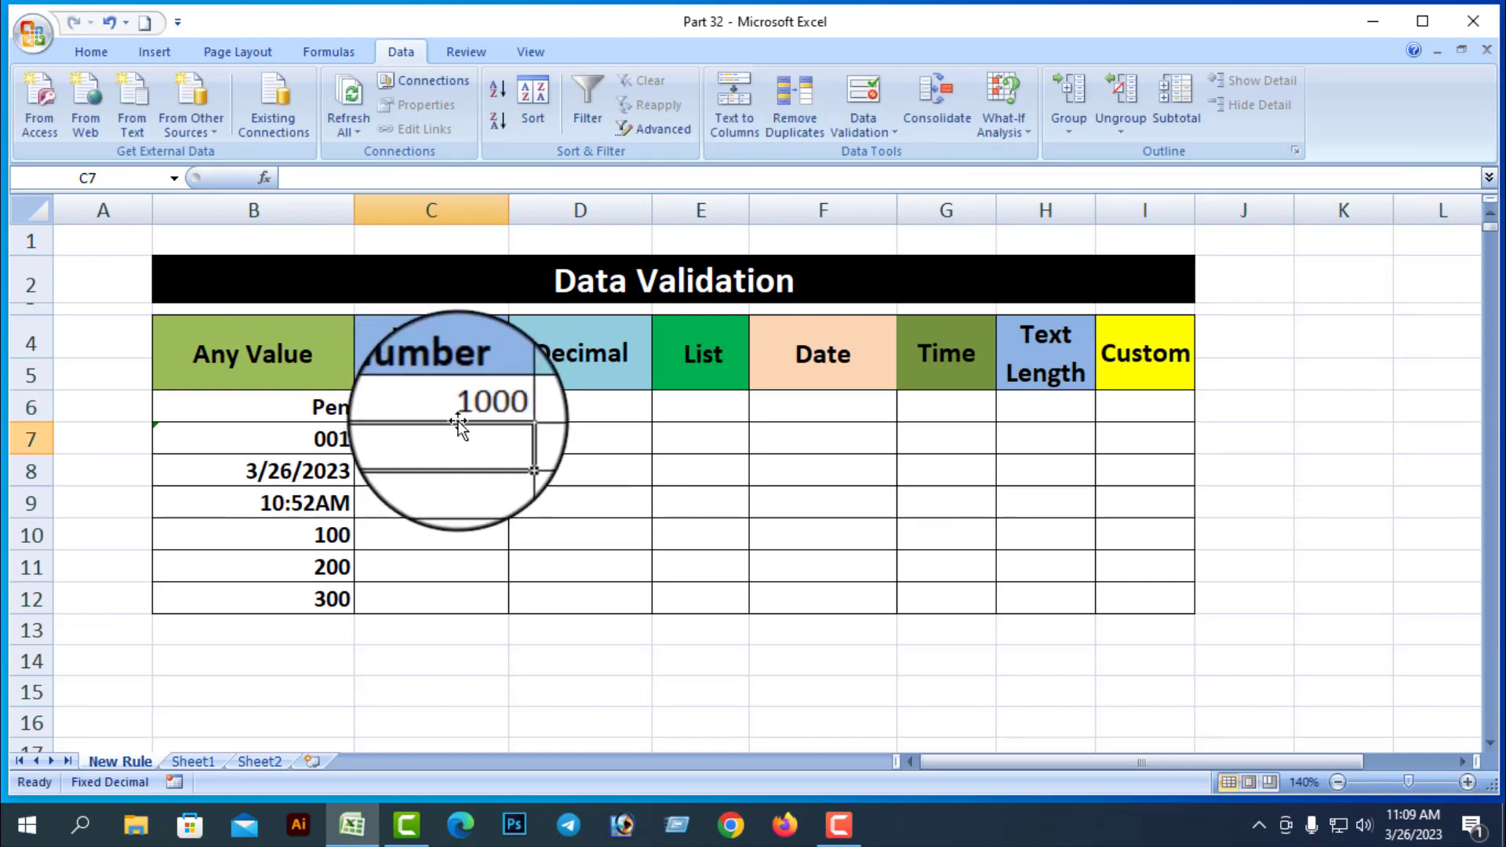
type("500")
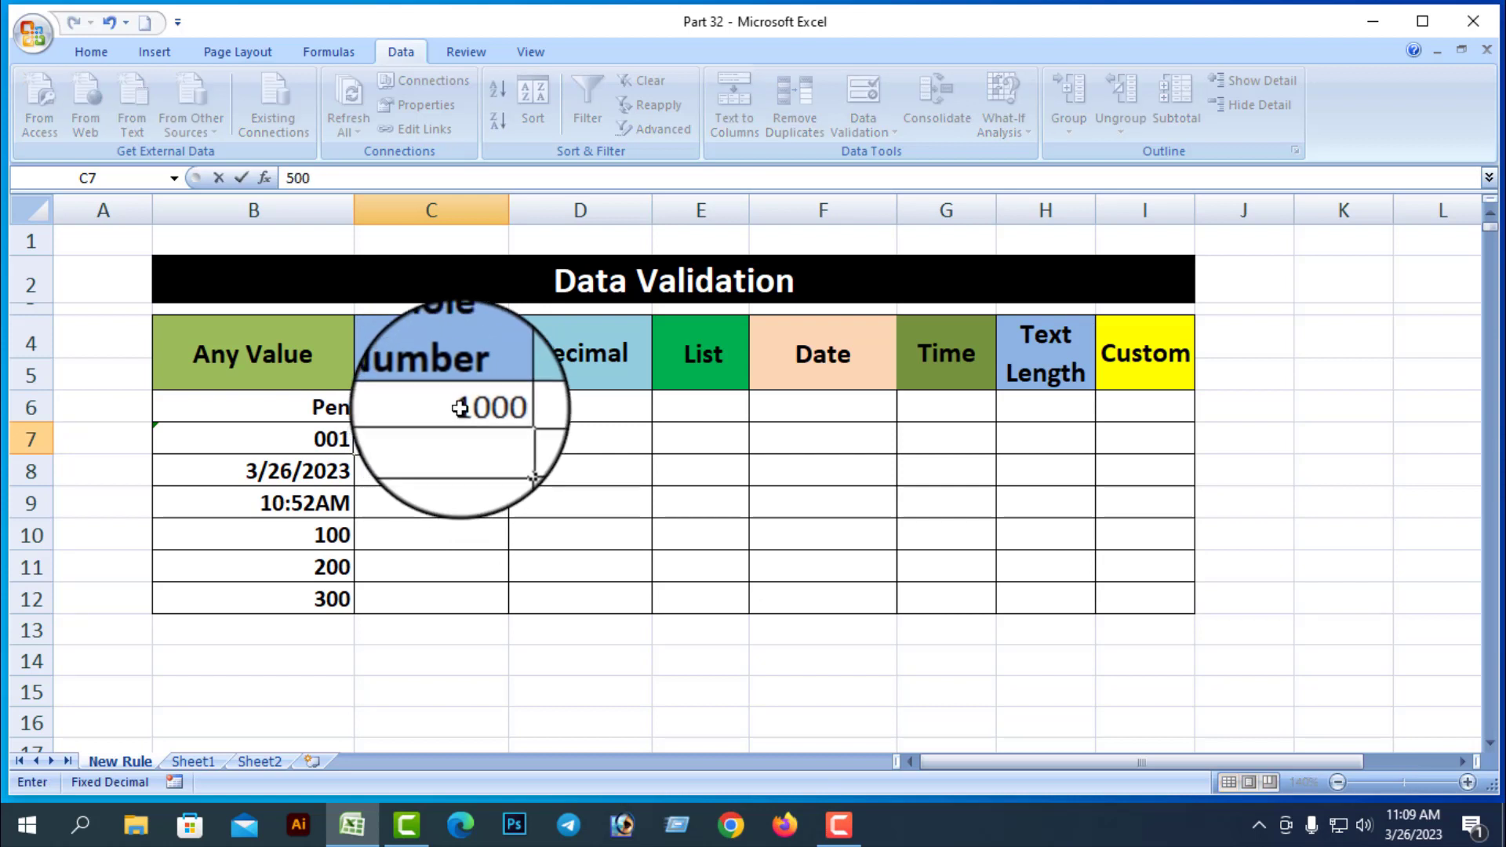
key("Return")
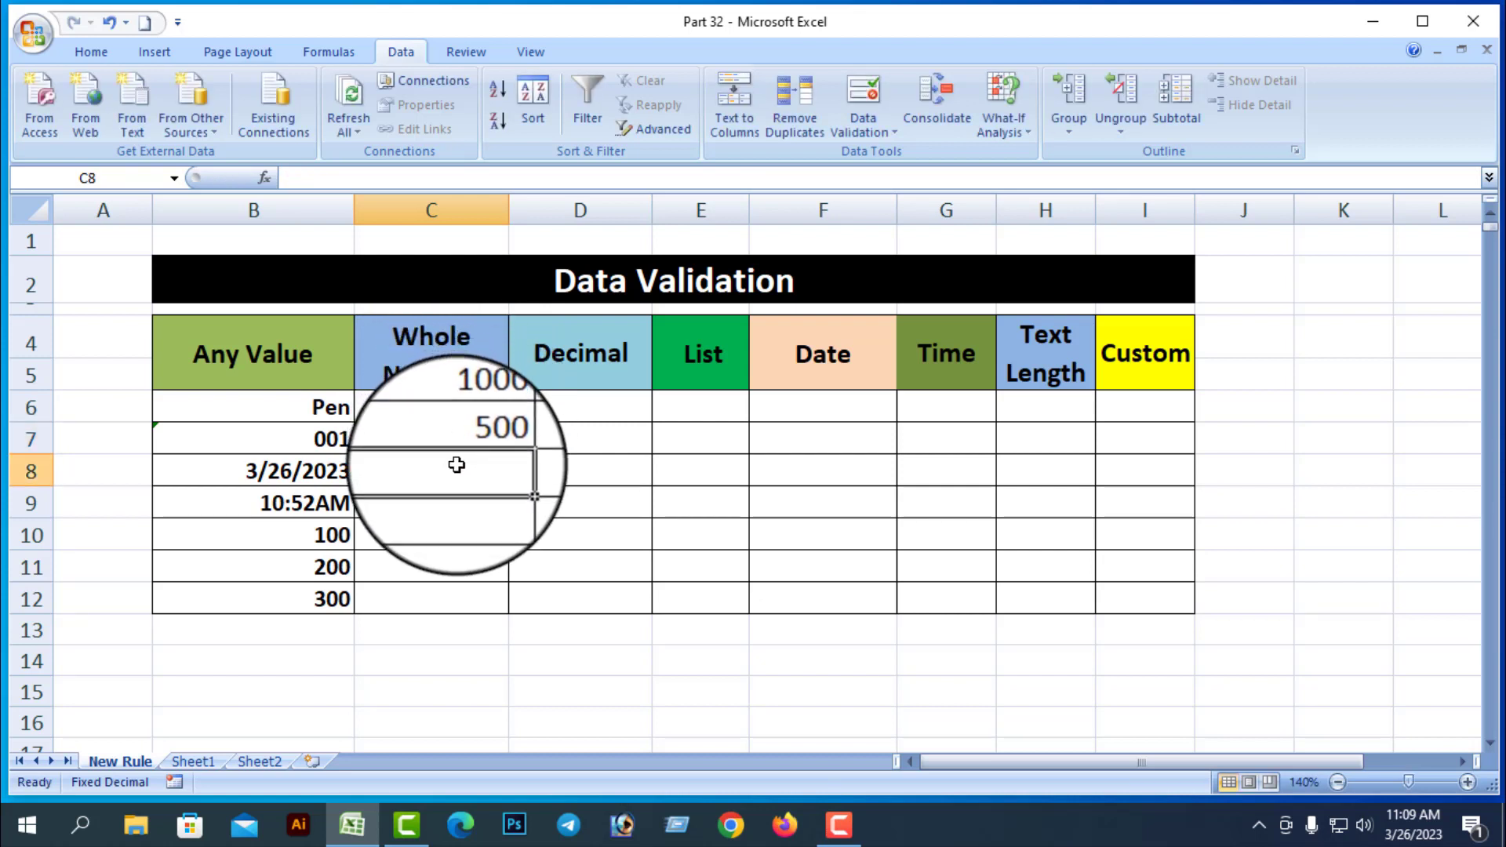
type("500")
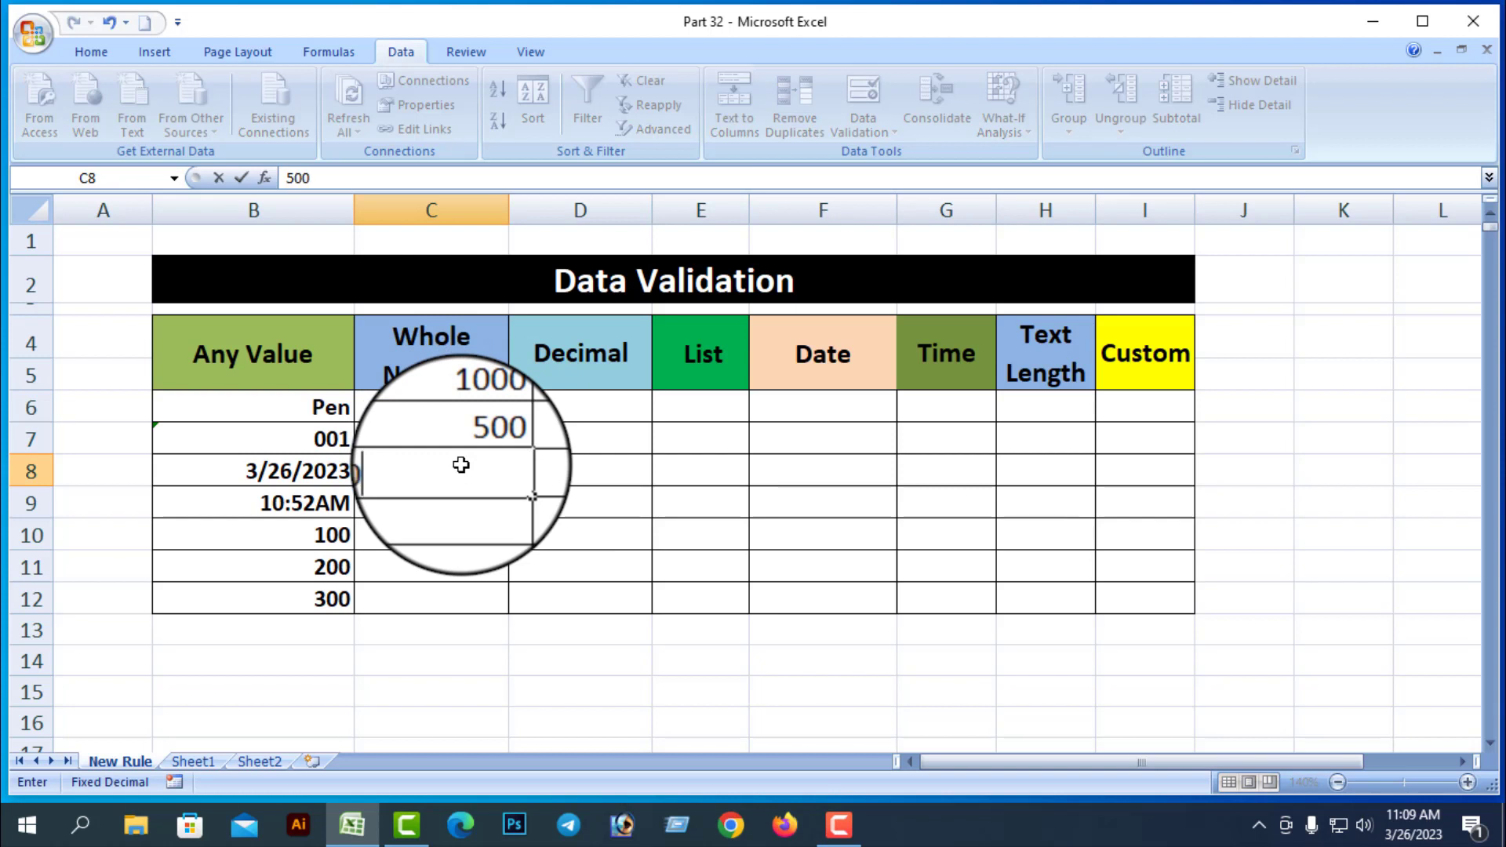
type("0")
key("Return")
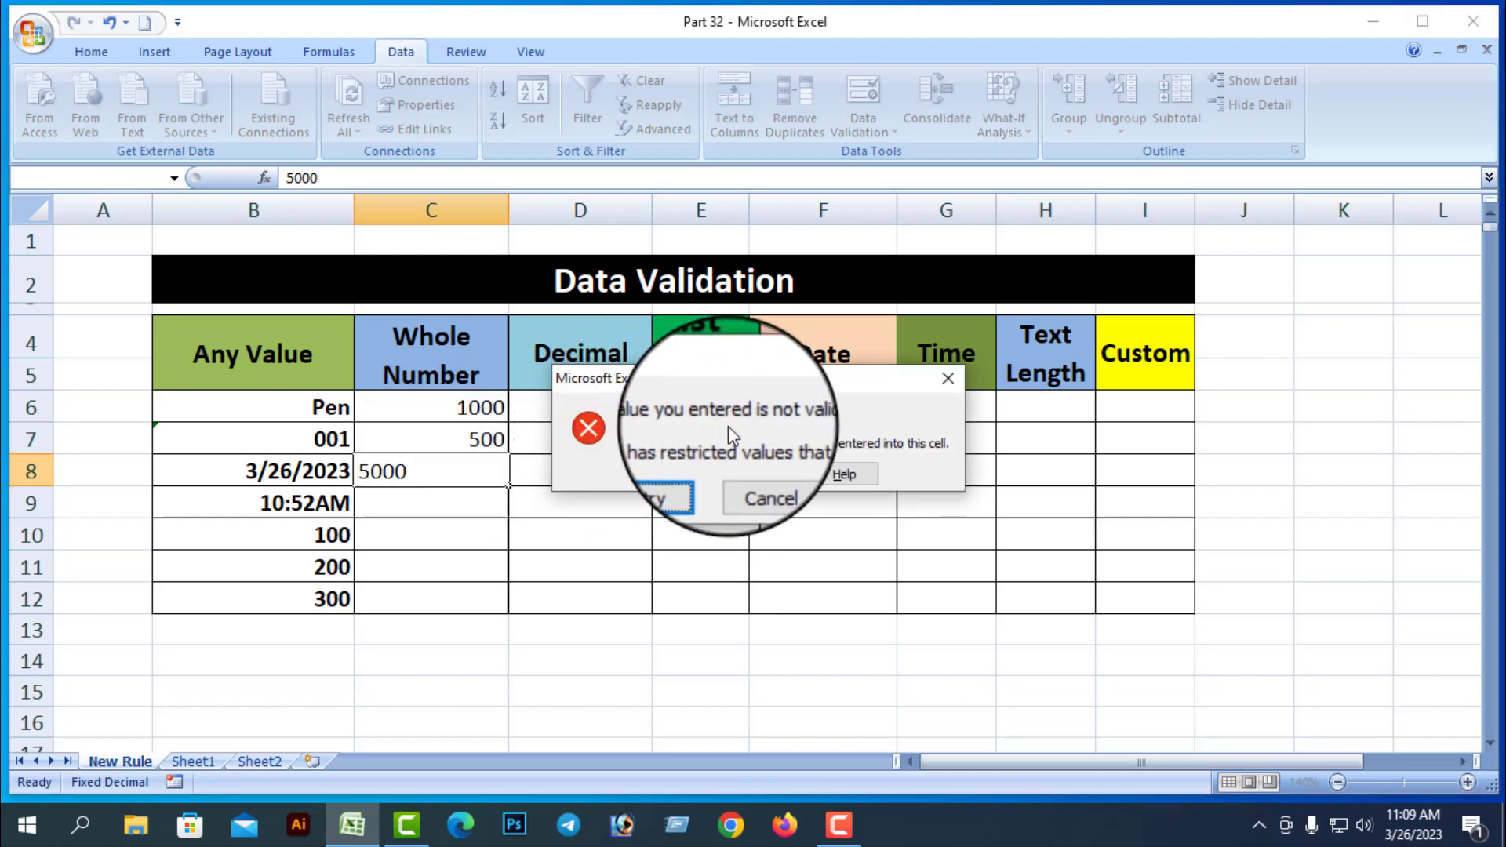
left_click(945, 372)
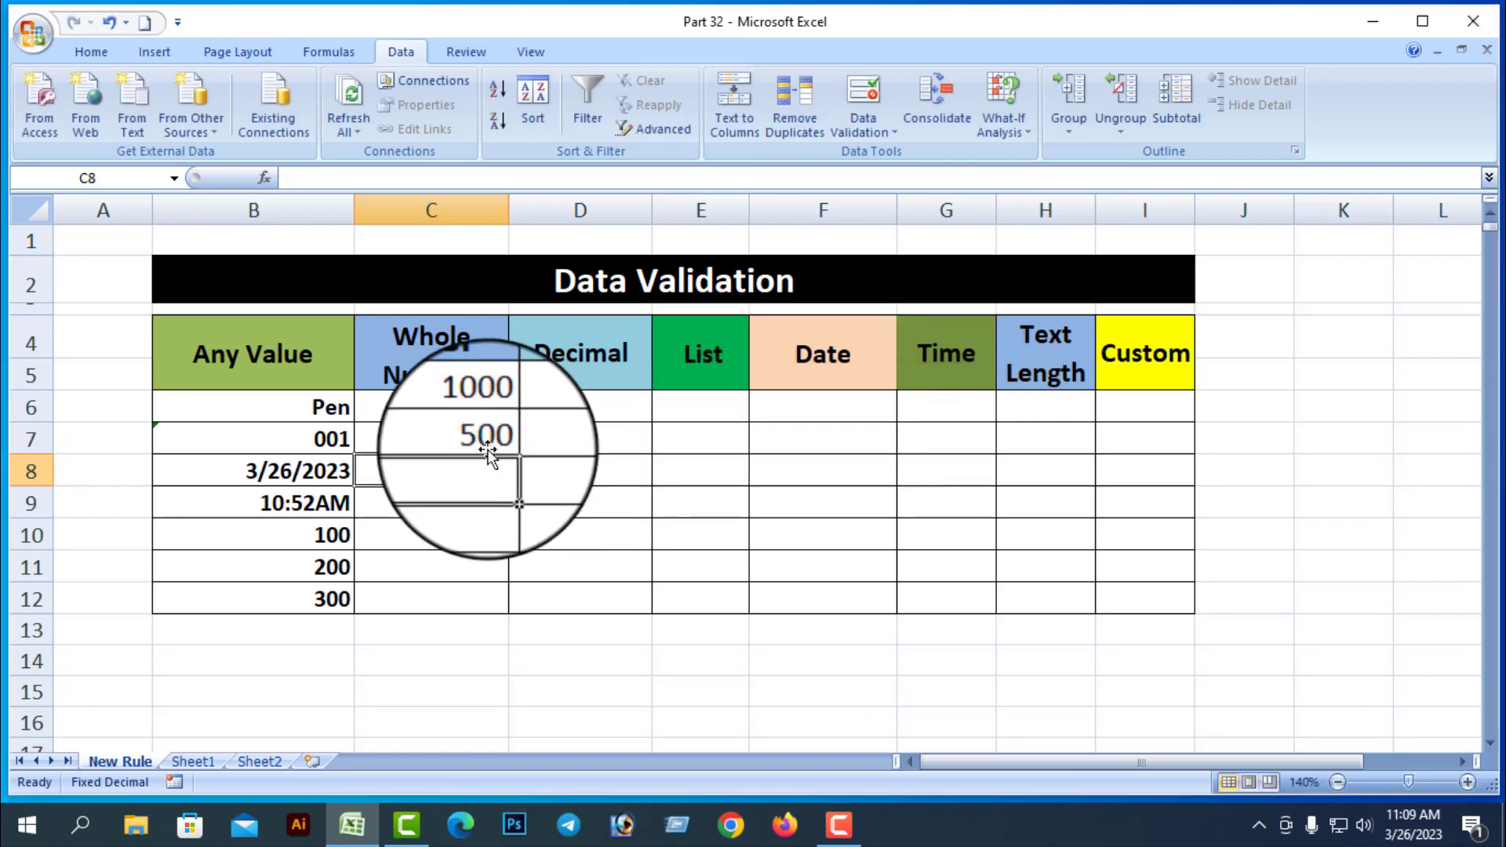
left_click(567, 651)
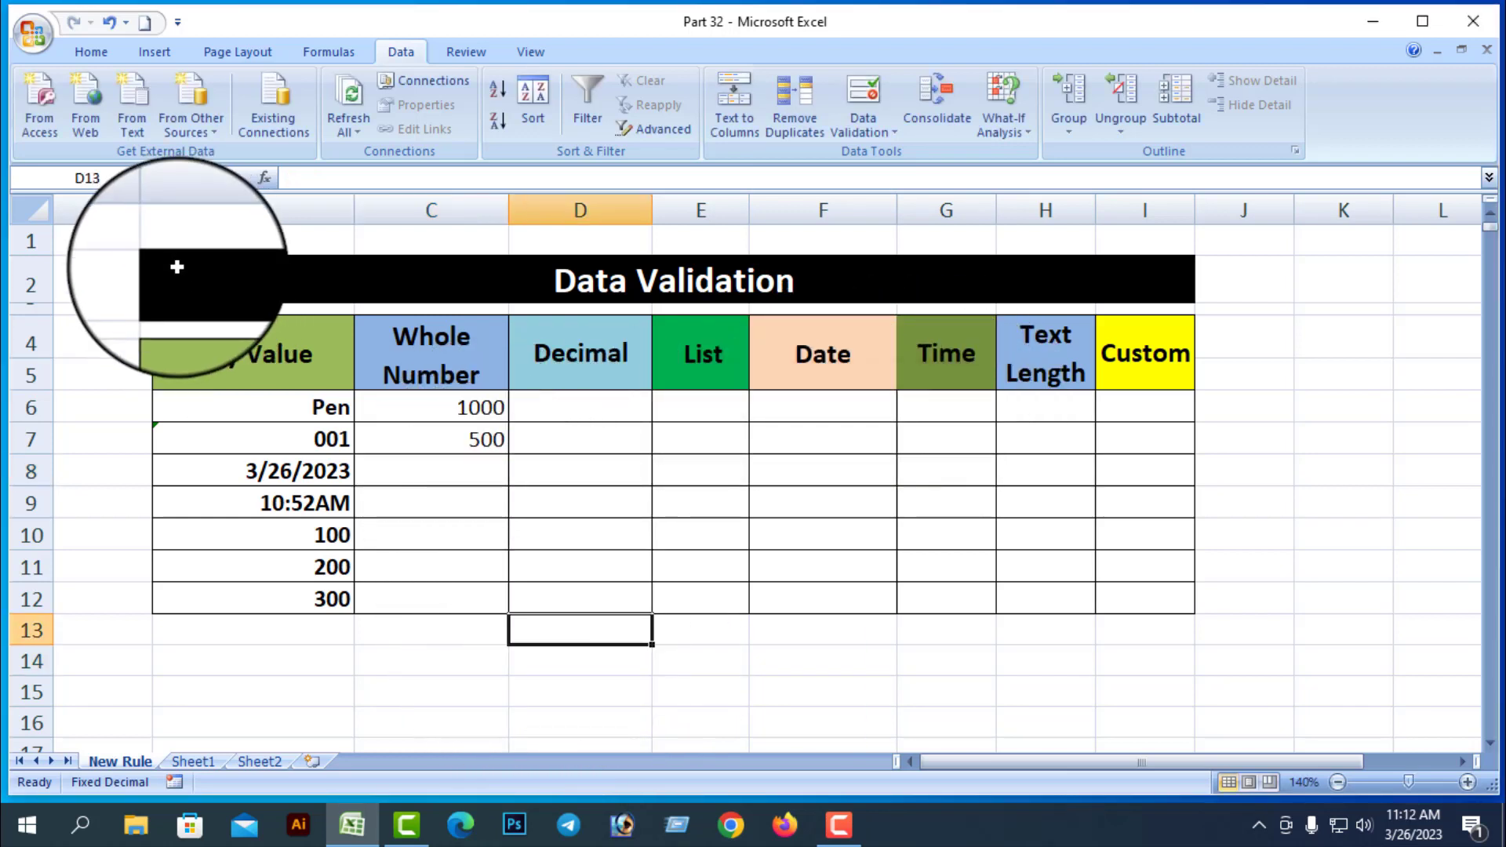
Find all cells with data validation in the table B2:I12 using Go To Special with the All option
left_click_drag(175, 262, 814, 601)
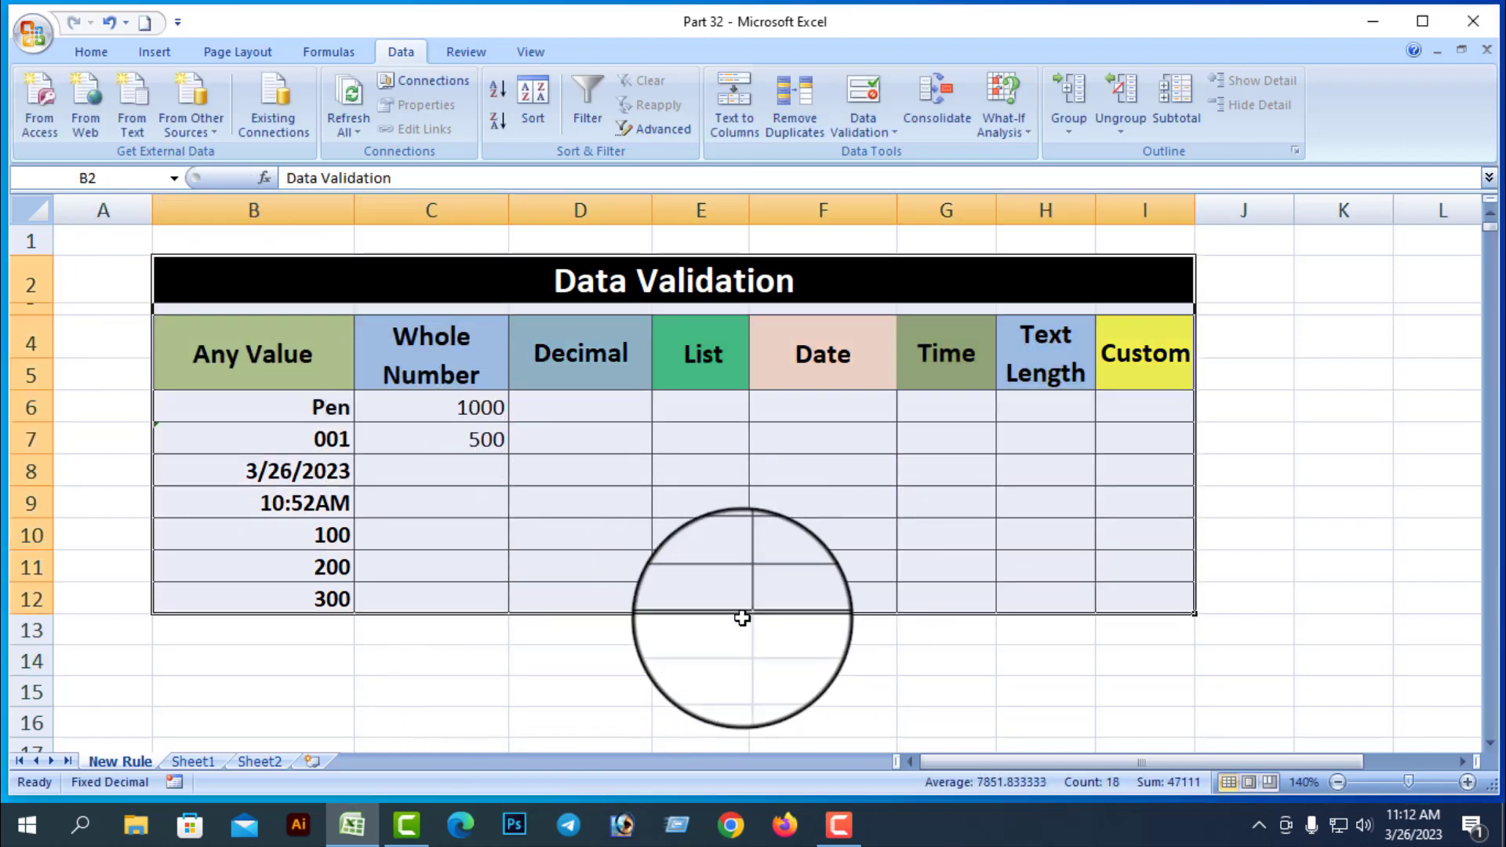
left_click(91, 51)
left_click(1348, 102)
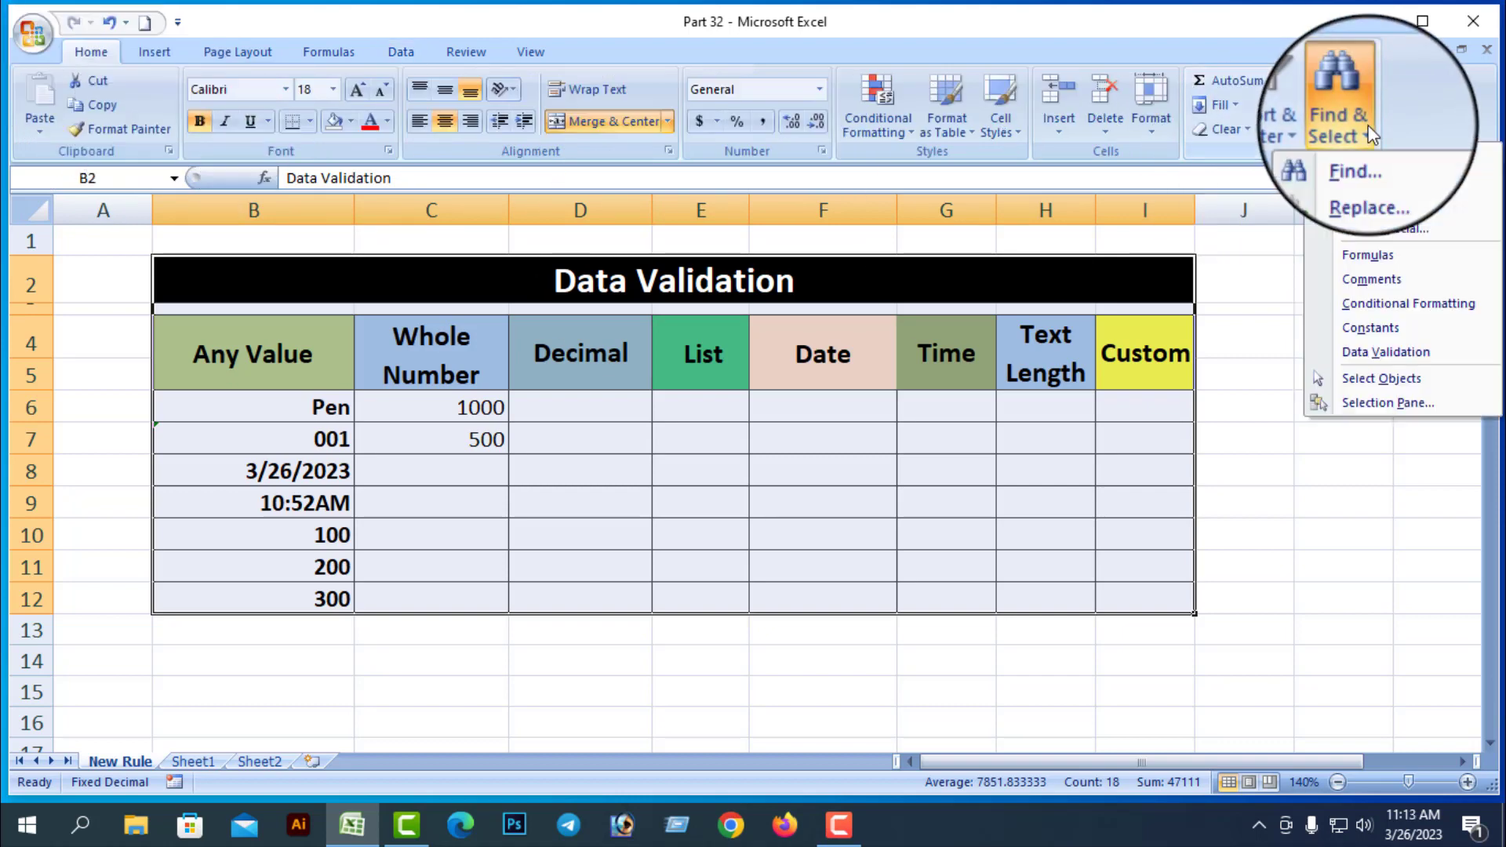
left_click(1389, 228)
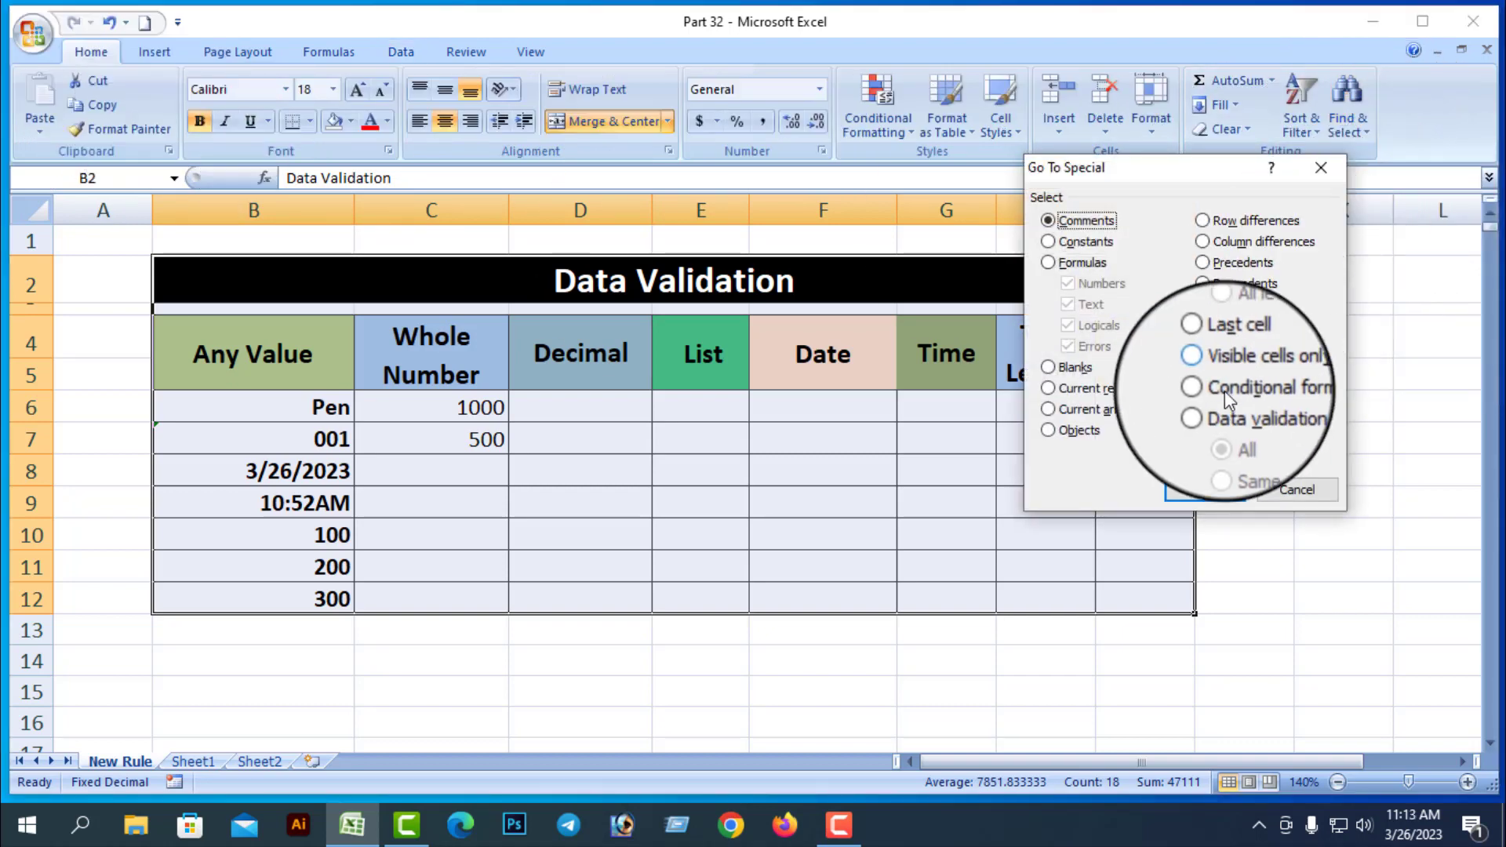
left_click(1204, 410)
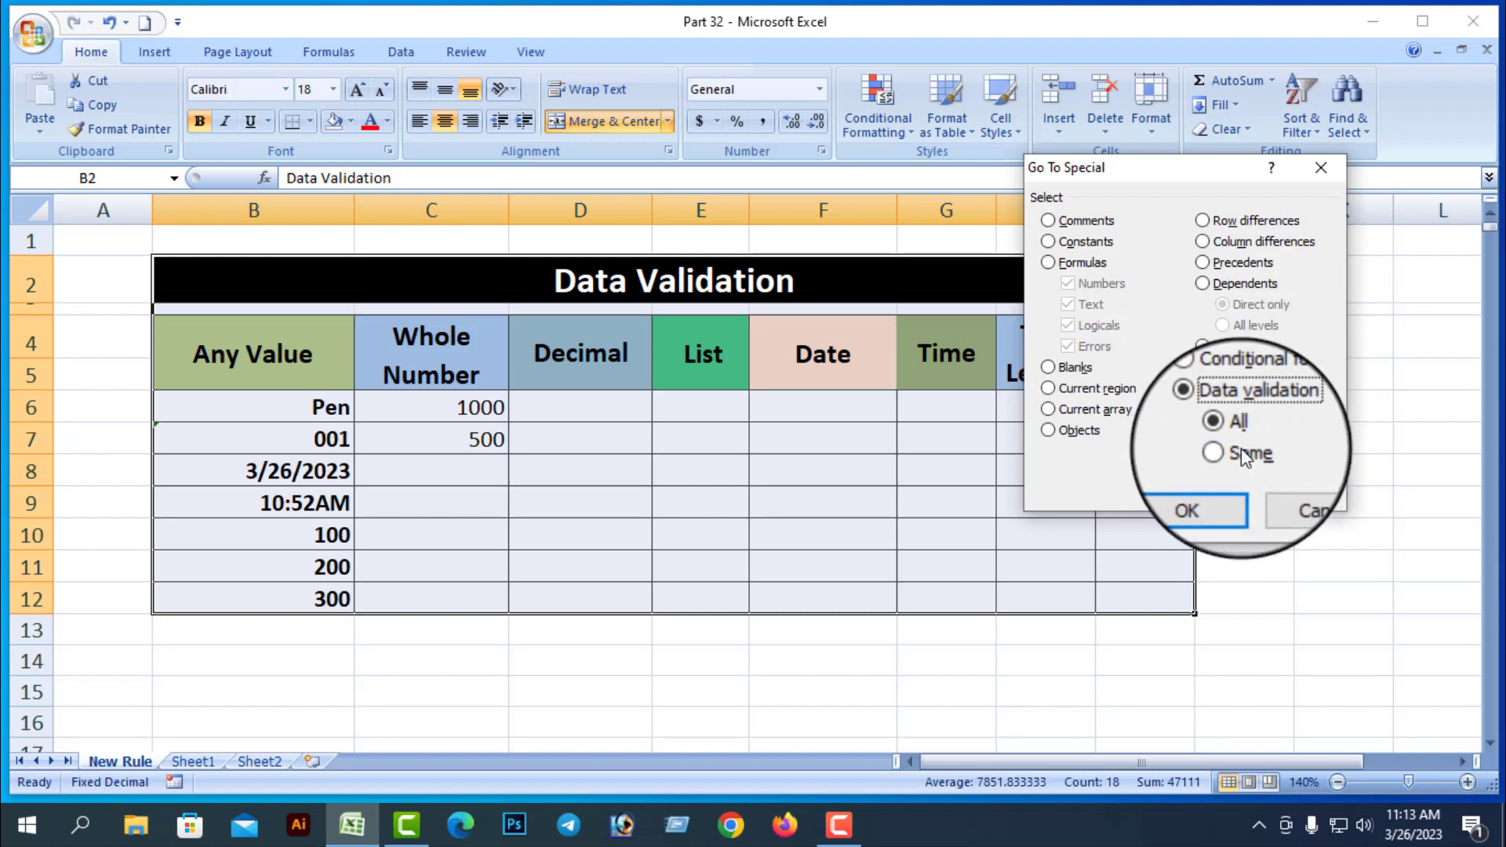
left_click(1226, 492)
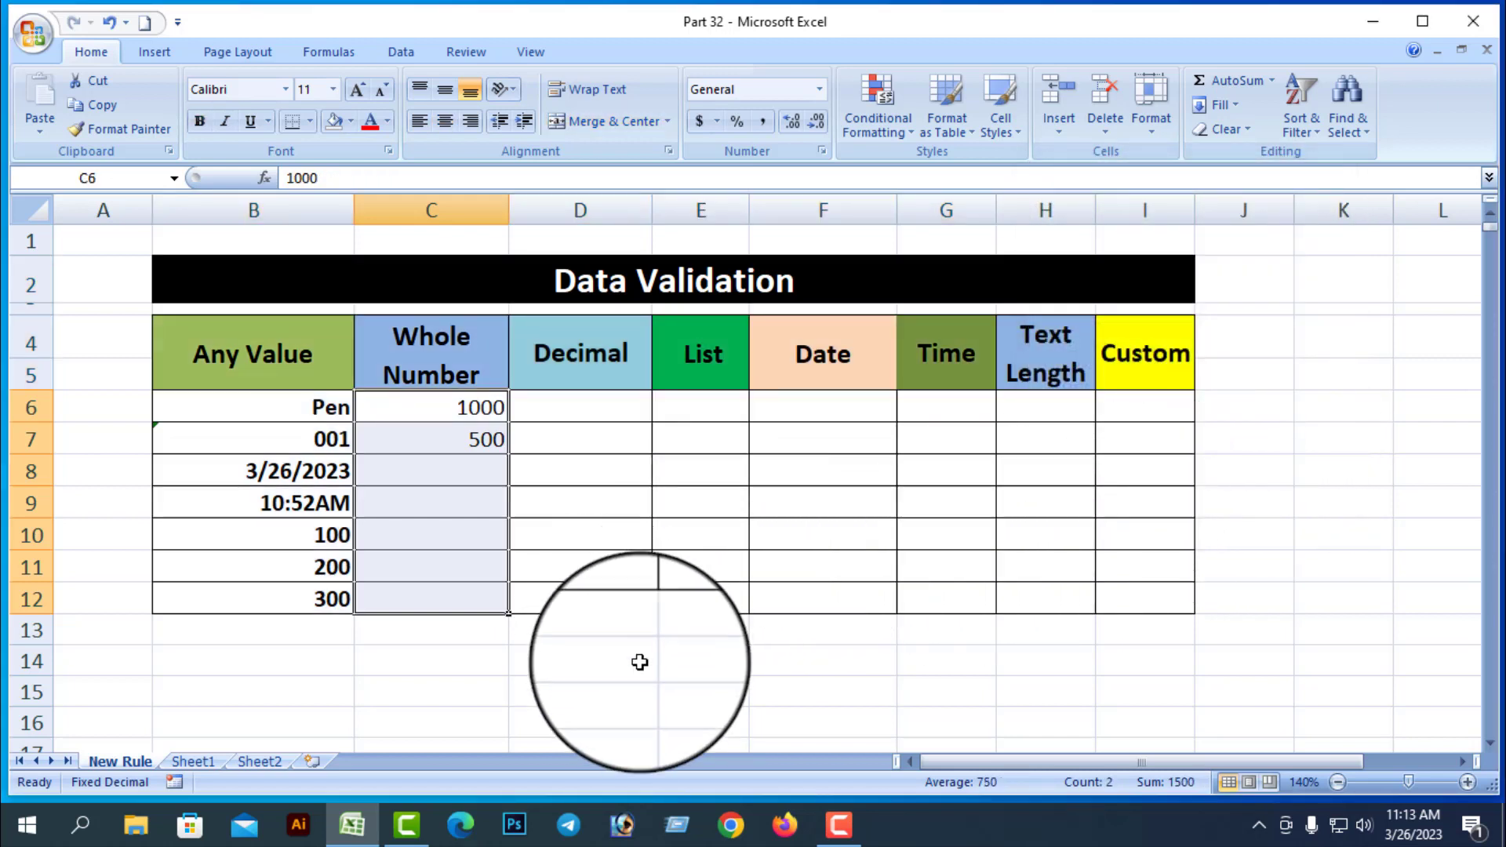
Highlight the selected validated cells C6:C12 with a yellow fill, and undo that fill
left_click(351, 119)
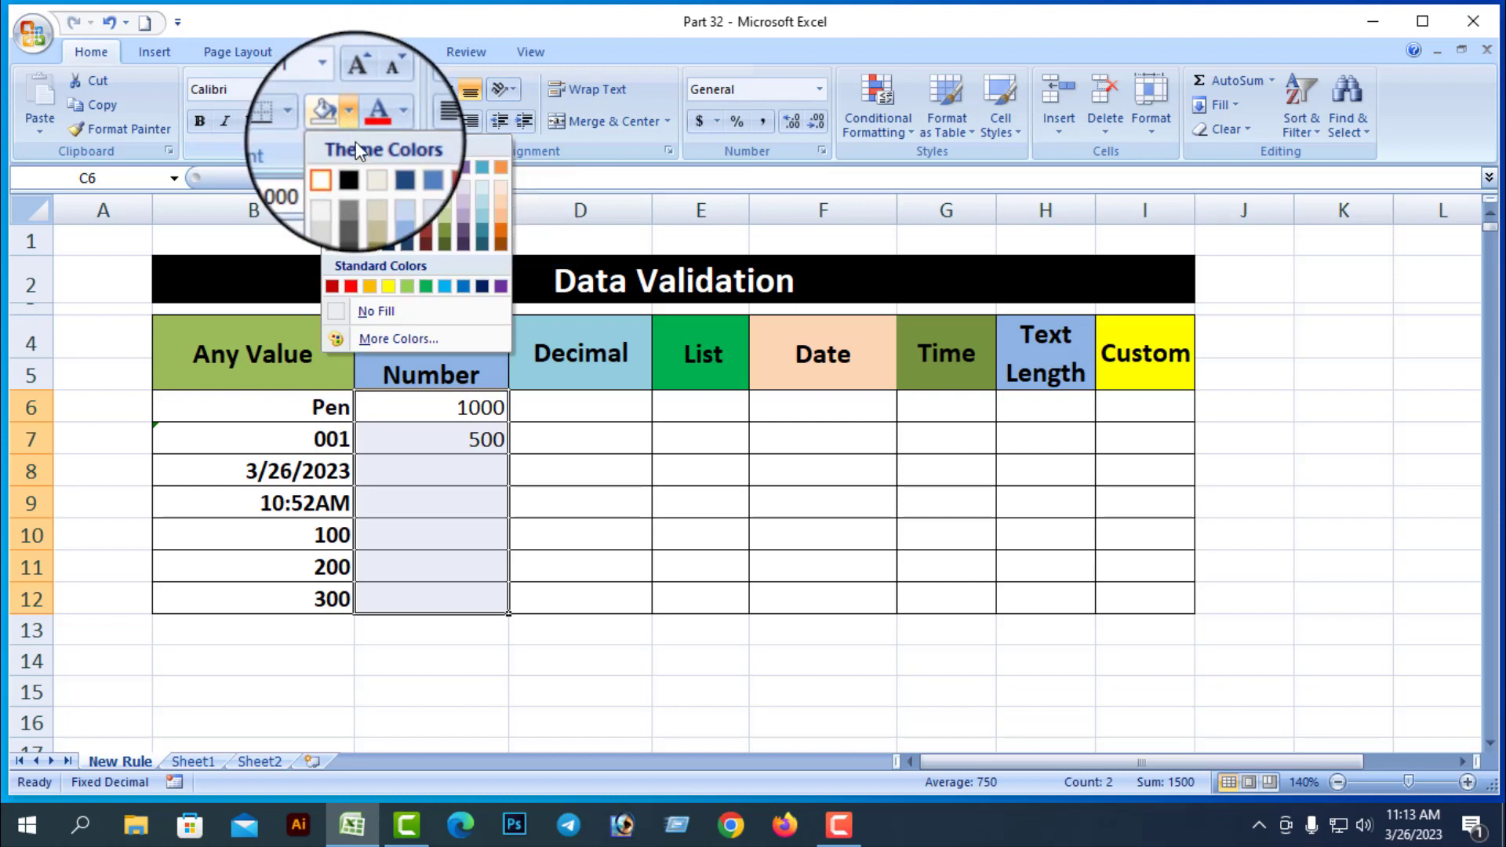
left_click(389, 287)
left_click(580, 663)
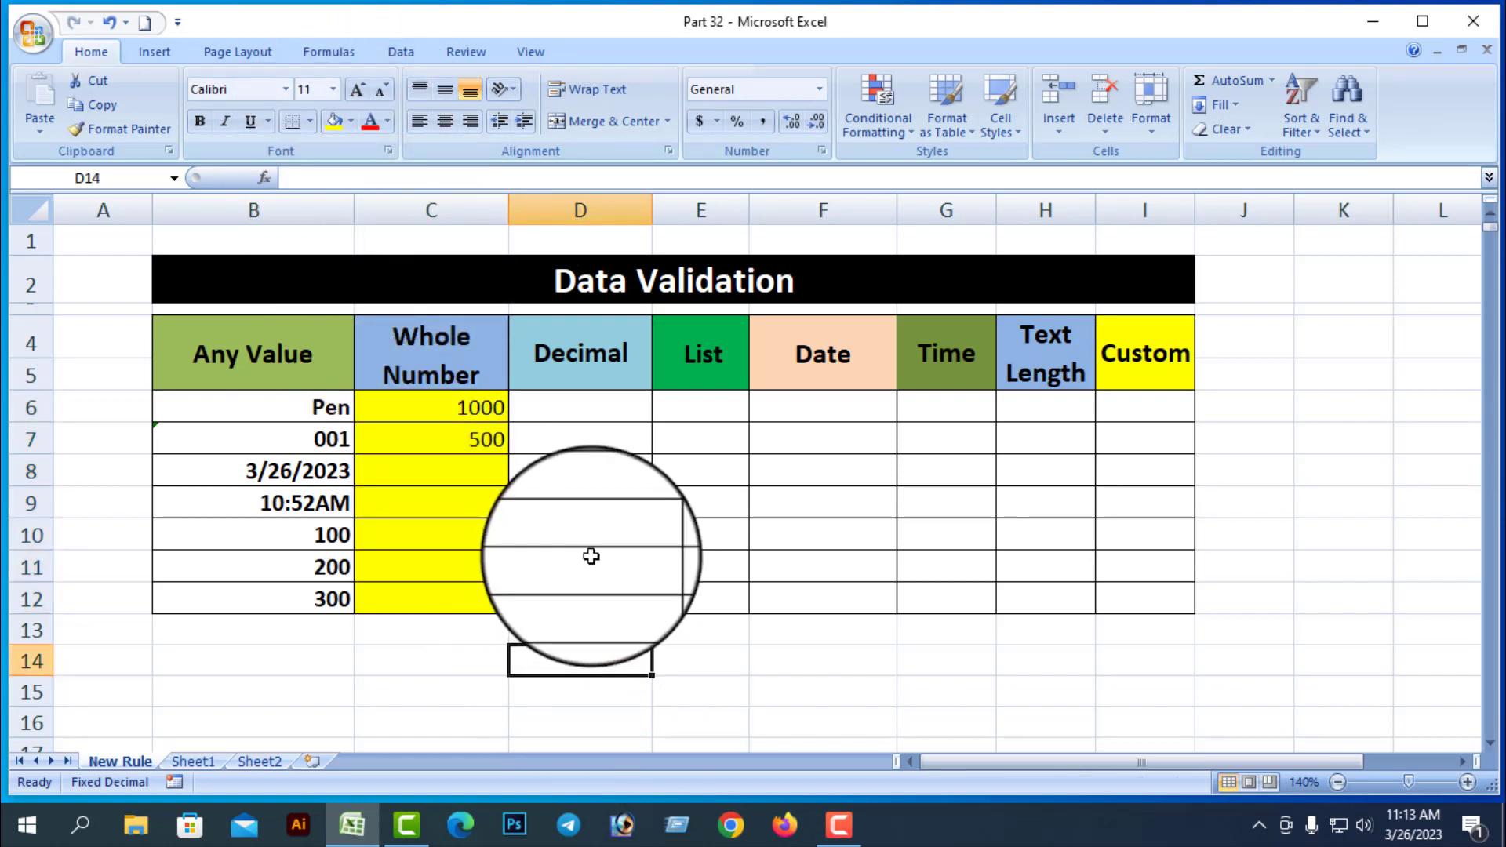
key("ctrl+z")
left_click(738, 683)
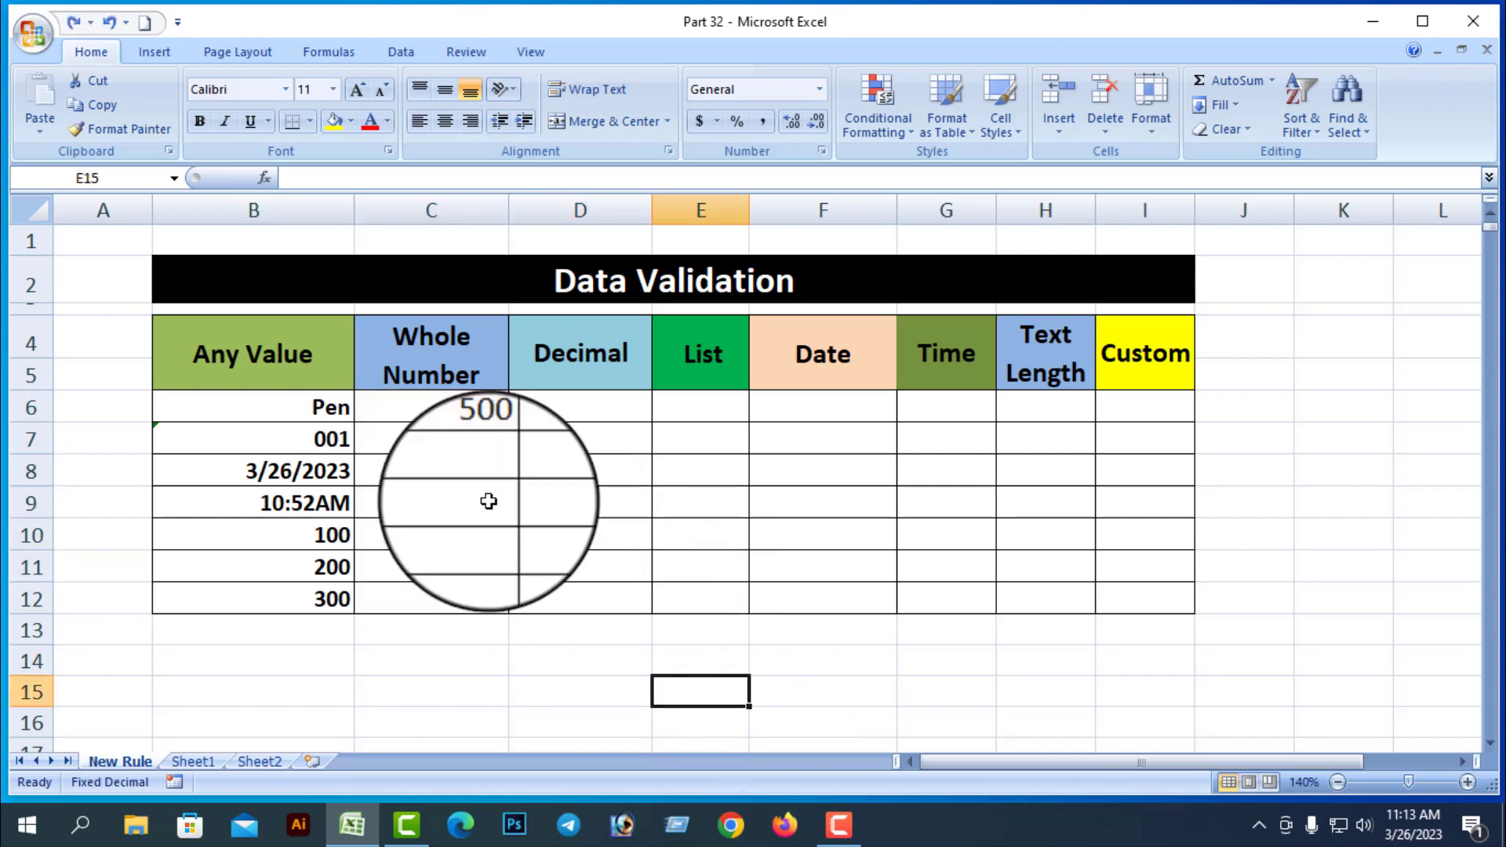